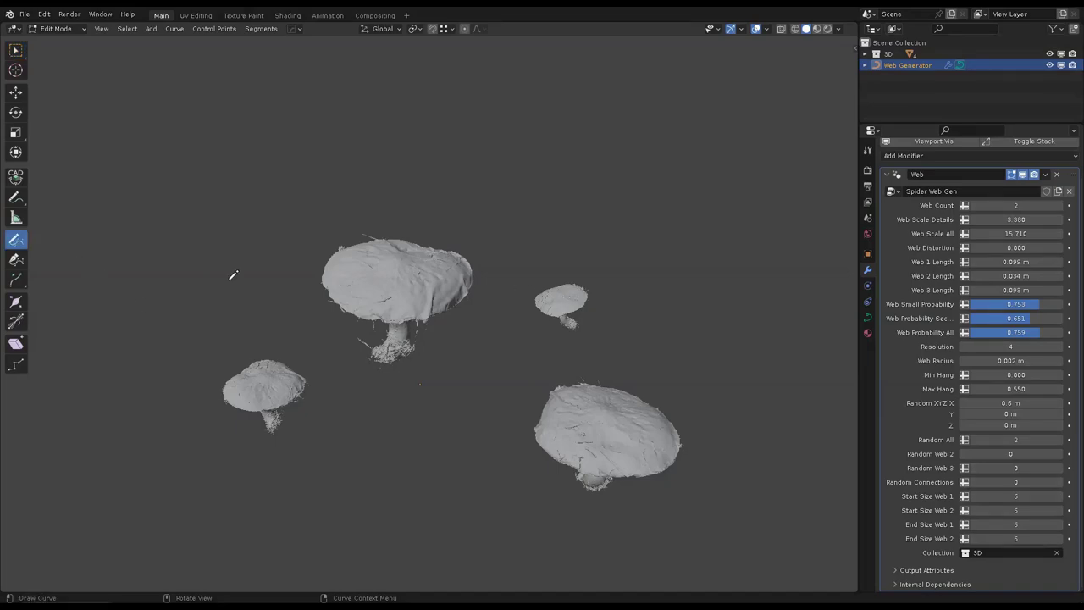
Step: Orbit around the web-strung mushroom caps to a side view, then return to Object Mode
{"action": "middle_click_drag", "start_coordinate": [233, 275], "coordinate": [356, 274]}
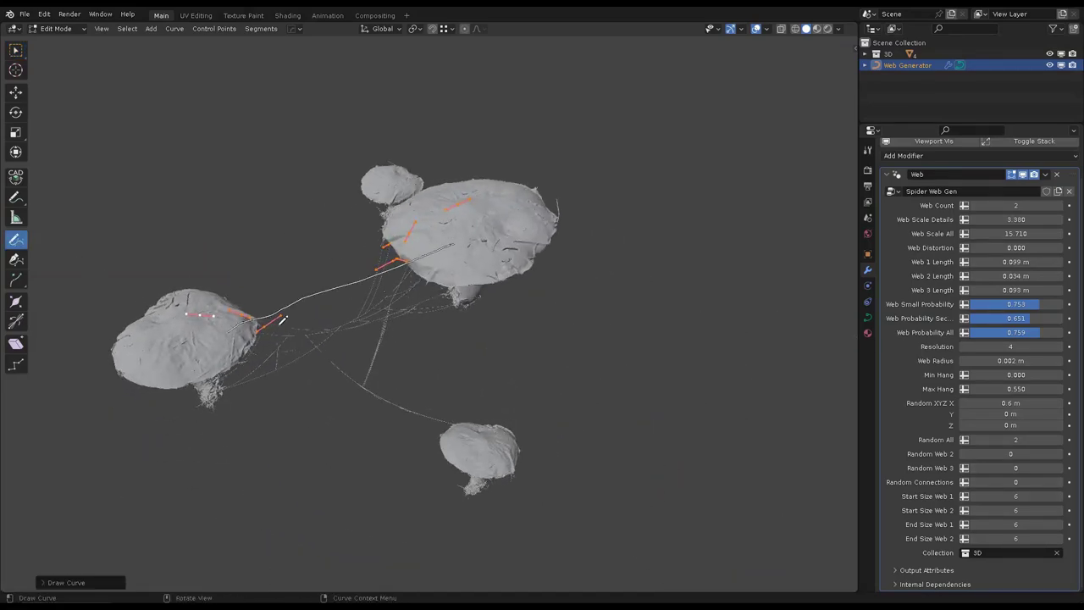
{"action": "mouse_move", "coordinate": [637, 352]}
{"action": "middle_mouse_down"}
{"action": "mouse_move", "coordinate": [535, 364]}
{"action": "mouse_move", "coordinate": [486, 288]}
{"action": "middle_mouse_up"}
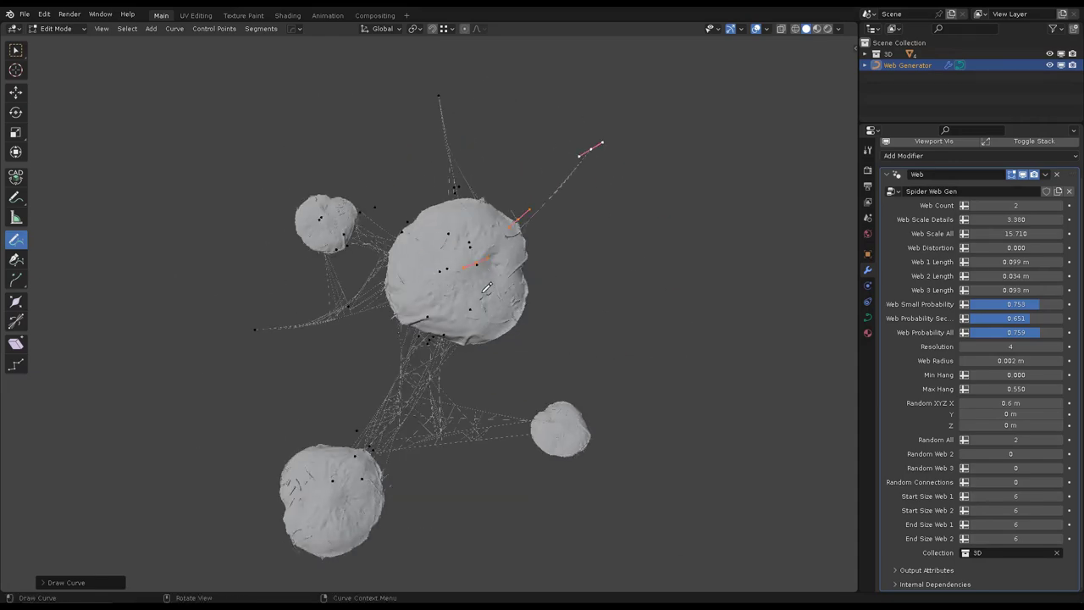
{"action": "mouse_move", "coordinate": [536, 377]}
{"action": "middle_mouse_down"}
{"action": "mouse_move", "coordinate": [706, 264]}
{"action": "mouse_move", "coordinate": [503, 273]}
{"action": "middle_mouse_up"}
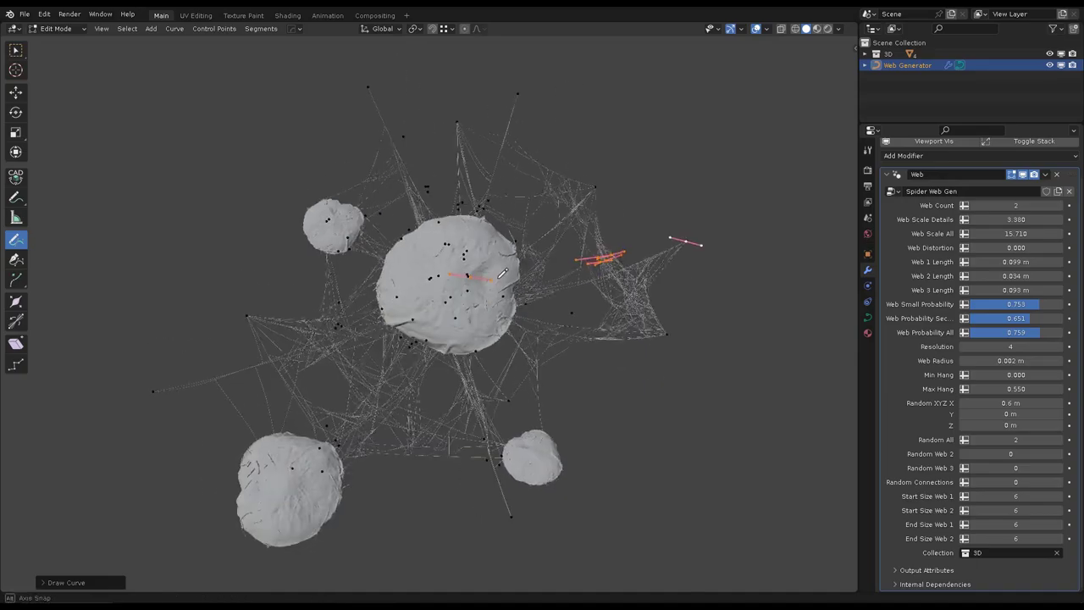
{"action": "mouse_move", "coordinate": [593, 396]}
{"action": "middle_mouse_down"}
{"action": "mouse_move", "coordinate": [577, 251]}
{"action": "mouse_move", "coordinate": [561, 265]}
{"action": "mouse_move", "coordinate": [471, 275]}
{"action": "mouse_move", "coordinate": [361, 263]}
{"action": "mouse_move", "coordinate": [648, 271]}
{"action": "mouse_move", "coordinate": [581, 280]}
{"action": "middle_mouse_up"}
{"action": "key", "text": "Tab"}
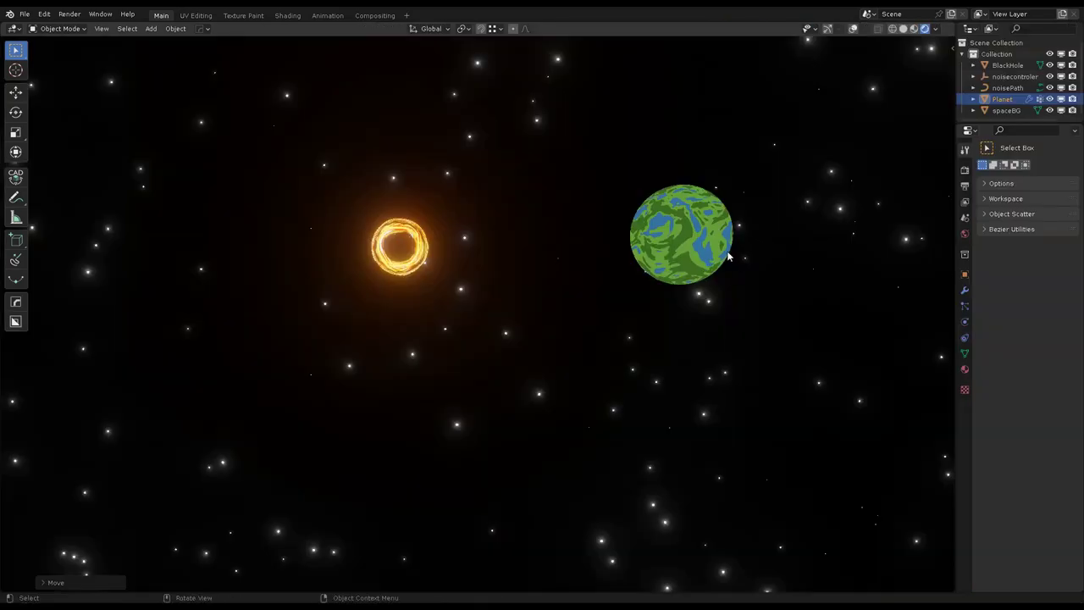
Step: Grab the green planet to drag it toward the black hole
{"action": "key", "text": "g"}
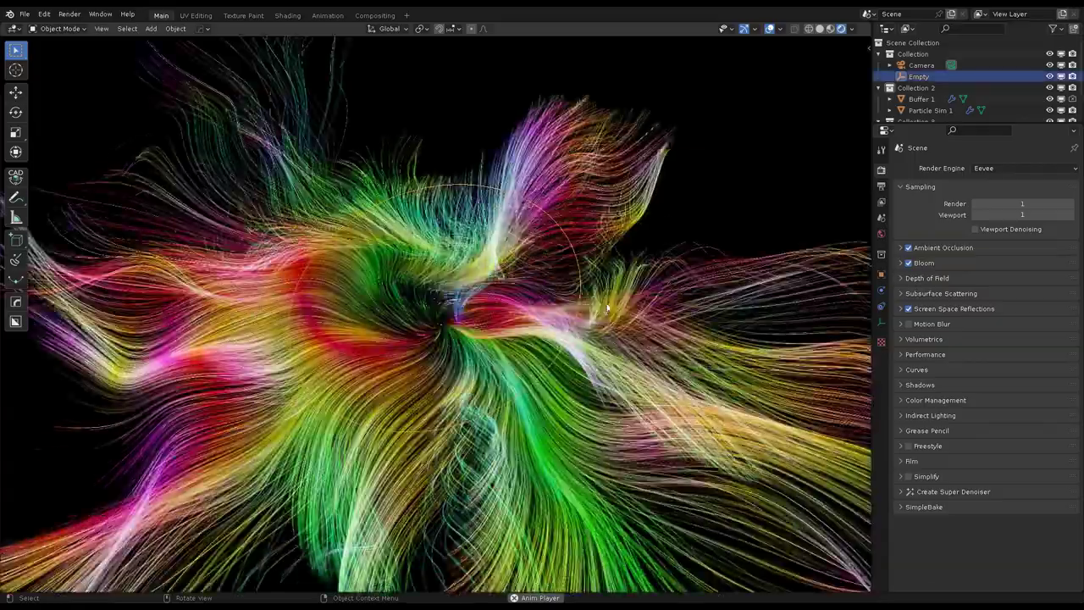
Step: Move the Empty through the particle swirl to reshape the colourful trails
{"action": "key", "text": "g"}
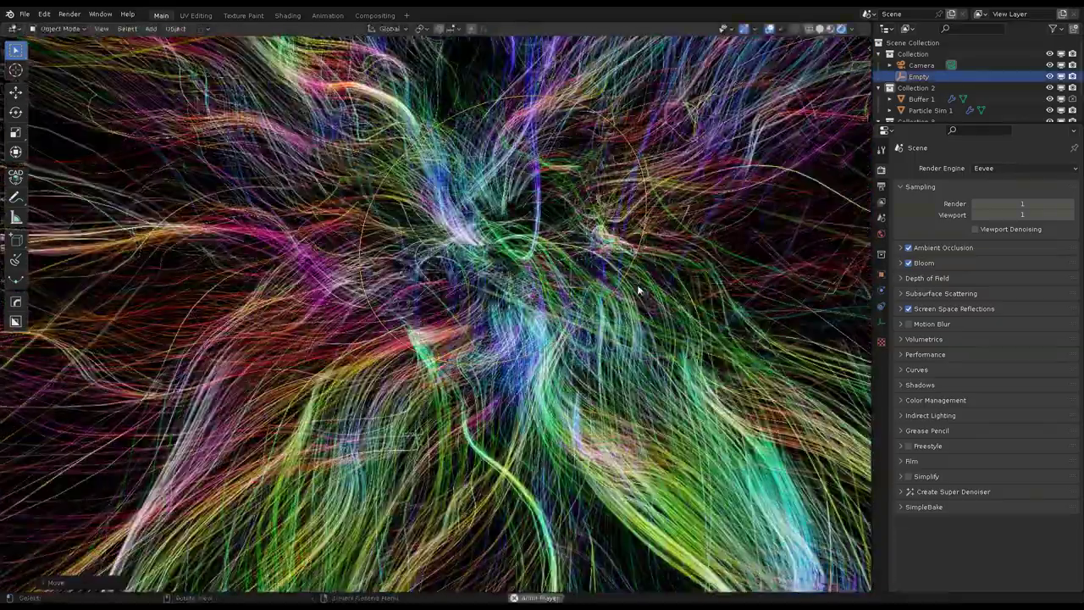
{"action": "left_click", "coordinate": [675, 224]}
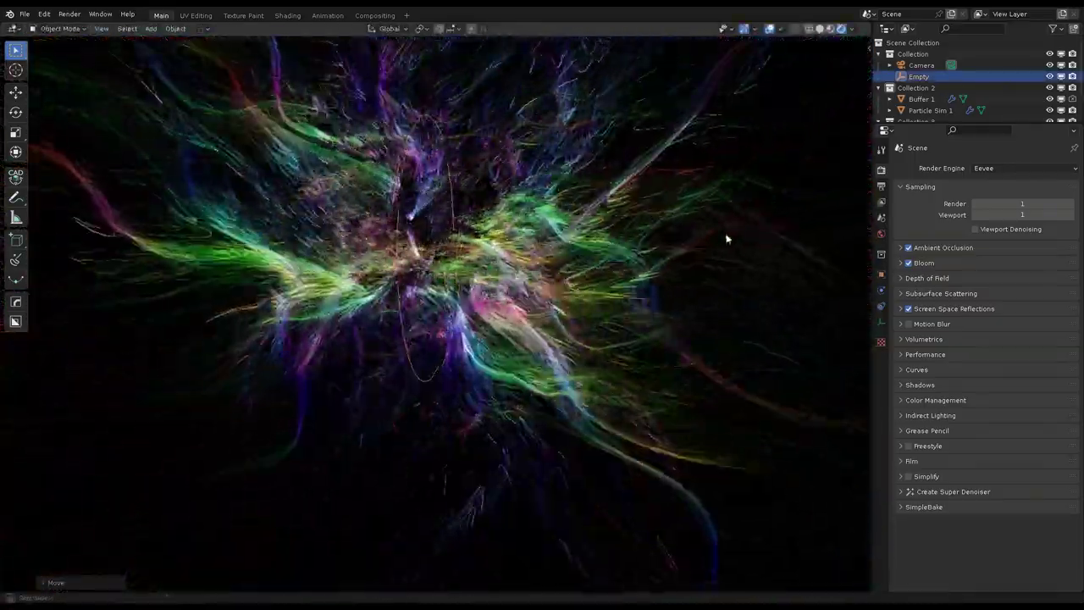
{"action": "mouse_move", "coordinate": [495, 279]}
{"action": "middle_mouse_down"}
{"action": "mouse_move", "coordinate": [645, 369]}
{"action": "mouse_move", "coordinate": [699, 205]}
{"action": "mouse_move", "coordinate": [570, 312]}
{"action": "mouse_move", "coordinate": [590, 227]}
{"action": "middle_mouse_up"}
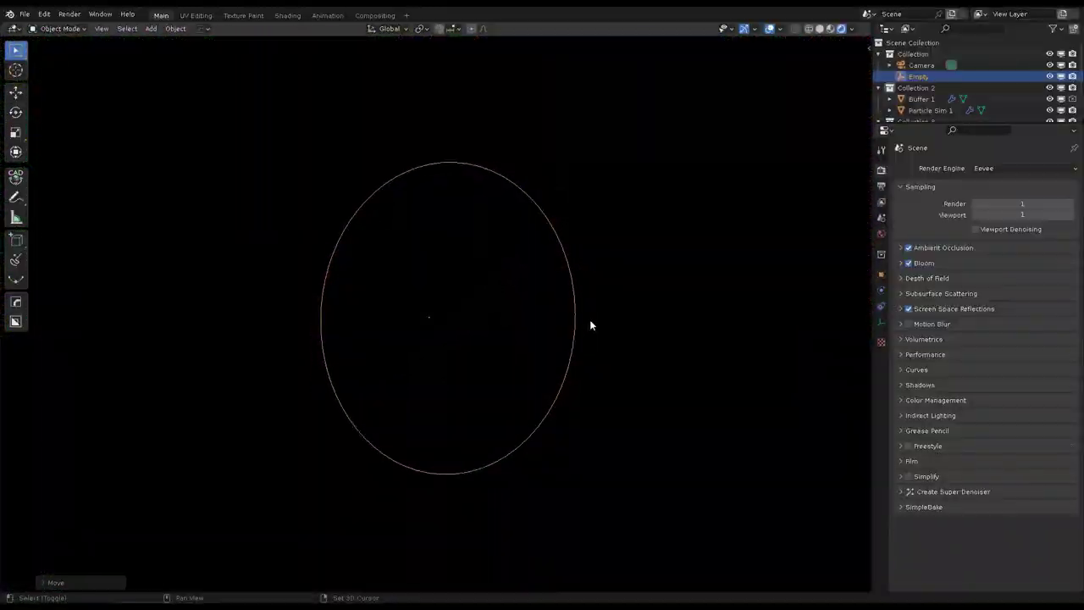
{"action": "key", "text": "g"}
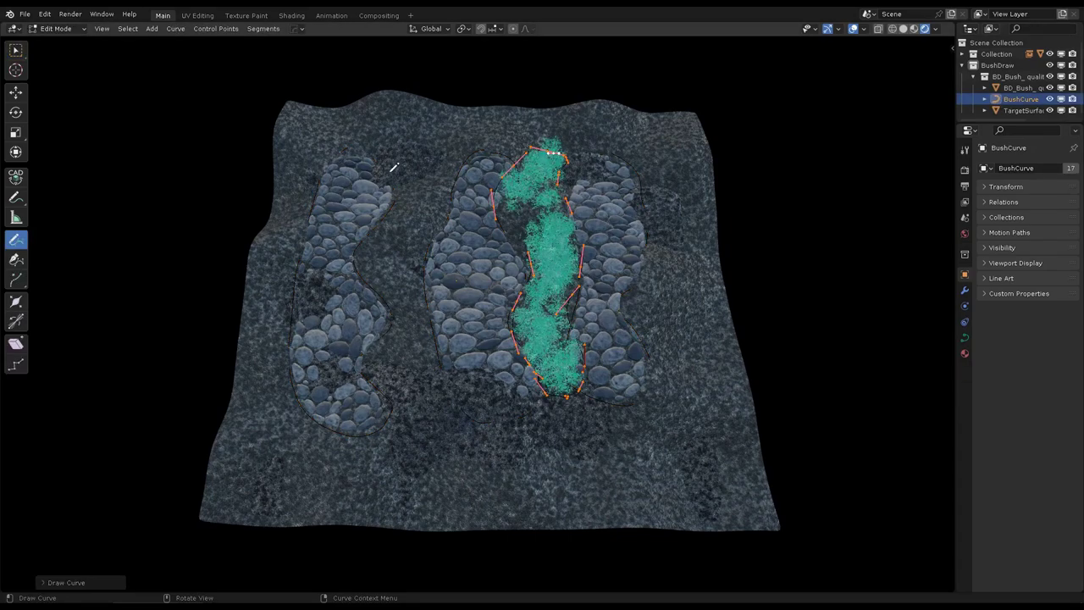
Step: Orbit low over the cobbled terrain to inspect the teal and light-green bushes
{"action": "middle_click_drag", "start_coordinate": [672, 222], "coordinate": [644, 150], "text": "shift"}
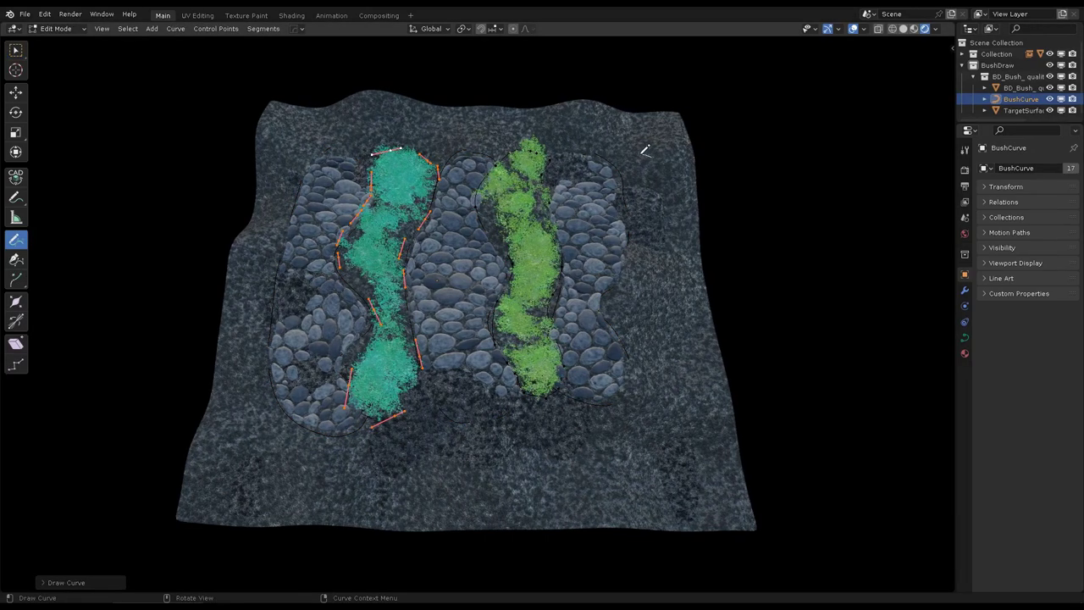
{"action": "middle_click_drag", "start_coordinate": [522, 213], "coordinate": [402, 169]}
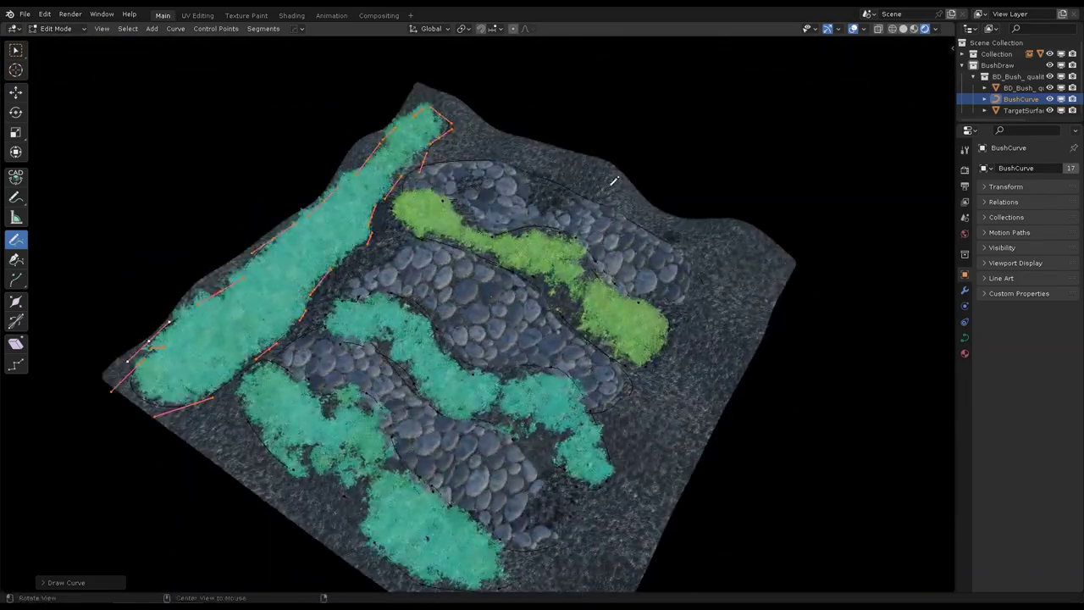
{"action": "middle_click_drag", "start_coordinate": [455, 141], "coordinate": [435, 140]}
{"action": "mouse_move", "coordinate": [358, 114]}
{"action": "middle_mouse_down"}
{"action": "mouse_move", "coordinate": [611, 185]}
{"action": "mouse_move", "coordinate": [638, 269]}
{"action": "middle_mouse_up"}
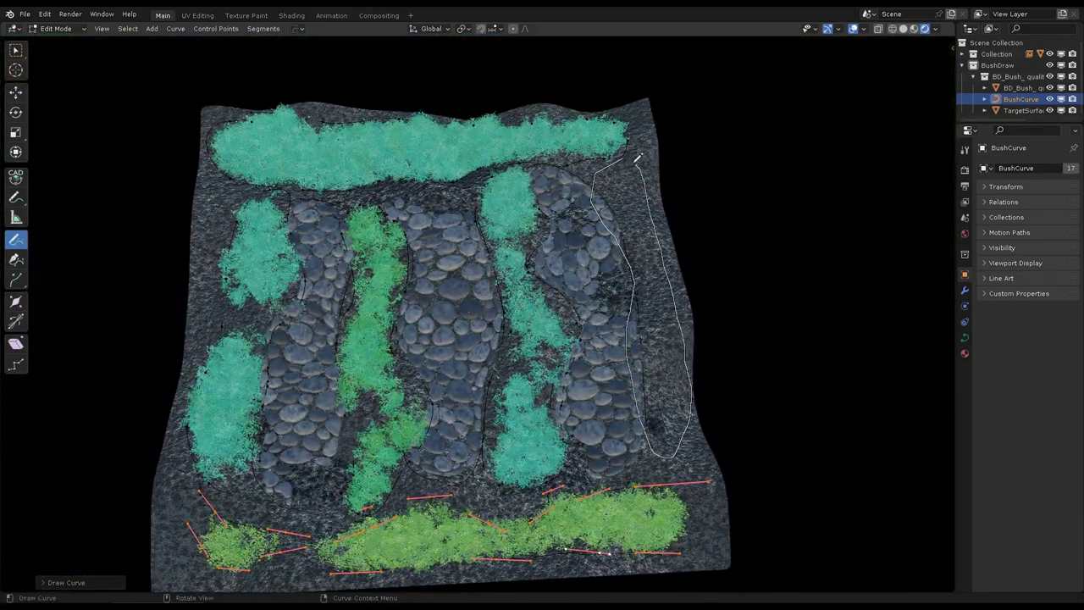
{"action": "mouse_move", "coordinate": [637, 158]}
{"action": "middle_mouse_down"}
{"action": "mouse_move", "coordinate": [518, 230]}
{"action": "mouse_move", "coordinate": [648, 225]}
{"action": "mouse_move", "coordinate": [635, 233]}
{"action": "mouse_move", "coordinate": [659, 233]}
{"action": "middle_mouse_up"}
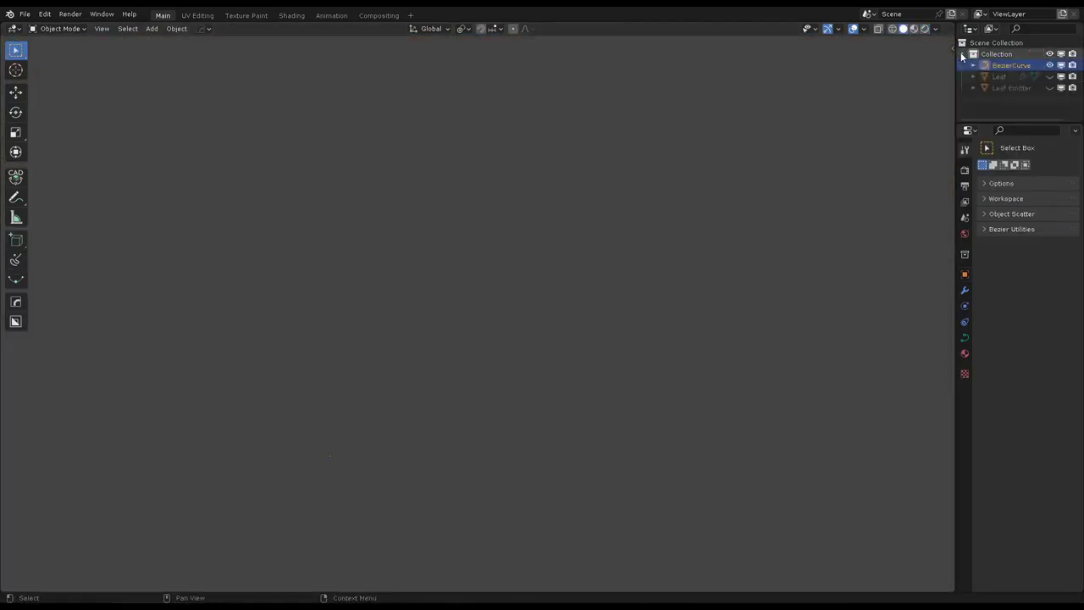
Step: Draw a stroke right of the existing trees to grow one, and switch to Material Preview
{"action": "middle_click_drag", "start_coordinate": [403, 157], "coordinate": [509, 485]}
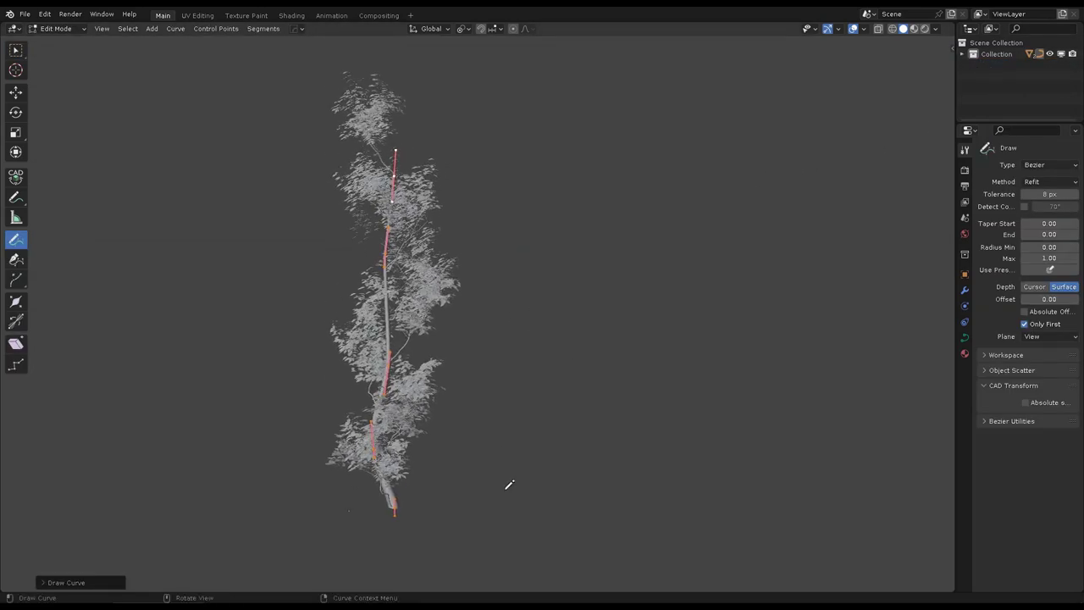
{"action": "middle_click_drag", "start_coordinate": [608, 179], "coordinate": [616, 402]}
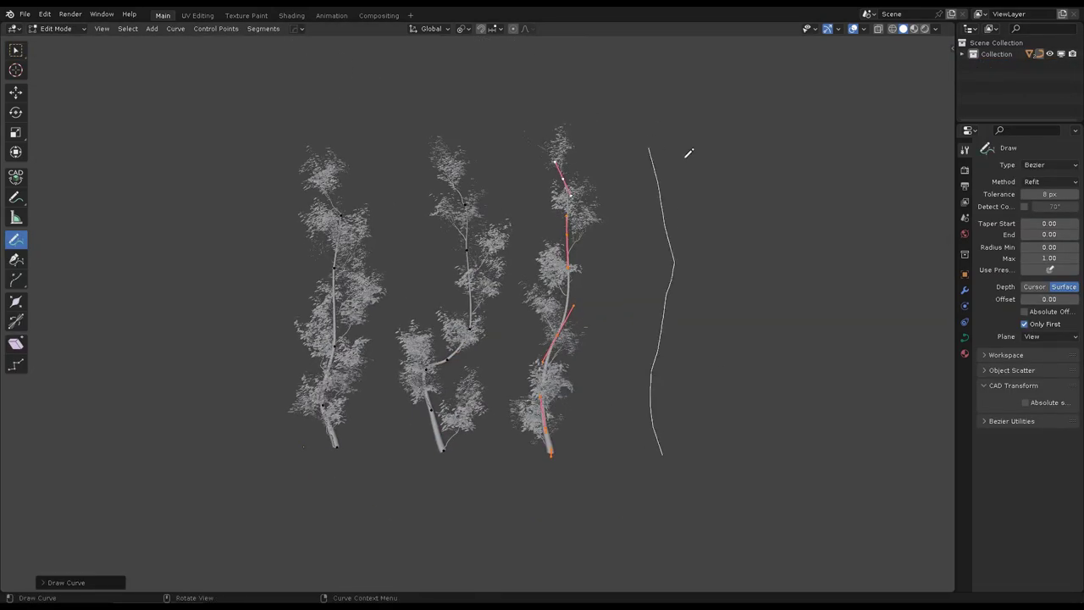
{"action": "mouse_move", "coordinate": [689, 153]}
{"action": "middle_mouse_down"}
{"action": "mouse_move", "coordinate": [493, 313]}
{"action": "mouse_move", "coordinate": [649, 246]}
{"action": "middle_mouse_up"}
{"action": "key", "text": "z"}
{"action": "left_click", "coordinate": [608, 412]}
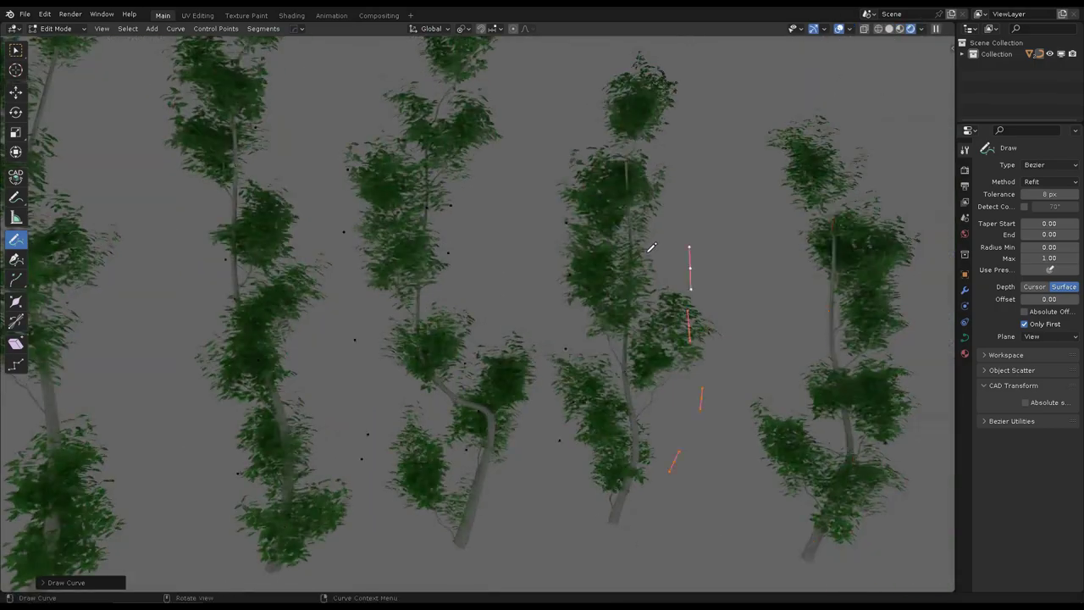
Step: Grow two more trees from new strokes, then return to Object Mode
{"action": "scroll", "coordinate": [581, 254], "scroll_direction": "down", "scroll_amount": 3}
{"action": "middle_click_drag", "start_coordinate": [581, 254], "coordinate": [531, 341]}
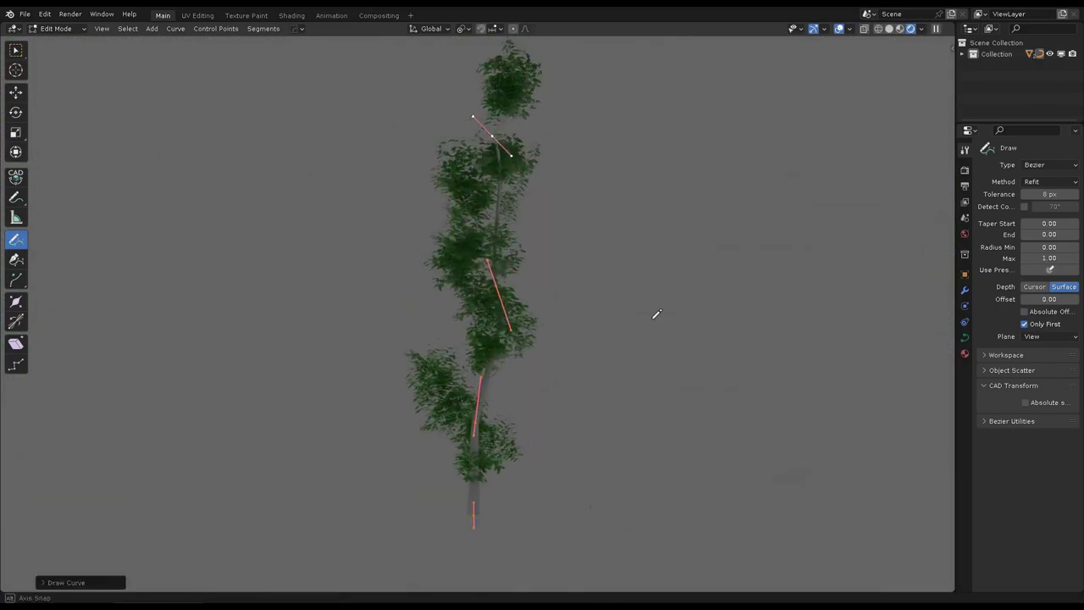
{"action": "mouse_move", "coordinate": [761, 338]}
{"action": "middle_mouse_down"}
{"action": "mouse_move", "coordinate": [608, 460]}
{"action": "mouse_move", "coordinate": [579, 467]}
{"action": "middle_mouse_up"}
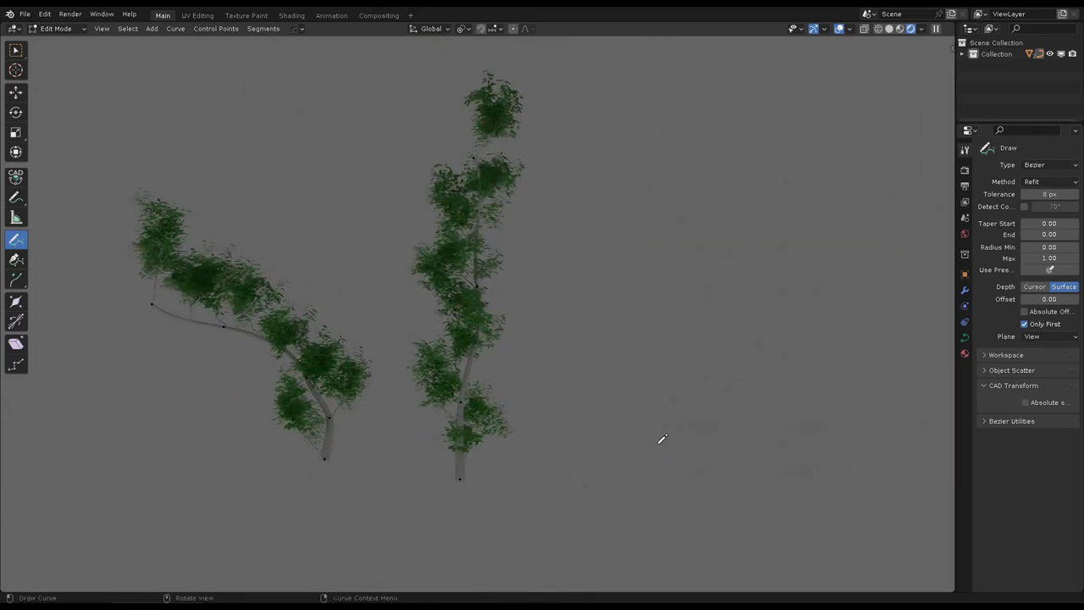
{"action": "mouse_move", "coordinate": [750, 349]}
{"action": "middle_mouse_down"}
{"action": "mouse_move", "coordinate": [599, 324]}
{"action": "mouse_move", "coordinate": [634, 305]}
{"action": "mouse_move", "coordinate": [587, 382]}
{"action": "middle_mouse_up"}
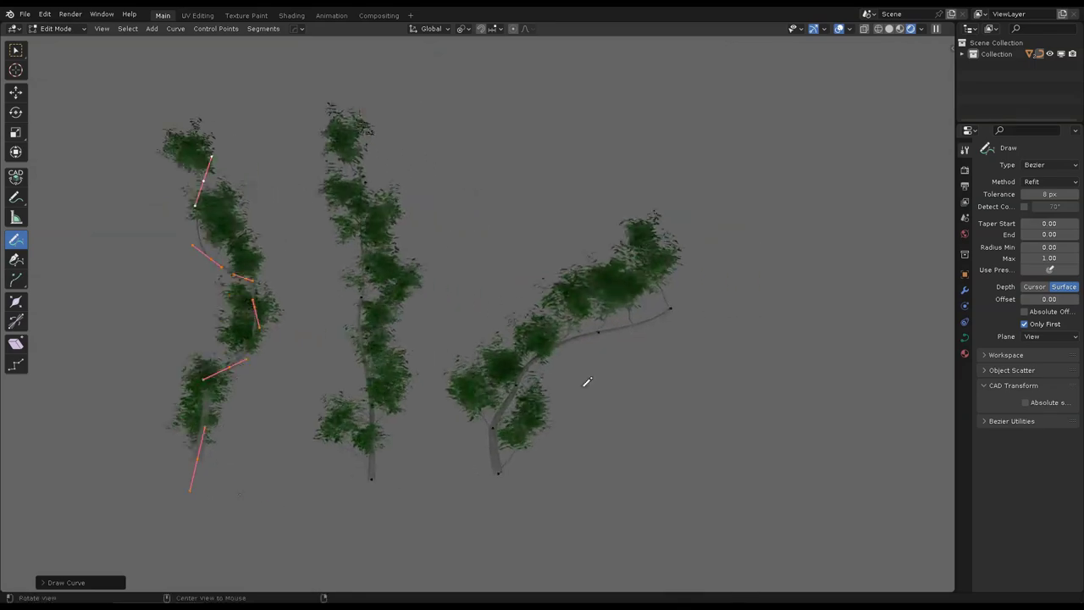
{"action": "mouse_move", "coordinate": [747, 220]}
{"action": "middle_mouse_down"}
{"action": "mouse_move", "coordinate": [782, 342]}
{"action": "mouse_move", "coordinate": [532, 356]}
{"action": "mouse_move", "coordinate": [596, 316]}
{"action": "middle_mouse_up"}
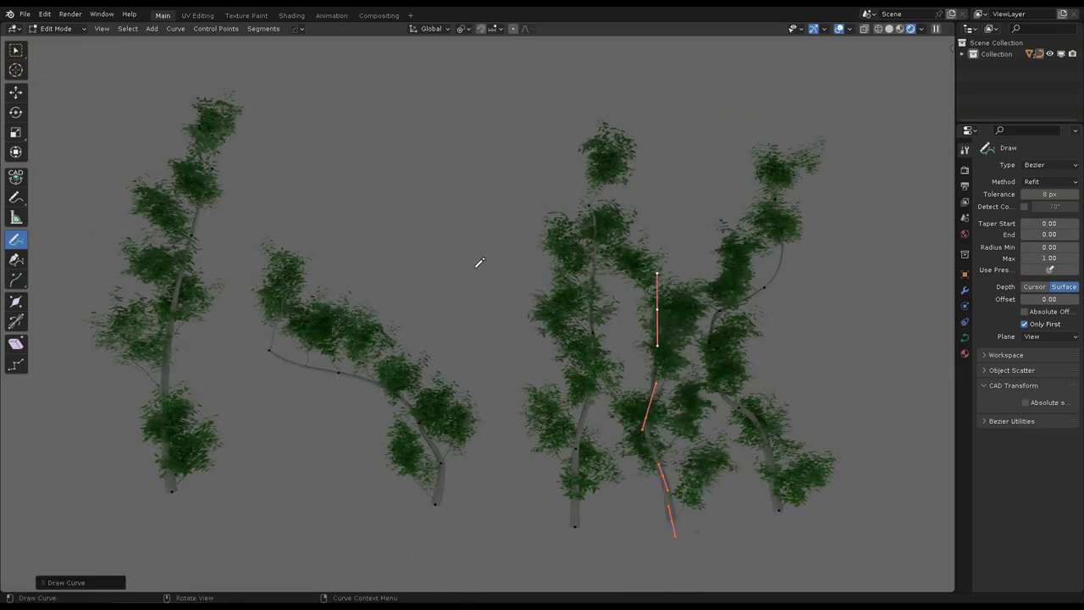
{"action": "key", "text": "Tab"}
{"action": "mouse_move", "coordinate": [837, 254]}
{"action": "middle_mouse_down"}
{"action": "mouse_move", "coordinate": [580, 273]}
{"action": "mouse_move", "coordinate": [588, 232]}
{"action": "middle_mouse_up"}
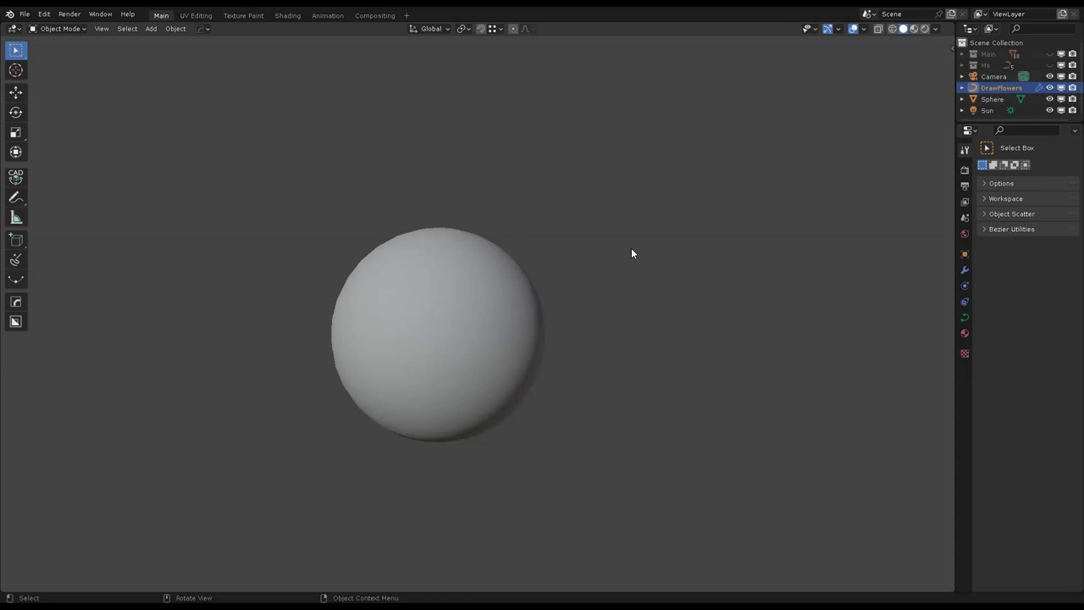
Step: Switch to Rendered shading and draw a curve that grows flowers on the sphere
{"action": "left_click", "coordinate": [492, 182]}
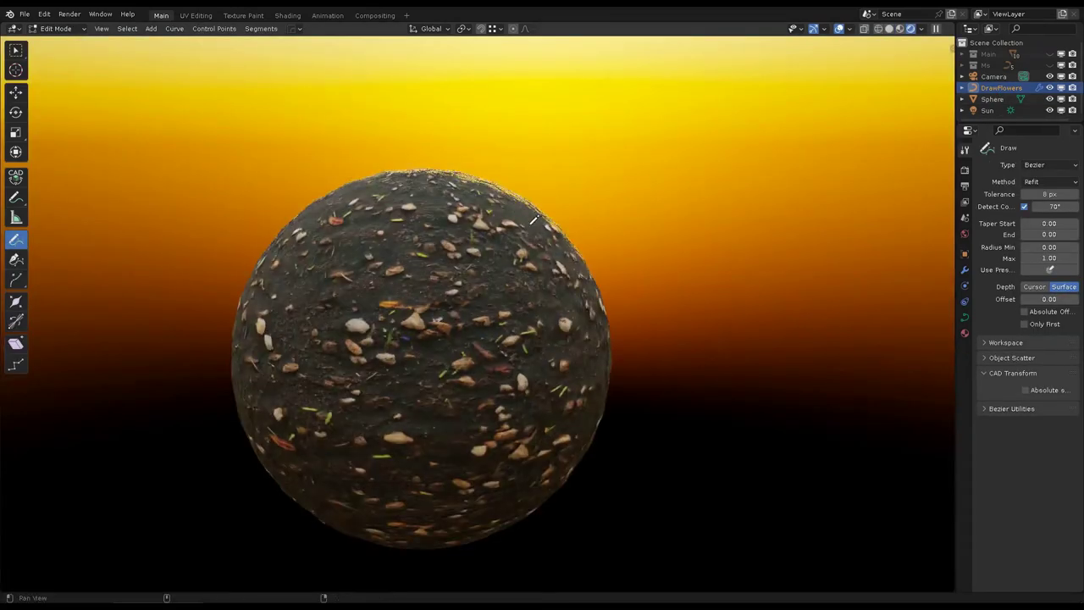
{"action": "left_click_drag", "start_coordinate": [492, 197], "coordinate": [556, 438]}
{"action": "mouse_move", "coordinate": [476, 279]}
{"action": "middle_mouse_down"}
{"action": "mouse_move", "coordinate": [487, 240]}
{"action": "mouse_move", "coordinate": [571, 342]}
{"action": "mouse_move", "coordinate": [524, 346]}
{"action": "middle_mouse_up"}
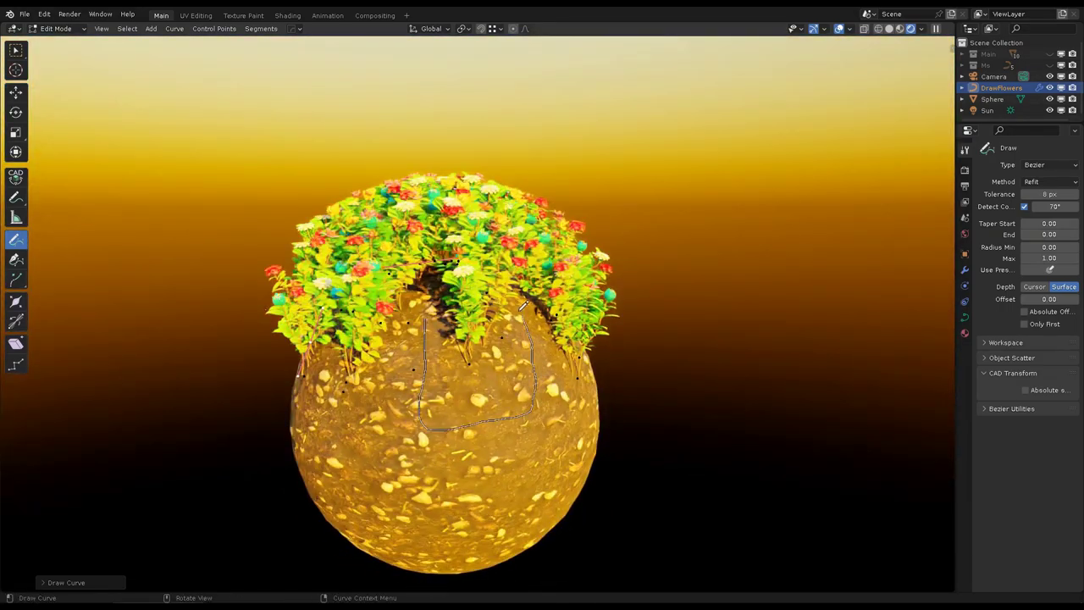
{"action": "middle_click_drag", "start_coordinate": [523, 306], "coordinate": [524, 348]}
Step: Orbit around the flower-covered sphere's dark and lit sides, then return to Object Mode
{"action": "middle_click_drag", "start_coordinate": [410, 413], "coordinate": [479, 363]}
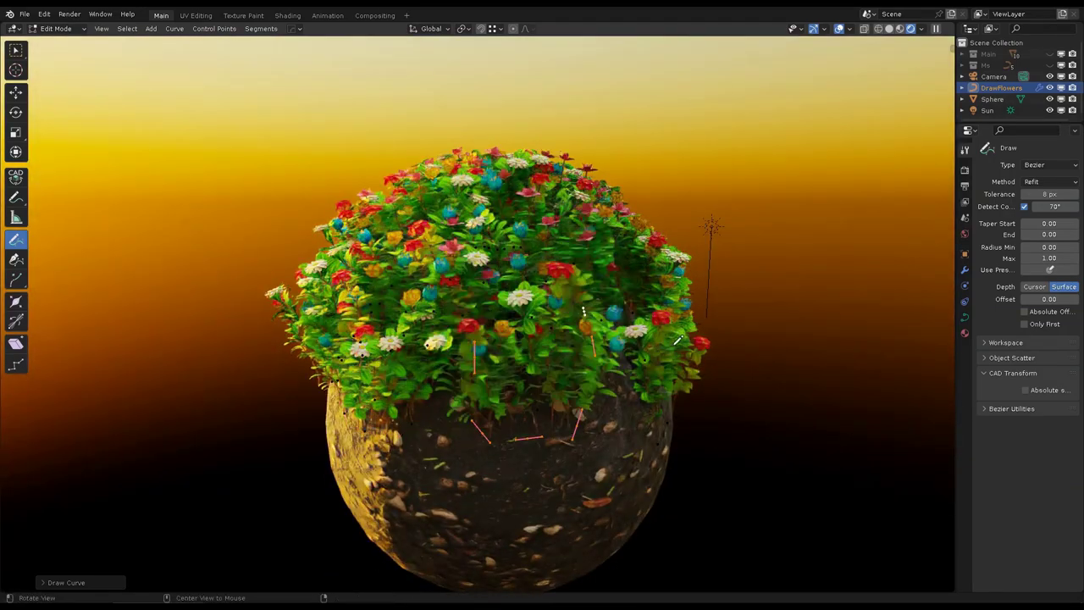
{"action": "middle_click_drag", "start_coordinate": [677, 341], "coordinate": [485, 403]}
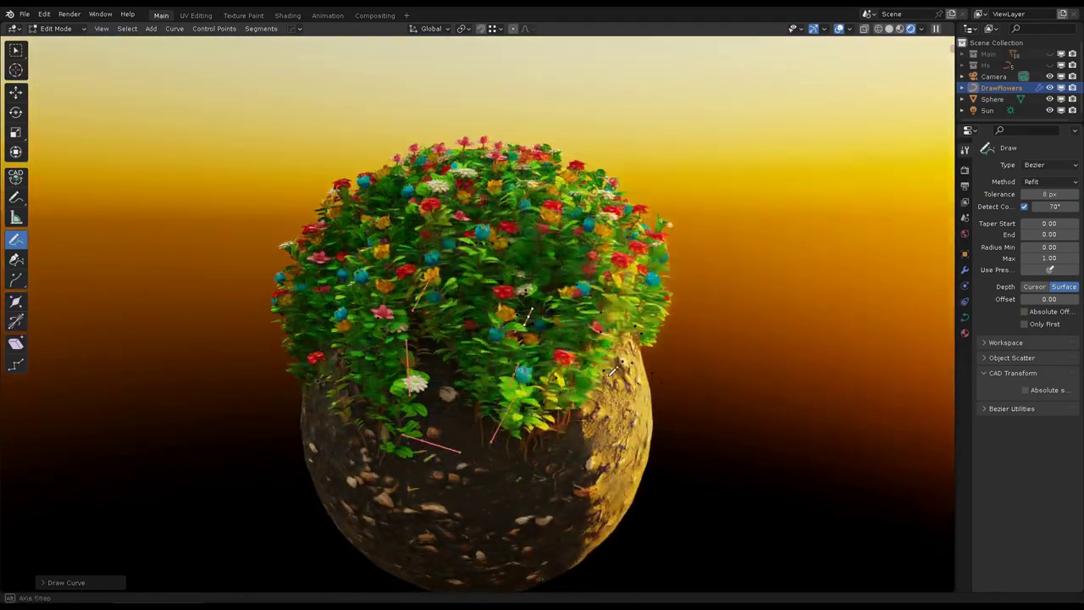
{"action": "mouse_move", "coordinate": [613, 371]}
{"action": "middle_mouse_down"}
{"action": "mouse_move", "coordinate": [564, 362]}
{"action": "mouse_move", "coordinate": [722, 240]}
{"action": "mouse_move", "coordinate": [407, 430]}
{"action": "middle_mouse_up"}
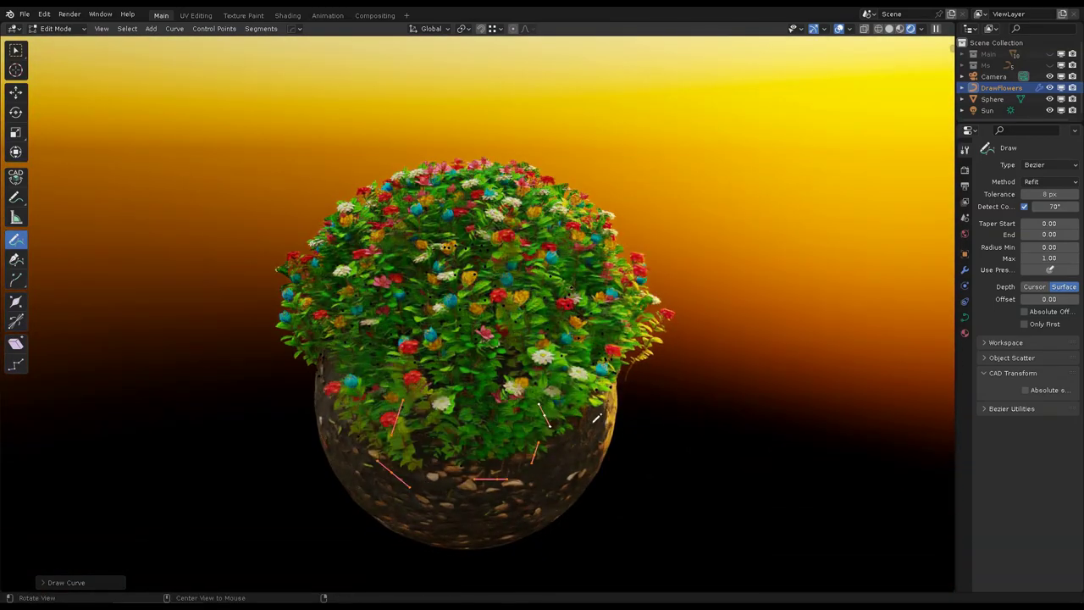
{"action": "mouse_move", "coordinate": [596, 418]}
{"action": "middle_mouse_down"}
{"action": "mouse_move", "coordinate": [539, 390]}
{"action": "mouse_move", "coordinate": [652, 368]}
{"action": "mouse_move", "coordinate": [632, 362]}
{"action": "middle_mouse_up"}
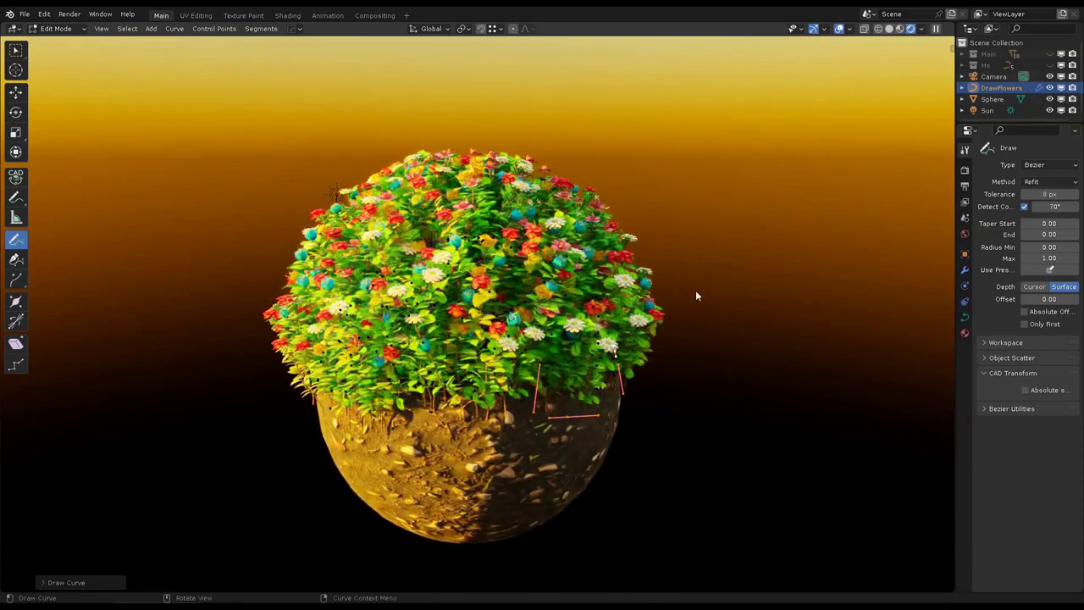
{"action": "key", "text": "Tab"}
{"action": "middle_click_drag", "start_coordinate": [696, 290], "coordinate": [701, 269]}
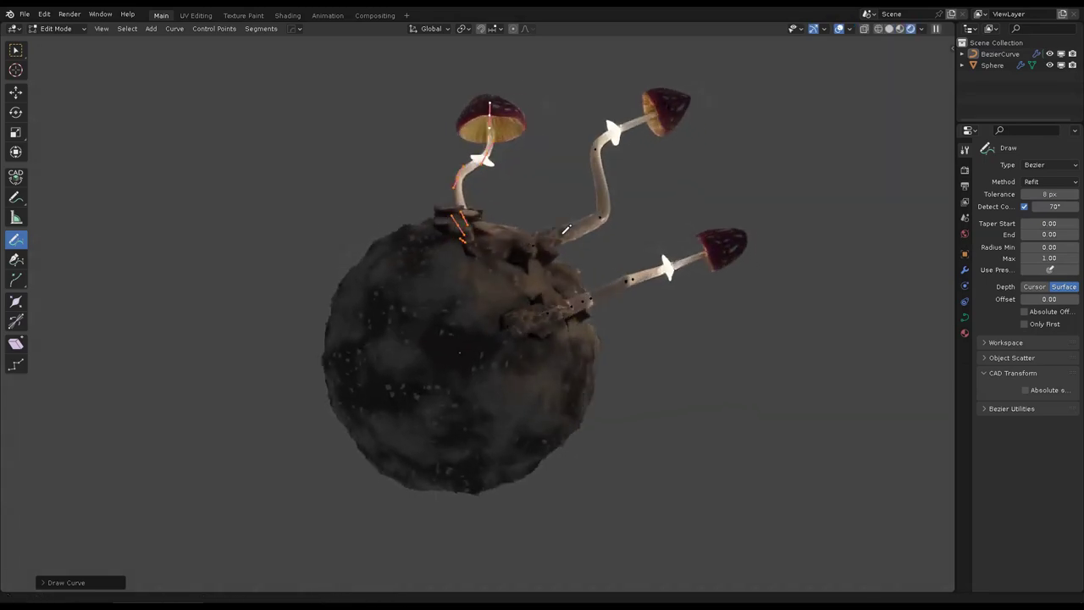
Step: Draw three new stems on the rocky sphere, orbiting to view each grown mushroom
{"action": "mouse_move", "coordinate": [763, 320]}
{"action": "middle_mouse_down"}
{"action": "mouse_move", "coordinate": [568, 279]}
{"action": "mouse_move", "coordinate": [544, 305]}
{"action": "middle_mouse_up"}
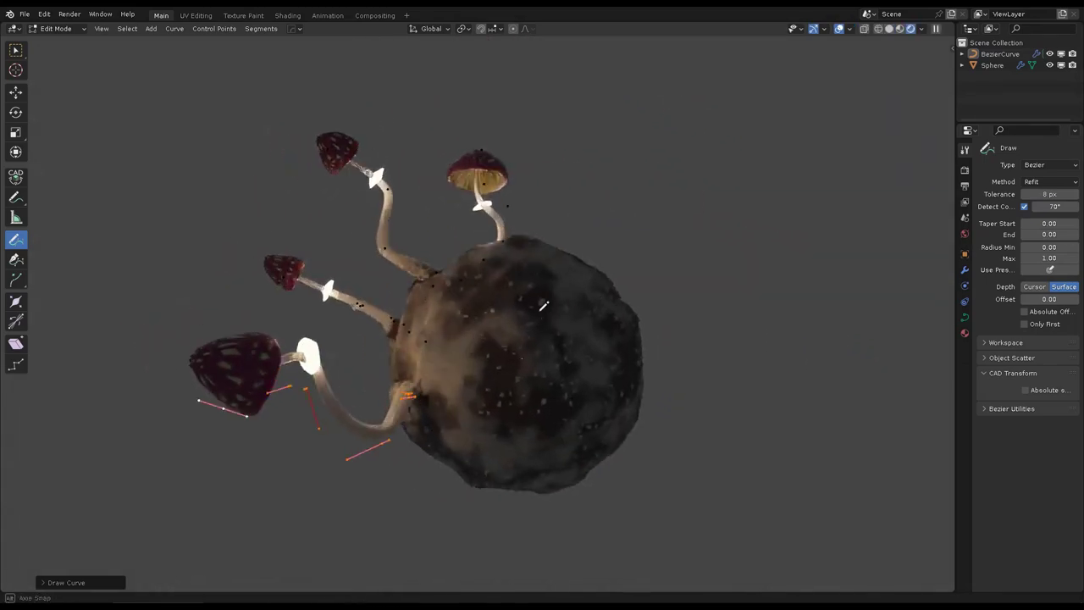
{"action": "middle_click_drag", "start_coordinate": [672, 314], "coordinate": [634, 318]}
{"action": "left_click_drag", "start_coordinate": [633, 318], "coordinate": [771, 128]}
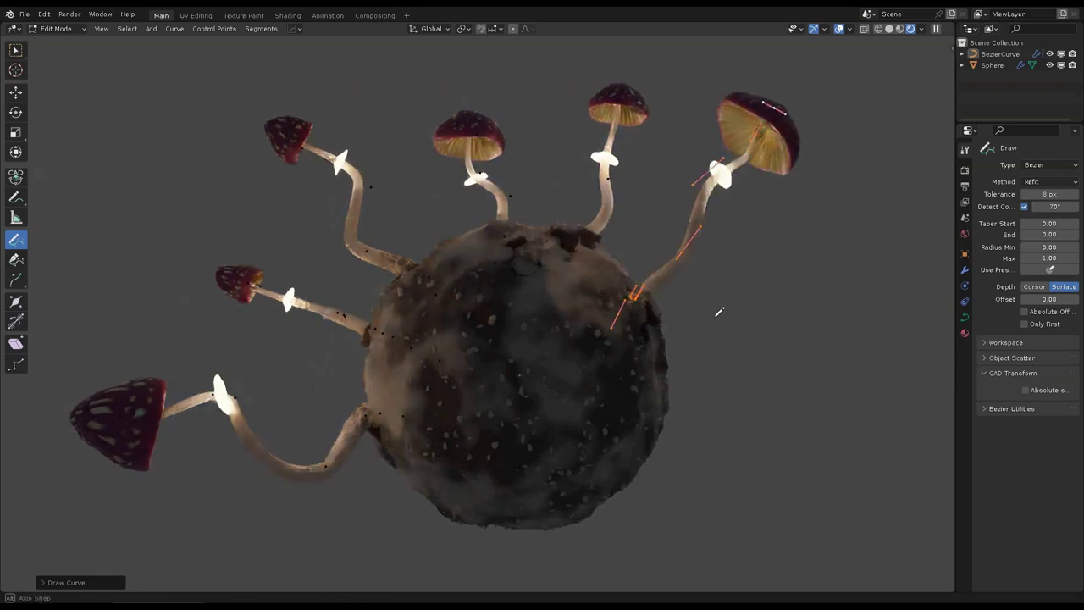
{"action": "middle_click_drag", "start_coordinate": [718, 312], "coordinate": [543, 305]}
{"action": "middle_click_drag", "start_coordinate": [754, 382], "coordinate": [601, 314]}
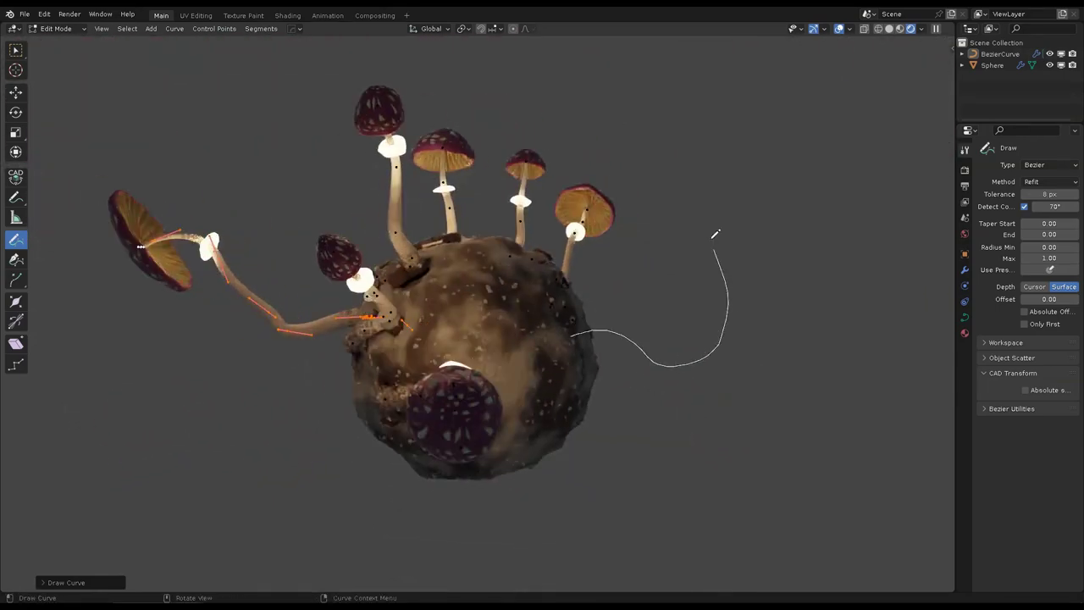
{"action": "middle_click_drag", "start_coordinate": [649, 259], "coordinate": [531, 270]}
{"action": "left_click_drag", "start_coordinate": [531, 269], "coordinate": [675, 129]}
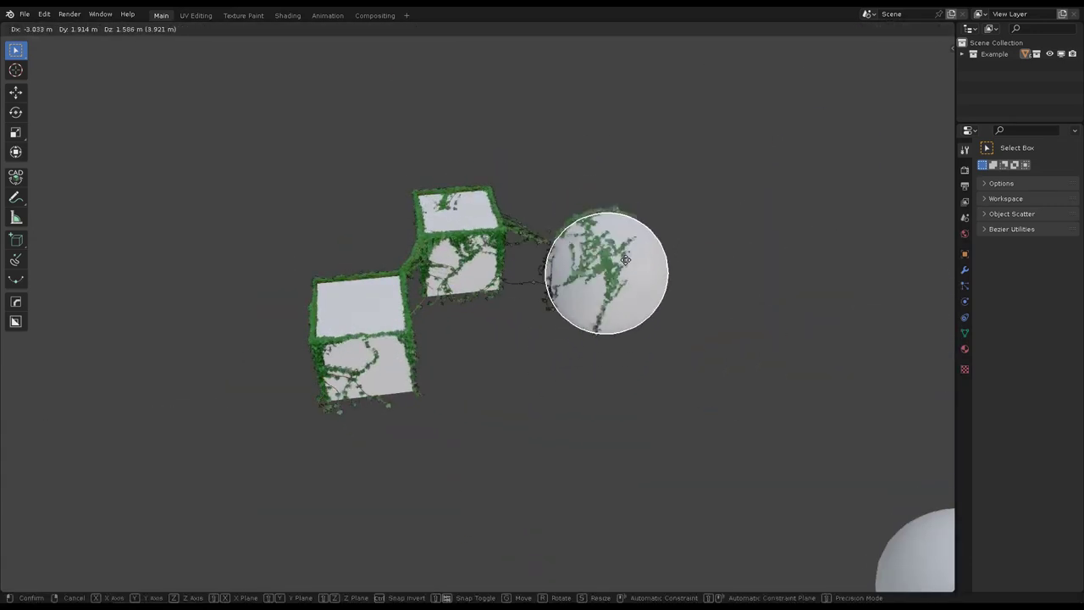
Step: Move the first cube and sphere closer together, checking the regrown ivy
{"action": "left_click", "coordinate": [537, 356]}
{"action": "mouse_move", "coordinate": [537, 356]}
{"action": "middle_mouse_down"}
{"action": "mouse_move", "coordinate": [545, 329]}
{"action": "mouse_move", "coordinate": [643, 393]}
{"action": "mouse_move", "coordinate": [744, 339]}
{"action": "middle_mouse_up"}
{"action": "left_click", "coordinate": [581, 321]}
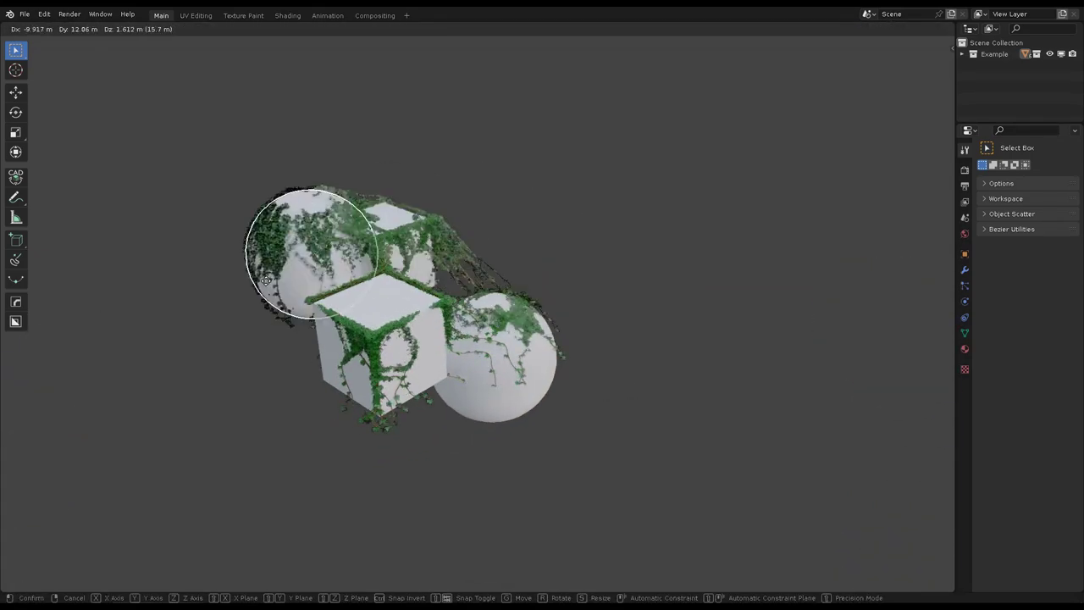
{"action": "left_click", "coordinate": [226, 316]}
{"action": "middle_click_drag", "start_coordinate": [227, 317], "coordinate": [582, 227]}
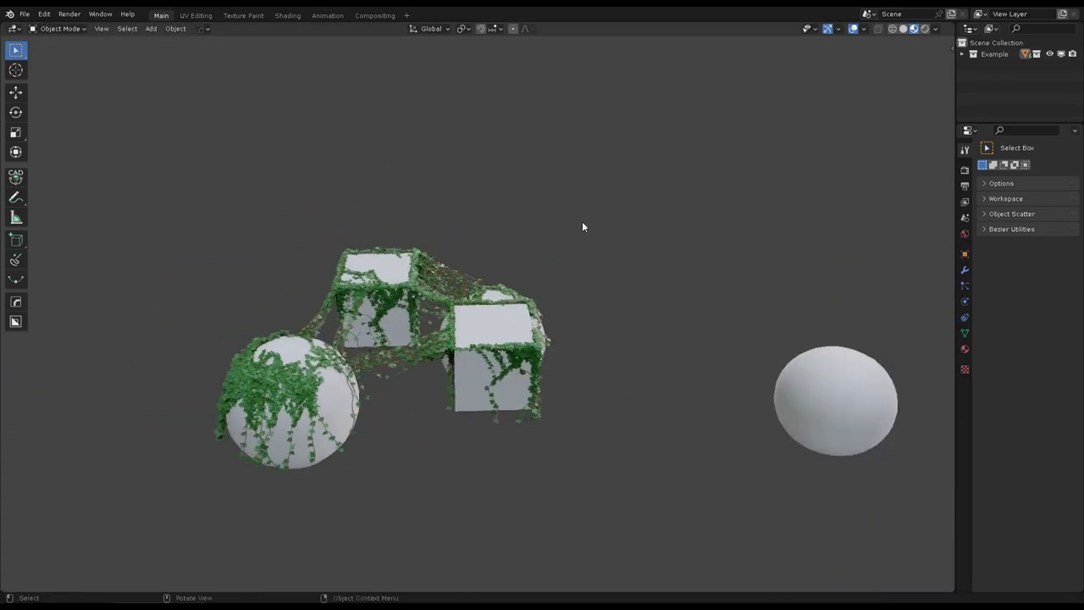
{"action": "left_click", "coordinate": [258, 327]}
{"action": "middle_click_drag", "start_coordinate": [257, 327], "coordinate": [590, 302]}
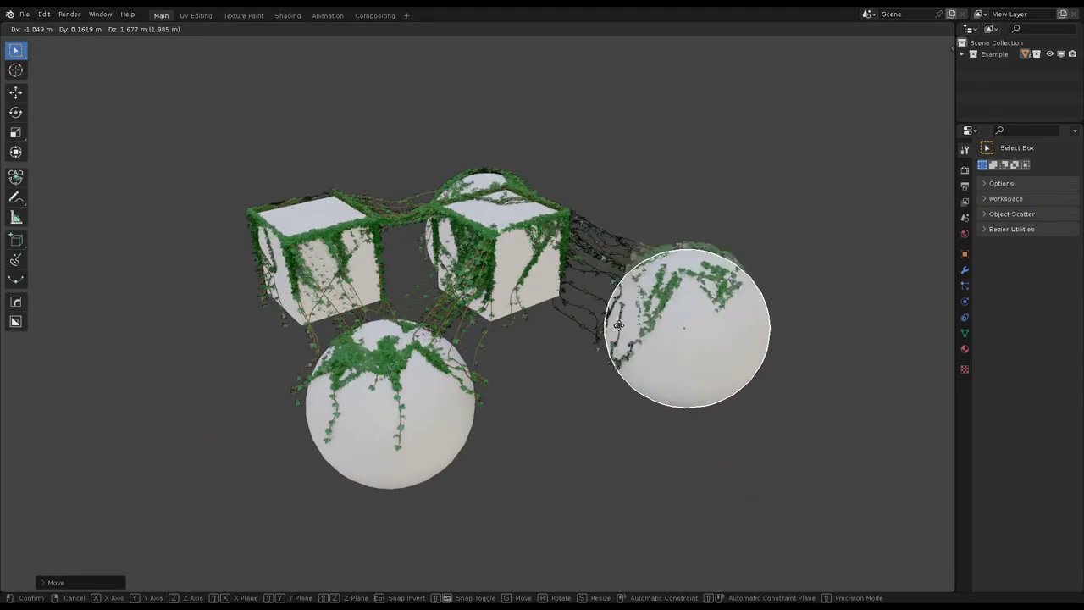
Step: Reposition the other sphere vertically and the last cube to complete the ivy-draped cluster
{"action": "left_click", "coordinate": [546, 364]}
{"action": "mouse_move", "coordinate": [546, 363]}
{"action": "middle_mouse_down"}
{"action": "mouse_move", "coordinate": [710, 246]}
{"action": "mouse_move", "coordinate": [610, 285]}
{"action": "middle_mouse_up"}
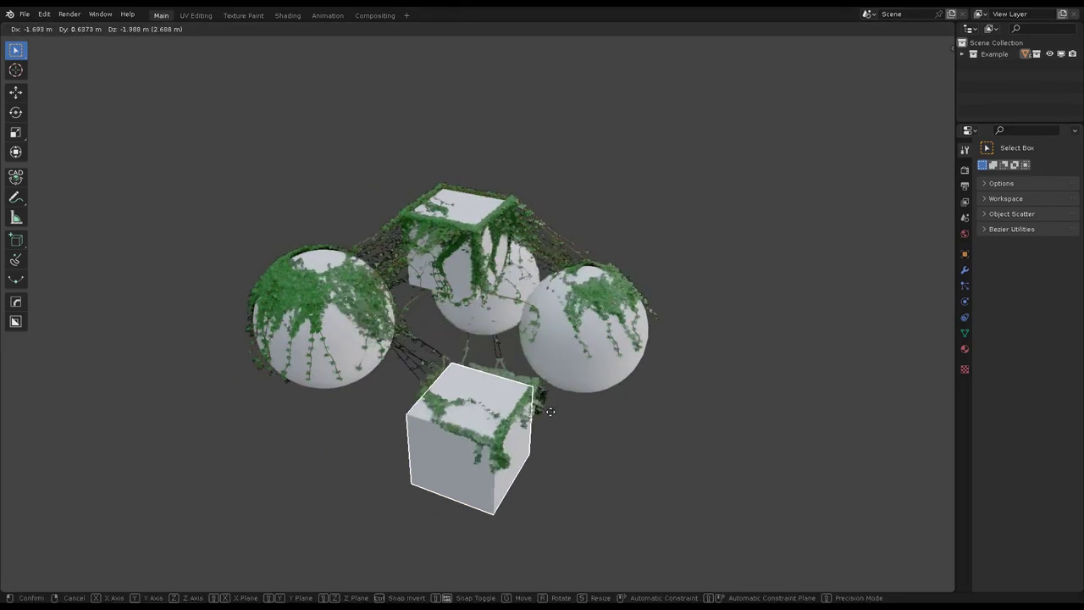
{"action": "middle_click_drag", "start_coordinate": [616, 357], "coordinate": [550, 313]}
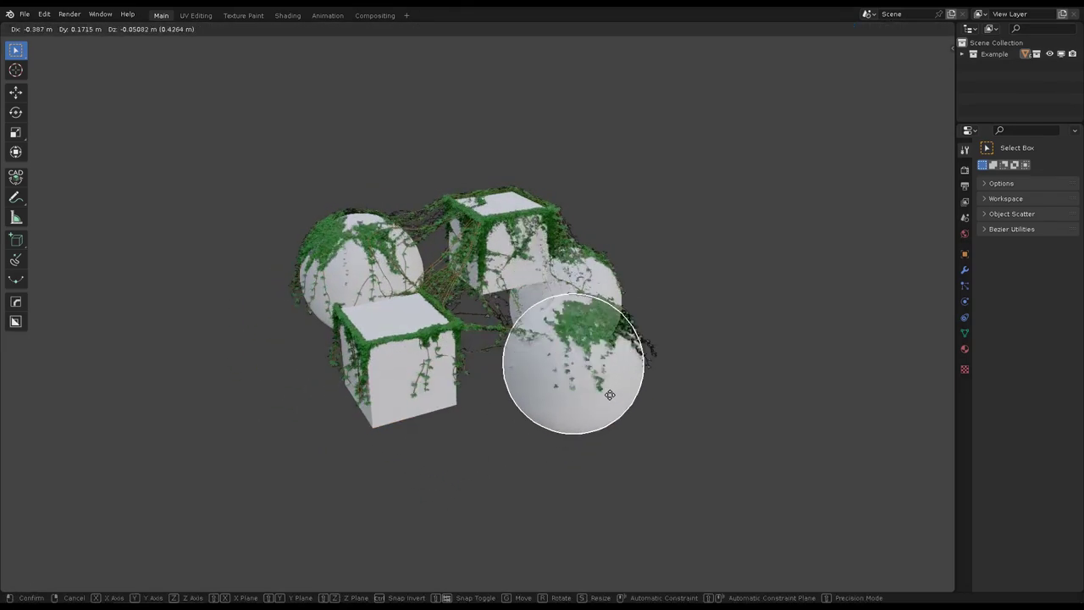
{"action": "left_click", "coordinate": [604, 406]}
{"action": "middle_click_drag", "start_coordinate": [604, 407], "coordinate": [659, 313]}
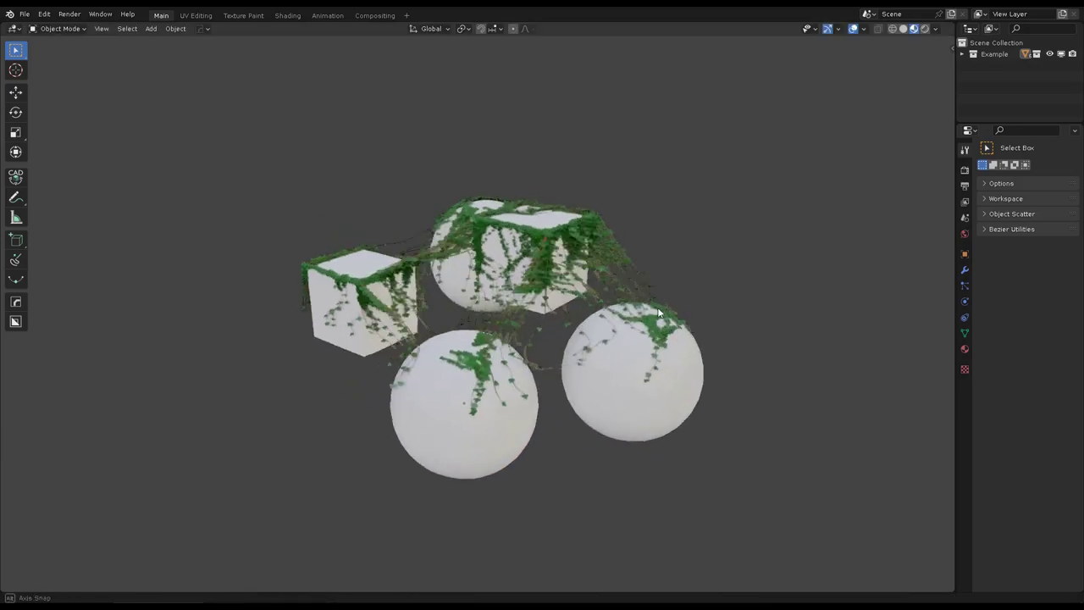
{"action": "middle_click_drag", "start_coordinate": [532, 311], "coordinate": [632, 294]}
{"action": "key", "text": "g"}
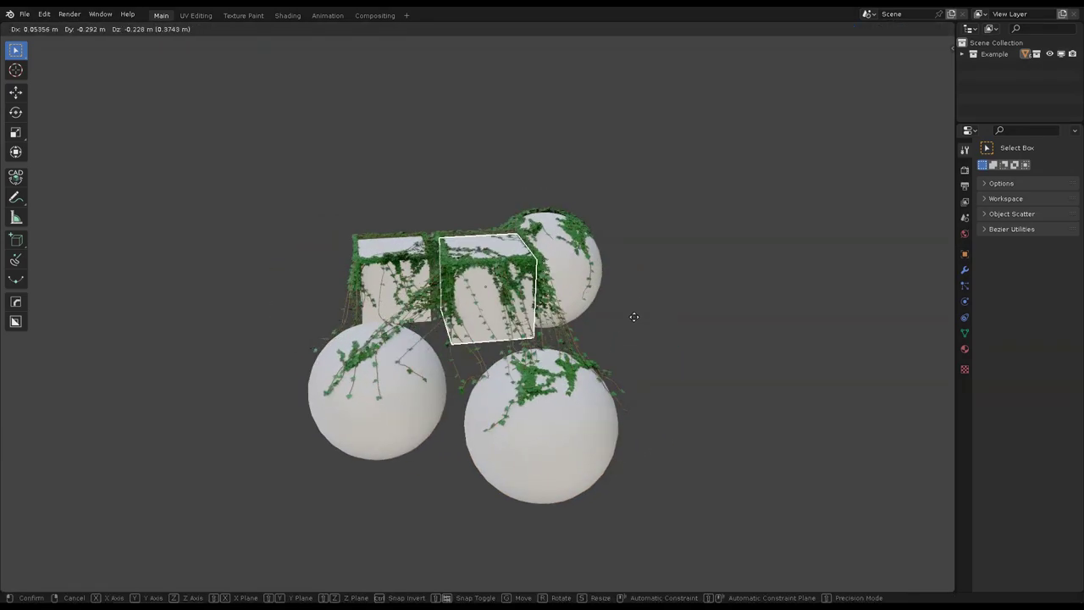
{"action": "left_click", "coordinate": [635, 317]}
{"action": "middle_click_drag", "start_coordinate": [726, 307], "coordinate": [716, 260]}
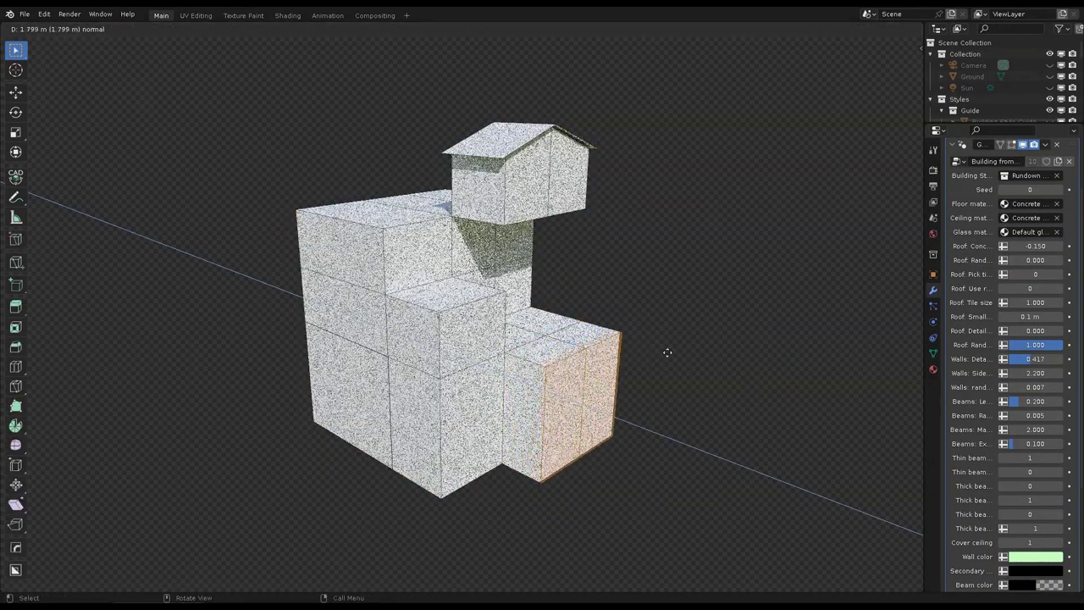
Step: Confirm the face move on the base mesh and regenerate the textured building
{"action": "left_click", "coordinate": [667, 353]}
{"action": "key", "text": "Tab"}
{"action": "middle_click_drag", "start_coordinate": [735, 276], "coordinate": [651, 284]}
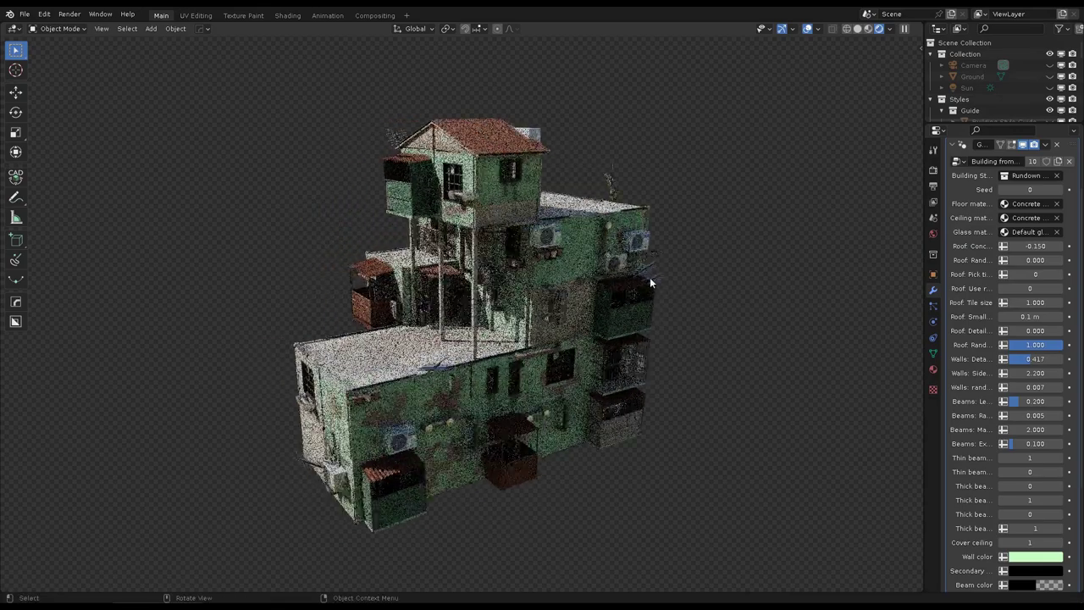
{"action": "key", "text": "Tab"}
{"action": "key", "text": "Tab"}
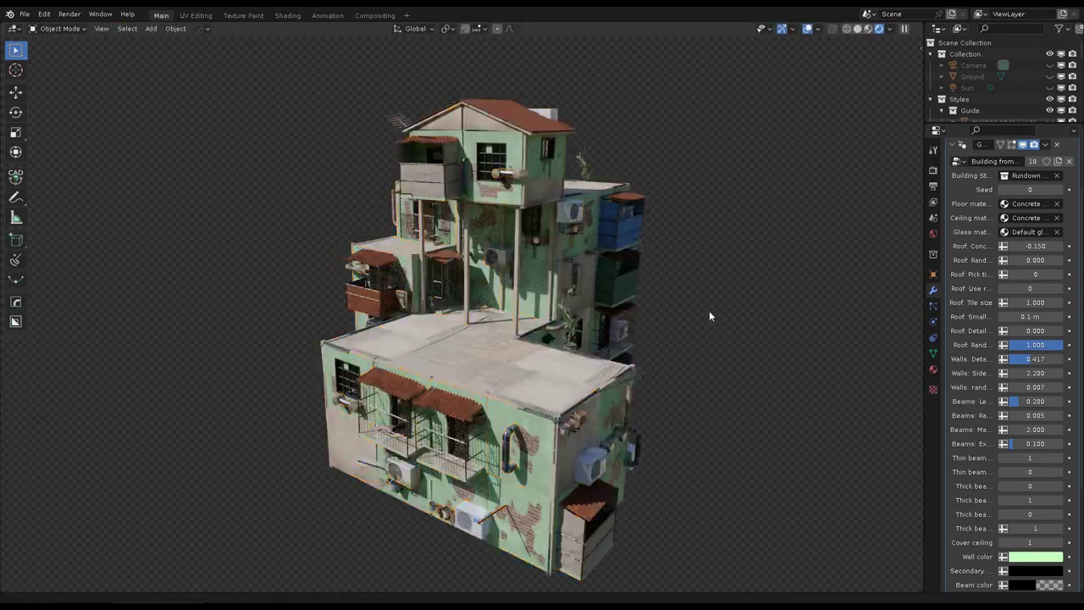
{"action": "mouse_move", "coordinate": [709, 310]}
{"action": "middle_mouse_down"}
{"action": "mouse_move", "coordinate": [645, 311]}
{"action": "mouse_move", "coordinate": [616, 400]}
{"action": "mouse_move", "coordinate": [716, 245]}
{"action": "mouse_move", "coordinate": [608, 263]}
{"action": "middle_mouse_up"}
Step: Extrude a selected base-mesh face into a new wing and regenerate the building
{"action": "key", "text": "Tab"}
{"action": "left_click", "coordinate": [616, 400]}
{"action": "key", "text": "Tab"}
{"action": "key", "text": "Tab"}
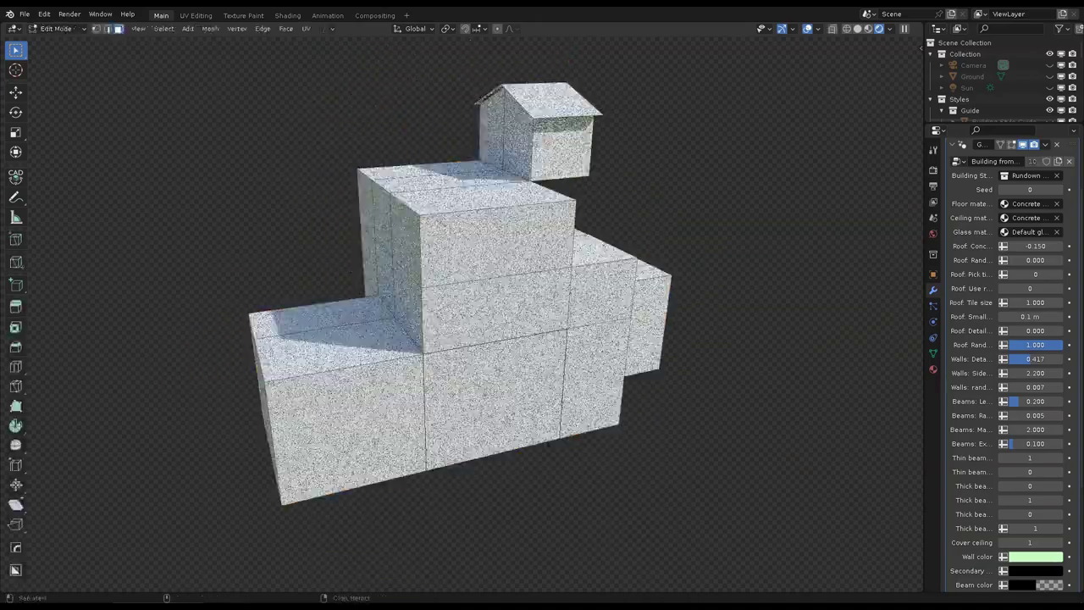
{"action": "left_click", "coordinate": [603, 410]}
{"action": "key", "text": "Tab"}
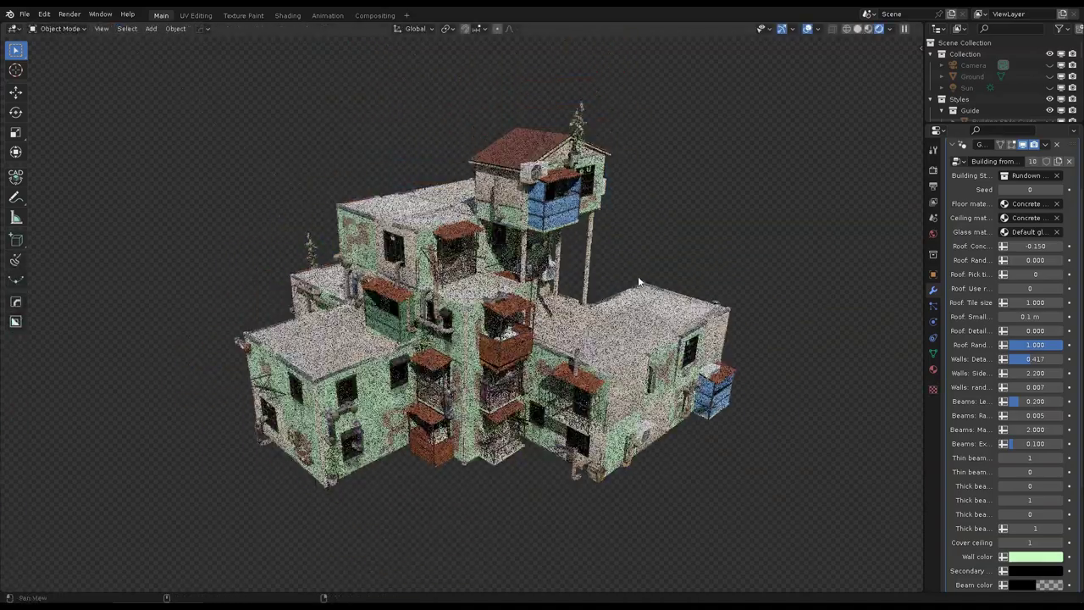
{"action": "key", "text": "Tab"}
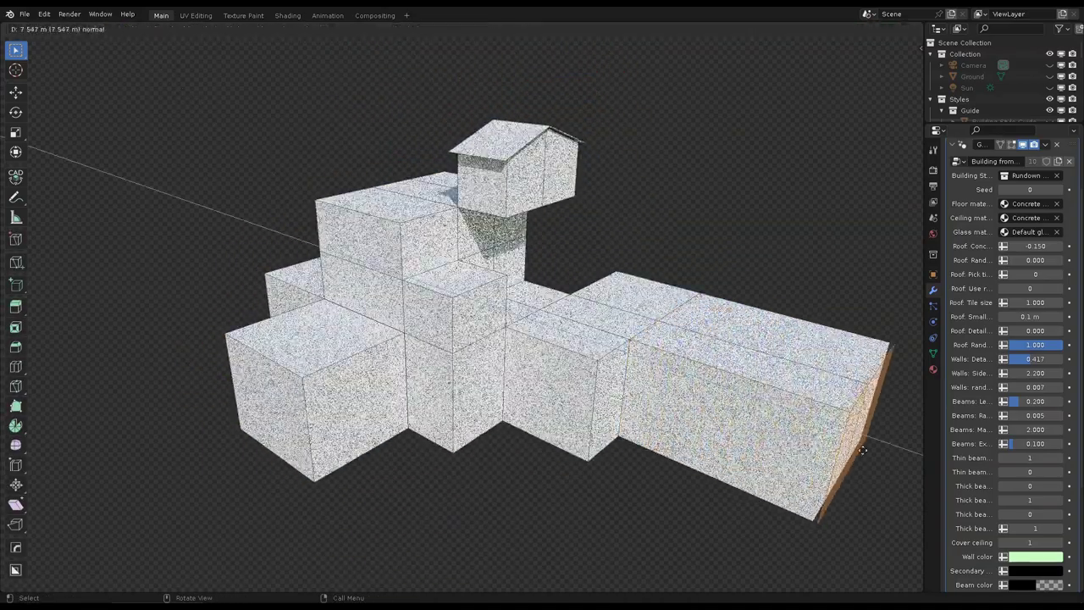
{"action": "left_click", "coordinate": [862, 450]}
{"action": "key", "text": "Tab"}
{"action": "mouse_move", "coordinate": [644, 210]}
{"action": "middle_mouse_down"}
{"action": "mouse_move", "coordinate": [629, 216]}
{"action": "mouse_move", "coordinate": [587, 329]}
{"action": "mouse_move", "coordinate": [505, 362]}
{"action": "middle_mouse_up"}
Step: Extrude the end face much further into a long wing and regenerate the building
{"action": "key", "text": "Tab"}
{"action": "left_click", "coordinate": [551, 349]}
{"action": "key", "text": "Tab"}
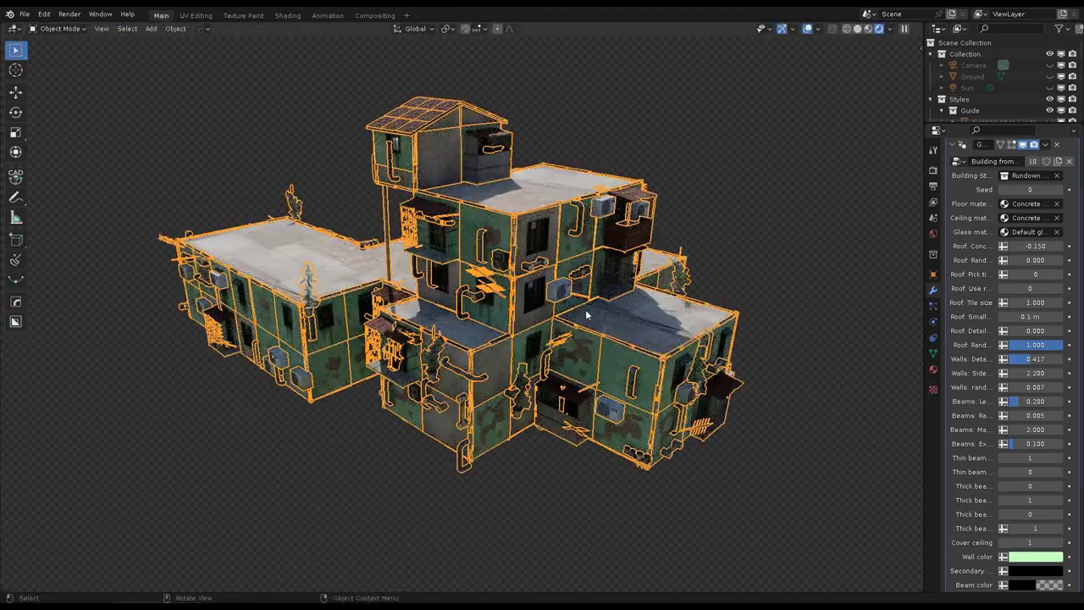
{"action": "middle_click_drag", "start_coordinate": [549, 305], "coordinate": [543, 253], "text": "shift"}
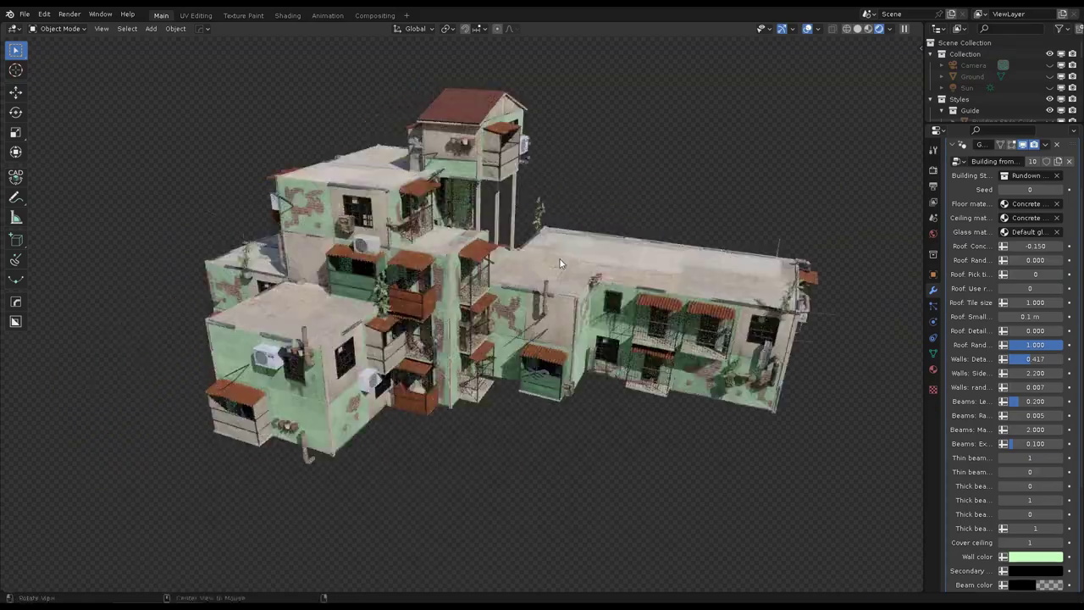
{"action": "key", "text": "Tab"}
{"action": "key", "text": "e"}
{"action": "left_click", "coordinate": [841, 401]}
{"action": "key", "text": "Tab"}
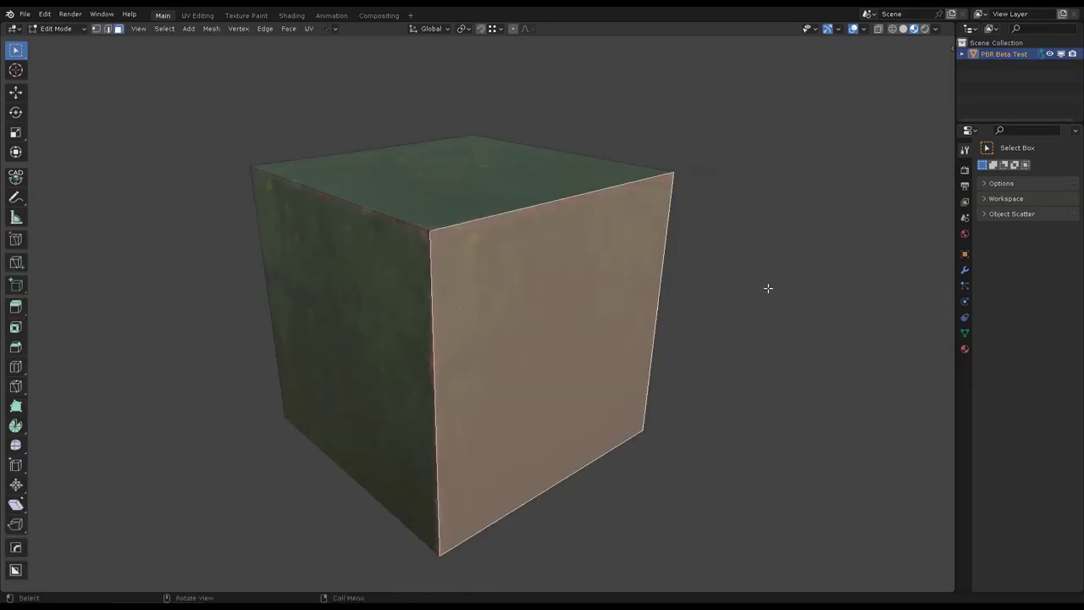
Step: Inset panels into the crate's side face and top face
{"action": "key", "text": "i"}
{"action": "left_click", "coordinate": [721, 294]}
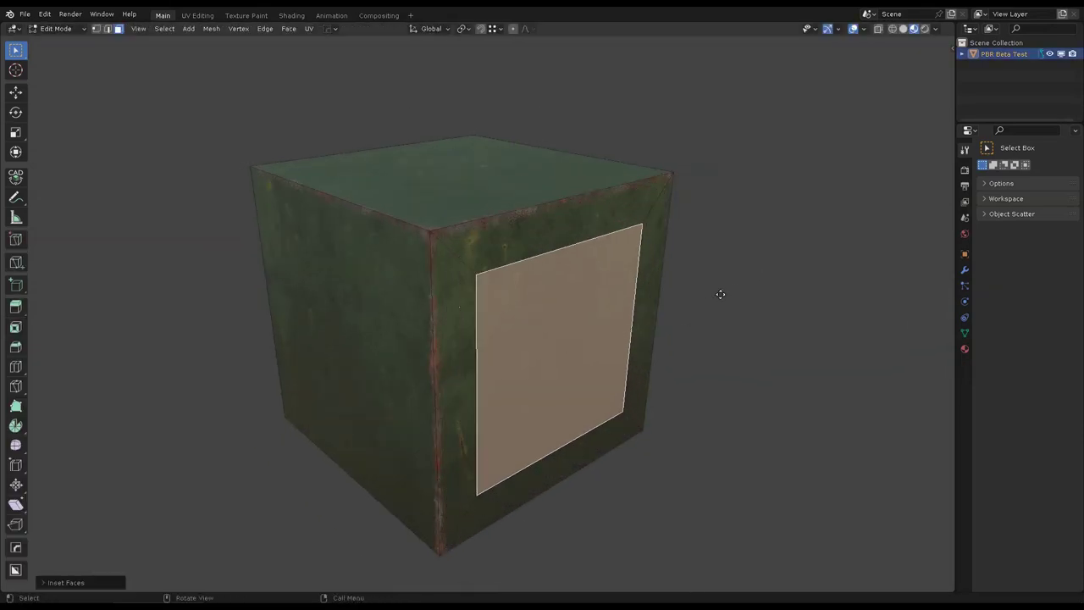
{"action": "key", "text": "Tab"}
{"action": "mouse_move", "coordinate": [699, 287]}
{"action": "middle_mouse_down"}
{"action": "mouse_move", "coordinate": [722, 236]}
{"action": "mouse_move", "coordinate": [707, 280]}
{"action": "middle_mouse_up"}
{"action": "key", "text": "Tab"}
{"action": "left_click", "coordinate": [517, 198]}
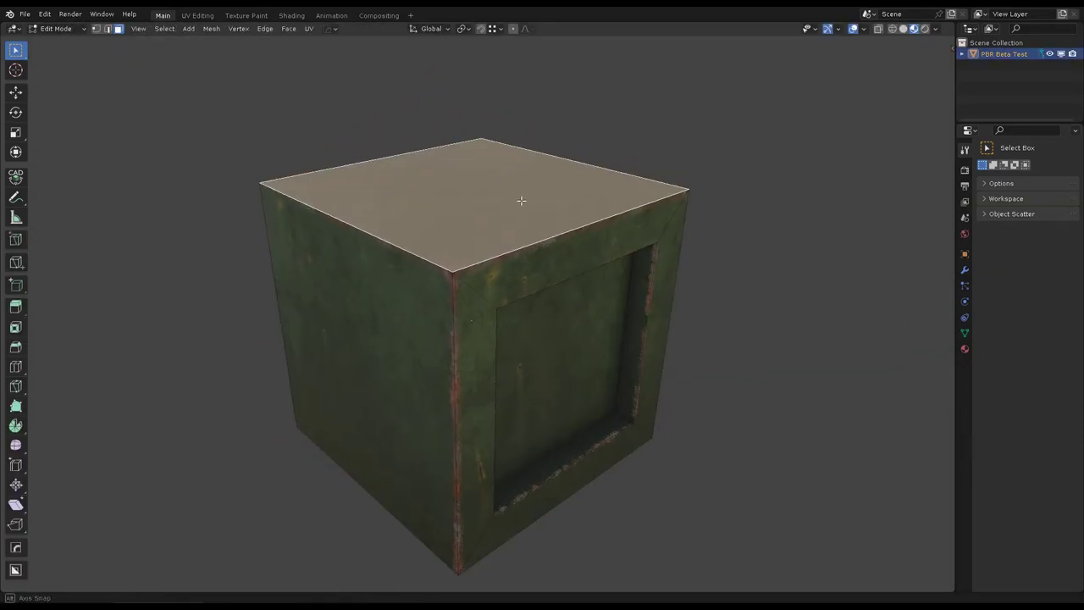
{"action": "key", "text": "i"}
{"action": "left_click", "coordinate": [729, 207]}
{"action": "key", "text": "Tab"}
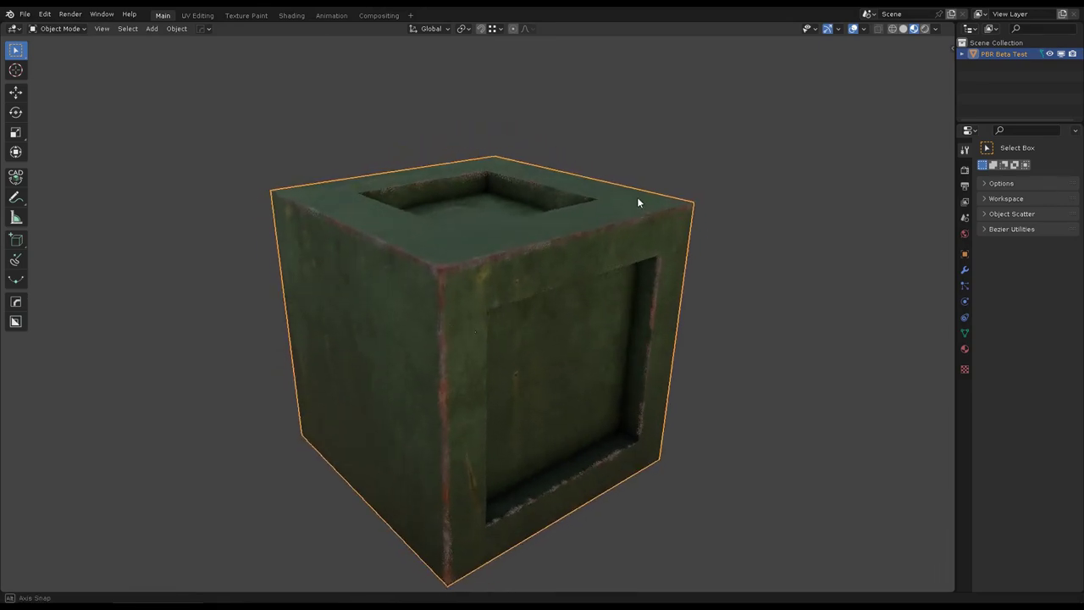
{"action": "middle_click_drag", "start_coordinate": [635, 196], "coordinate": [569, 273]}
Step: Inset the crate's right side face and extrude it inward into a recessed panel
{"action": "key", "text": "Tab"}
{"action": "left_click", "coordinate": [589, 356]}
{"action": "key", "text": "i"}
{"action": "left_click", "coordinate": [742, 270]}
{"action": "key", "text": "e"}
{"action": "left_click", "coordinate": [808, 291]}
{"action": "key", "text": "Tab"}
{"action": "mouse_move", "coordinate": [809, 291]}
{"action": "middle_mouse_down"}
{"action": "mouse_move", "coordinate": [750, 232]}
{"action": "mouse_move", "coordinate": [540, 287]}
{"action": "mouse_move", "coordinate": [721, 273]}
{"action": "mouse_move", "coordinate": [523, 279]}
{"action": "middle_mouse_up"}
Step: Switch the crate to Texture Paint mode and pick Brush 4 as the brush texture
{"action": "key", "text": "ctrl+Tab"}
{"action": "left_click", "coordinate": [602, 261]}
{"action": "scroll", "coordinate": [1027, 339], "scroll_direction": "down", "scroll_amount": 5}
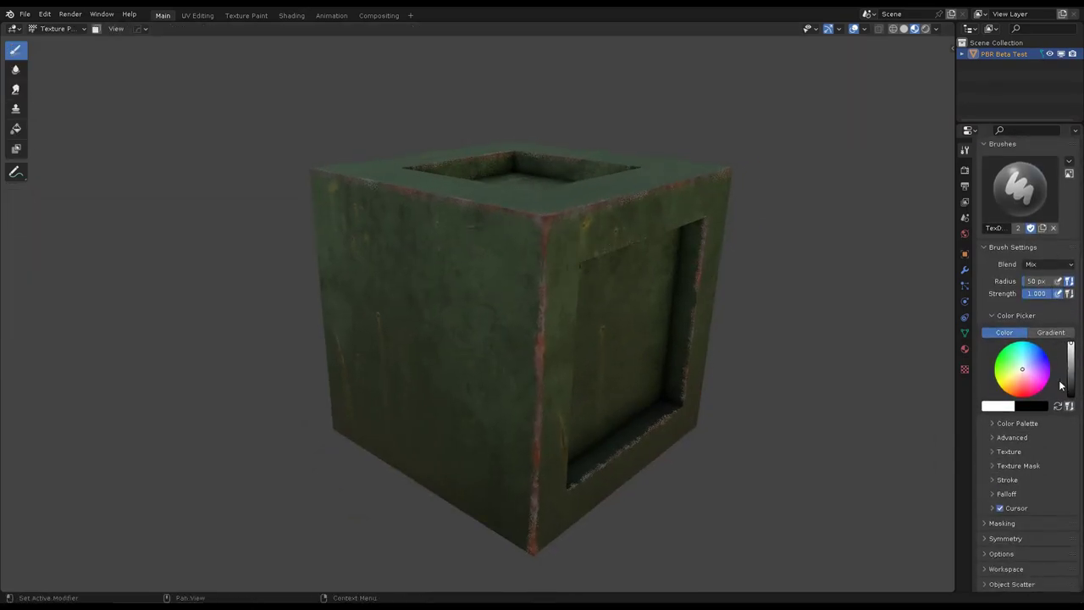
{"action": "scroll", "coordinate": [1027, 339], "scroll_direction": "down", "scroll_amount": 5}
{"action": "left_click", "coordinate": [1028, 441]}
{"action": "left_click", "coordinate": [801, 98]}
Step: Paint black rust patches onto the crate's edges and inside its opening
{"action": "middle_click_drag", "start_coordinate": [801, 99], "coordinate": [513, 322]}
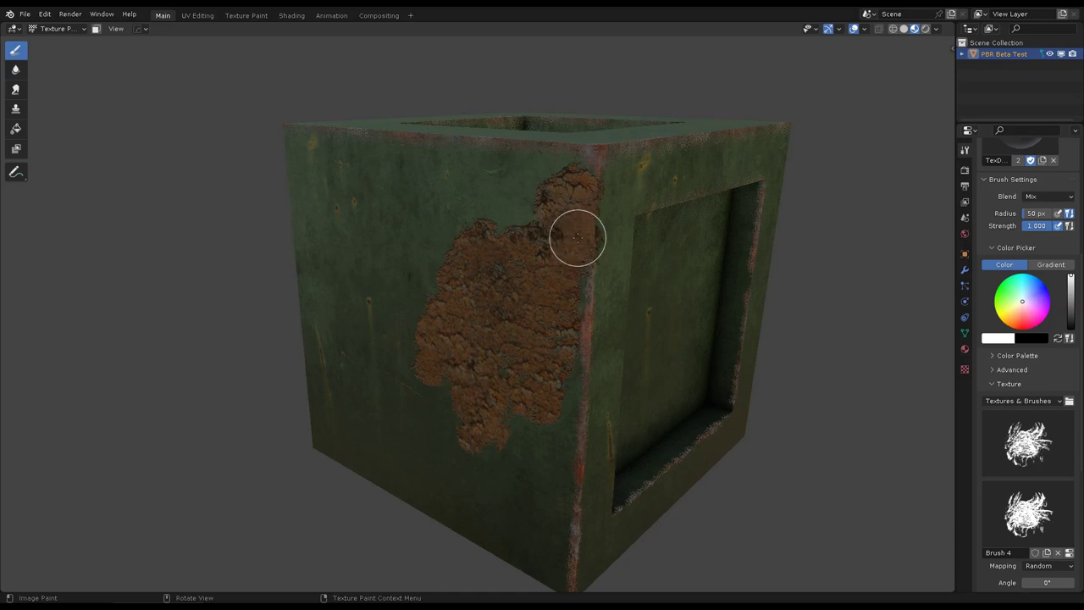
{"action": "scroll", "coordinate": [578, 238], "scroll_direction": "down", "scroll_amount": 3}
{"action": "mouse_move", "coordinate": [664, 239]}
{"action": "middle_mouse_down"}
{"action": "mouse_move", "coordinate": [470, 424]}
{"action": "mouse_move", "coordinate": [604, 373]}
{"action": "mouse_move", "coordinate": [538, 244]}
{"action": "middle_mouse_up"}
{"action": "mouse_move", "coordinate": [344, 220]}
{"action": "middle_mouse_down"}
{"action": "mouse_move", "coordinate": [731, 242]}
{"action": "mouse_move", "coordinate": [403, 221]}
{"action": "middle_mouse_up"}
{"action": "key", "text": "x"}
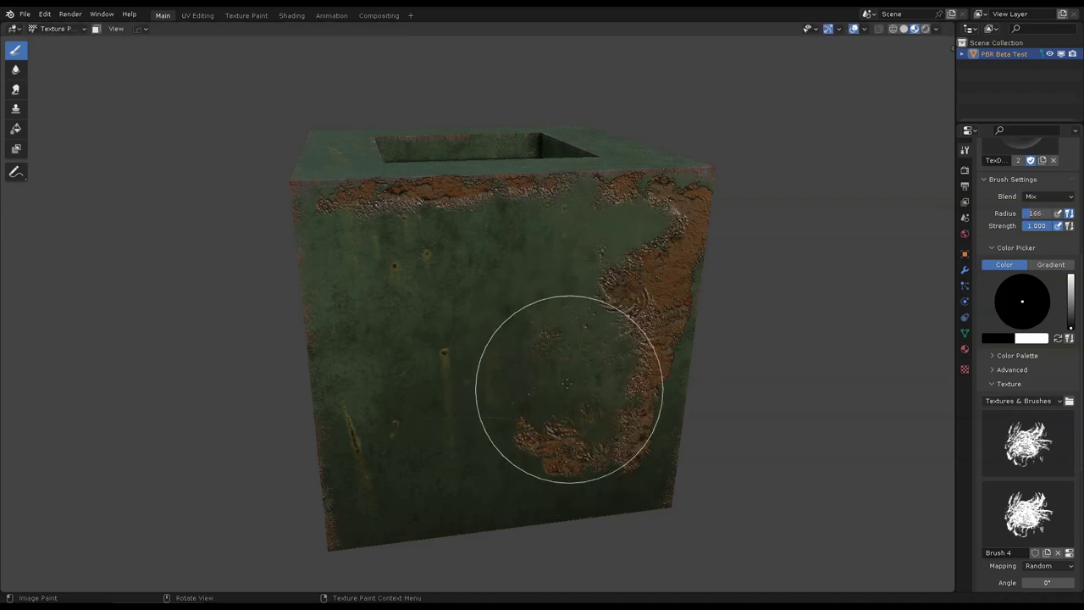
{"action": "mouse_move", "coordinate": [567, 384]}
{"action": "middle_mouse_down"}
{"action": "mouse_move", "coordinate": [554, 298]}
{"action": "mouse_move", "coordinate": [621, 302]}
{"action": "middle_mouse_up"}
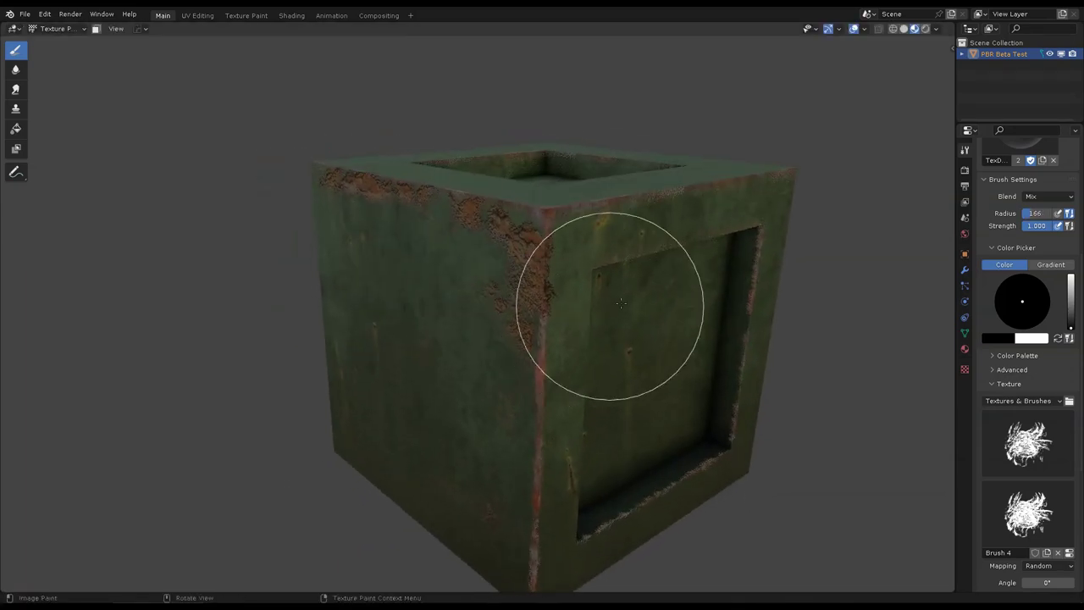
{"action": "mouse_move", "coordinate": [528, 322]}
{"action": "middle_mouse_down"}
{"action": "mouse_move", "coordinate": [533, 274]}
{"action": "mouse_move", "coordinate": [568, 315]}
{"action": "mouse_move", "coordinate": [479, 274]}
{"action": "mouse_move", "coordinate": [576, 333]}
{"action": "mouse_move", "coordinate": [562, 285]}
{"action": "mouse_move", "coordinate": [443, 351]}
{"action": "mouse_move", "coordinate": [608, 256]}
{"action": "mouse_move", "coordinate": [610, 319]}
{"action": "mouse_move", "coordinate": [479, 249]}
{"action": "mouse_move", "coordinate": [461, 280]}
{"action": "middle_mouse_up"}
{"action": "key", "text": "x"}
{"action": "key", "text": "x"}
{"action": "left_click_drag", "start_coordinate": [462, 280], "coordinate": [511, 265]}
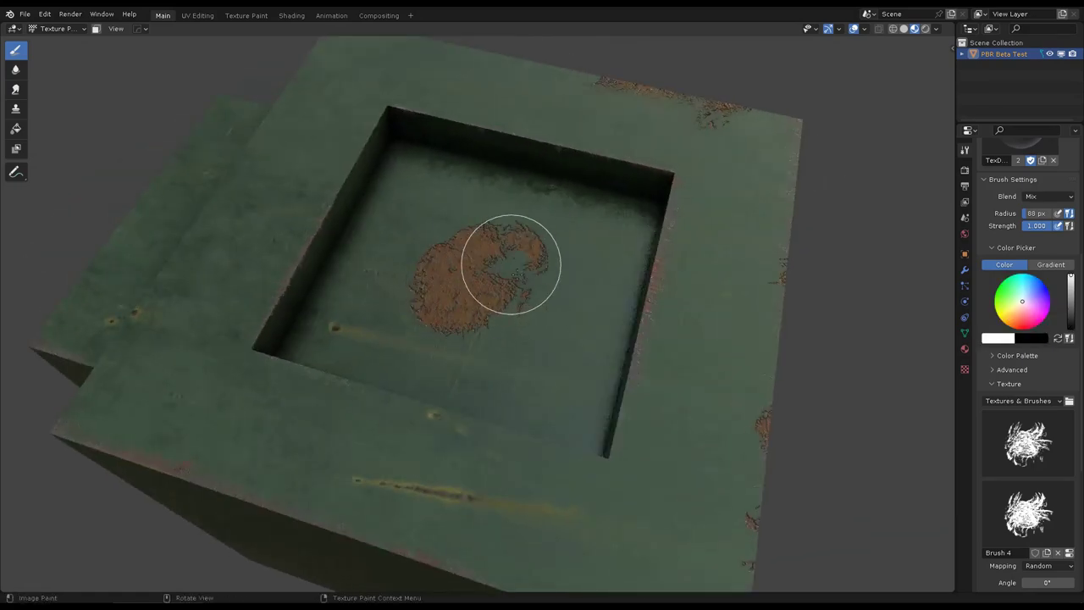
{"action": "left_click_drag", "start_coordinate": [551, 221], "coordinate": [597, 222]}
{"action": "middle_click_drag", "start_coordinate": [597, 222], "coordinate": [428, 267]}
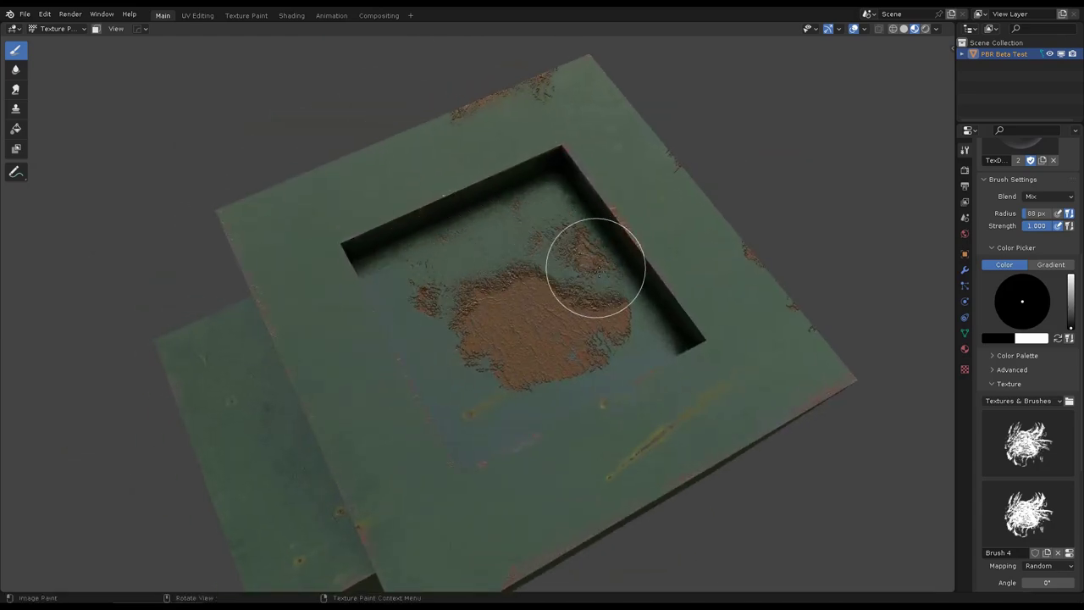
{"action": "mouse_move", "coordinate": [517, 332]}
{"action": "middle_mouse_down"}
{"action": "mouse_move", "coordinate": [602, 271]}
{"action": "mouse_move", "coordinate": [513, 269]}
{"action": "middle_mouse_up"}
Step: Enter Edit Mode on the crate and inset its front face
{"action": "key", "text": "x"}
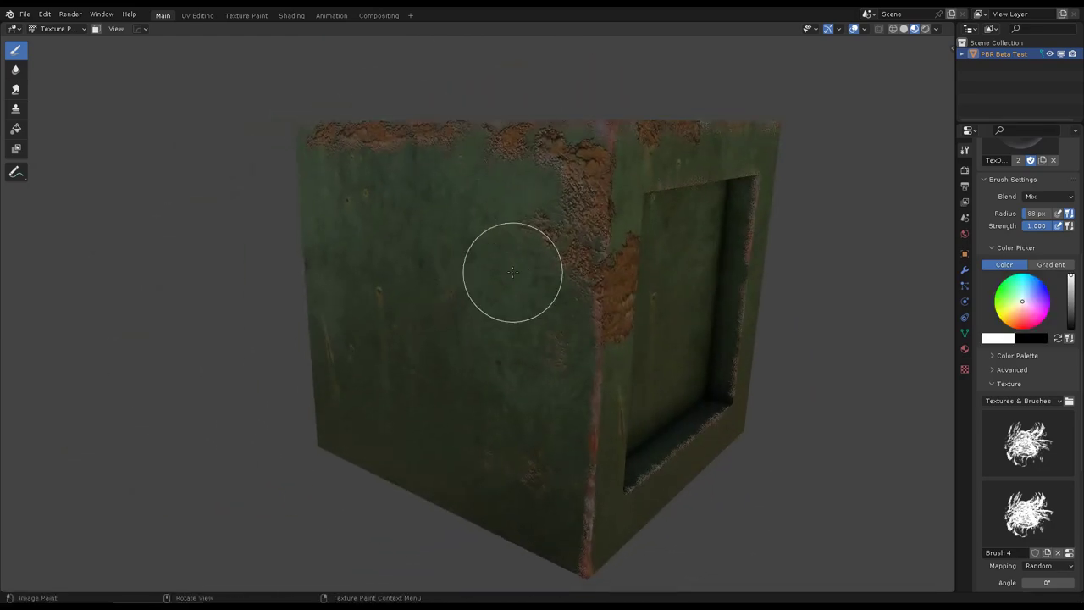
{"action": "key", "text": "Tab"}
{"action": "key", "text": "i"}
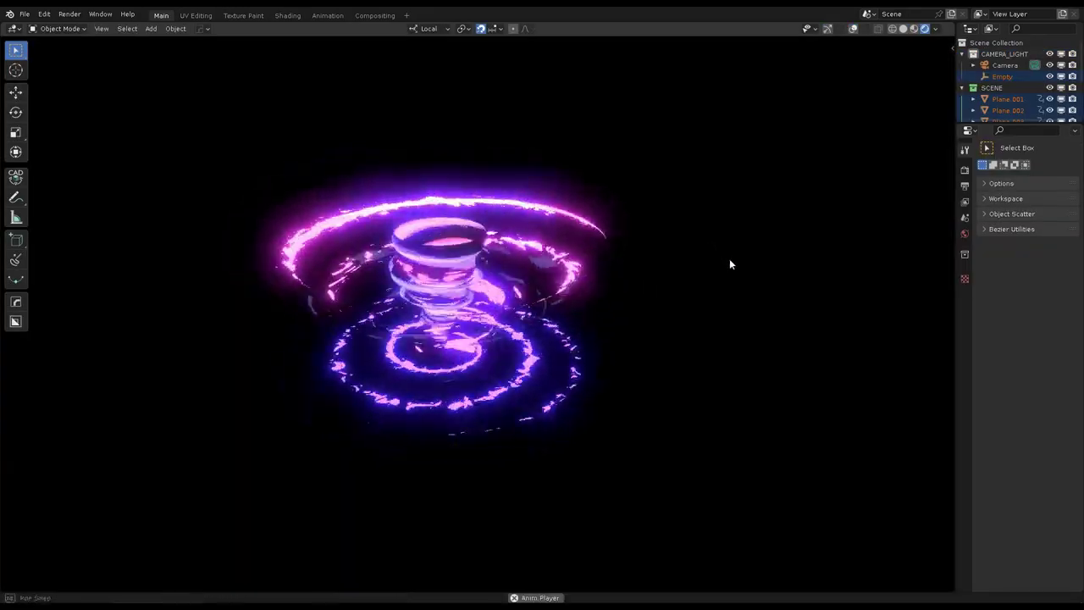
Step: Make two more copies of the purple vortex with Shift+D, lining them up for four in total
{"action": "key", "text": "shift+d"}
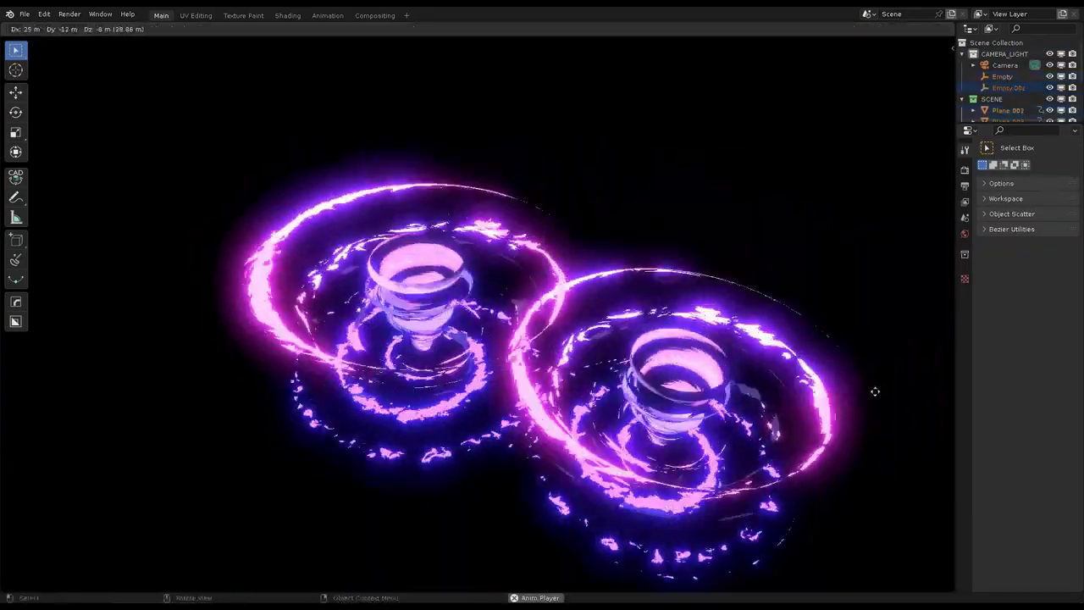
{"action": "left_click", "coordinate": [693, 294]}
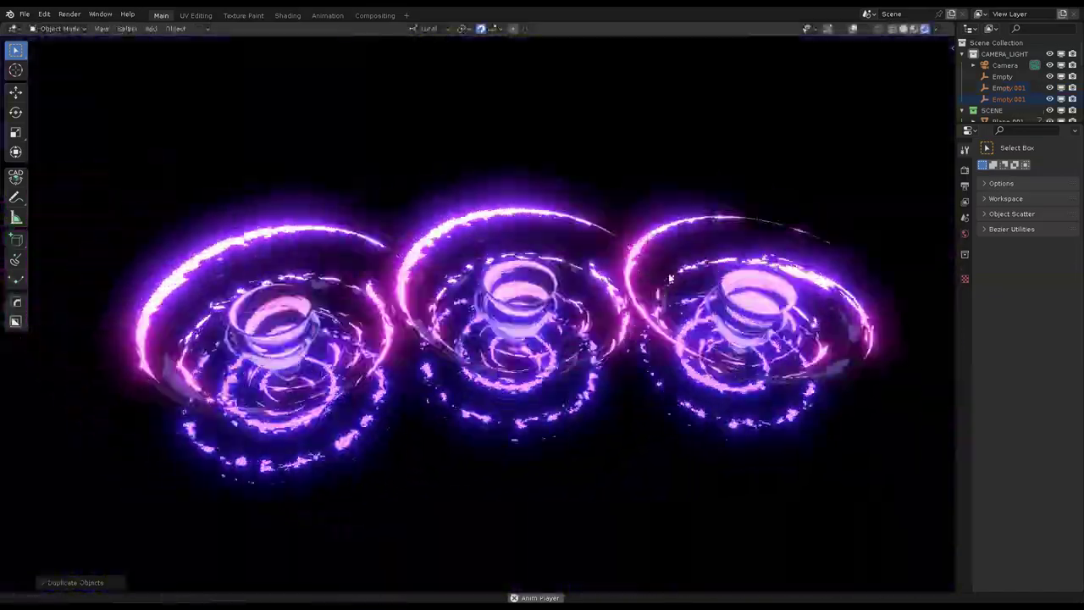
{"action": "key", "text": "shift+d"}
{"action": "left_click", "coordinate": [364, 147]}
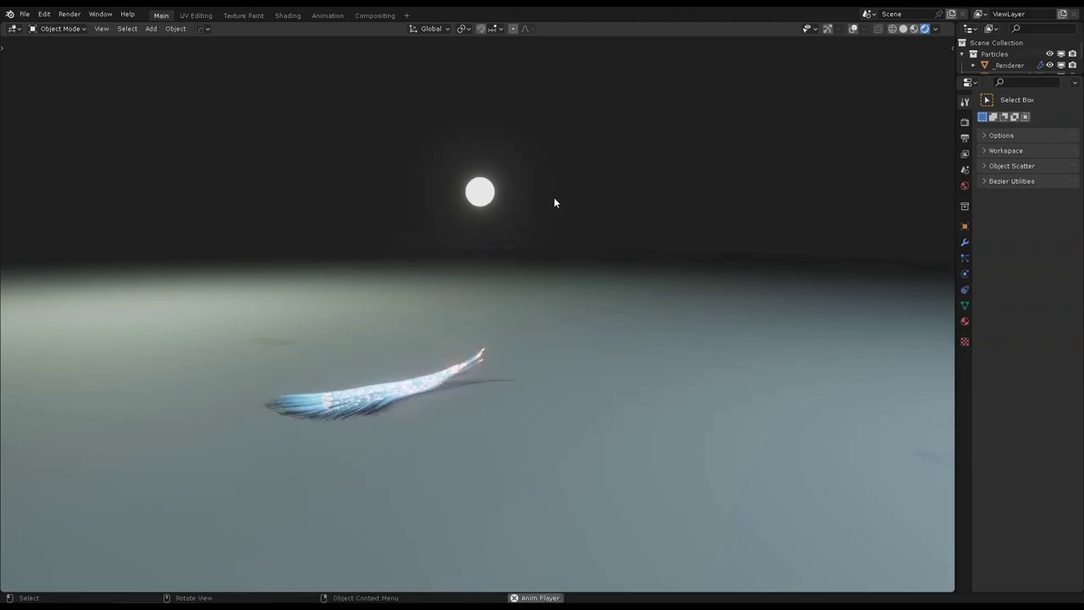
Step: Move the glowing emitter around the floor to leave particle trails, then view the black hole nebula
{"action": "key", "text": "g"}
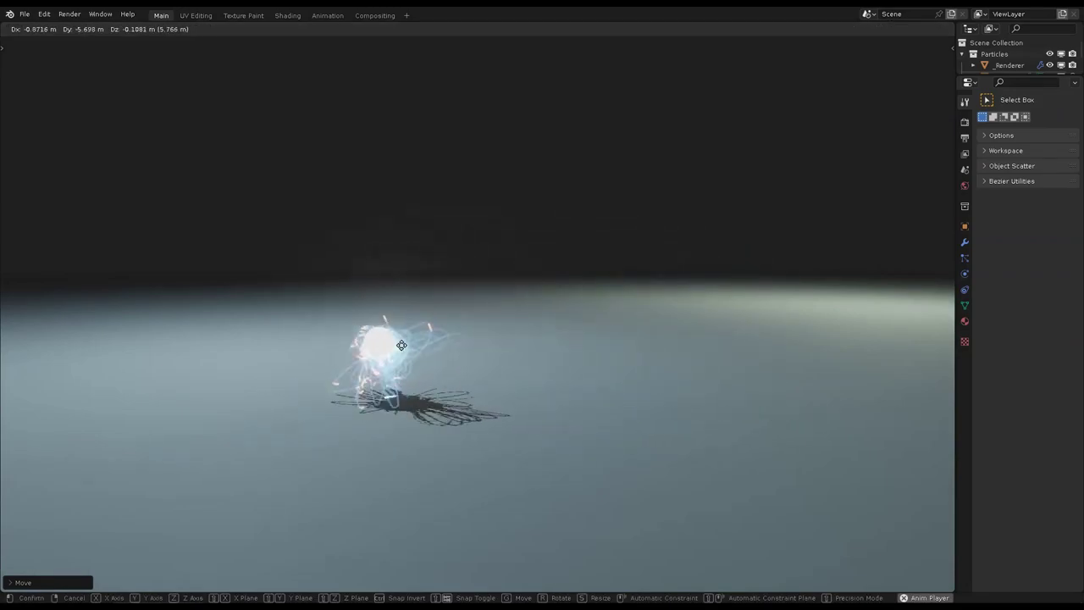
{"action": "middle_click_drag", "start_coordinate": [661, 290], "coordinate": [564, 254]}
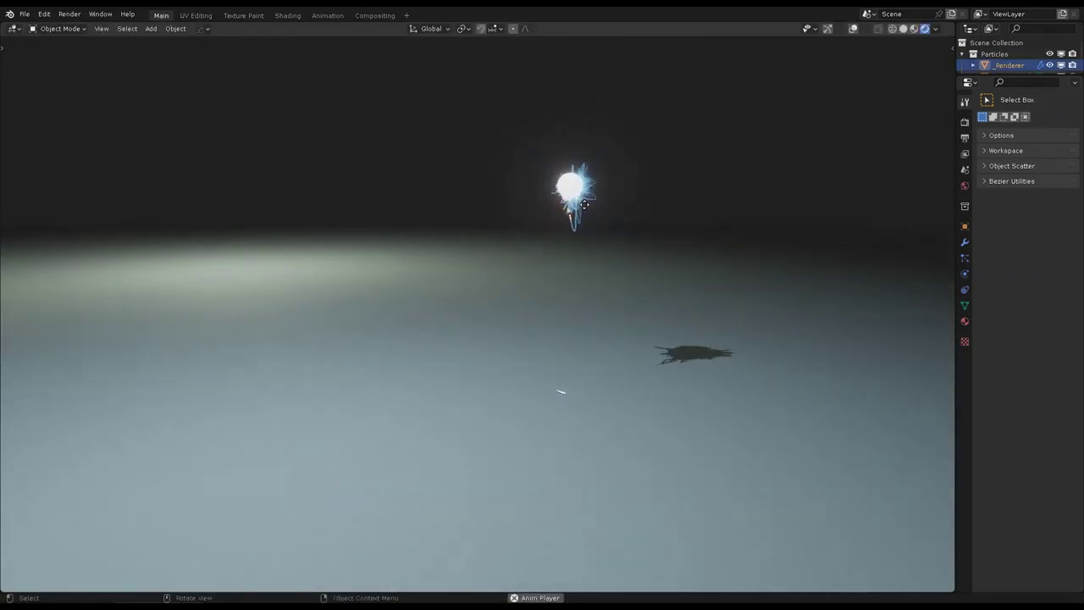
{"action": "mouse_move", "coordinate": [661, 183]}
{"action": "middle_mouse_down"}
{"action": "mouse_move", "coordinate": [518, 241]}
{"action": "mouse_move", "coordinate": [519, 201]}
{"action": "middle_mouse_up"}
{"action": "key", "text": "g"}
{"action": "left_click", "coordinate": [506, 202]}
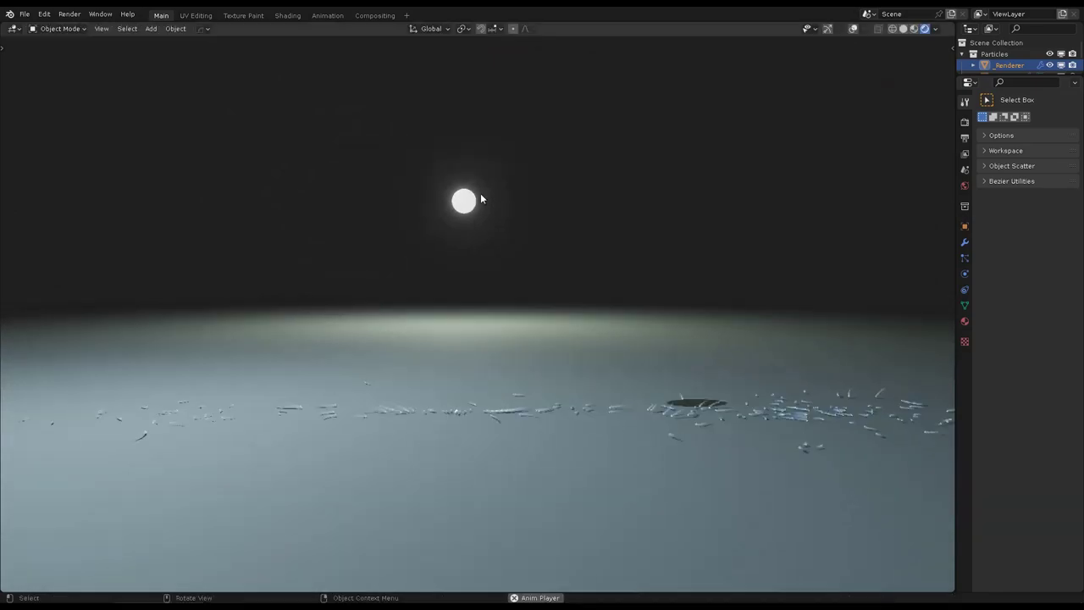
{"action": "key", "text": "g"}
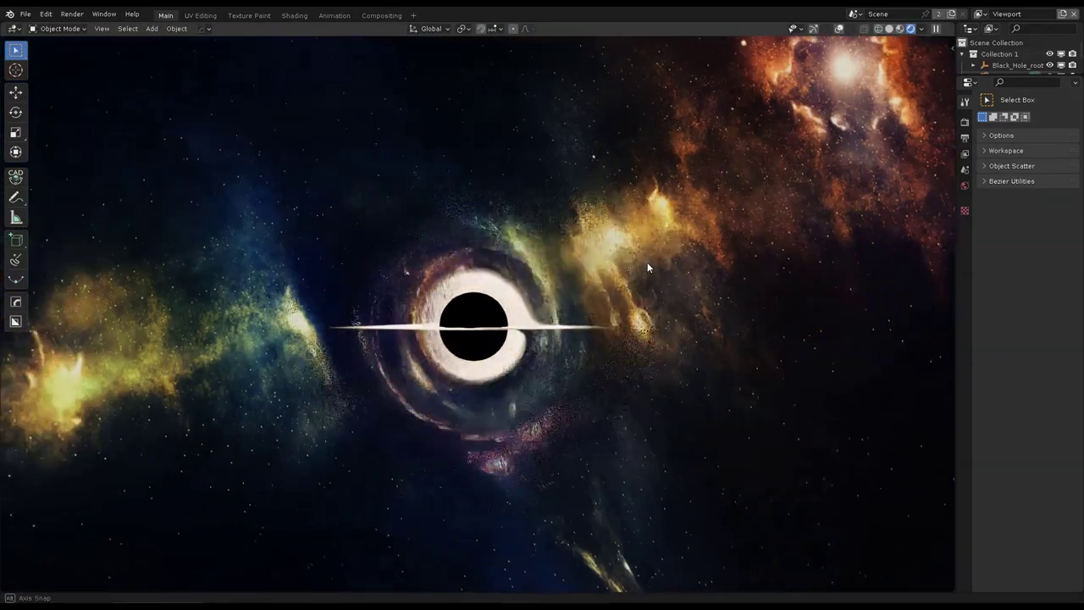
{"action": "middle_click_drag", "start_coordinate": [647, 267], "coordinate": [695, 263]}
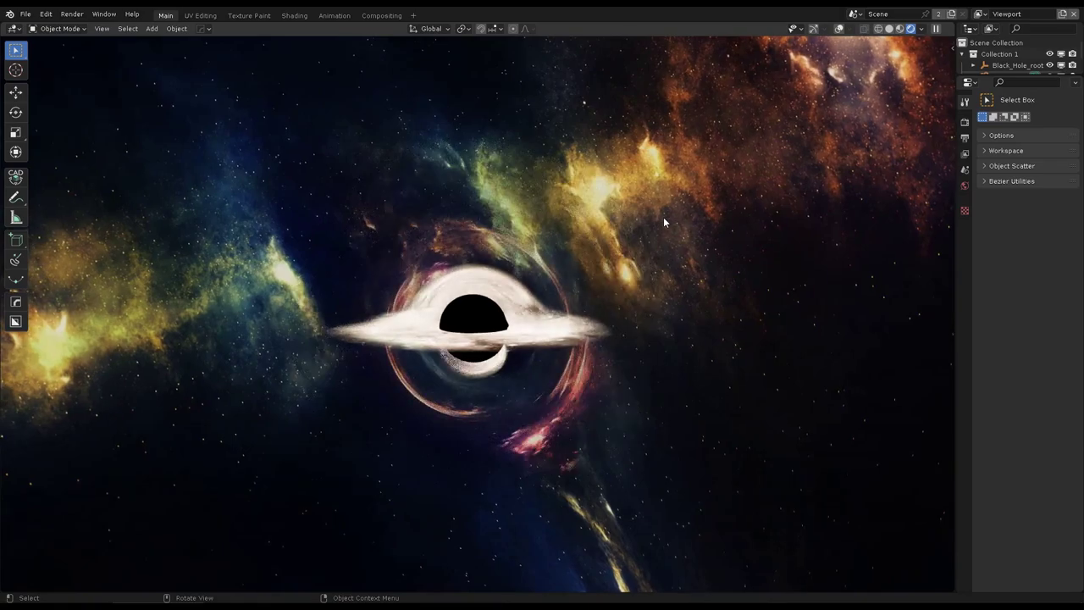
{"action": "mouse_move", "coordinate": [663, 223]}
{"action": "middle_mouse_down"}
{"action": "mouse_move", "coordinate": [652, 228]}
{"action": "mouse_move", "coordinate": [685, 226]}
{"action": "middle_mouse_up"}
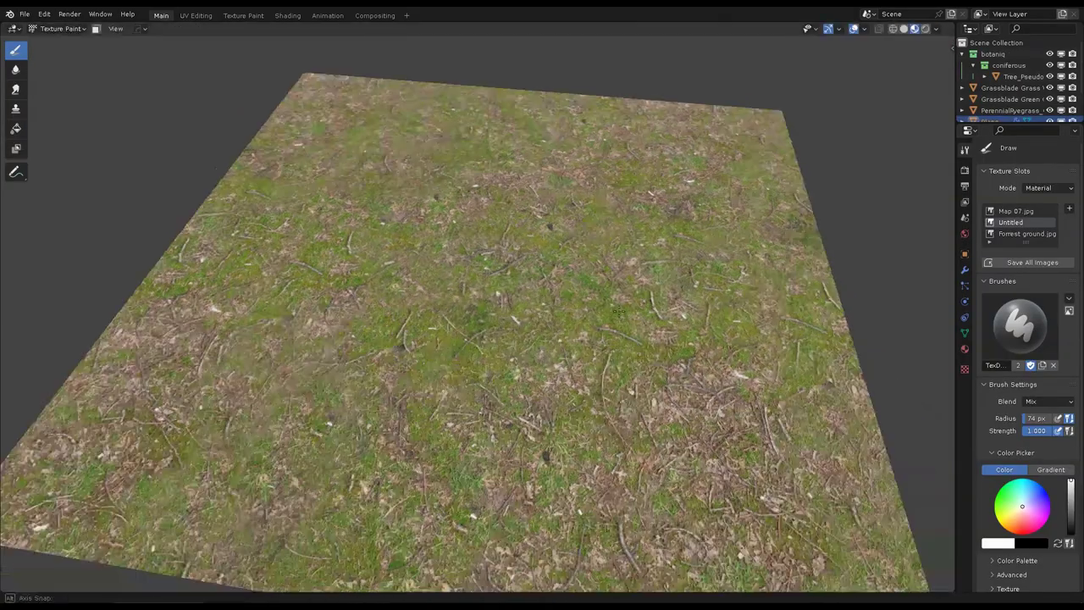
Step: Paint reflective wet puddle strips across the grass plane, swapping brush colours with X to restore grass
{"action": "middle_click_drag", "start_coordinate": [618, 313], "coordinate": [295, 508]}
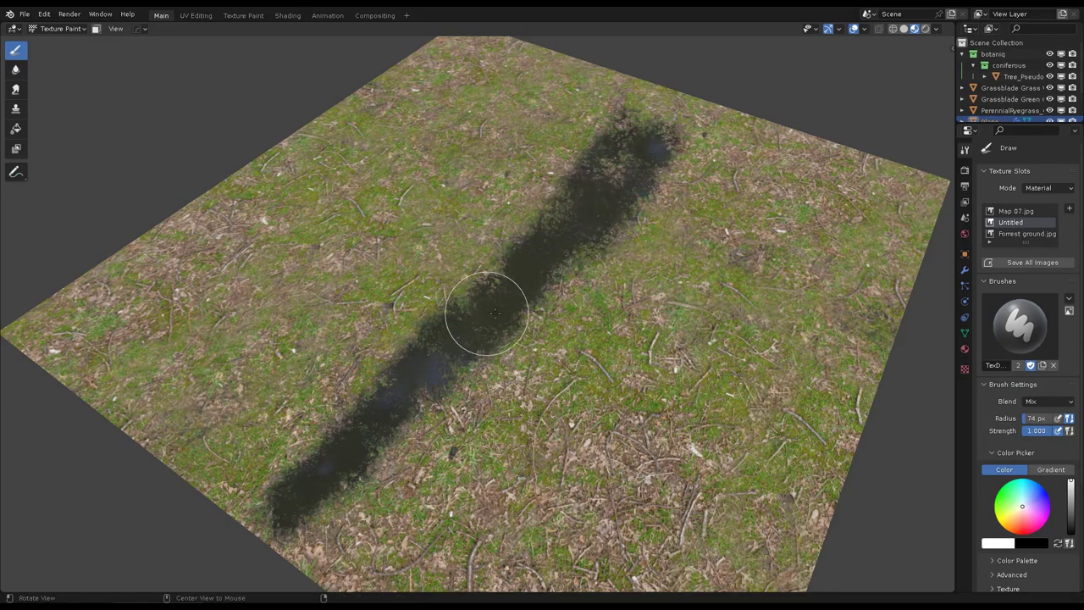
{"action": "middle_click_drag", "start_coordinate": [495, 312], "coordinate": [551, 315]}
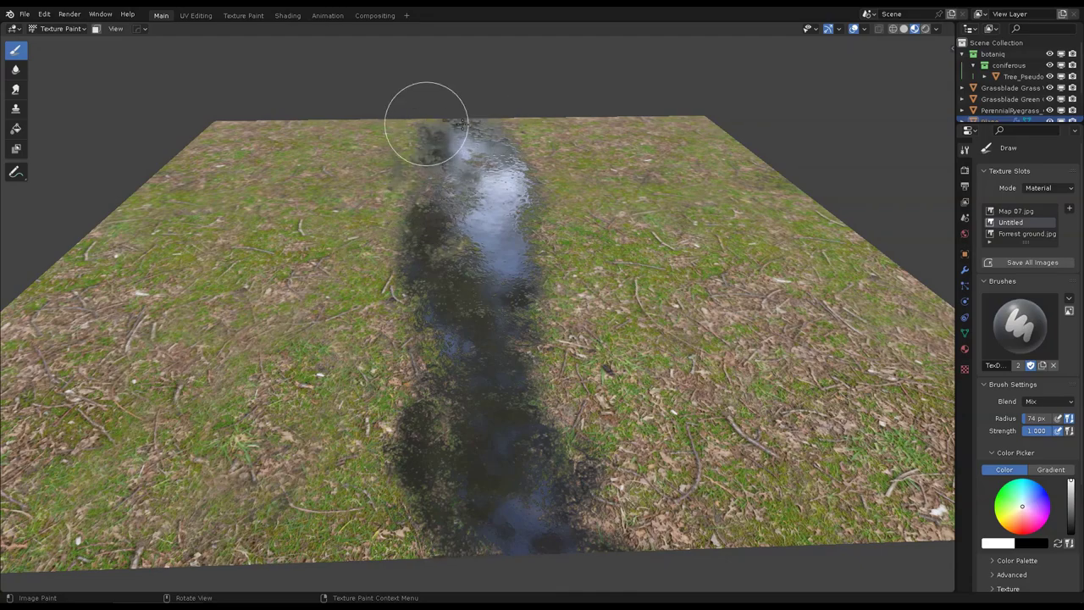
{"action": "middle_click_drag", "start_coordinate": [569, 127], "coordinate": [653, 398]}
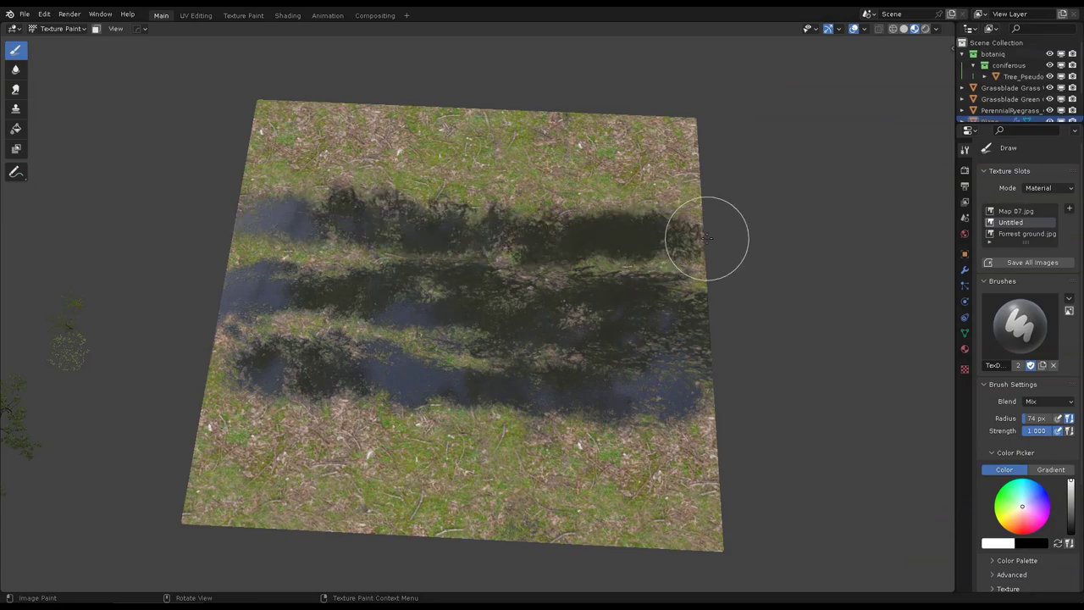
{"action": "mouse_move", "coordinate": [708, 238]}
{"action": "middle_mouse_down"}
{"action": "mouse_move", "coordinate": [587, 344]}
{"action": "mouse_move", "coordinate": [270, 305]}
{"action": "middle_mouse_up"}
{"action": "key", "text": "x"}
{"action": "mouse_move", "coordinate": [577, 348]}
{"action": "middle_mouse_down"}
{"action": "mouse_move", "coordinate": [581, 314]}
{"action": "mouse_move", "coordinate": [357, 284]}
{"action": "middle_mouse_up"}
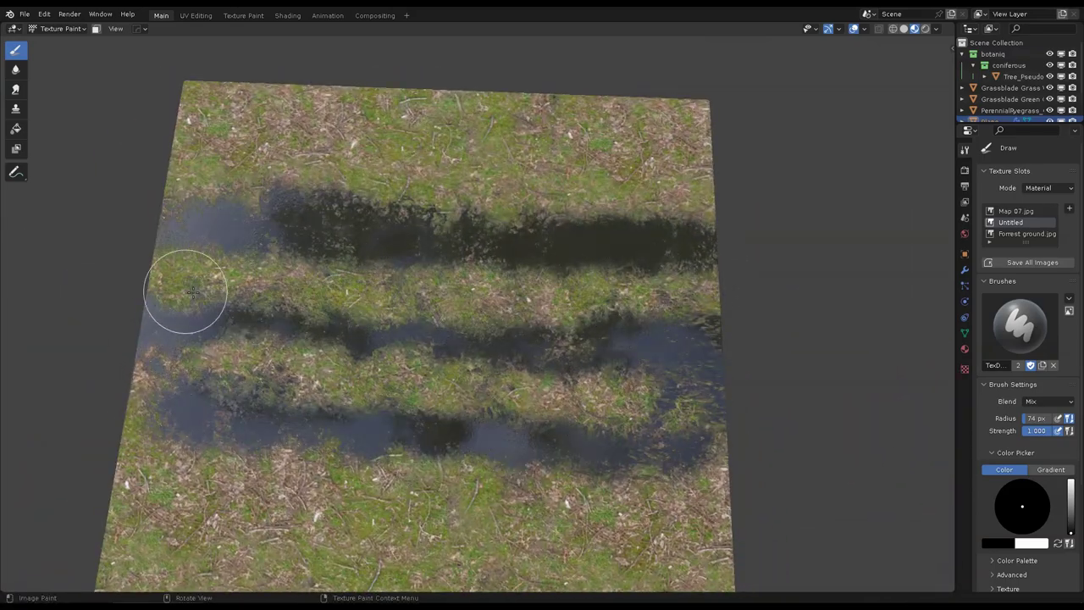
{"action": "mouse_move", "coordinate": [193, 291]}
{"action": "middle_mouse_down"}
{"action": "mouse_move", "coordinate": [653, 206]}
{"action": "mouse_move", "coordinate": [496, 194]}
{"action": "mouse_move", "coordinate": [413, 314]}
{"action": "mouse_move", "coordinate": [419, 305]}
{"action": "middle_mouse_up"}
{"action": "key", "text": "x"}
{"action": "left_click_drag", "start_coordinate": [420, 305], "coordinate": [426, 294]}
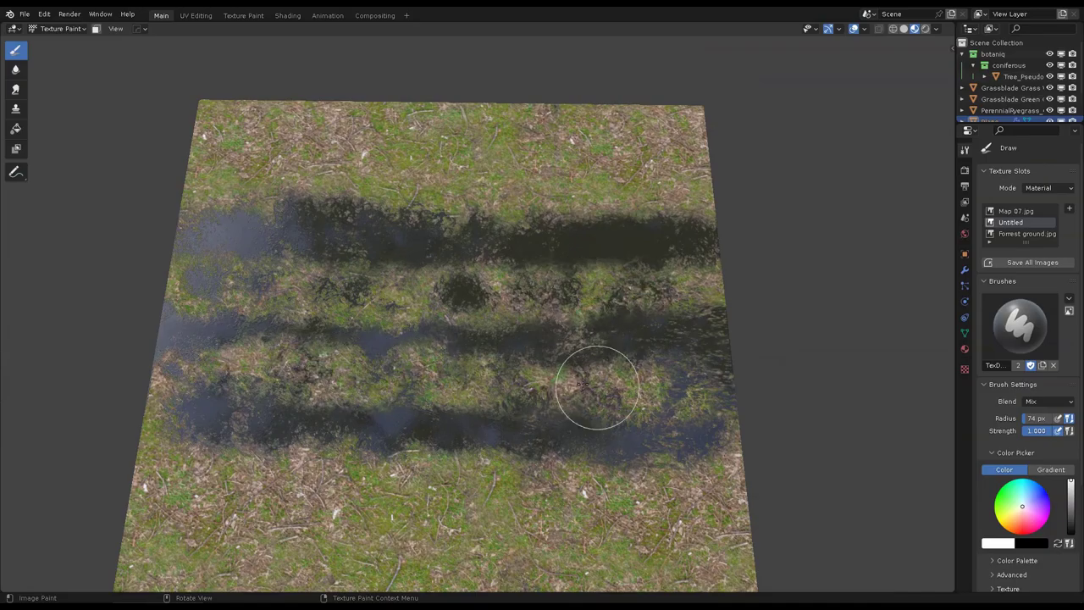
{"action": "mouse_move", "coordinate": [581, 385]}
{"action": "middle_mouse_down"}
{"action": "mouse_move", "coordinate": [616, 308]}
{"action": "mouse_move", "coordinate": [448, 274]}
{"action": "mouse_move", "coordinate": [649, 205]}
{"action": "middle_mouse_up"}
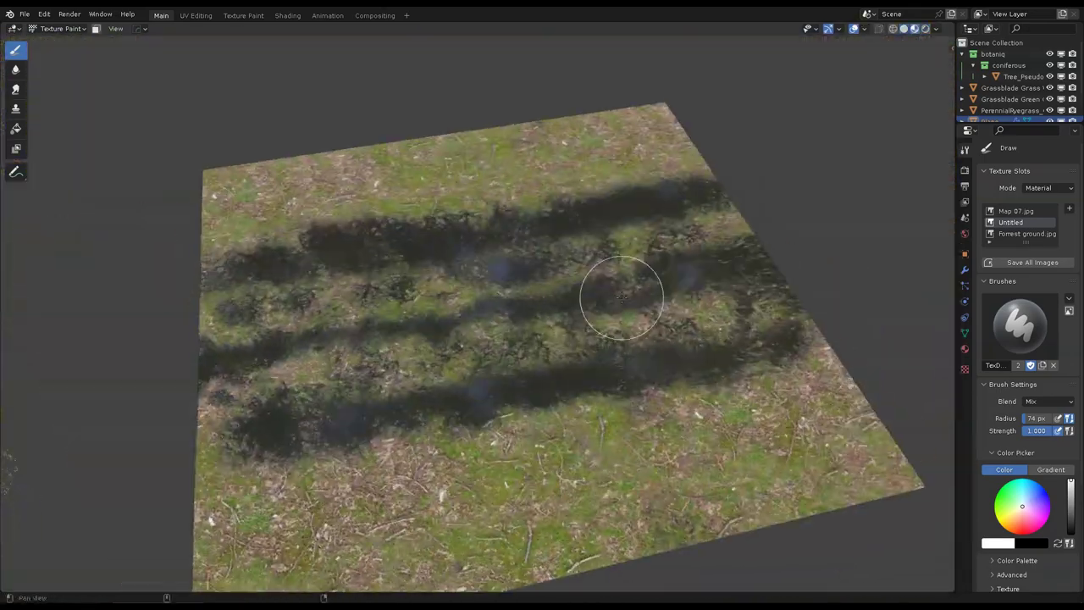
Step: Return the plane to Object Mode and show the BagaPie scatter sidebar with N
{"action": "key", "text": "ctrl+Tab"}
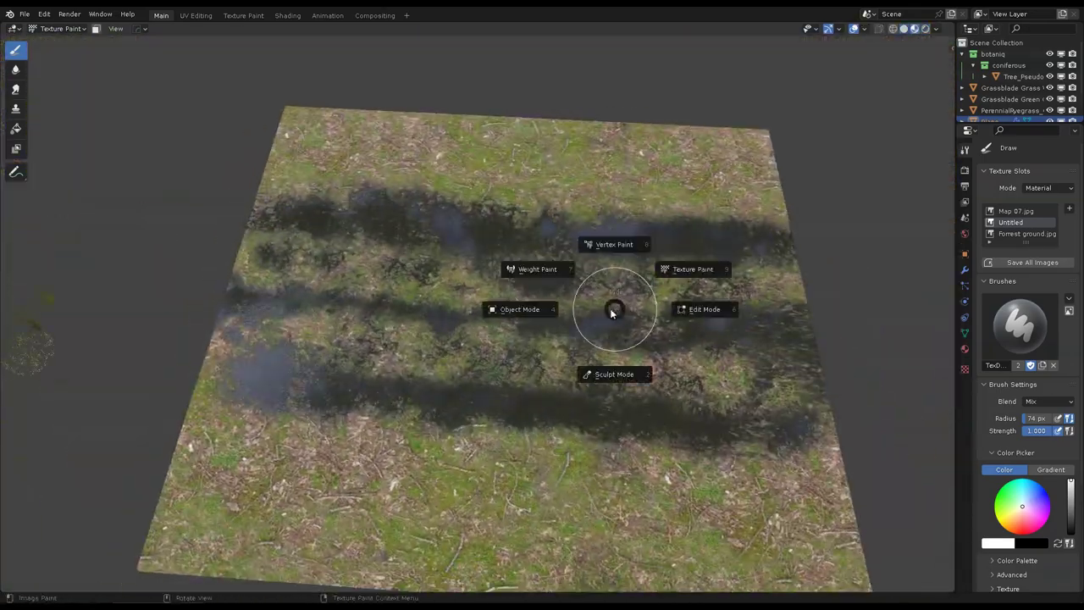
{"action": "left_click", "coordinate": [461, 305]}
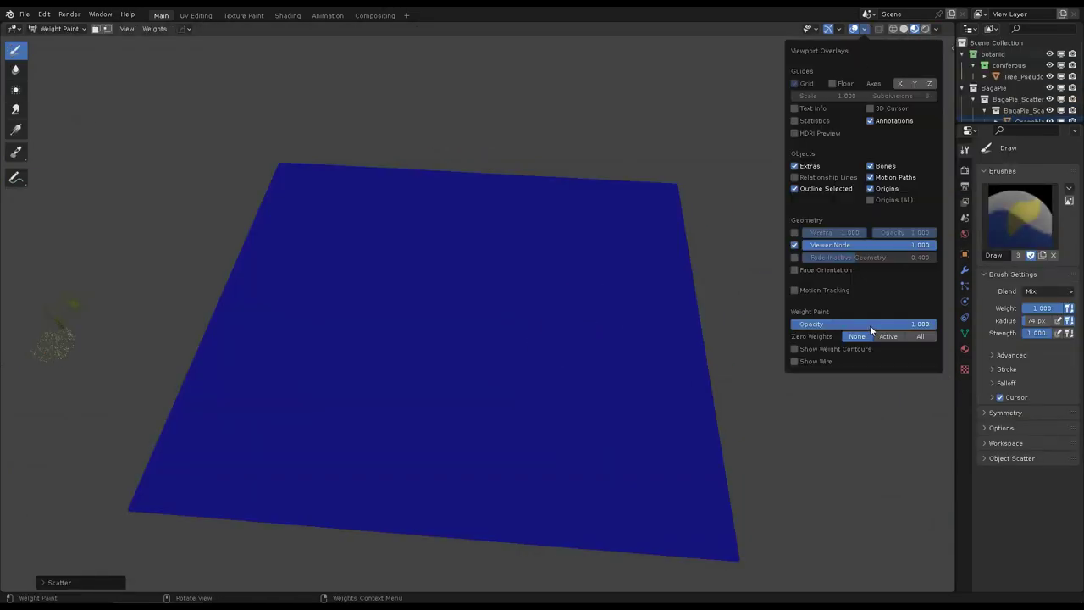
{"action": "left_click_drag", "start_coordinate": [579, 280], "coordinate": [678, 259], "text": "alt"}
{"action": "key", "text": "n"}
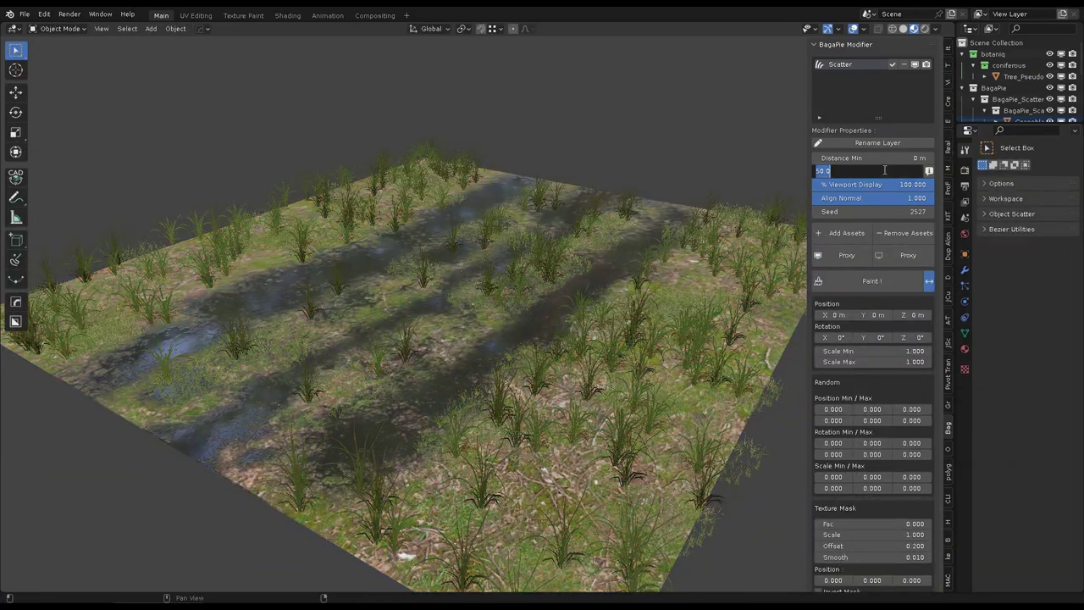
Step: Lower the grass Scale Min, set rotation from -360 to 360, and raise Density Max to 246.2
{"action": "left_click_drag", "start_coordinate": [906, 350], "coordinate": [873, 351]}
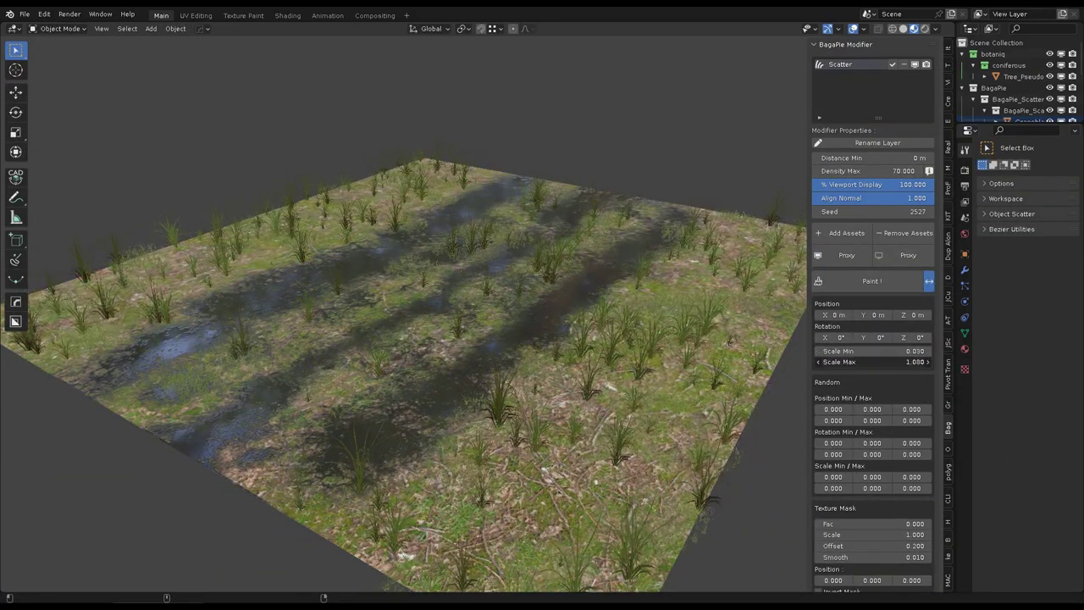
{"action": "middle_click_drag", "start_coordinate": [553, 268], "coordinate": [593, 280]}
{"action": "type", "text": "-3"}
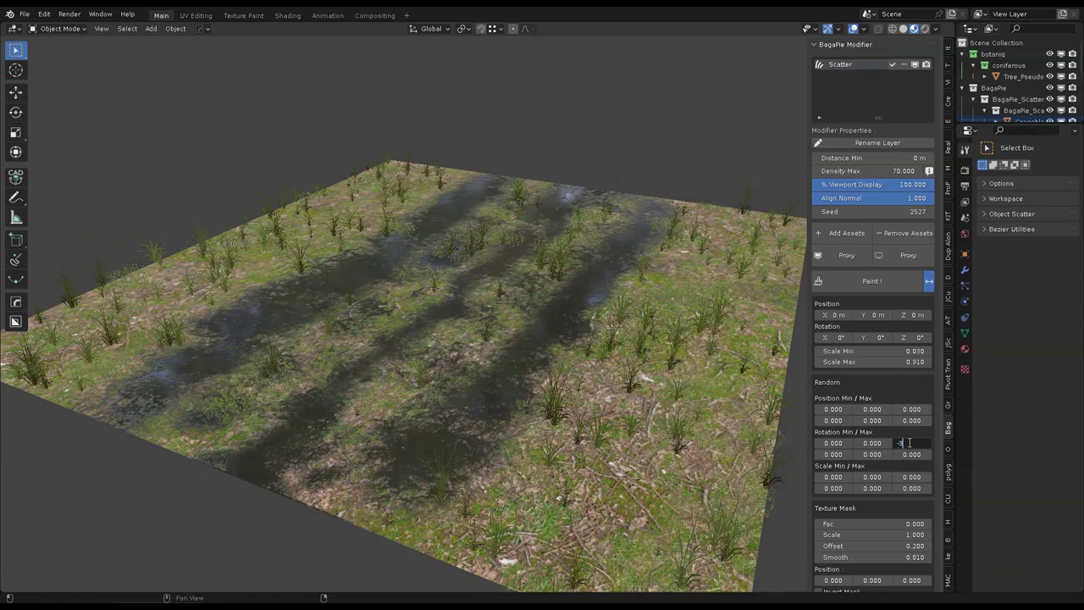
{"action": "key", "text": "Return"}
{"action": "type", "text": "60"}
{"action": "key", "text": "Return"}
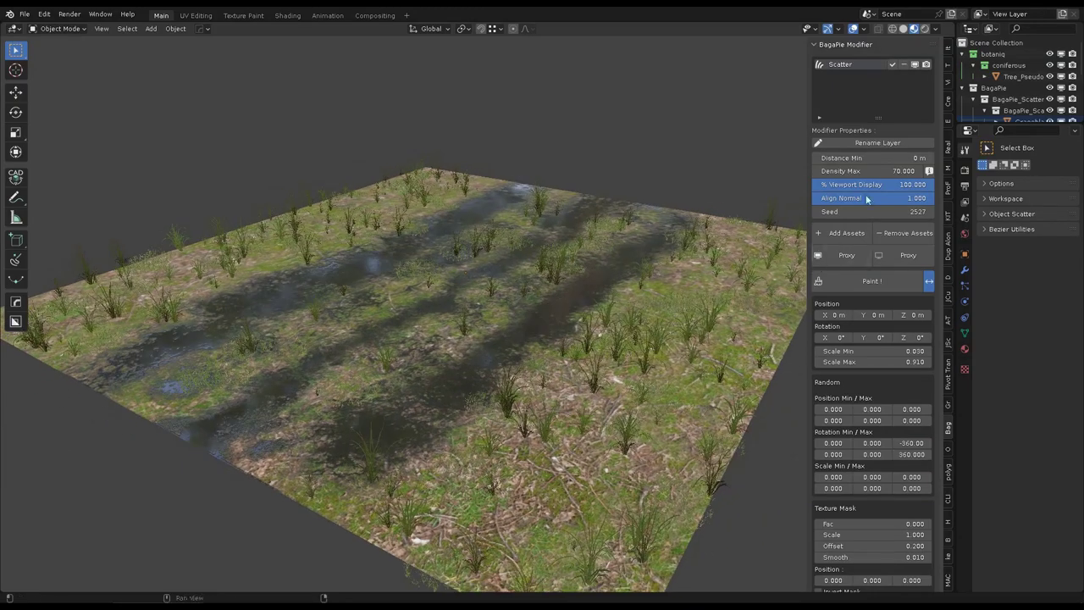
{"action": "left_click_drag", "start_coordinate": [873, 170], "coordinate": [923, 171]}
{"action": "mouse_move", "coordinate": [645, 281]}
{"action": "middle_mouse_down"}
{"action": "mouse_move", "coordinate": [535, 264]}
{"action": "mouse_move", "coordinate": [478, 211]}
{"action": "mouse_move", "coordinate": [288, 371]}
{"action": "middle_mouse_up"}
Step: Add a BagaPie Scatter Paint layer and paint shrubs along the plane's grassy edges
{"action": "key", "text": "a"}
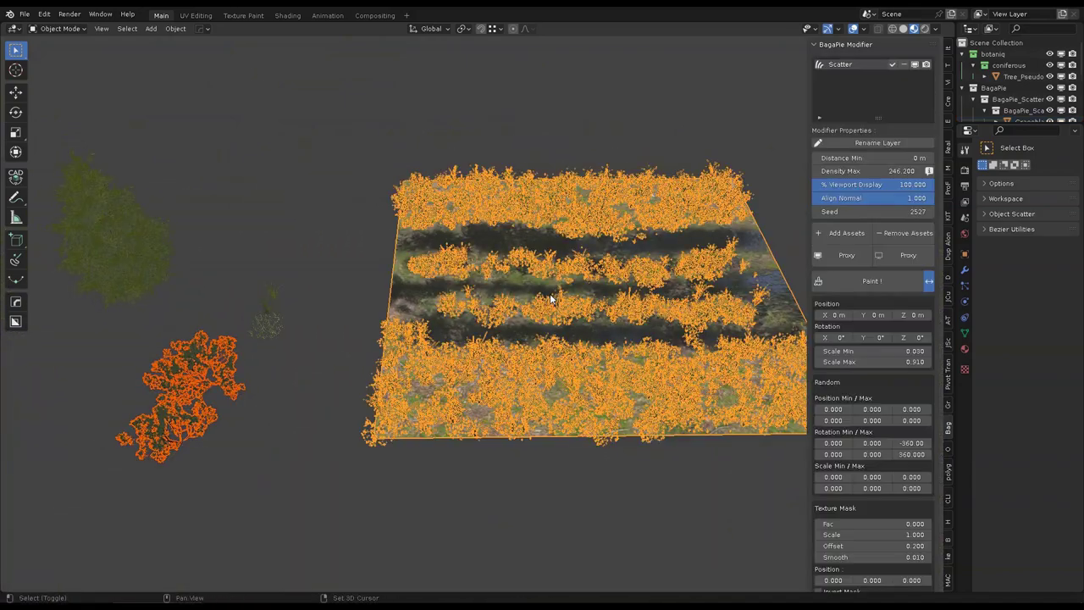
{"action": "key", "text": "j"}
{"action": "left_click", "coordinate": [566, 210]}
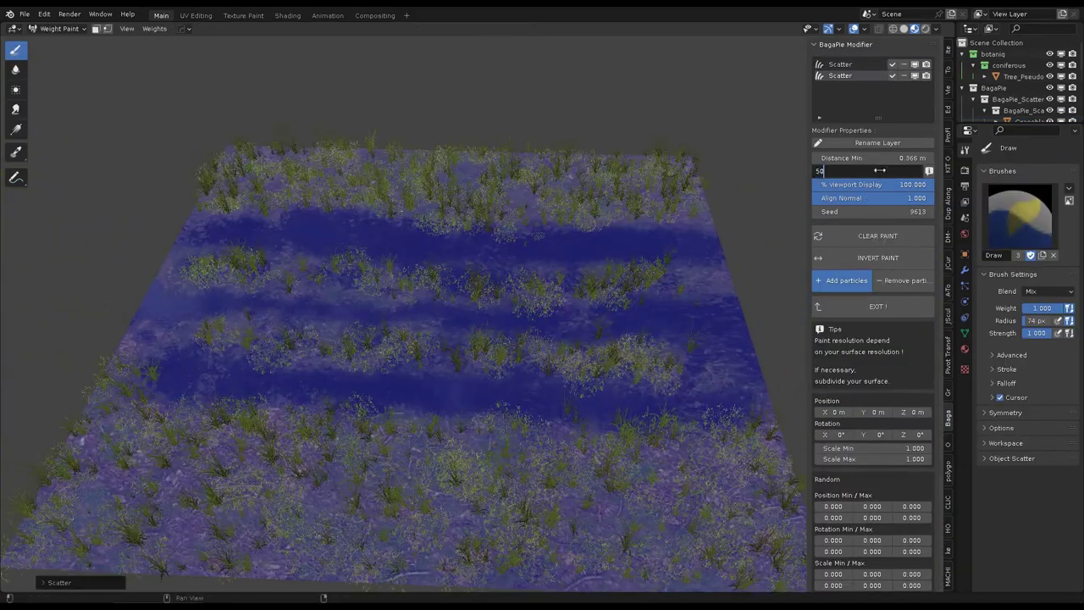
{"action": "middle_click_drag", "start_coordinate": [626, 188], "coordinate": [315, 180]}
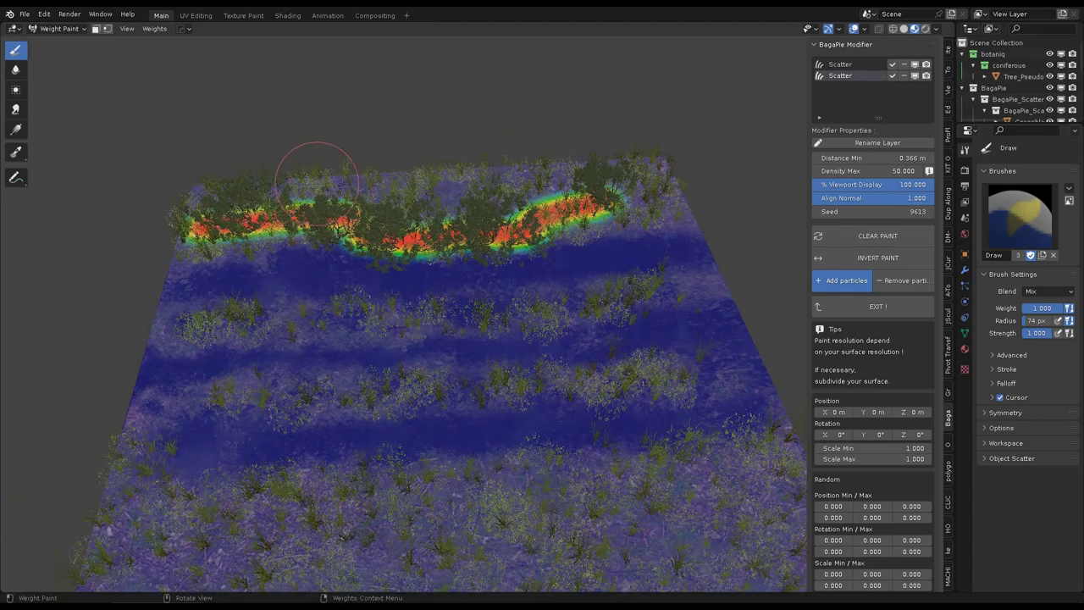
{"action": "middle_click_drag", "start_coordinate": [597, 157], "coordinate": [499, 157]}
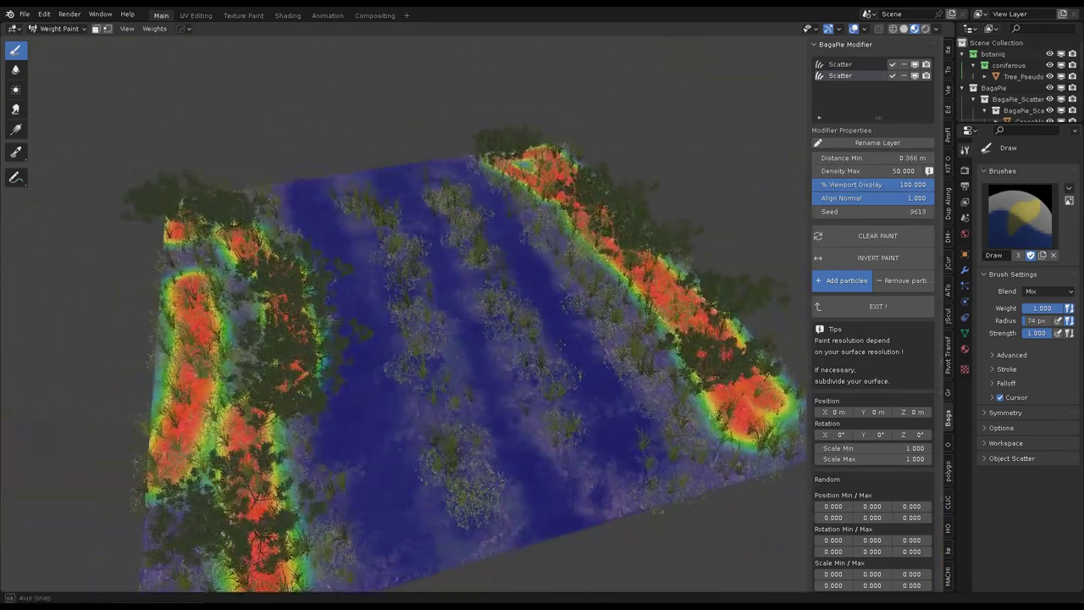
{"action": "middle_click_drag", "start_coordinate": [381, 411], "coordinate": [643, 314]}
{"action": "key", "text": "Escape"}
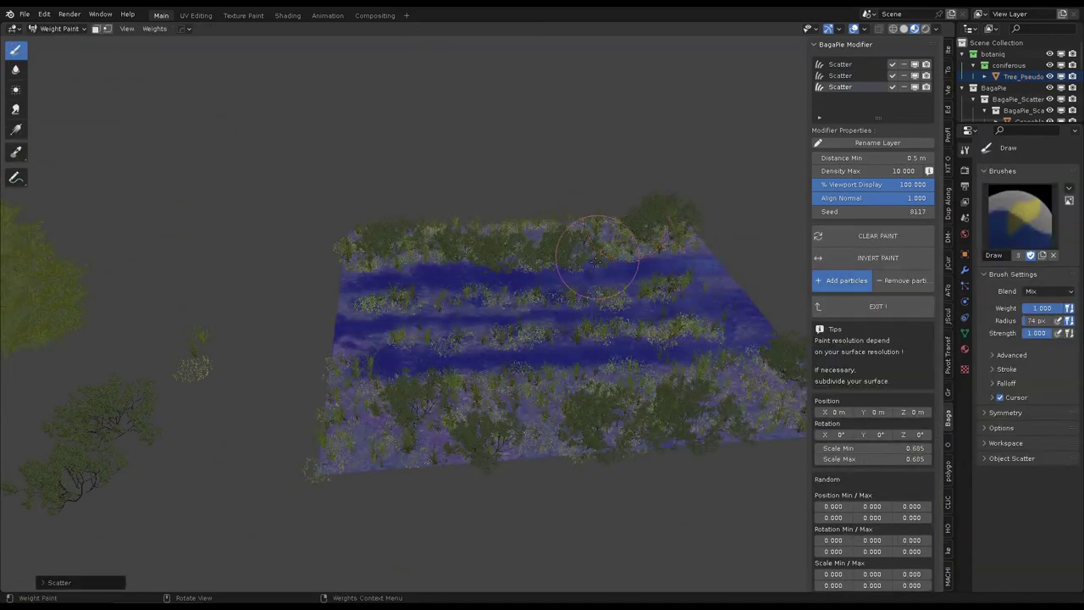
Step: Exit weight painting to Object Mode and lower the scattered plants' minimum scale
{"action": "scroll", "coordinate": [596, 263], "scroll_direction": "up", "scroll_amount": 2}
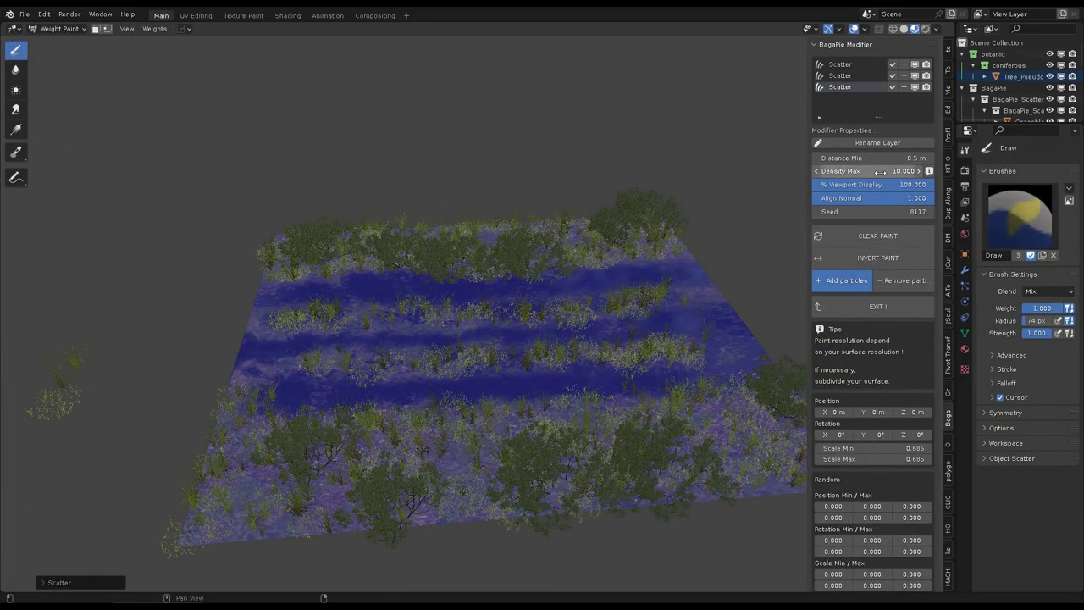
{"action": "middle_click_drag", "start_coordinate": [593, 254], "coordinate": [286, 186]}
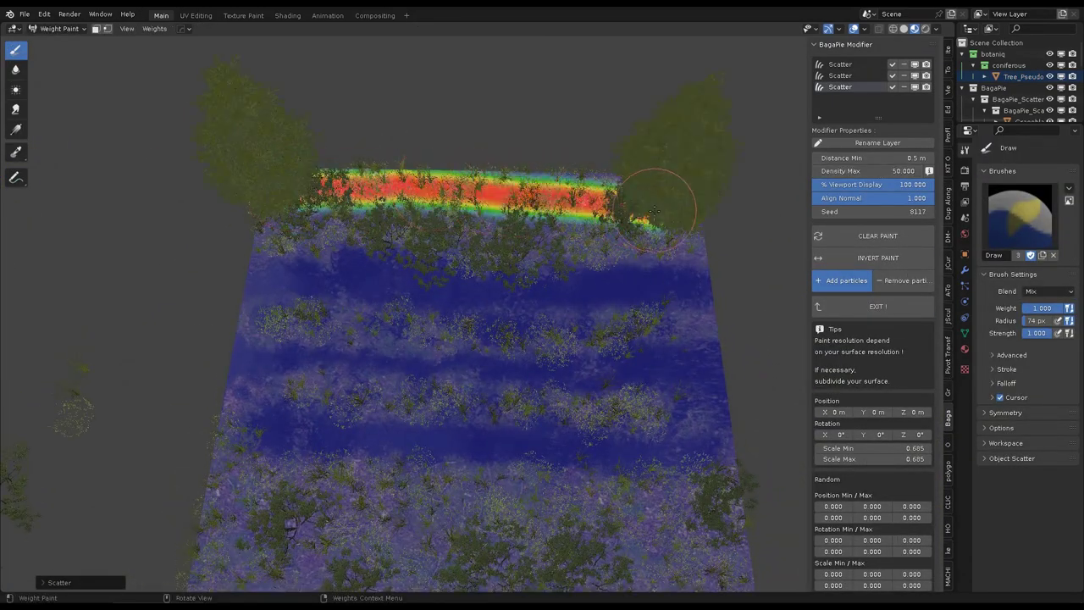
{"action": "middle_click_drag", "start_coordinate": [655, 210], "coordinate": [650, 242]}
{"action": "middle_click_drag", "start_coordinate": [288, 295], "coordinate": [381, 292]}
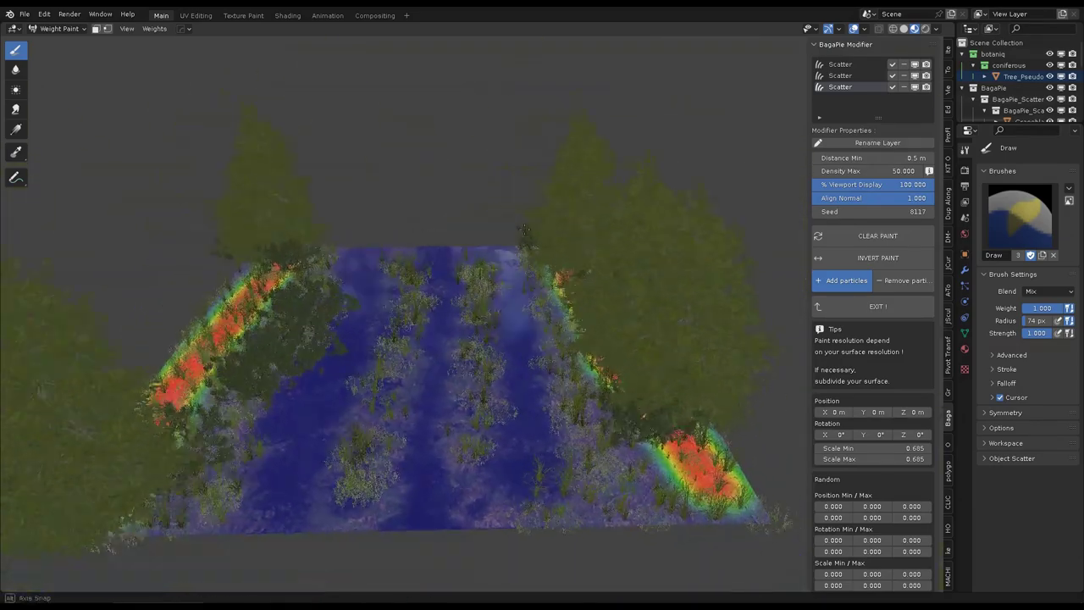
{"action": "key", "text": "ctrl+Tab"}
{"action": "middle_click_drag", "start_coordinate": [476, 288], "coordinate": [388, 299]}
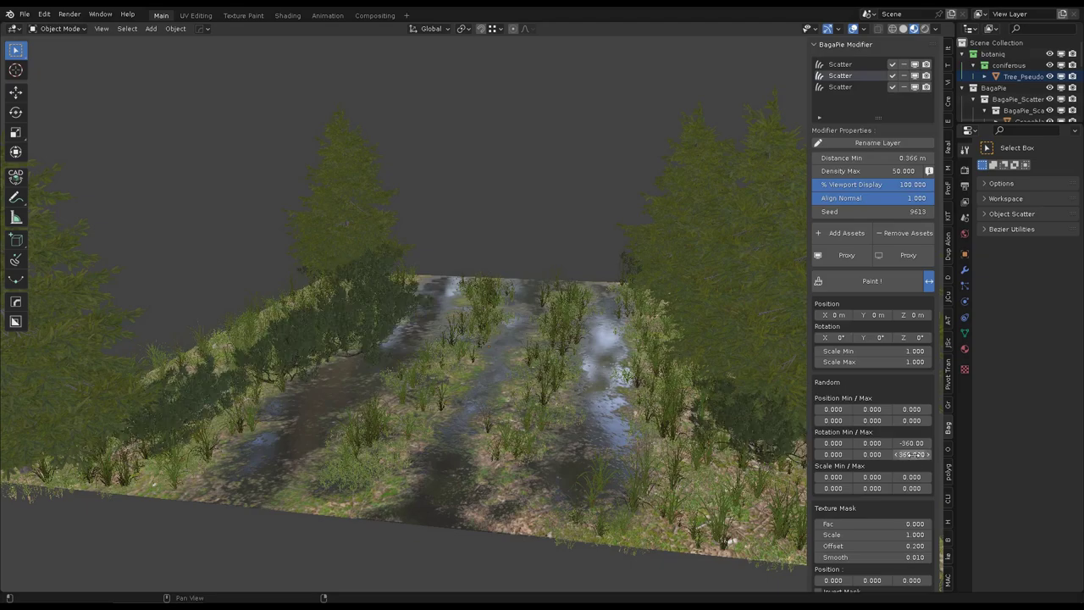
{"action": "middle_click_drag", "start_coordinate": [643, 365], "coordinate": [583, 342]}
{"action": "left_click_drag", "start_coordinate": [900, 352], "coordinate": [856, 352]}
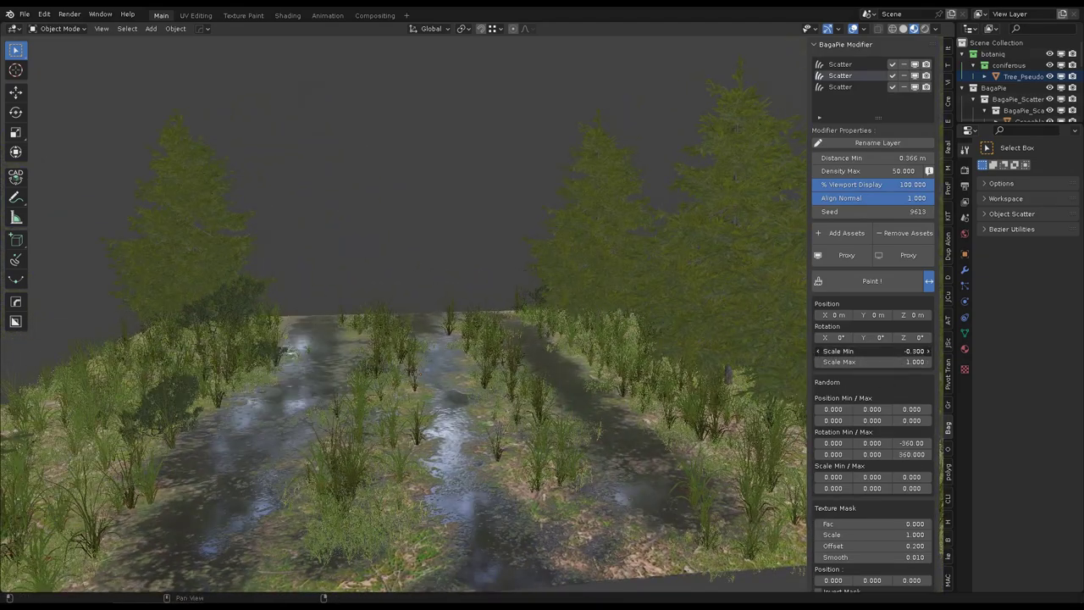
Step: On the third Scatter layer, set Distance Min to 0.4 m and Scale Max to 0.765
{"action": "mouse_move", "coordinate": [460, 279]}
{"action": "middle_mouse_down"}
{"action": "mouse_move", "coordinate": [497, 273]}
{"action": "mouse_move", "coordinate": [543, 293]}
{"action": "mouse_move", "coordinate": [842, 104]}
{"action": "middle_mouse_up"}
{"action": "left_click", "coordinate": [842, 86]}
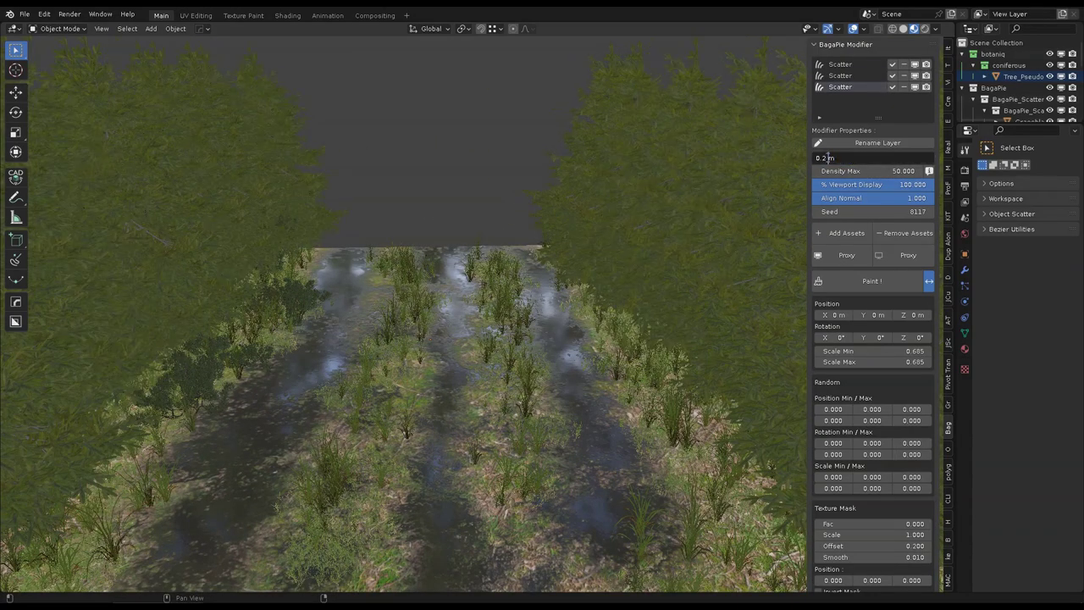
{"action": "type", "text": ".4"}
{"action": "key", "text": "Return"}
{"action": "scroll", "coordinate": [557, 229], "scroll_direction": "down", "scroll_amount": 2}
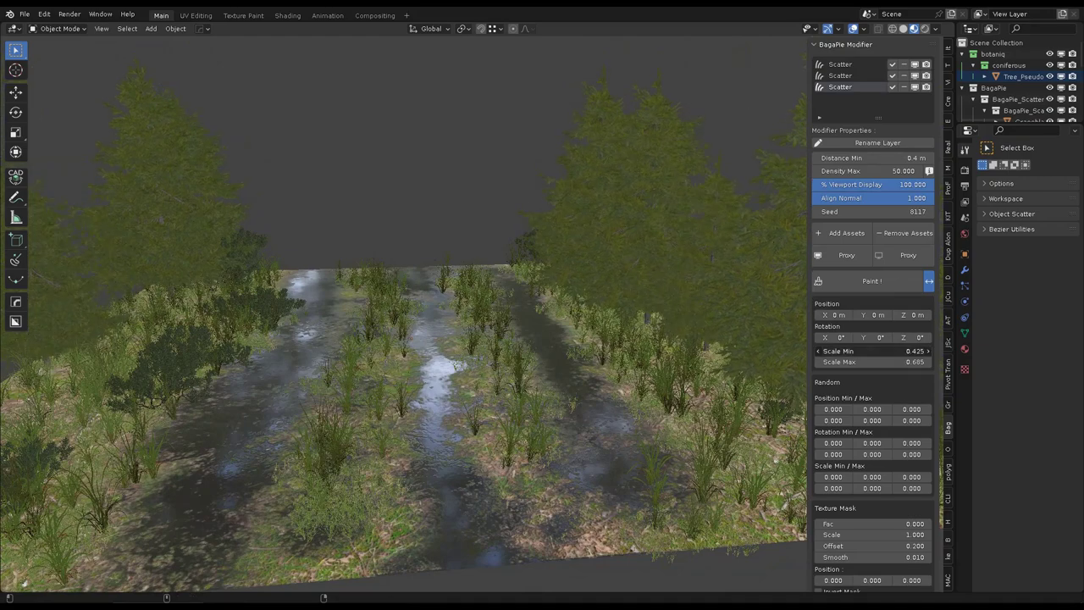
{"action": "left_click_drag", "start_coordinate": [873, 362], "coordinate": [898, 362]}
{"action": "middle_click_drag", "start_coordinate": [610, 289], "coordinate": [613, 296]}
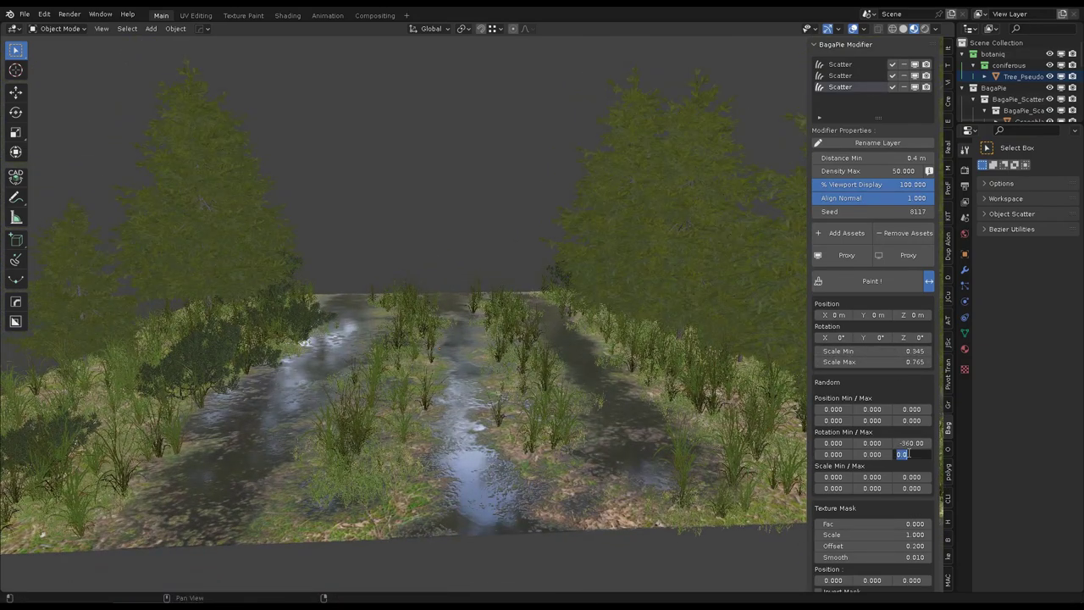
{"action": "middle_click_drag", "start_coordinate": [388, 359], "coordinate": [684, 291]}
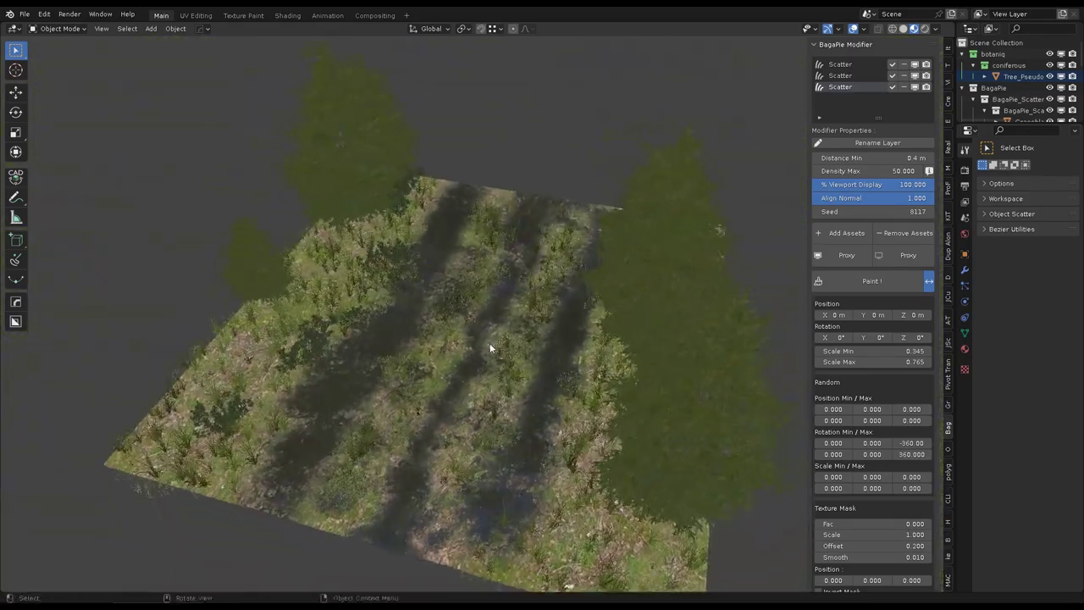
Step: Paint more scatter weights on the ground, then return to Object Mode
{"action": "key", "text": "a"}
{"action": "left_click", "coordinate": [557, 246]}
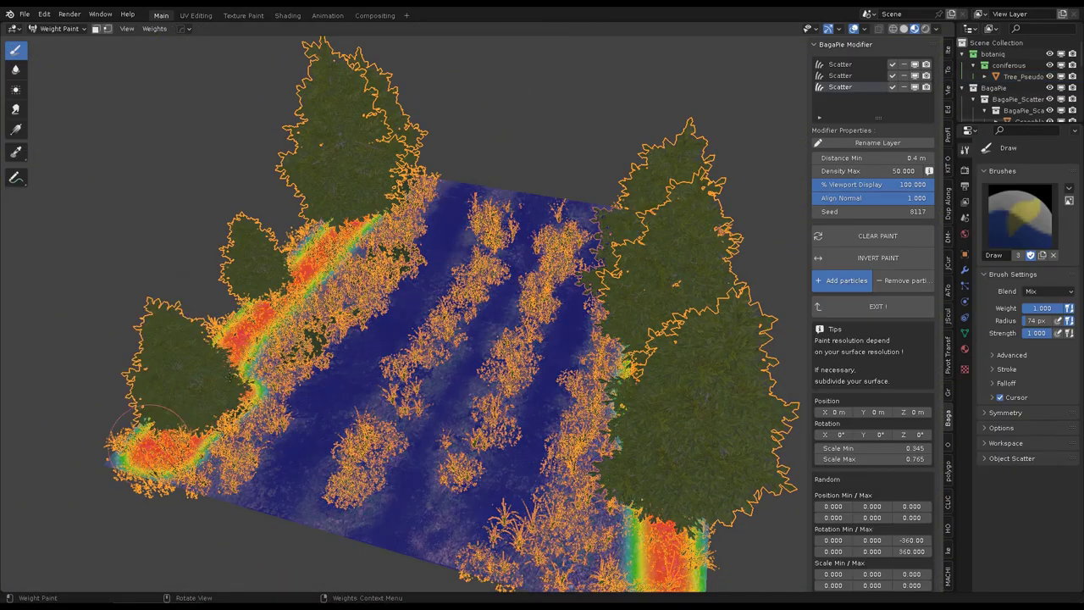
{"action": "middle_click_drag", "start_coordinate": [310, 239], "coordinate": [665, 411]}
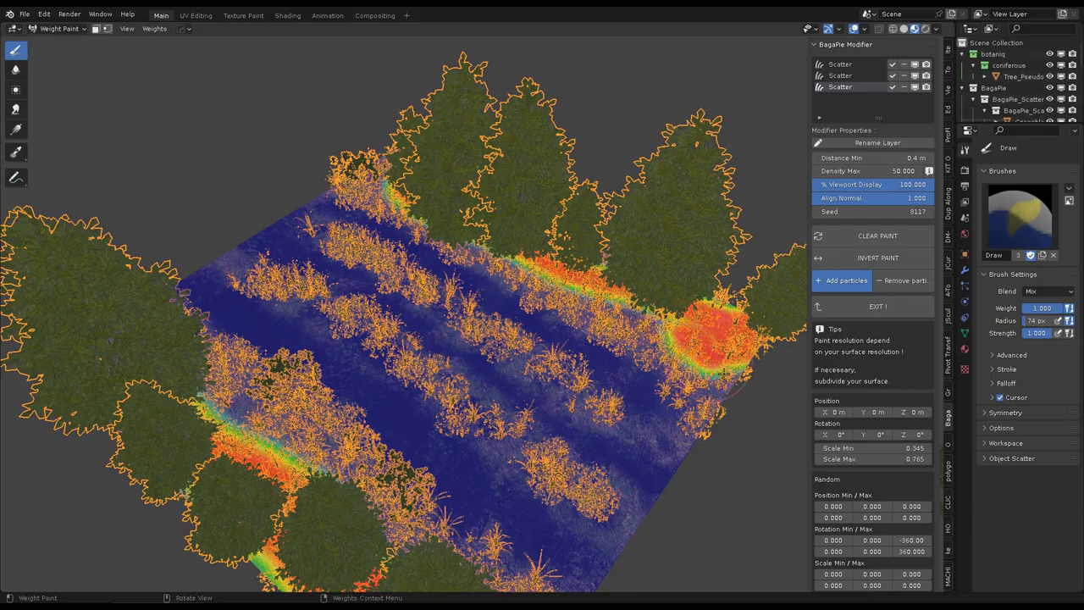
{"action": "mouse_move", "coordinate": [720, 331]}
{"action": "middle_mouse_down"}
{"action": "mouse_move", "coordinate": [533, 337]}
{"action": "mouse_move", "coordinate": [559, 305]}
{"action": "middle_mouse_up"}
{"action": "key", "text": "ctrl+Tab"}
Step: Switch to Rendered shading, set exposure to 0.500, and enable a transparent film background
{"action": "key", "text": "z"}
{"action": "key", "text": "n"}
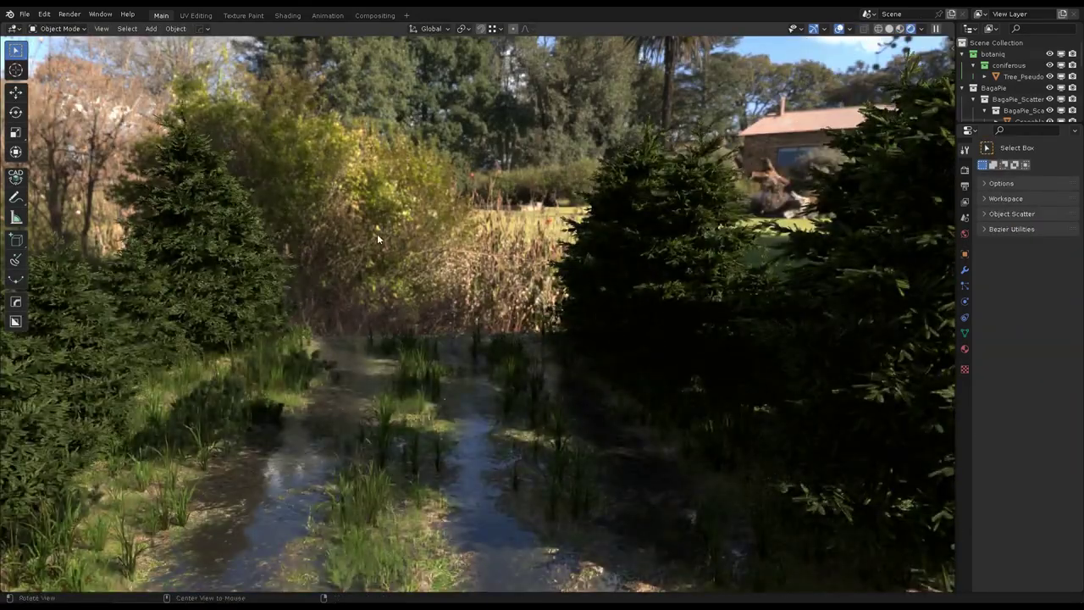
{"action": "mouse_move", "coordinate": [377, 234]}
{"action": "middle_mouse_down"}
{"action": "mouse_move", "coordinate": [503, 271]}
{"action": "mouse_move", "coordinate": [552, 242]}
{"action": "middle_mouse_up"}
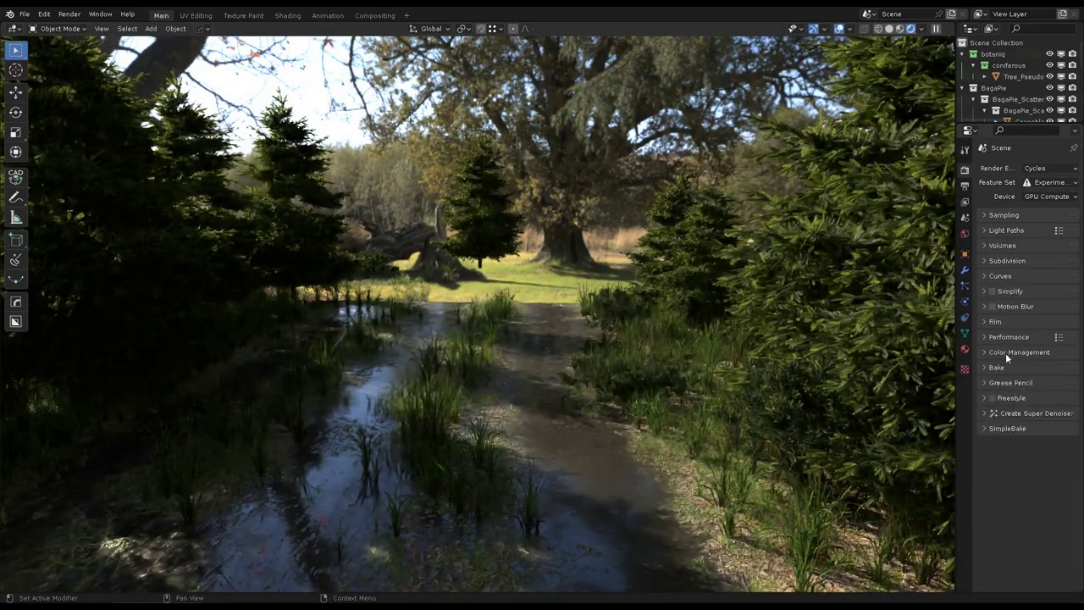
{"action": "key", "text": "Return"}
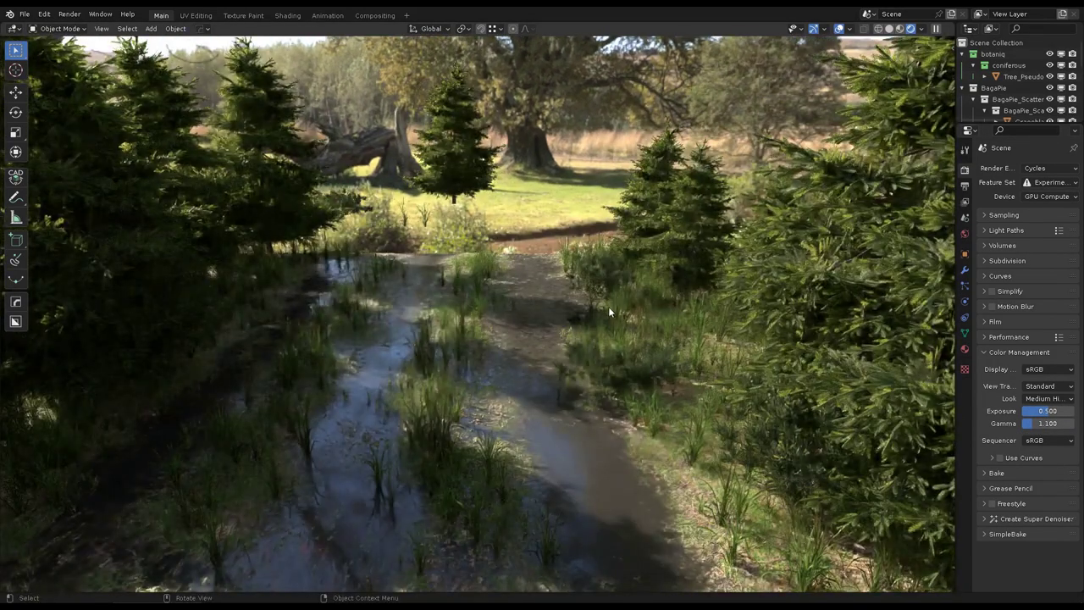
{"action": "mouse_move", "coordinate": [609, 304]}
{"action": "middle_mouse_down"}
{"action": "mouse_move", "coordinate": [587, 281]}
{"action": "mouse_move", "coordinate": [603, 255]}
{"action": "mouse_move", "coordinate": [650, 329]}
{"action": "middle_mouse_up"}
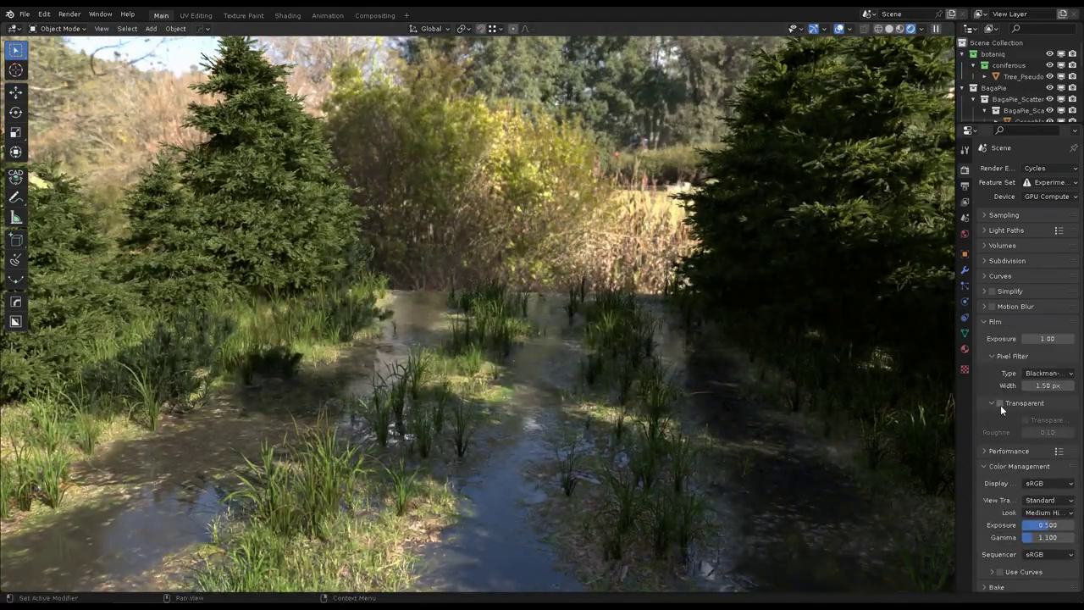
{"action": "left_click", "coordinate": [1001, 404]}
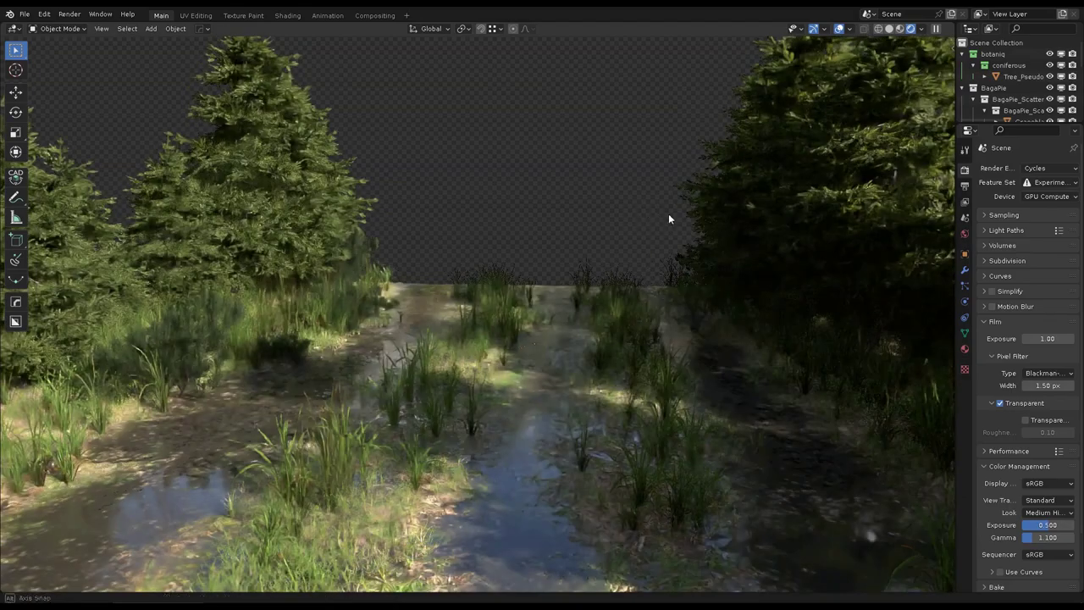
{"action": "middle_click_drag", "start_coordinate": [669, 214], "coordinate": [666, 217]}
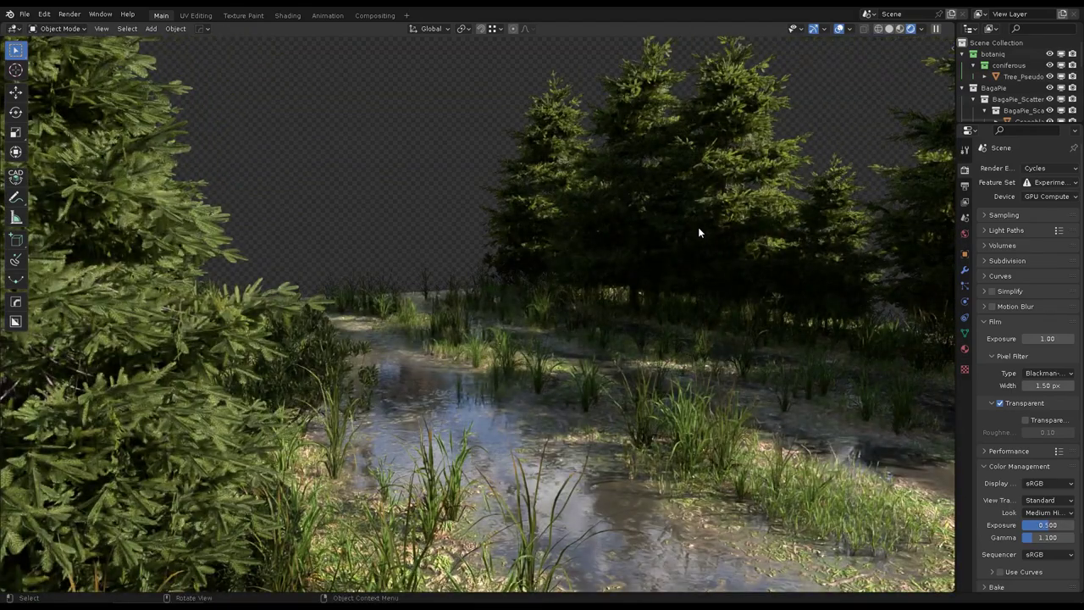
{"action": "mouse_move", "coordinate": [591, 270]}
{"action": "middle_mouse_down"}
{"action": "mouse_move", "coordinate": [720, 285]}
{"action": "mouse_move", "coordinate": [632, 279]}
{"action": "mouse_move", "coordinate": [698, 256]}
{"action": "mouse_move", "coordinate": [722, 268]}
{"action": "middle_mouse_up"}
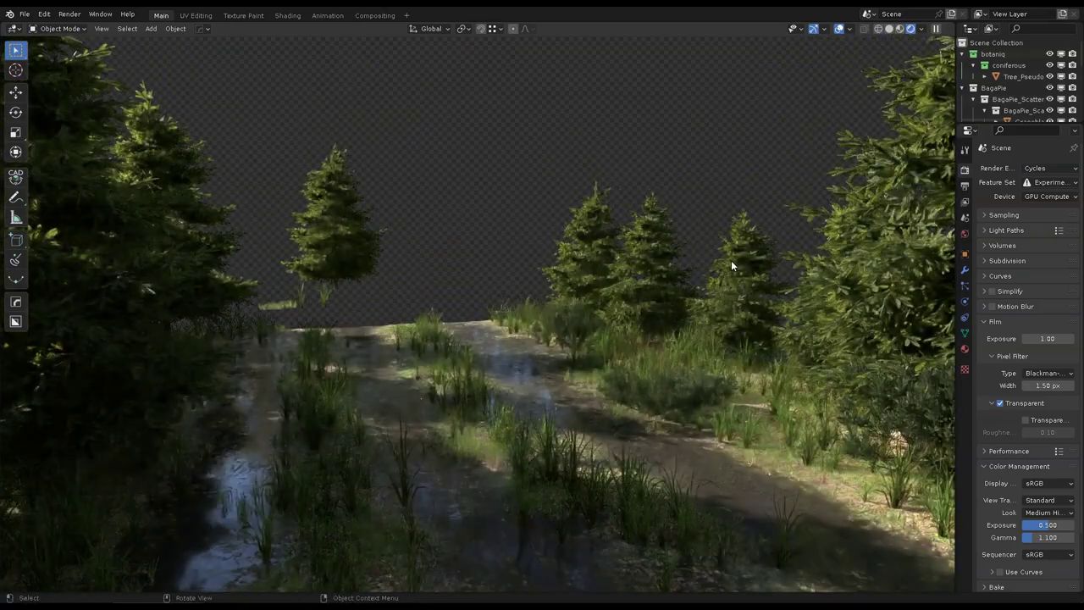
Step: Extend the stream path with a linked duplicate of the scatter moved along Y, viewed rendered
{"action": "key", "text": "z"}
{"action": "middle_click_drag", "start_coordinate": [560, 244], "coordinate": [596, 360]}
{"action": "left_click", "coordinate": [596, 360]}
{"action": "key", "text": "alt+d"}
{"action": "key", "text": "y"}
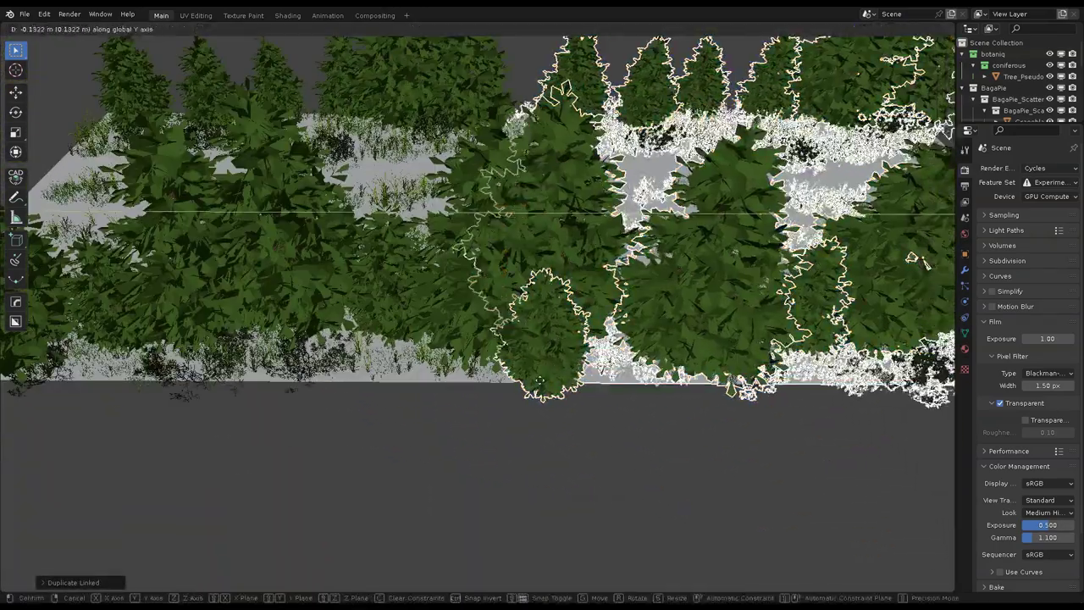
{"action": "left_click", "coordinate": [554, 411]}
{"action": "scroll", "coordinate": [554, 412], "scroll_direction": "down", "scroll_amount": 5}
{"action": "middle_click_drag", "start_coordinate": [554, 412], "coordinate": [622, 366]}
{"action": "key", "text": "z"}
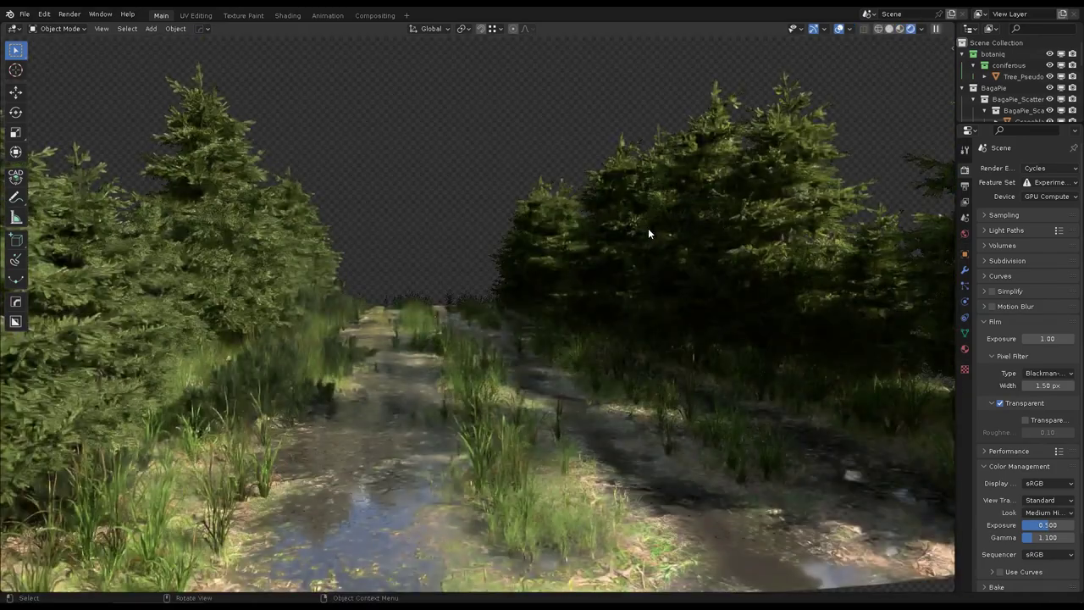
{"action": "mouse_move", "coordinate": [648, 228]}
{"action": "middle_mouse_down"}
{"action": "mouse_move", "coordinate": [604, 242]}
{"action": "mouse_move", "coordinate": [610, 207]}
{"action": "mouse_move", "coordinate": [623, 223]}
{"action": "middle_mouse_up"}
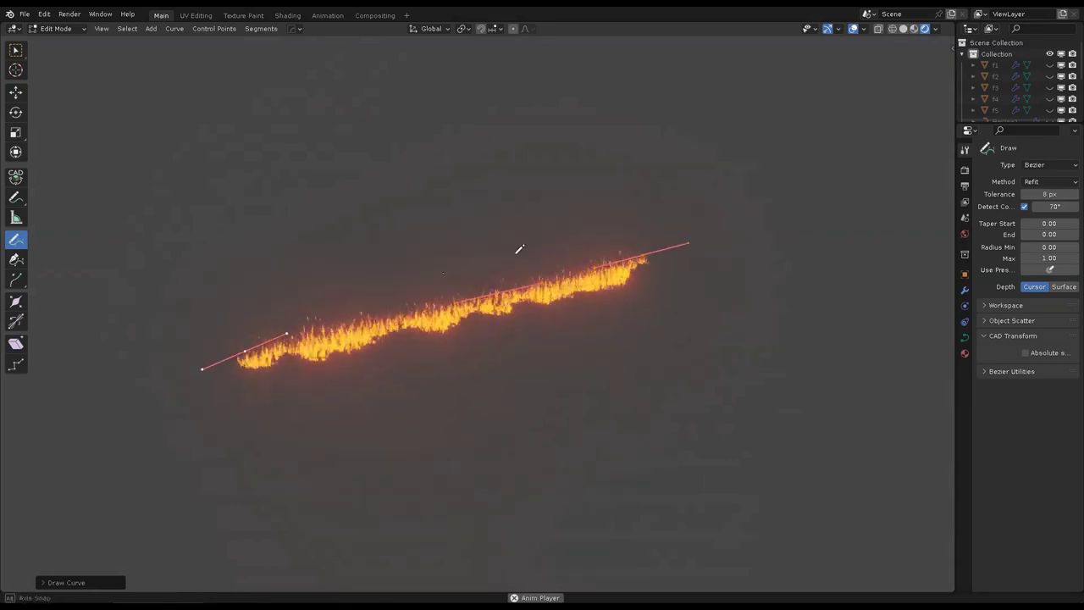
Step: Draw several more fire-covered curve strokes, including a curved one at right and an L-shape at left
{"action": "left_click_drag", "start_coordinate": [266, 210], "coordinate": [260, 209]}
{"action": "mouse_move", "coordinate": [261, 208]}
{"action": "middle_mouse_down"}
{"action": "mouse_move", "coordinate": [672, 299]}
{"action": "mouse_move", "coordinate": [630, 192]}
{"action": "middle_mouse_up"}
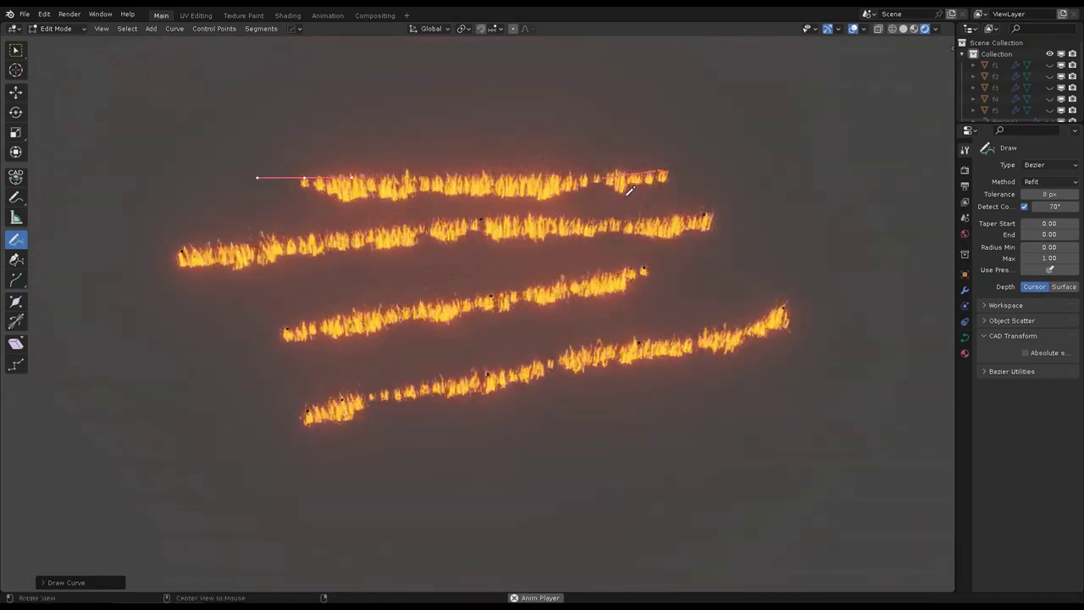
{"action": "middle_click_drag", "start_coordinate": [768, 335], "coordinate": [797, 105]}
{"action": "left_click_drag", "start_coordinate": [860, 420], "coordinate": [678, 520]}
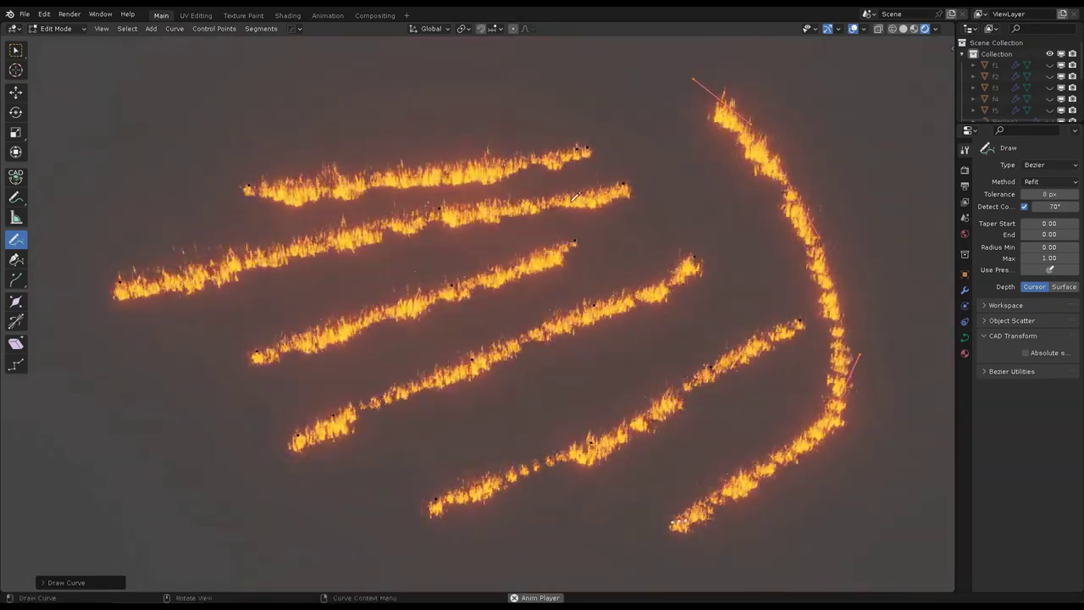
{"action": "left_click_drag", "start_coordinate": [102, 508], "coordinate": [581, 93]}
{"action": "mouse_move", "coordinate": [581, 93]}
{"action": "middle_mouse_down"}
{"action": "mouse_move", "coordinate": [573, 263]}
{"action": "mouse_move", "coordinate": [588, 271]}
{"action": "mouse_move", "coordinate": [588, 242]}
{"action": "mouse_move", "coordinate": [570, 237]}
{"action": "middle_mouse_up"}
Step: Add a UV sphere with applied scale beside the strokes and trace a ring of fire around it
{"action": "key", "text": "Tab"}
{"action": "key", "text": "shift+a"}
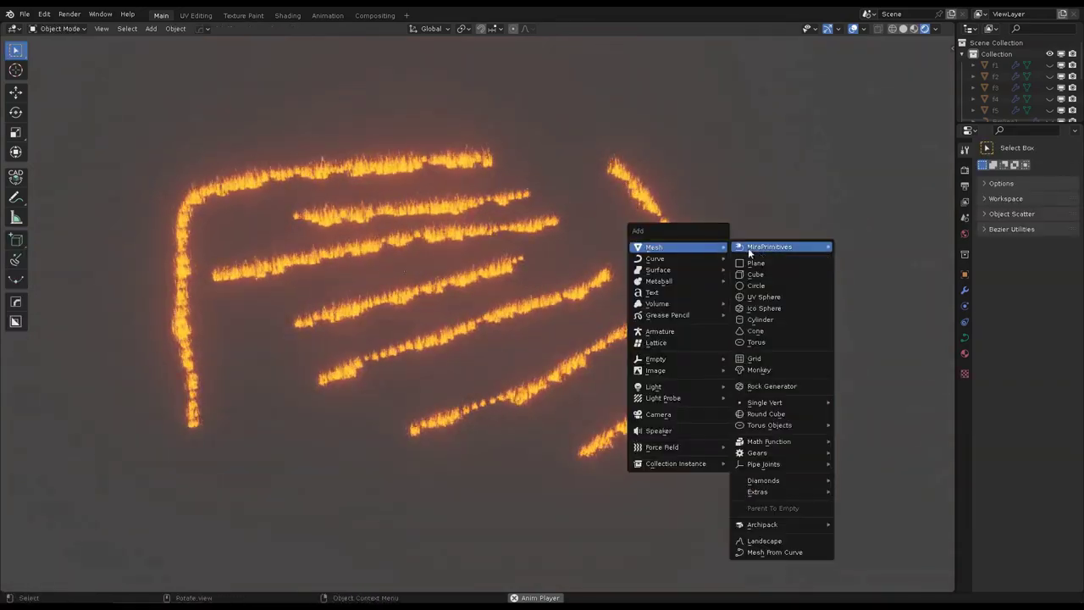
{"action": "left_click", "coordinate": [754, 298]}
{"action": "key", "text": "s"}
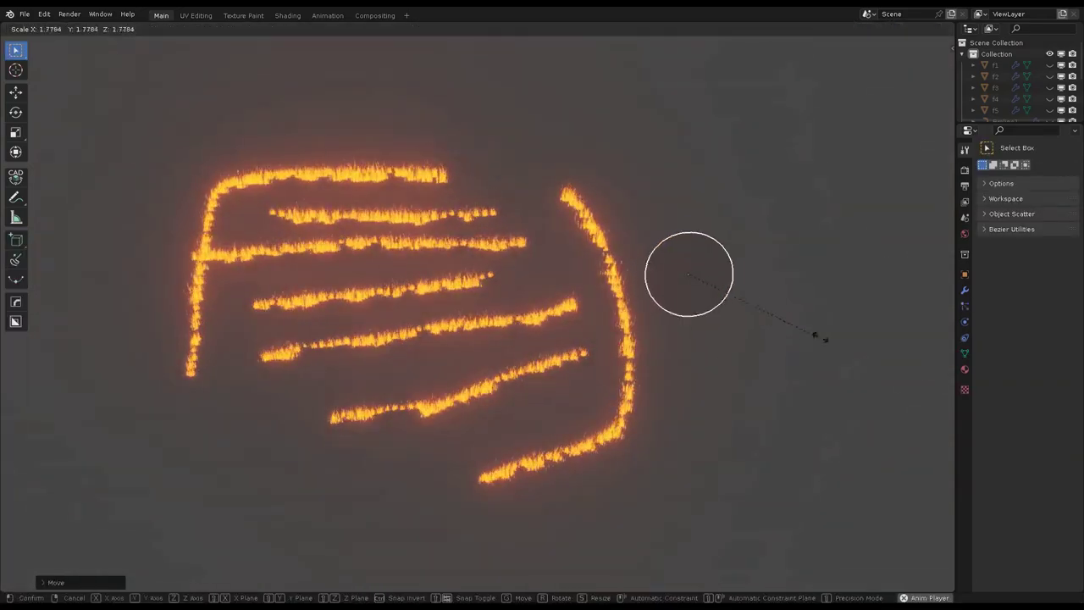
{"action": "key", "text": "Escape"}
{"action": "key", "text": "ctrl+a"}
{"action": "left_click", "coordinate": [698, 306]}
{"action": "key", "text": "g"}
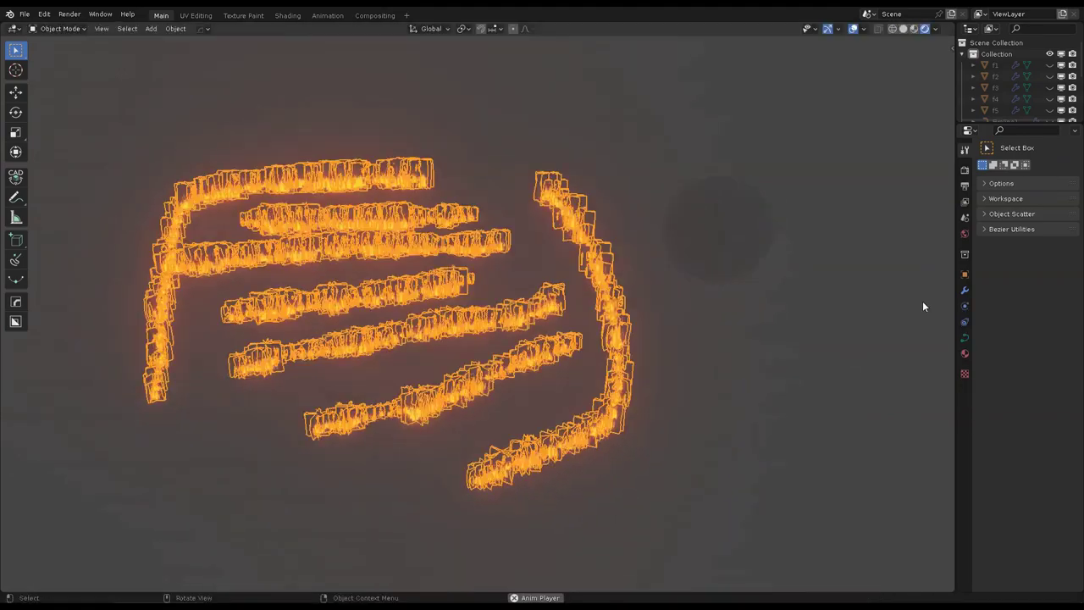
{"action": "mouse_move", "coordinate": [617, 212]}
{"action": "left_mouse_down"}
{"action": "mouse_move", "coordinate": [574, 315]}
{"action": "mouse_move", "coordinate": [601, 212]}
{"action": "left_mouse_up"}
{"action": "mouse_move", "coordinate": [601, 213]}
{"action": "middle_mouse_down"}
{"action": "mouse_move", "coordinate": [539, 227]}
{"action": "mouse_move", "coordinate": [588, 283]}
{"action": "mouse_move", "coordinate": [440, 232]}
{"action": "mouse_move", "coordinate": [573, 262]}
{"action": "mouse_move", "coordinate": [638, 245]}
{"action": "mouse_move", "coordinate": [617, 232]}
{"action": "mouse_move", "coordinate": [676, 180]}
{"action": "mouse_move", "coordinate": [644, 166]}
{"action": "middle_mouse_up"}
Step: Return to Object Mode and play the explosion smoke rising from the three dust emitters
{"action": "key", "text": "Tab"}
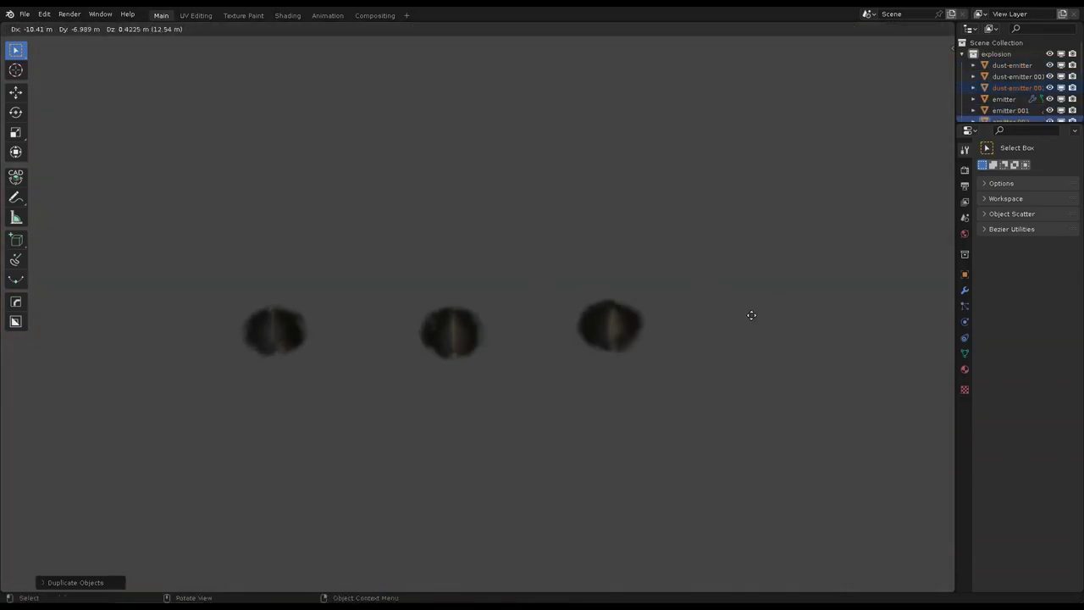
{"action": "key", "text": "space"}
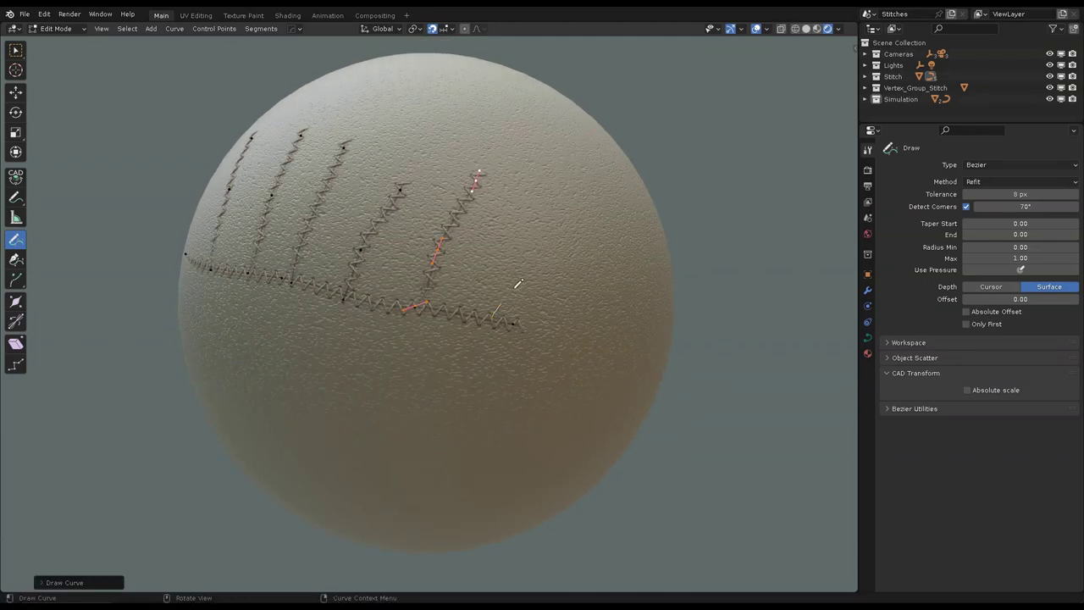
Step: Draw stitch curves across the sphere surface, toggling curve editing so the zigzag stitches regenerate
{"action": "mouse_move", "coordinate": [527, 216]}
{"action": "middle_mouse_down"}
{"action": "mouse_move", "coordinate": [557, 249]}
{"action": "mouse_move", "coordinate": [579, 225]}
{"action": "mouse_move", "coordinate": [442, 265]}
{"action": "middle_mouse_up"}
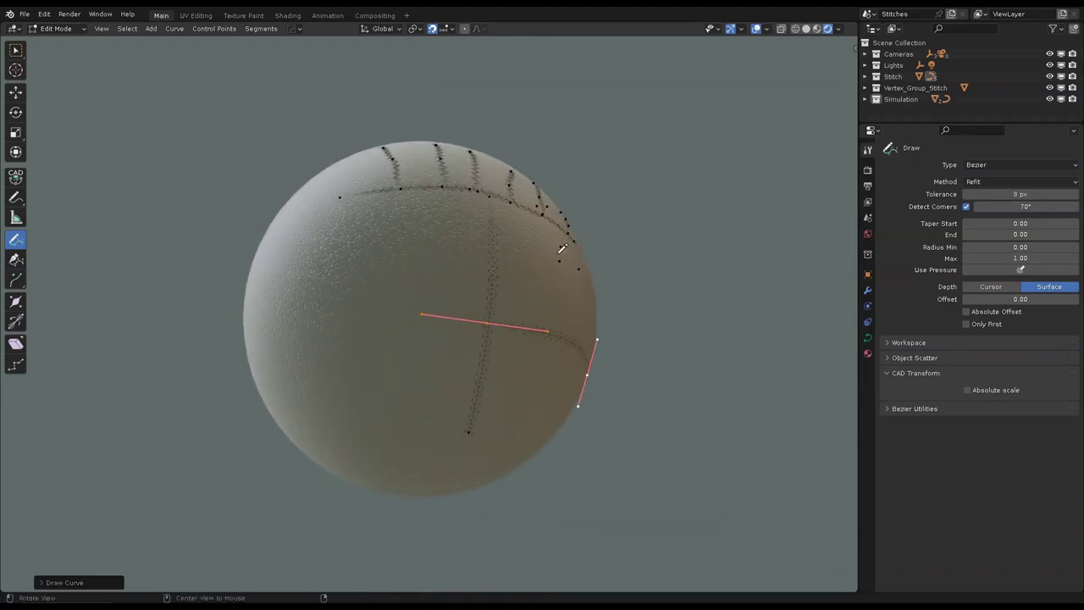
{"action": "key", "text": "Tab"}
{"action": "scroll", "coordinate": [546, 247], "scroll_direction": "up", "scroll_amount": 2}
{"action": "mouse_move", "coordinate": [562, 249]}
{"action": "middle_mouse_down"}
{"action": "mouse_move", "coordinate": [524, 278]}
{"action": "mouse_move", "coordinate": [513, 256]}
{"action": "mouse_move", "coordinate": [532, 229]}
{"action": "middle_mouse_up"}
{"action": "key", "text": "Tab"}
{"action": "key", "text": "alt+a"}
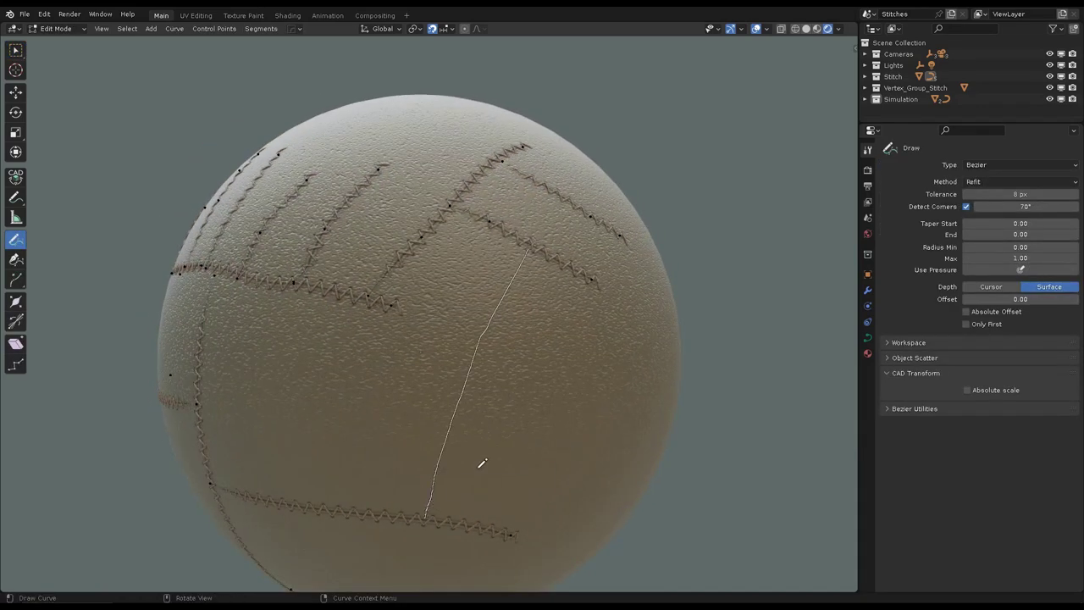
{"action": "key", "text": "Tab"}
{"action": "mouse_move", "coordinate": [482, 463]}
{"action": "middle_mouse_down"}
{"action": "mouse_move", "coordinate": [564, 301]}
{"action": "mouse_move", "coordinate": [547, 281]}
{"action": "middle_mouse_up"}
{"action": "key", "text": "Tab"}
{"action": "middle_click_drag", "start_coordinate": [442, 404], "coordinate": [526, 334]}
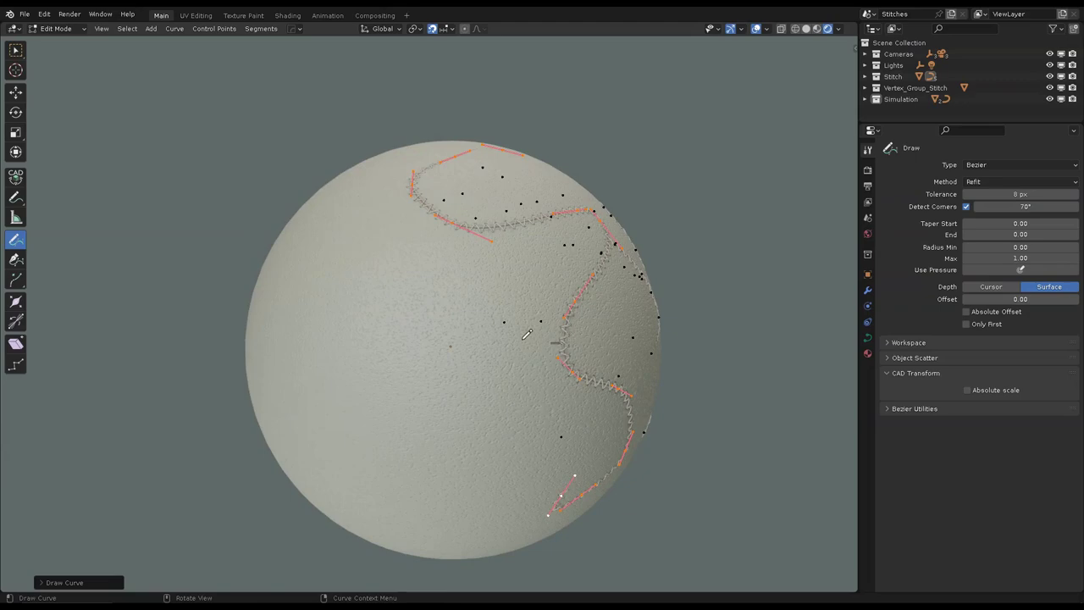
{"action": "middle_click_drag", "start_coordinate": [343, 458], "coordinate": [567, 319]}
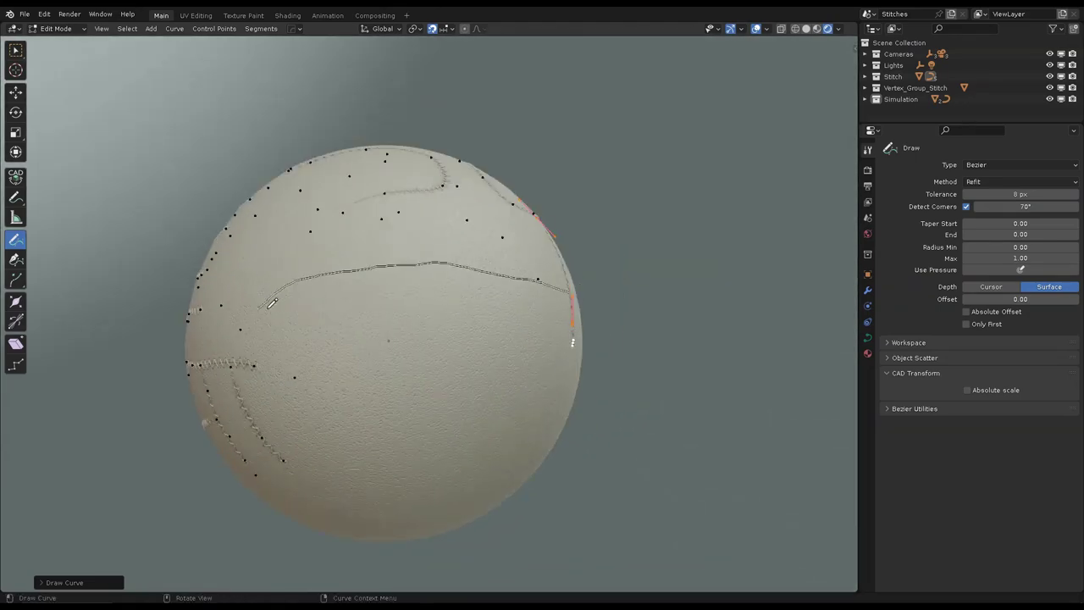
{"action": "middle_click_drag", "start_coordinate": [272, 305], "coordinate": [365, 269]}
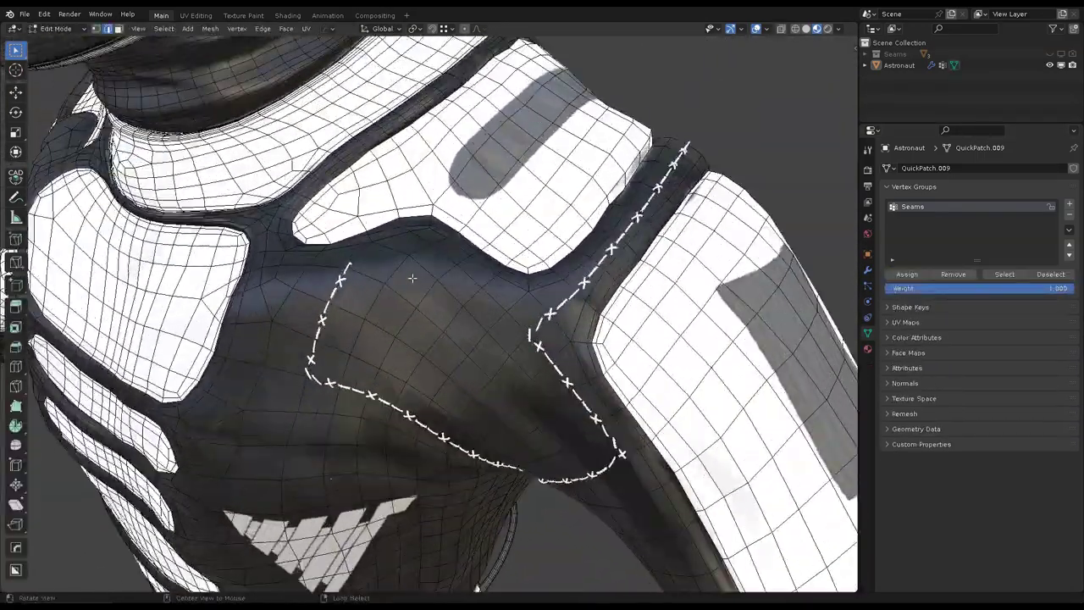
Step: Inspect the astronaut's shoulder seam stitches, then raise House Gen's Destroy to scatter the logs
{"action": "middle_click_drag", "start_coordinate": [412, 278], "coordinate": [397, 261]}
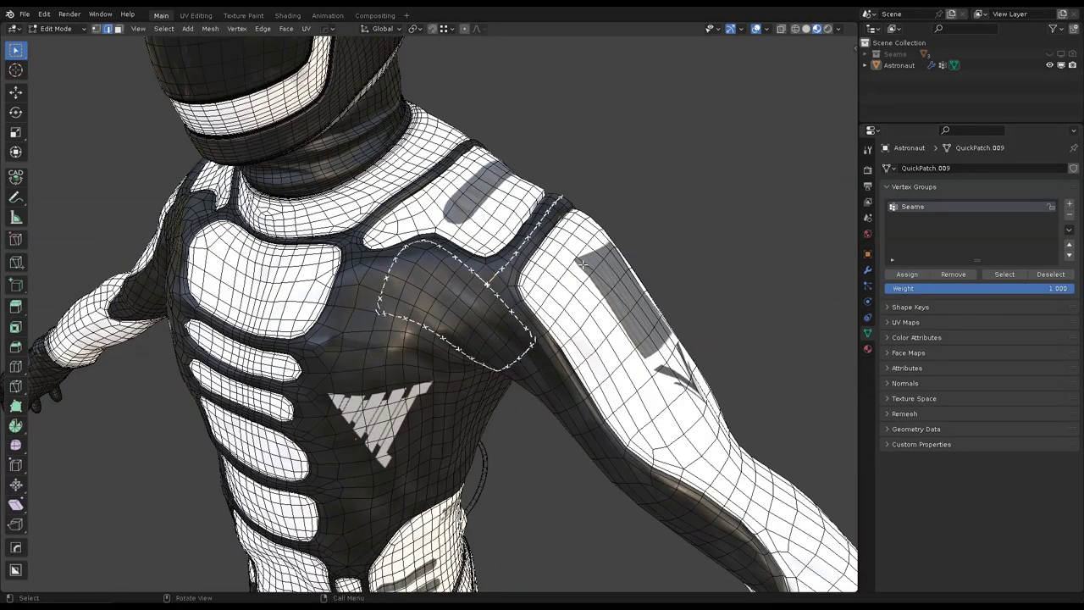
{"action": "left_click_drag", "start_coordinate": [582, 264], "coordinate": [481, 427], "text": "alt"}
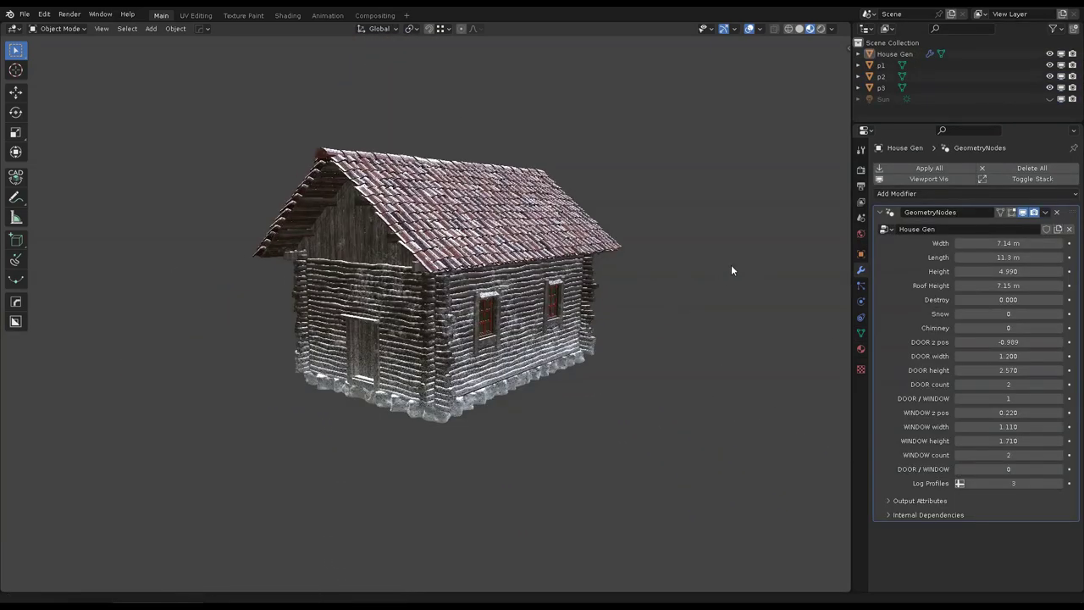
{"action": "mouse_move", "coordinate": [1008, 299]}
{"action": "left_mouse_down"}
{"action": "mouse_move", "coordinate": [1042, 299]}
{"action": "mouse_move", "coordinate": [752, 299]}
{"action": "left_mouse_up"}
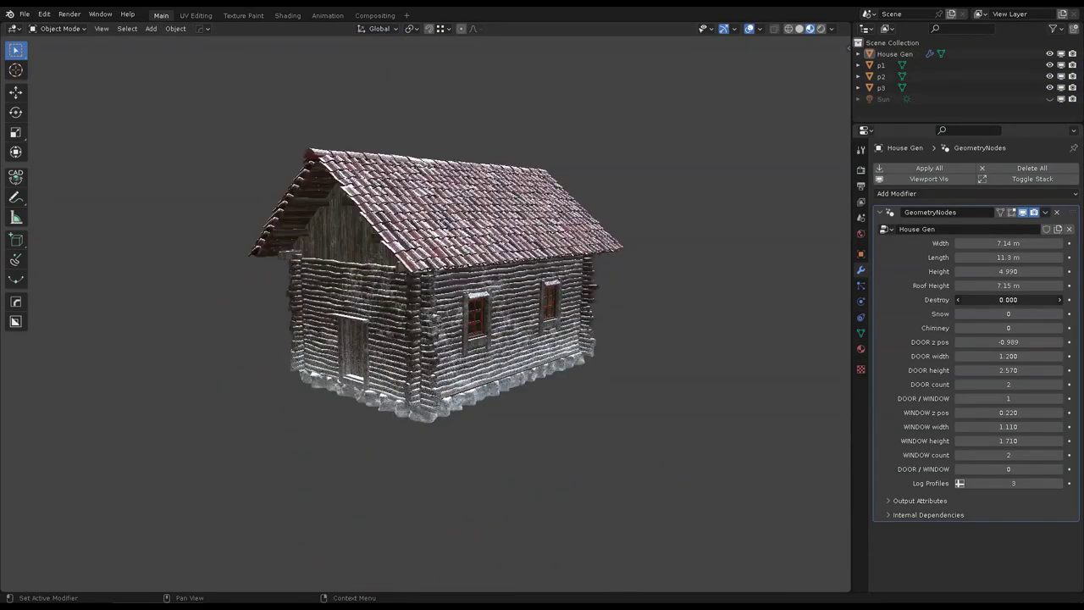
Step: Widen the log house to 12.7 m, set roof height near 5.93 m, and adjust doors and chimney
{"action": "left_click_drag", "start_coordinate": [1008, 285], "coordinate": [982, 285]}
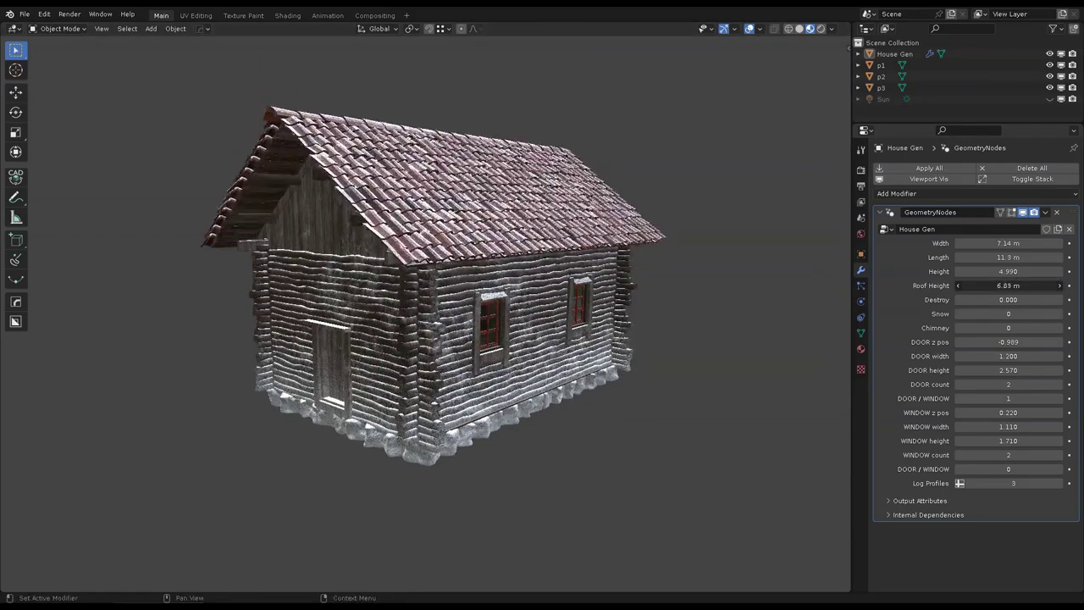
{"action": "left_click_drag", "start_coordinate": [1008, 243], "coordinate": [1059, 243]}
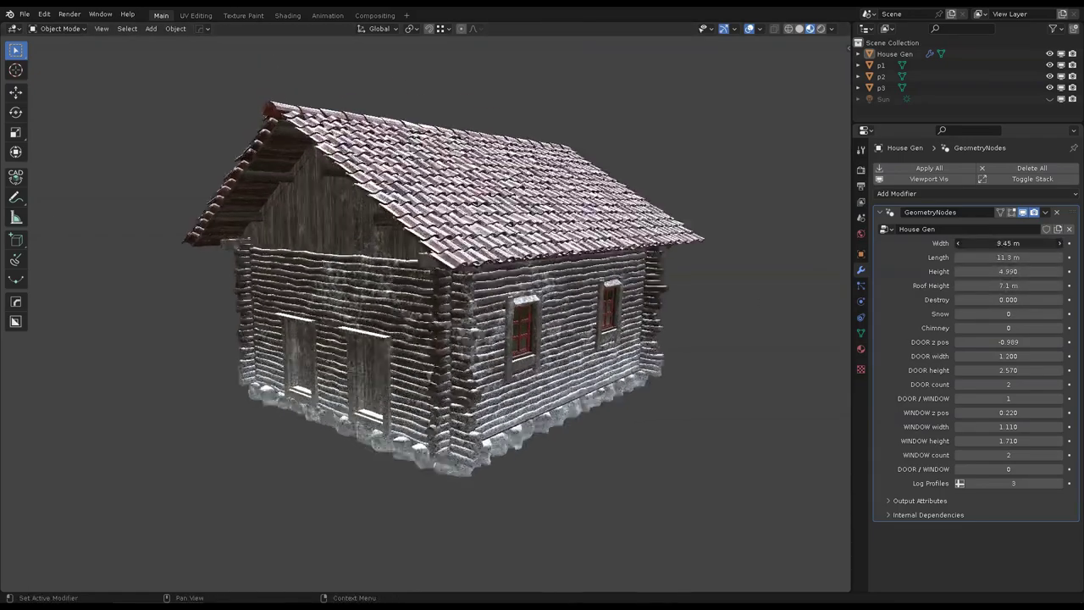
{"action": "left_click_drag", "start_coordinate": [1008, 285], "coordinate": [1042, 285]}
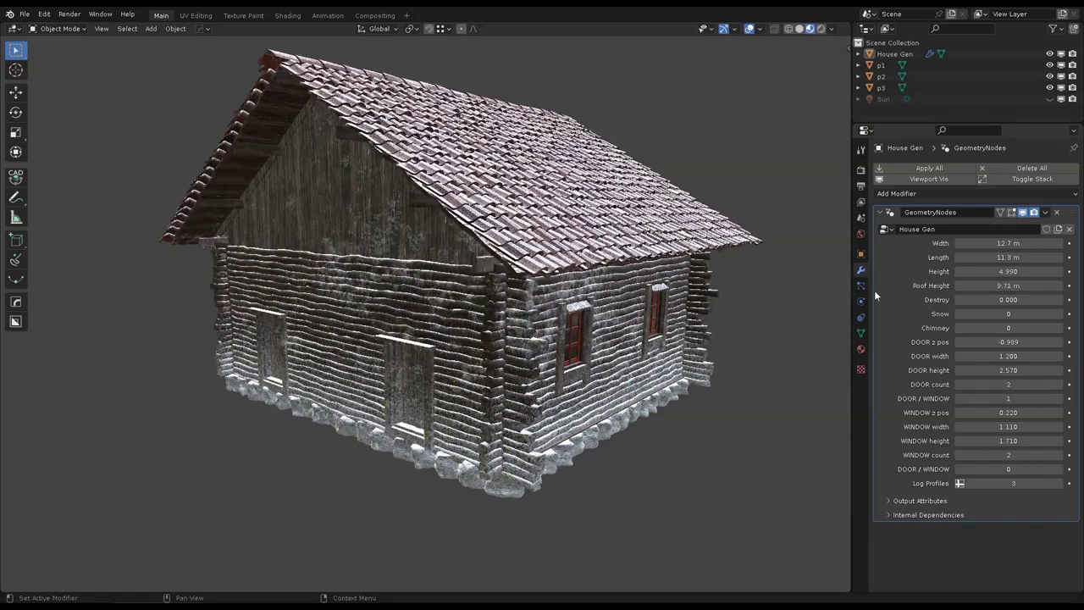
{"action": "left_click_drag", "start_coordinate": [1008, 328], "coordinate": [1020, 327]}
{"action": "middle_click_drag", "start_coordinate": [540, 285], "coordinate": [949, 343]}
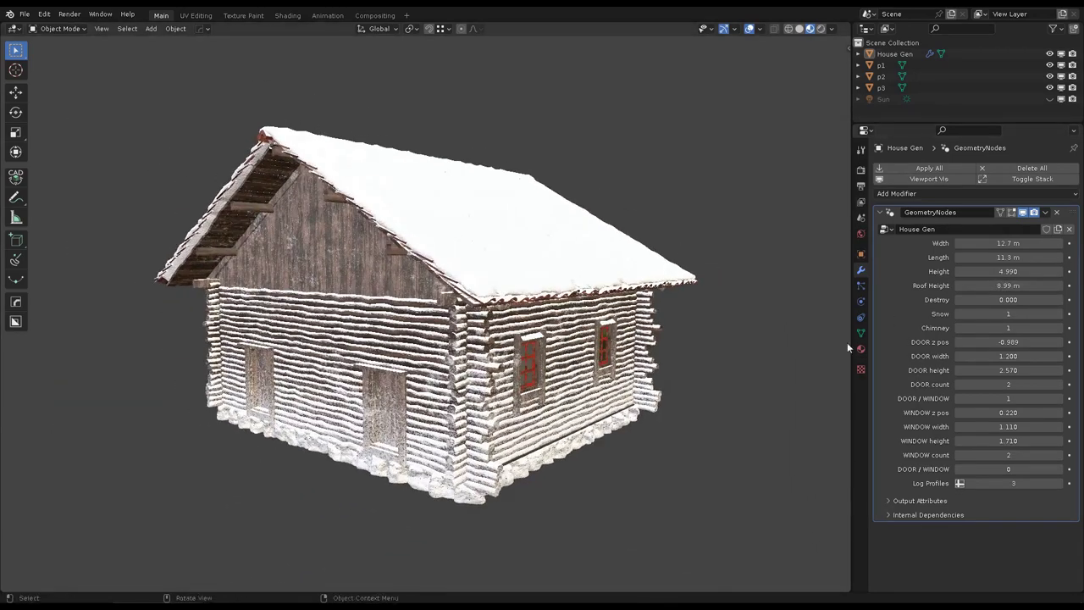
{"action": "left_click_drag", "start_coordinate": [1004, 342], "coordinate": [996, 342]}
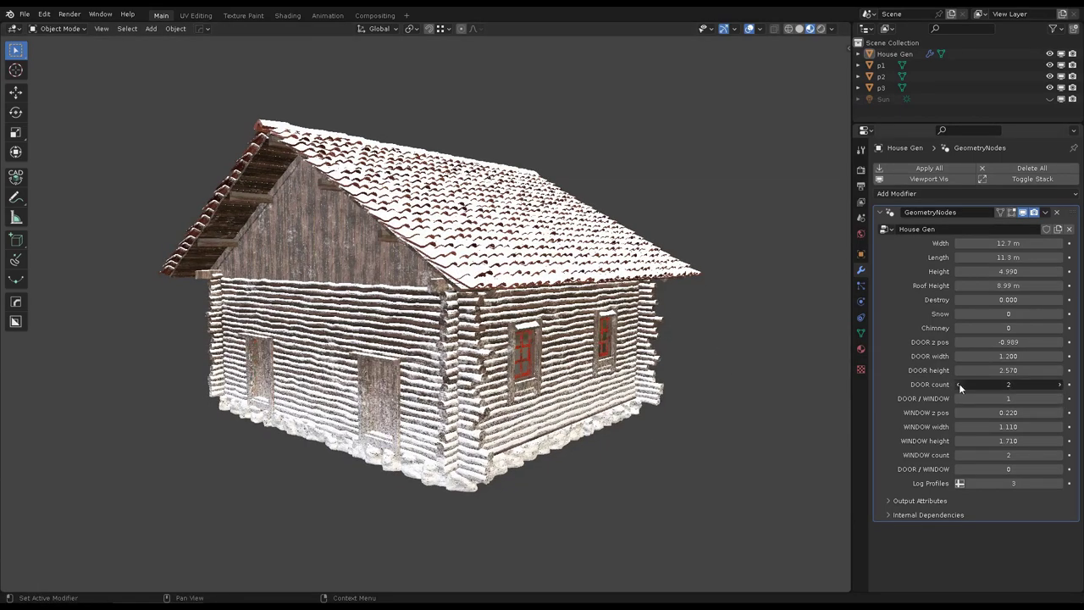
{"action": "mouse_move", "coordinate": [501, 374]}
{"action": "middle_mouse_down"}
{"action": "mouse_move", "coordinate": [646, 339]}
{"action": "mouse_move", "coordinate": [762, 331]}
{"action": "middle_mouse_up"}
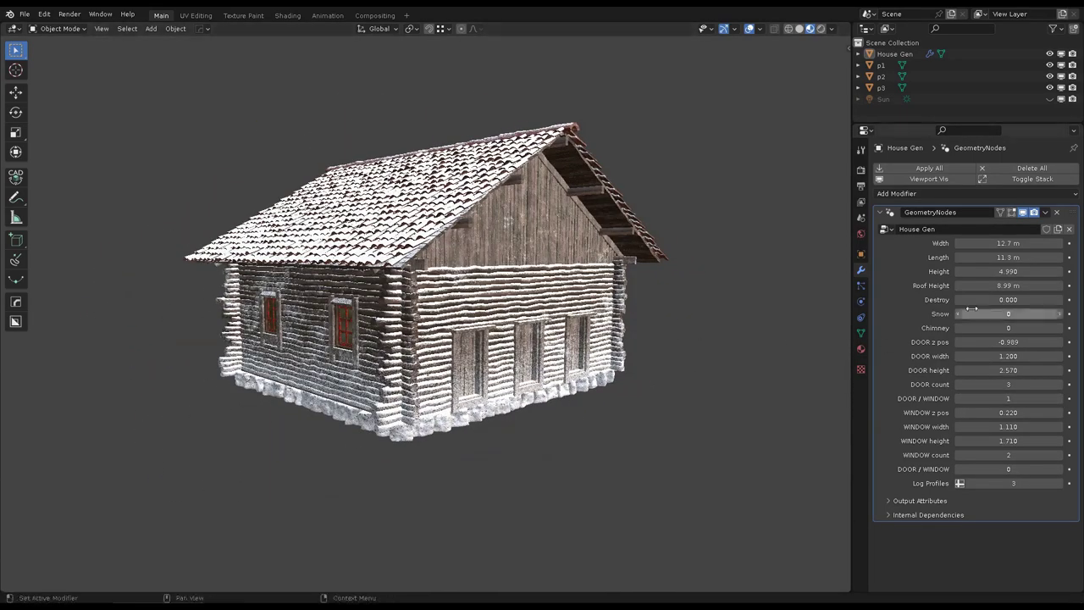
{"action": "left_click_drag", "start_coordinate": [1008, 285], "coordinate": [974, 285]}
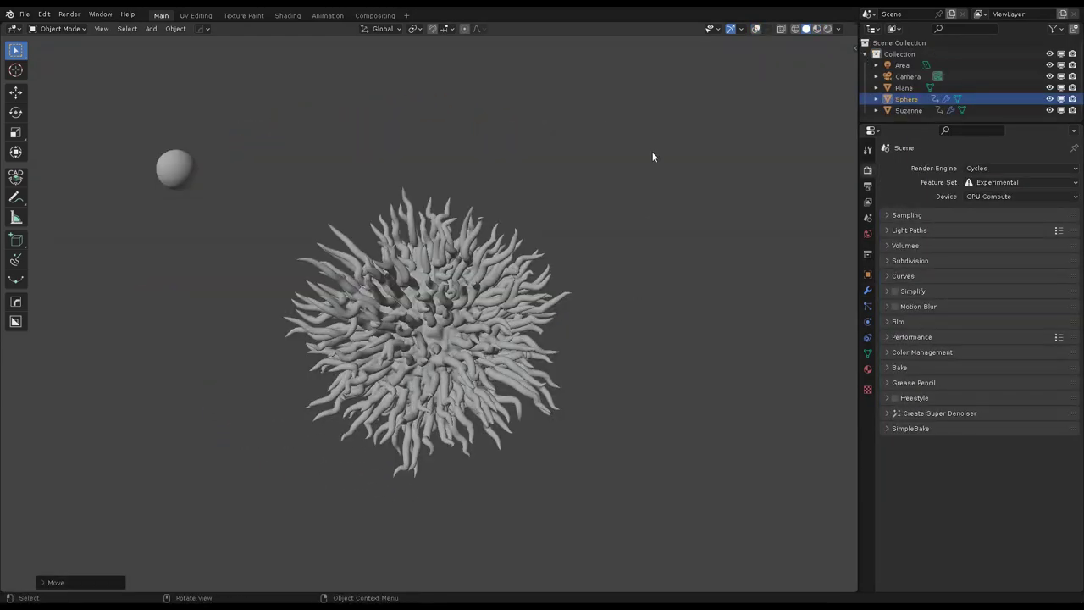
Step: Select the spiky pink sphere, then put the graffiti wall into Texture Paint mode
{"action": "left_click", "coordinate": [446, 201]}
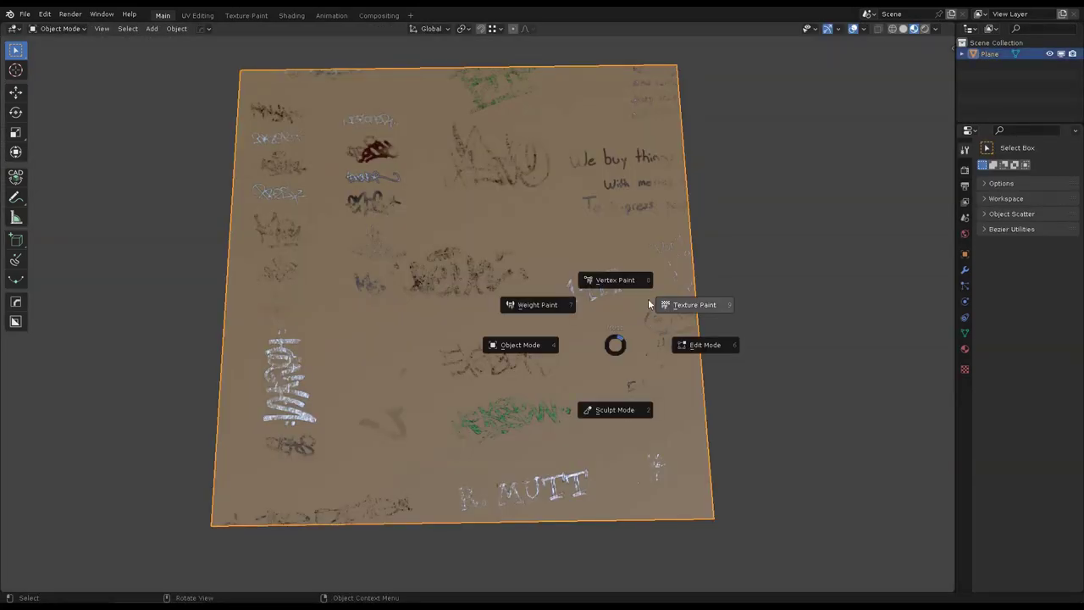
{"action": "left_click", "coordinate": [650, 304]}
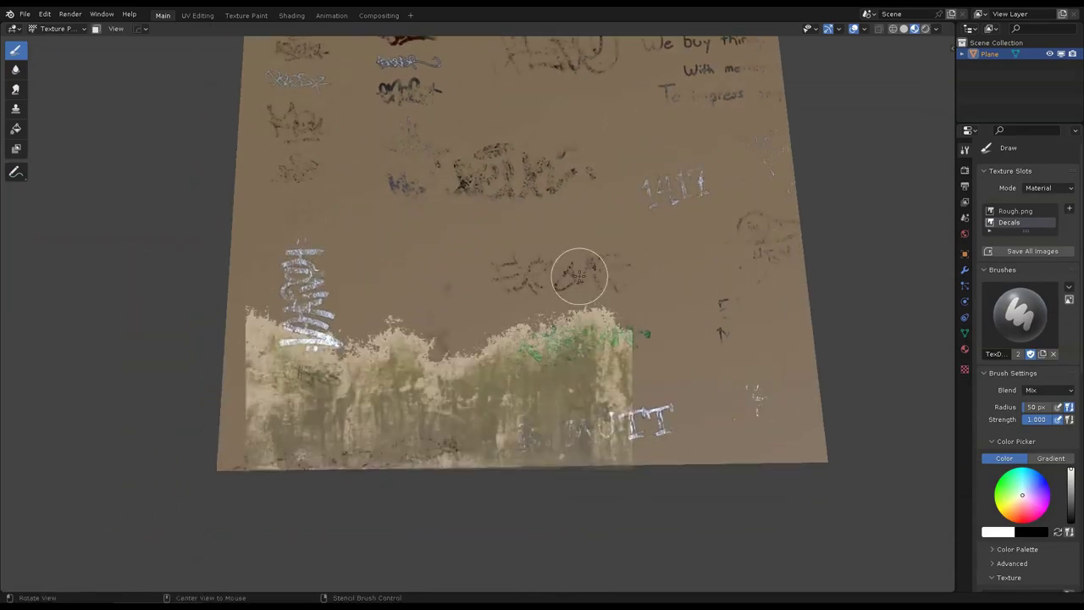
Step: Reposition the stencil along the wall's lower edge and view the painted grime band at a tilt
{"action": "middle_click_drag", "start_coordinate": [597, 341], "coordinate": [569, 368], "text": "shift"}
{"action": "right_click_drag", "start_coordinate": [568, 368], "coordinate": [634, 429]}
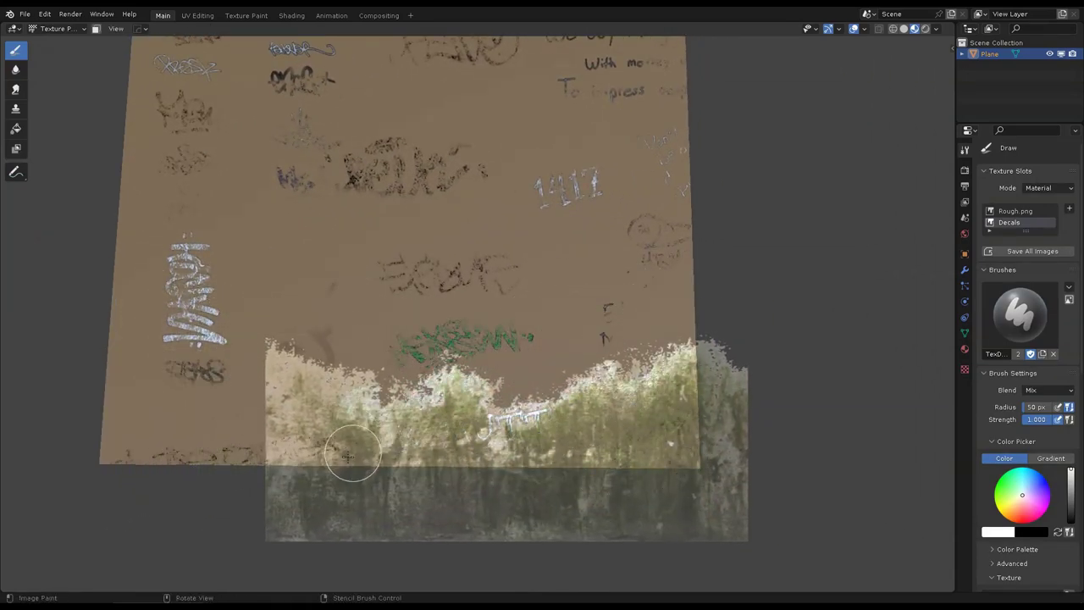
{"action": "mouse_move", "coordinate": [418, 404]}
{"action": "middle_mouse_down"}
{"action": "mouse_move", "coordinate": [524, 276]}
{"action": "mouse_move", "coordinate": [488, 343]}
{"action": "middle_mouse_up"}
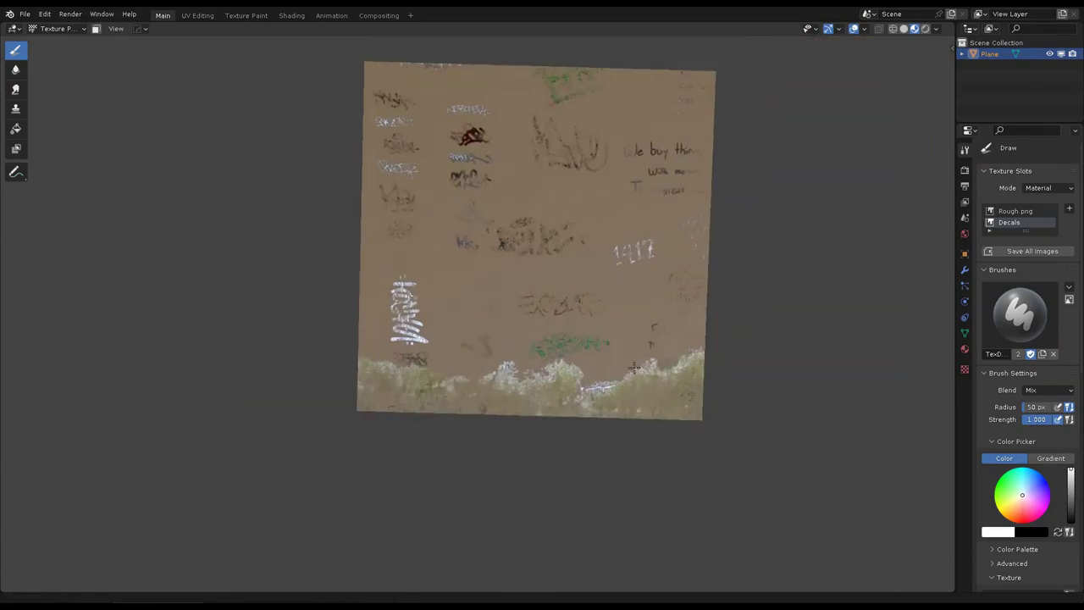
{"action": "scroll", "coordinate": [490, 454], "scroll_direction": "down", "scroll_amount": 3}
{"action": "mouse_move", "coordinate": [490, 455]}
{"action": "middle_mouse_down"}
{"action": "mouse_move", "coordinate": [737, 321]}
{"action": "mouse_move", "coordinate": [624, 315]}
{"action": "middle_mouse_up"}
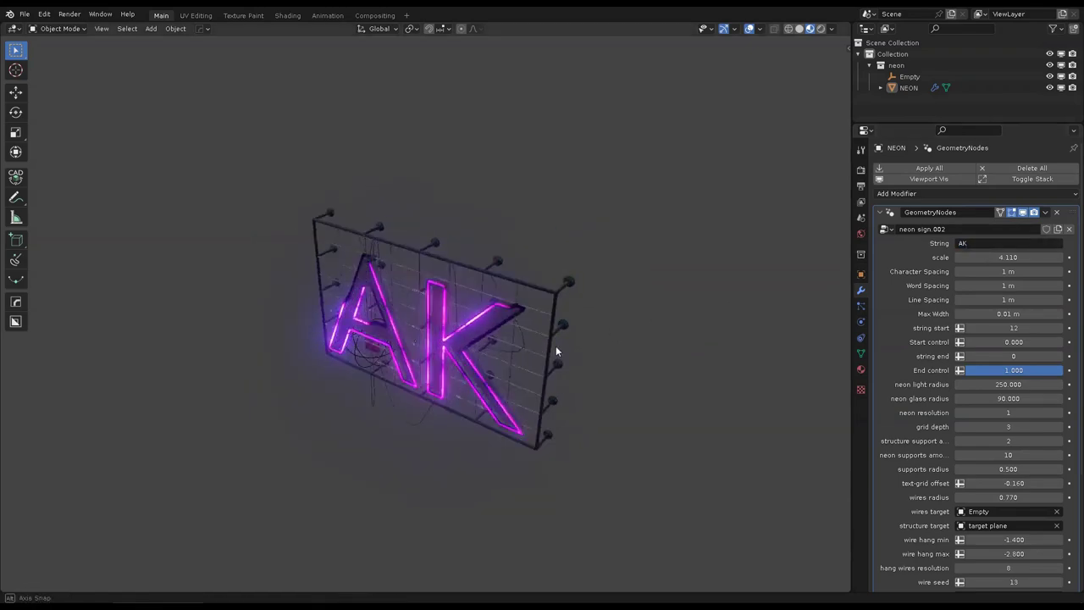
Step: Enter 'Blender', '3D' and '1234' as three lines in the neon sign's String field
{"action": "type", "text": "lender"}
{"action": "key", "text": "Return"}
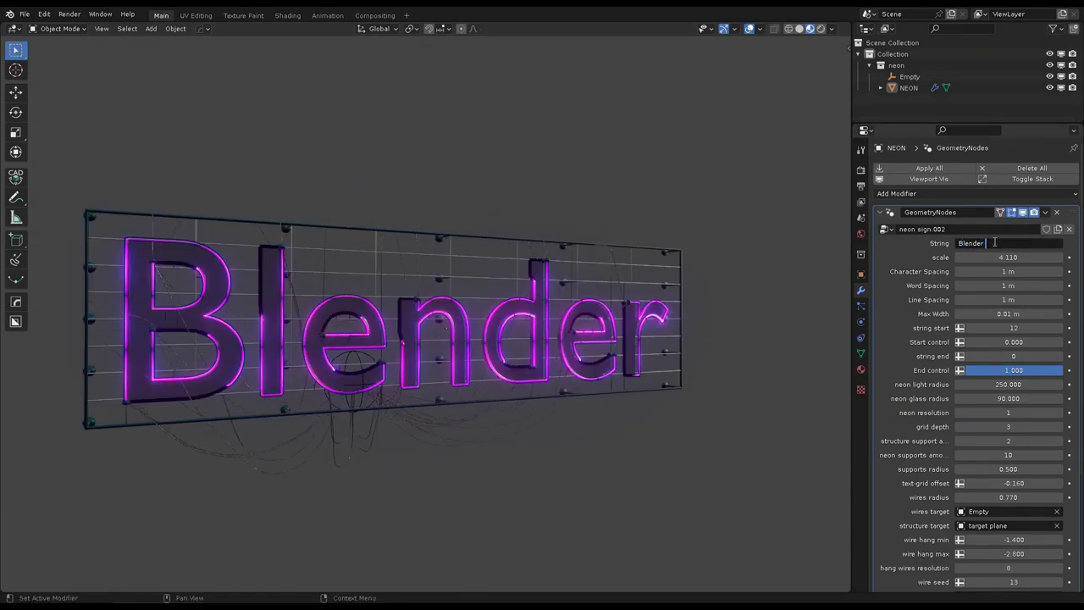
{"action": "type", "text": "3D"}
{"action": "key", "text": "Return"}
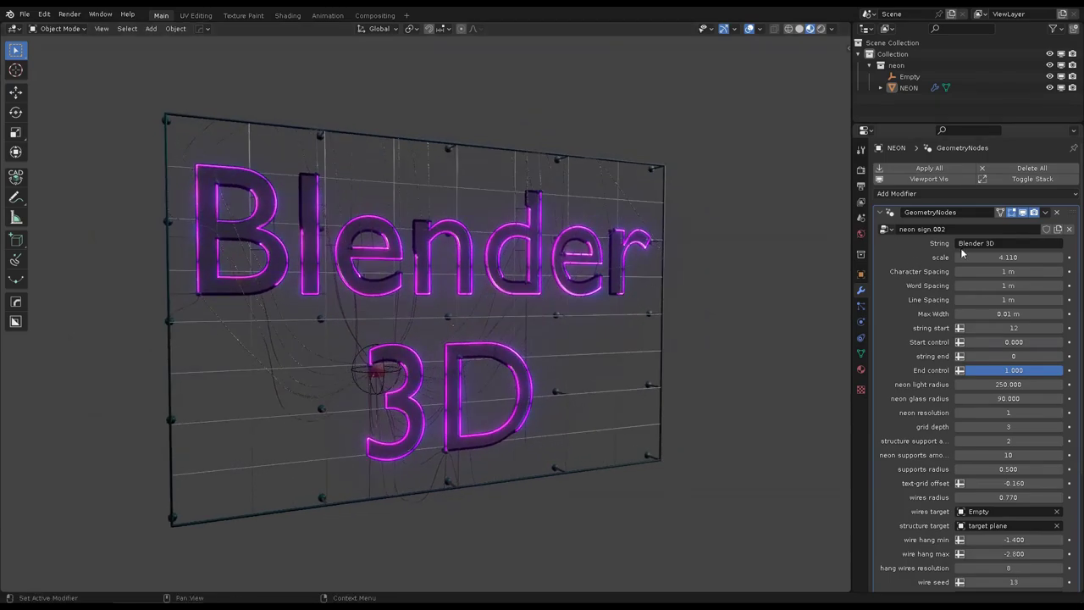
{"action": "type", "text": " 1234"}
{"action": "key", "text": "Return"}
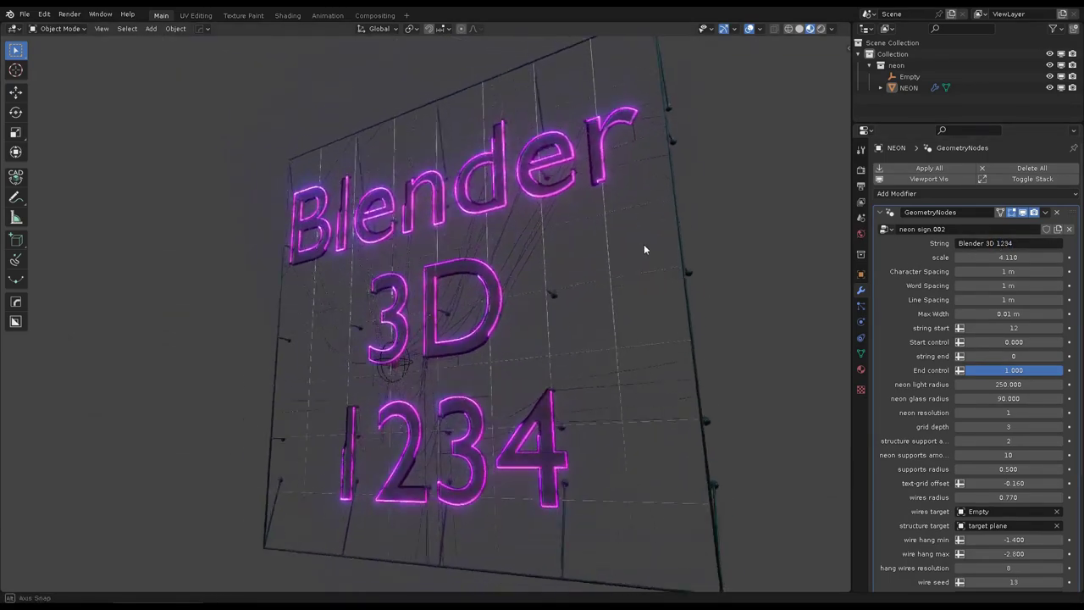
{"action": "left_click", "coordinate": [1017, 243]}
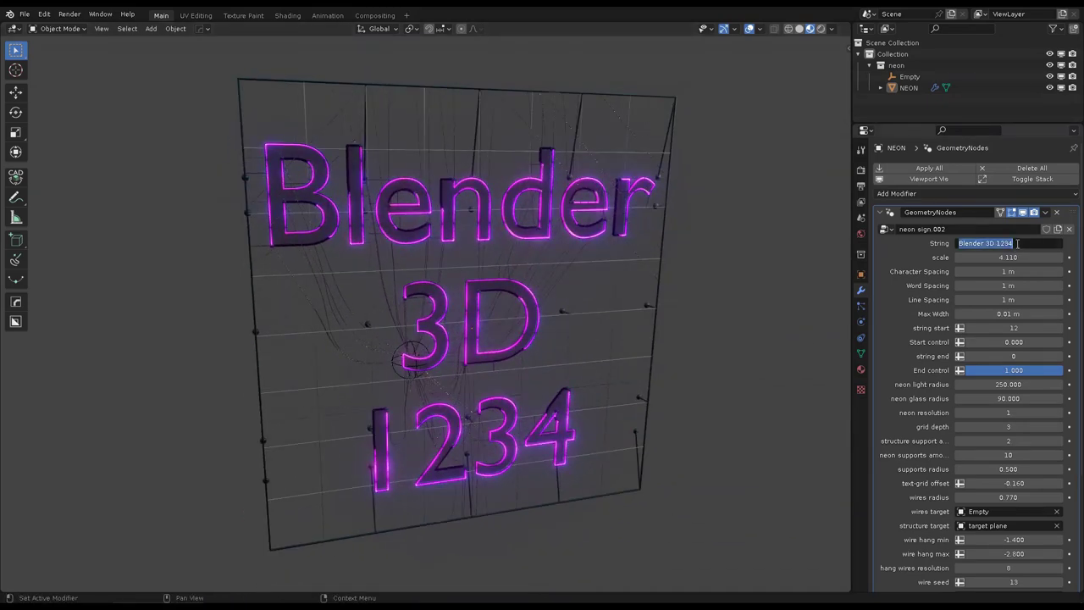
{"action": "type", "text": "3D"}
{"action": "key", "text": "Return"}
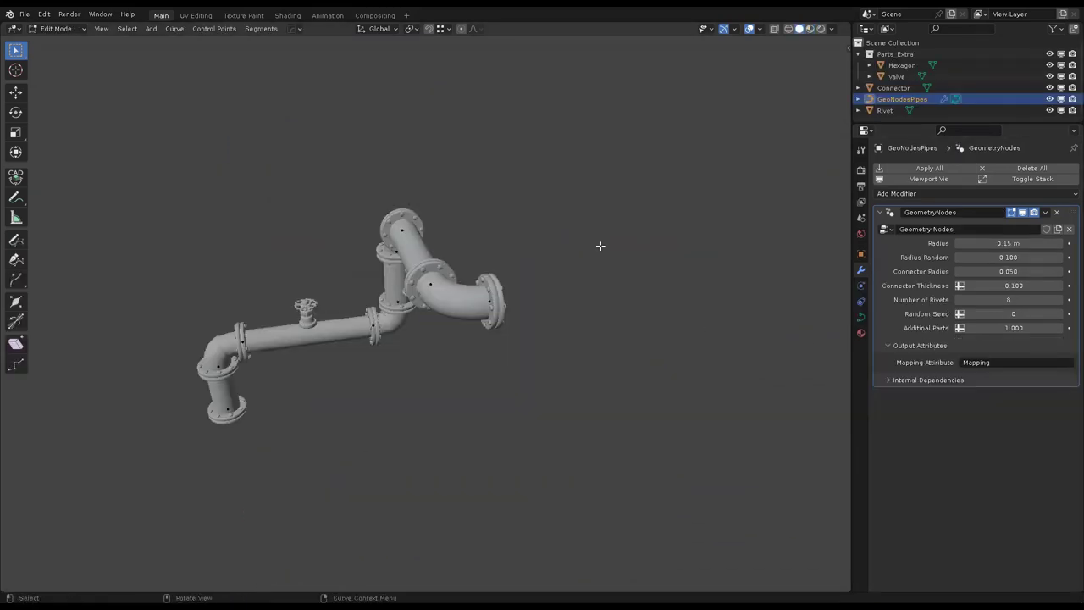
Step: Extrude the pipe end into a new section and place it
{"action": "key", "text": "g"}
{"action": "left_click", "coordinate": [781, 263]}
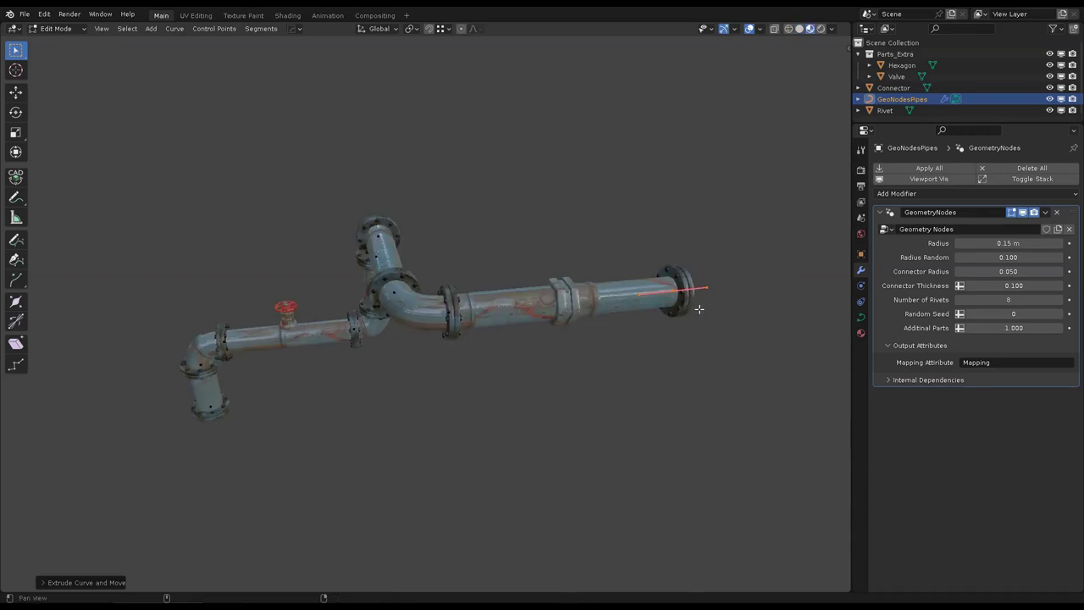
{"action": "middle_click_drag", "start_coordinate": [780, 264], "coordinate": [639, 297]}
{"action": "left_click", "coordinate": [657, 282]}
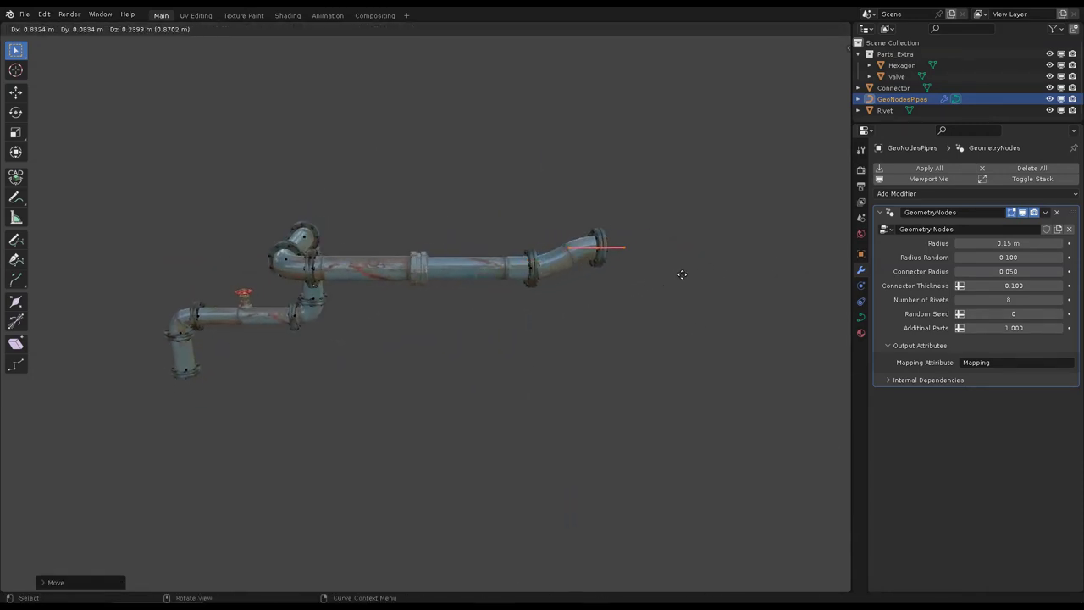
Step: Extrude two more pipe sections, constraining one to the X axis, and return to Object Mode
{"action": "key", "text": "e"}
{"action": "left_click", "coordinate": [703, 245]}
{"action": "mouse_move", "coordinate": [703, 245]}
{"action": "middle_mouse_down"}
{"action": "mouse_move", "coordinate": [582, 280]}
{"action": "mouse_move", "coordinate": [627, 284]}
{"action": "middle_mouse_up"}
{"action": "key", "text": "g"}
{"action": "key", "text": "x"}
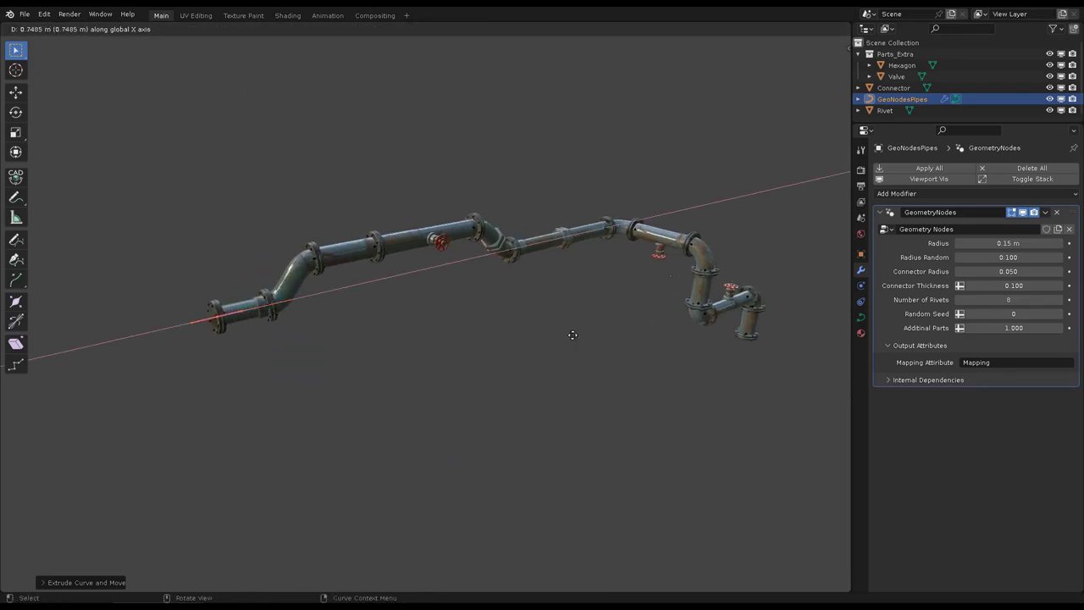
{"action": "middle_click_drag", "start_coordinate": [495, 333], "coordinate": [608, 318]}
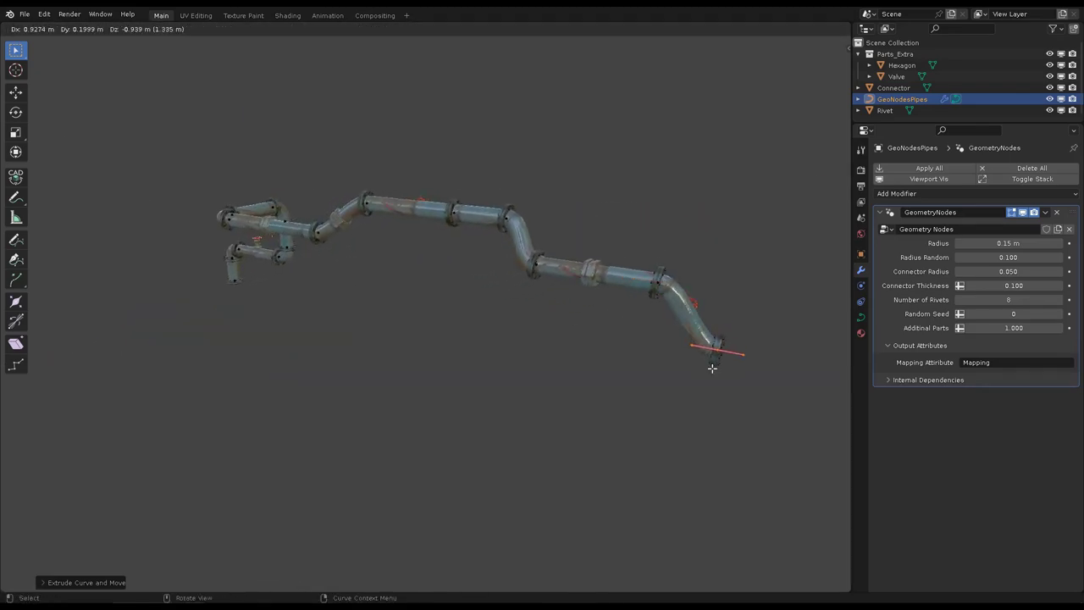
{"action": "mouse_move", "coordinate": [802, 345]}
{"action": "middle_mouse_down"}
{"action": "mouse_move", "coordinate": [586, 245]}
{"action": "mouse_move", "coordinate": [573, 256]}
{"action": "mouse_move", "coordinate": [666, 252]}
{"action": "mouse_move", "coordinate": [590, 259]}
{"action": "mouse_move", "coordinate": [586, 165]}
{"action": "middle_mouse_up"}
{"action": "key", "text": "Tab"}
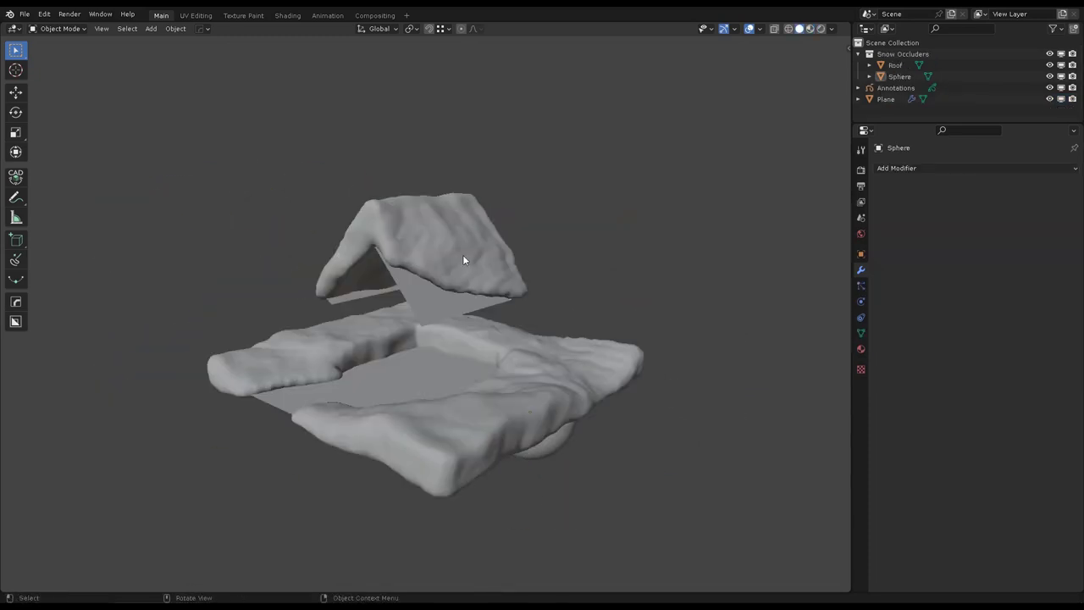
Step: Move the roof down toward the snowy plane so the snow cover reshapes around it
{"action": "key", "text": "g"}
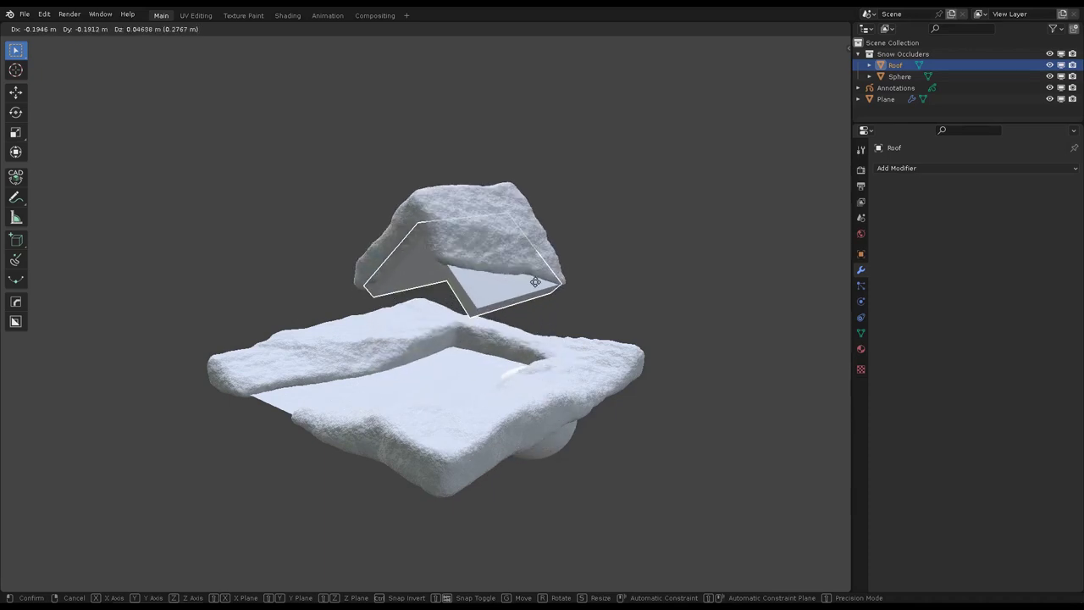
{"action": "left_click", "coordinate": [520, 256]}
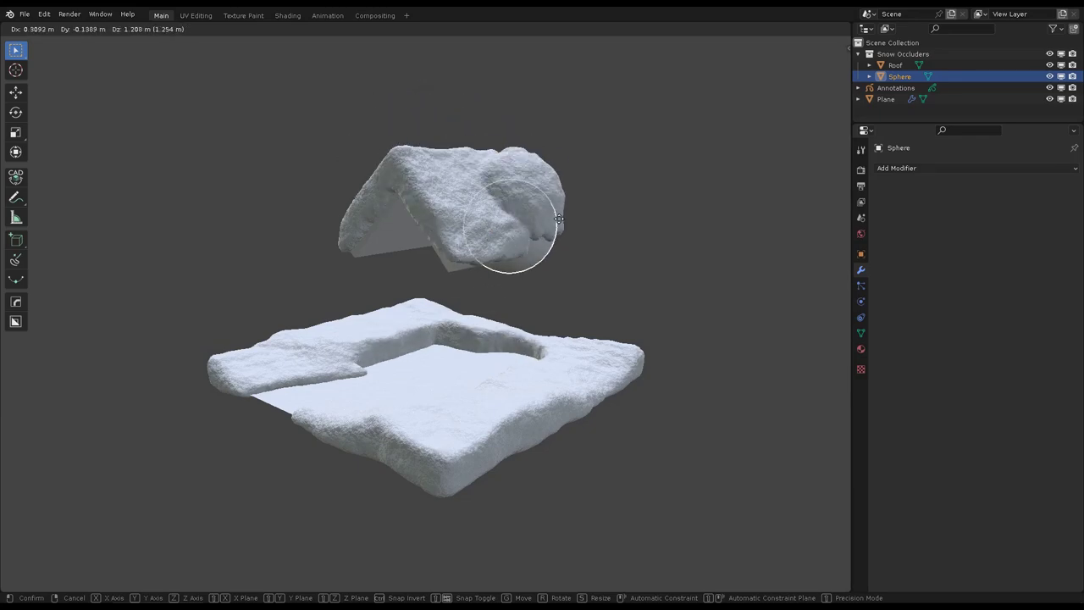
{"action": "left_click", "coordinate": [570, 220]}
{"action": "mouse_move", "coordinate": [570, 220]}
{"action": "middle_mouse_down"}
{"action": "mouse_move", "coordinate": [410, 276]}
{"action": "mouse_move", "coordinate": [468, 290]}
{"action": "middle_mouse_up"}
{"action": "left_click", "coordinate": [468, 290]}
{"action": "key", "text": "g"}
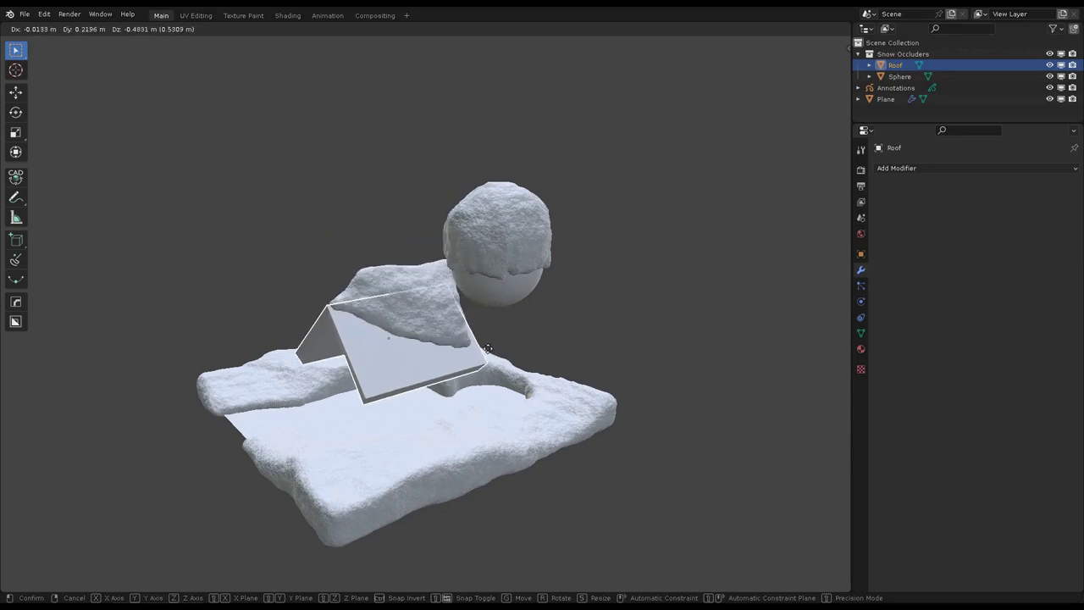
{"action": "middle_click_drag", "start_coordinate": [538, 279], "coordinate": [552, 265]}
{"action": "key", "text": "g"}
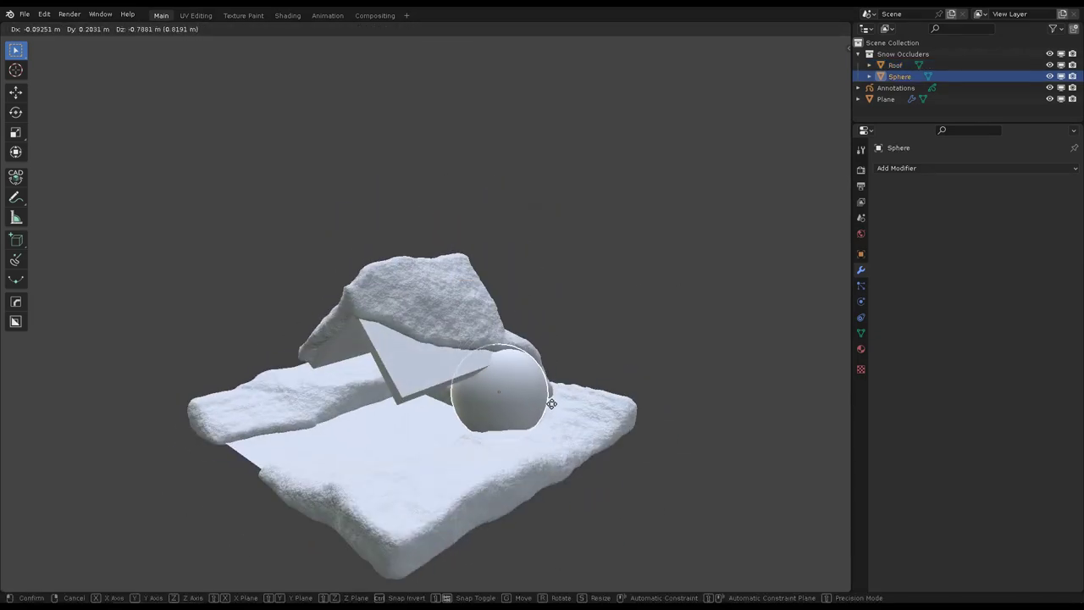
Step: Enlarge the sphere and slide it along the Y axis beside the roof over the snow
{"action": "left_click", "coordinate": [500, 372]}
{"action": "middle_click_drag", "start_coordinate": [500, 372], "coordinate": [488, 343]}
{"action": "key", "text": "g"}
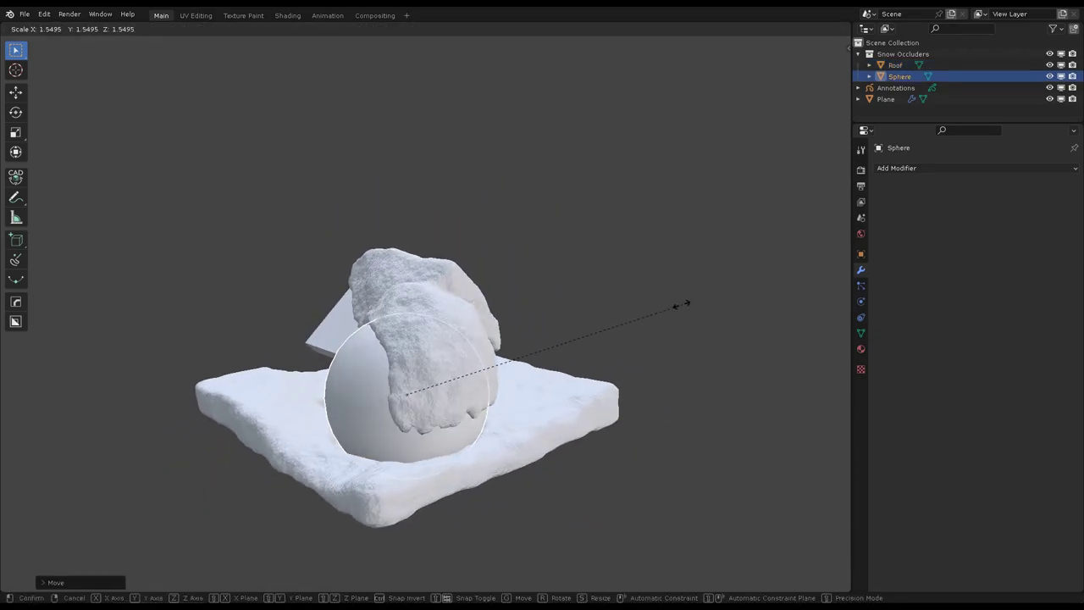
{"action": "left_click", "coordinate": [651, 320]}
{"action": "mouse_move", "coordinate": [650, 321]}
{"action": "middle_mouse_down"}
{"action": "mouse_move", "coordinate": [597, 277]}
{"action": "mouse_move", "coordinate": [561, 313]}
{"action": "middle_mouse_up"}
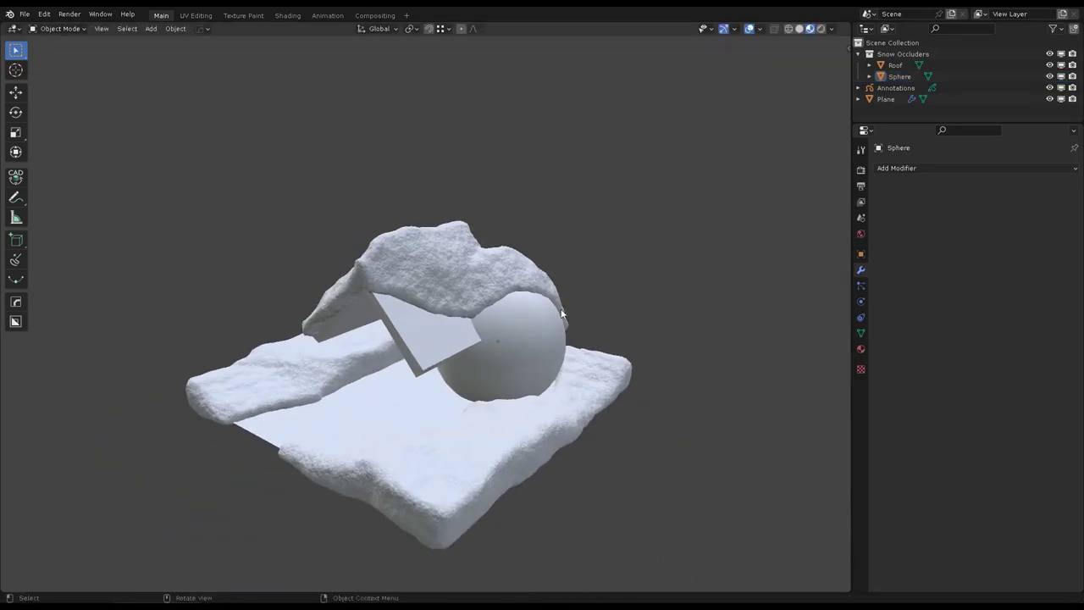
{"action": "left_click", "coordinate": [609, 299]}
{"action": "key", "text": "g"}
{"action": "key", "text": "y"}
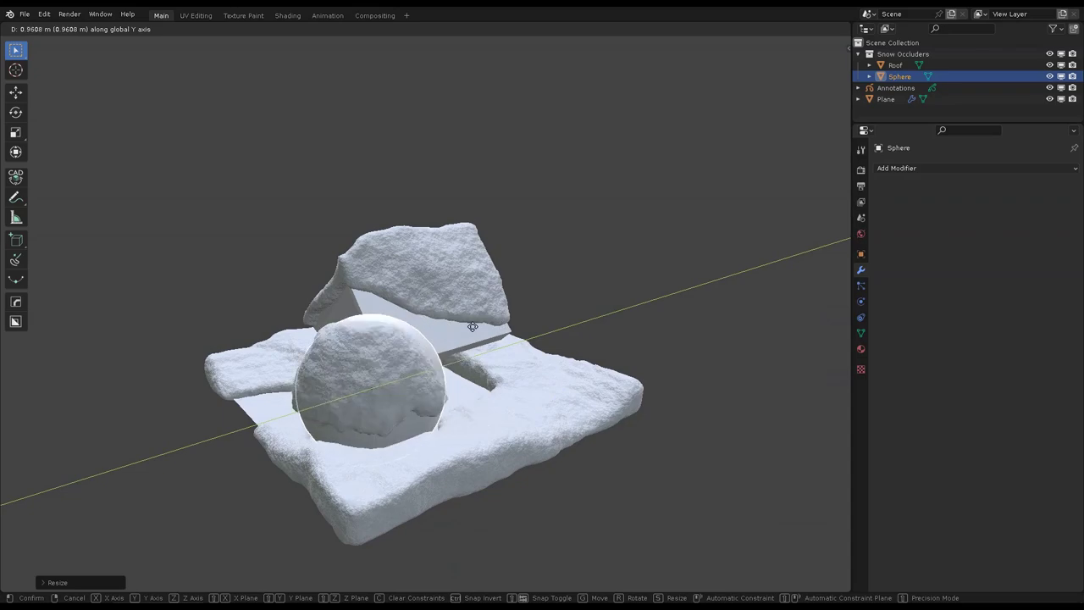
{"action": "left_click", "coordinate": [641, 322]}
{"action": "middle_click_drag", "start_coordinate": [642, 322], "coordinate": [498, 252]}
{"action": "left_click", "coordinate": [572, 279]}
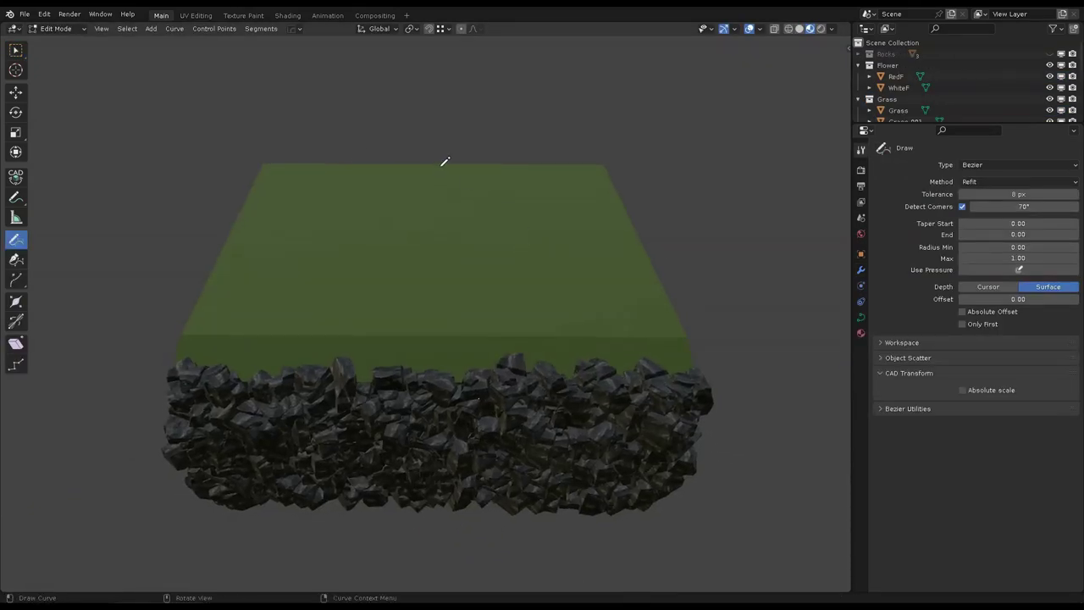
Step: Draw three waterfall curves down the rock block and one stream across the grass top
{"action": "left_click_drag", "start_coordinate": [314, 159], "coordinate": [257, 532]}
{"action": "key", "text": "space"}
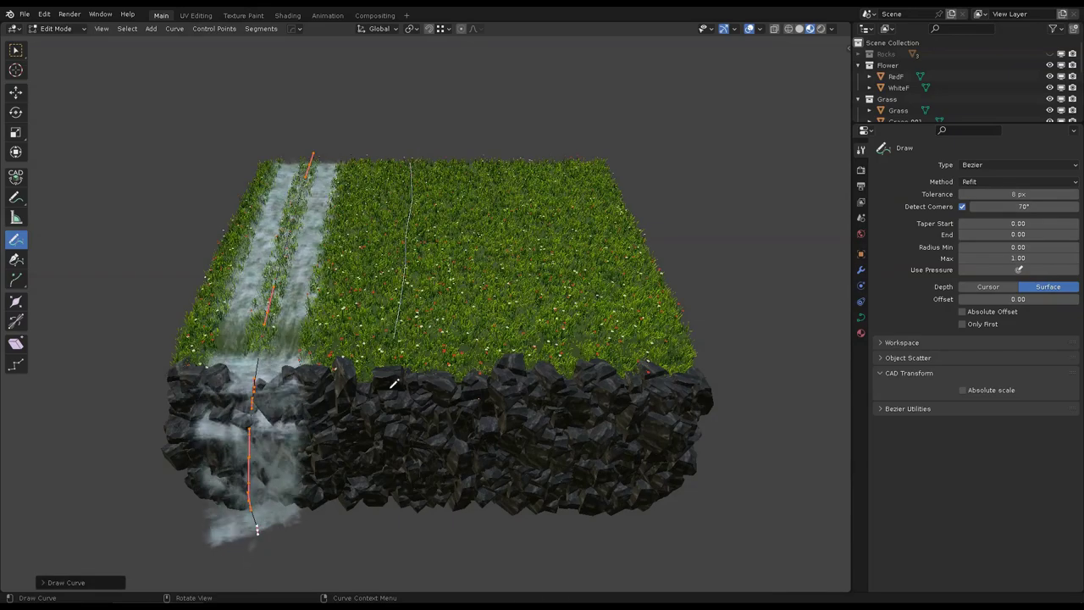
{"action": "left_click_drag", "start_coordinate": [394, 384], "coordinate": [388, 518]}
{"action": "left_click_drag", "start_coordinate": [518, 160], "coordinate": [517, 563]}
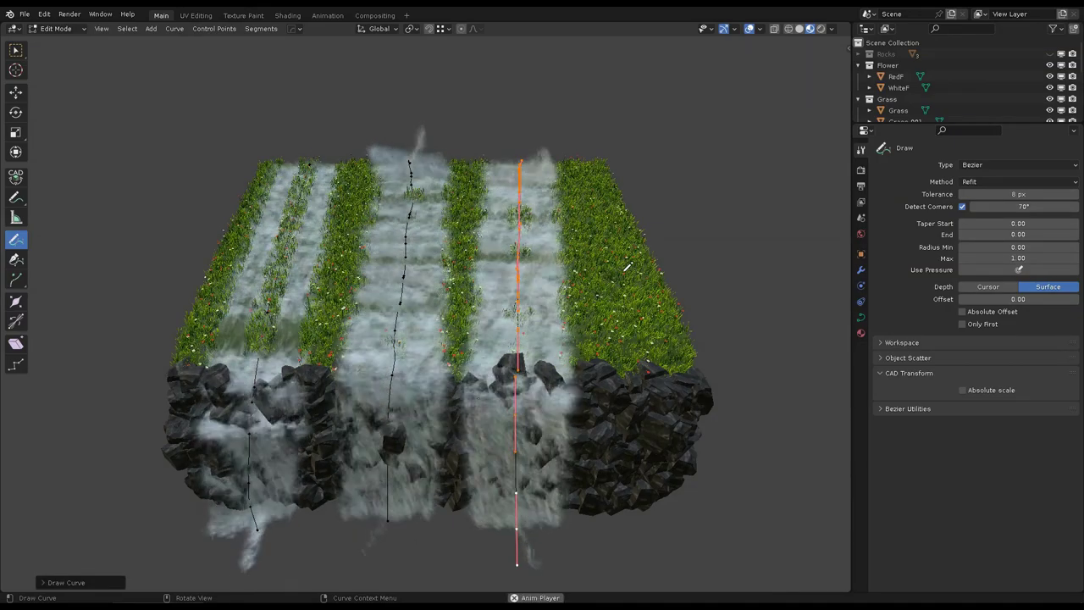
{"action": "left_click_drag", "start_coordinate": [641, 265], "coordinate": [440, 264]}
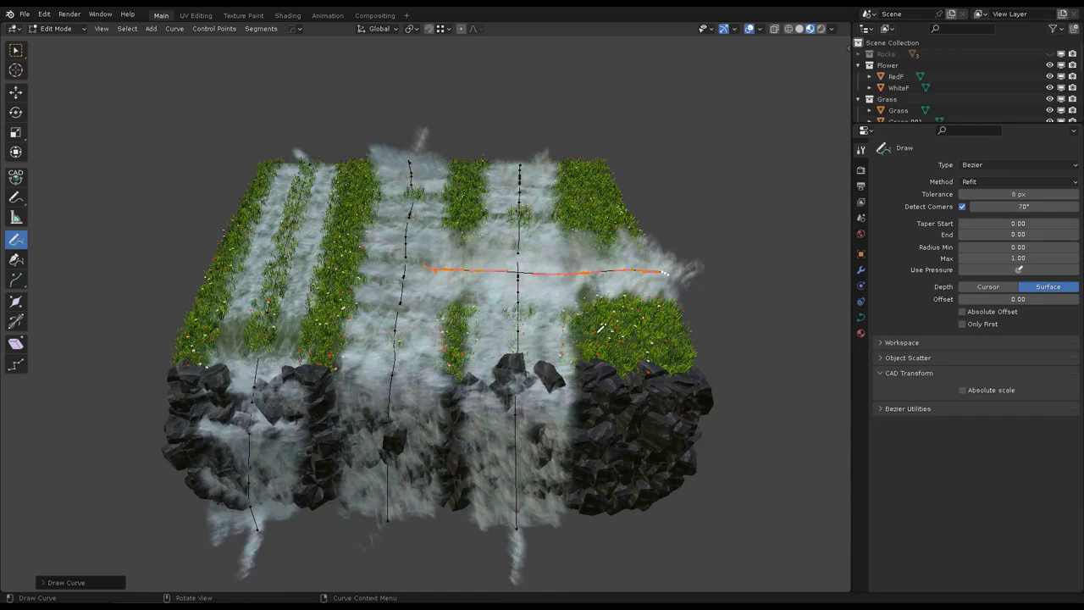
{"action": "middle_click_drag", "start_coordinate": [441, 264], "coordinate": [580, 264]}
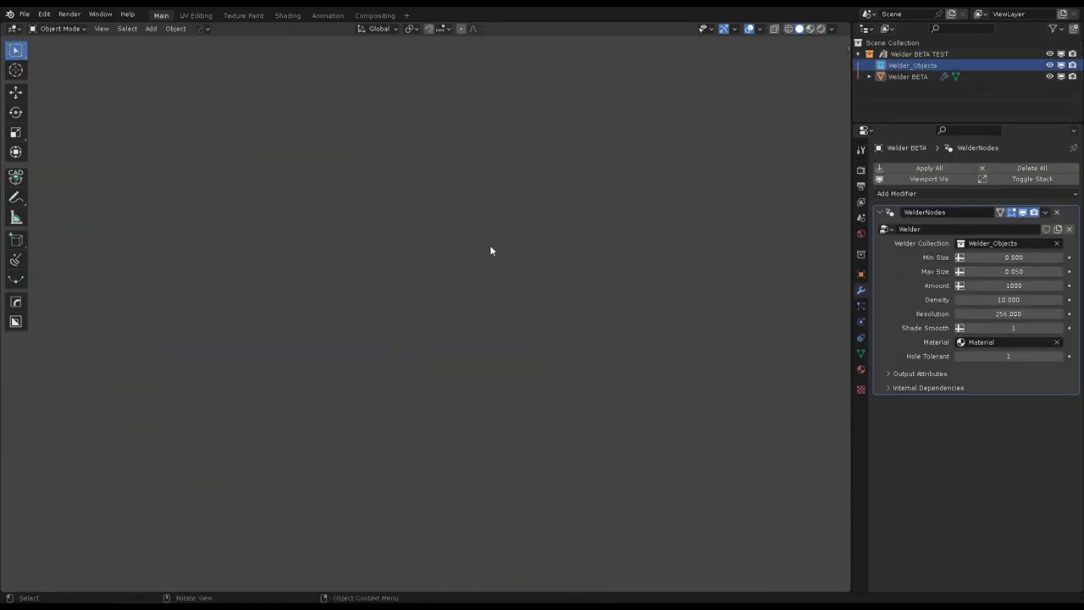
Step: Duplicate the cube and resize the copy
{"action": "key", "text": "shift+d"}
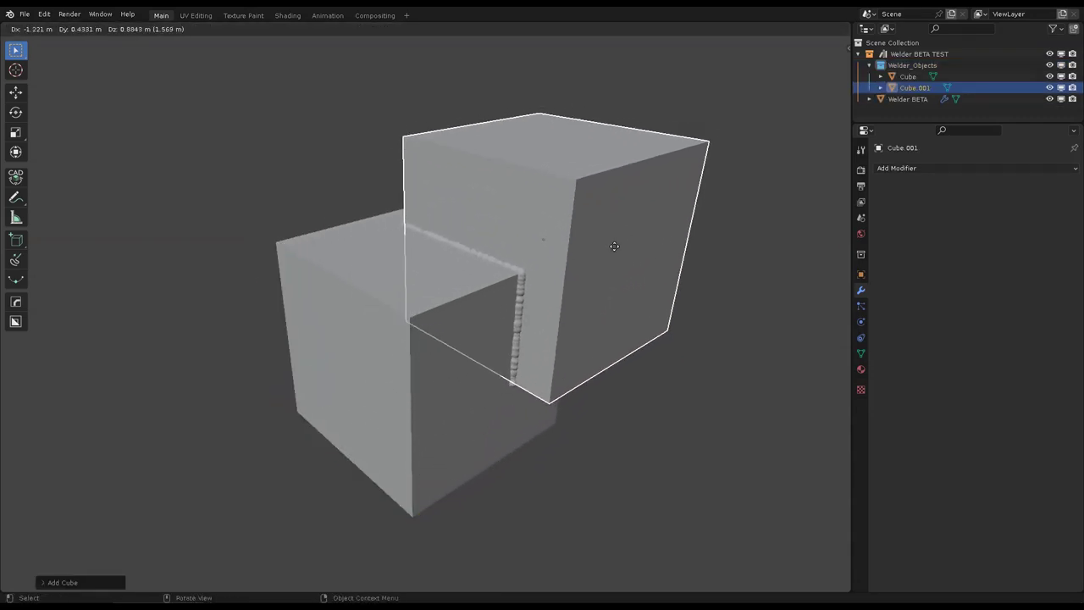
{"action": "key", "text": "s"}
{"action": "left_click", "coordinate": [677, 243]}
Step: Add a UV sphere with smooth shading and start moving it
{"action": "key", "text": "shift+a"}
{"action": "left_click", "coordinate": [545, 280]}
{"action": "right_click", "coordinate": [416, 290]}
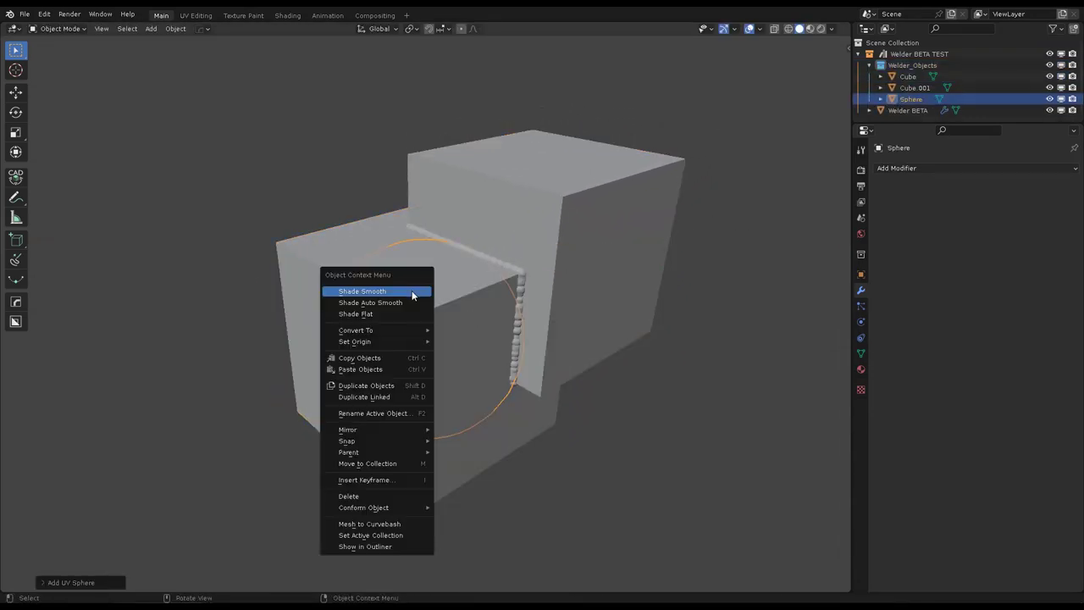
{"action": "left_click", "coordinate": [416, 291]}
{"action": "key", "text": "g"}
{"action": "mouse_move", "coordinate": [459, 265]}
{"action": "middle_mouse_down"}
{"action": "mouse_move", "coordinate": [585, 282]}
{"action": "mouse_move", "coordinate": [678, 273]}
{"action": "mouse_move", "coordinate": [622, 211]}
{"action": "mouse_move", "coordinate": [667, 217]}
{"action": "mouse_move", "coordinate": [535, 217]}
{"action": "mouse_move", "coordinate": [545, 206]}
{"action": "mouse_move", "coordinate": [610, 237]}
{"action": "mouse_move", "coordinate": [475, 263]}
{"action": "mouse_move", "coordinate": [550, 271]}
{"action": "middle_mouse_up"}
Step: Resize the second cube and set the sphere onto the cubes
{"action": "left_click", "coordinate": [610, 237]}
{"action": "key", "text": "s"}
{"action": "left_click", "coordinate": [567, 254]}
{"action": "left_click", "coordinate": [508, 279]}
{"action": "key", "text": "g"}
{"action": "left_click", "coordinate": [529, 278]}
Step: Duplicate the sphere and drop the copy in a new spot
{"action": "key", "text": "shift+d"}
{"action": "left_click", "coordinate": [645, 440]}
{"action": "mouse_move", "coordinate": [645, 440]}
{"action": "middle_mouse_down"}
{"action": "mouse_move", "coordinate": [613, 365]}
{"action": "mouse_move", "coordinate": [543, 279]}
{"action": "mouse_move", "coordinate": [425, 395]}
{"action": "middle_mouse_up"}
{"action": "left_click", "coordinate": [426, 395]}
{"action": "key", "text": "g"}
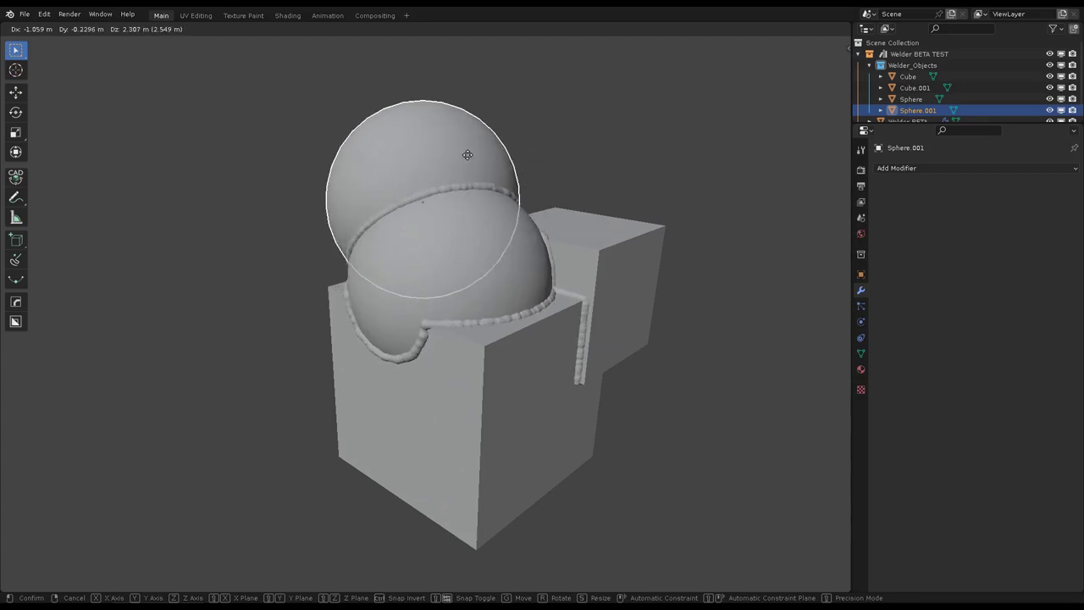
{"action": "left_click", "coordinate": [431, 212]}
Step: Move the smaller sphere against the cube and enlarge it so weld beads form
{"action": "mouse_move", "coordinate": [432, 213]}
{"action": "middle_mouse_down"}
{"action": "mouse_move", "coordinate": [596, 232]}
{"action": "mouse_move", "coordinate": [438, 214]}
{"action": "mouse_move", "coordinate": [511, 293]}
{"action": "mouse_move", "coordinate": [508, 254]}
{"action": "middle_mouse_up"}
{"action": "left_click", "coordinate": [510, 294]}
{"action": "key", "text": "g"}
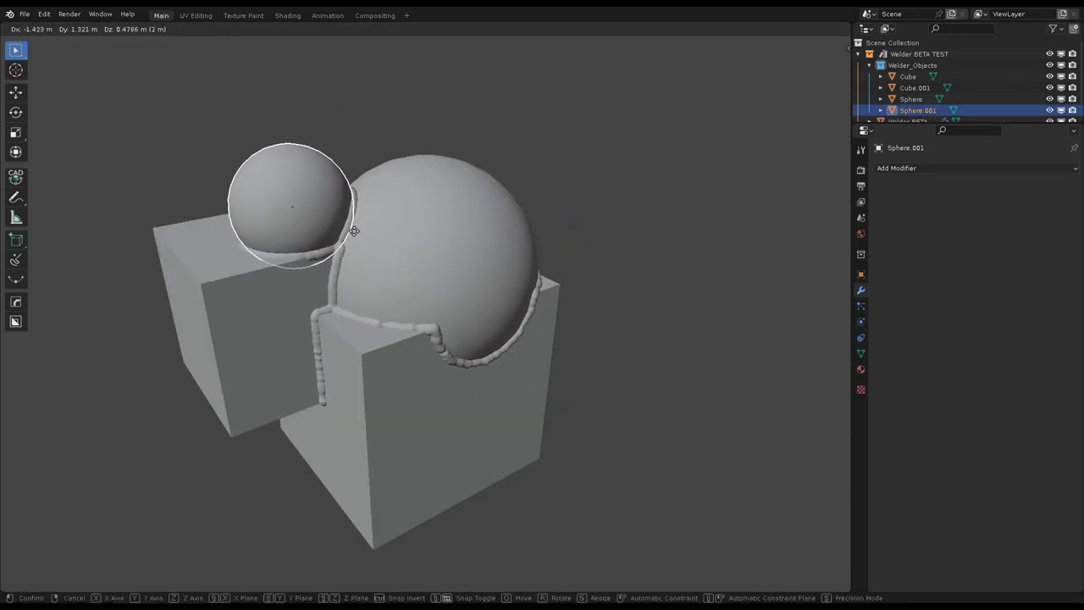
{"action": "left_click", "coordinate": [357, 244]}
{"action": "mouse_move", "coordinate": [357, 244]}
{"action": "middle_mouse_down"}
{"action": "mouse_move", "coordinate": [518, 251]}
{"action": "mouse_move", "coordinate": [405, 278]}
{"action": "middle_mouse_up"}
{"action": "left_click", "coordinate": [405, 278]}
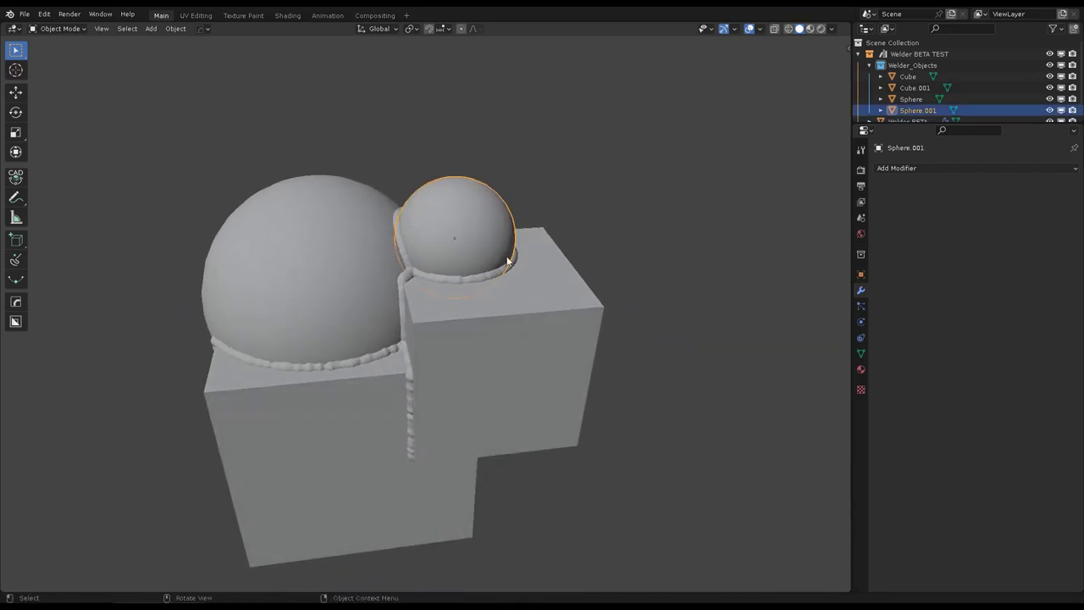
{"action": "key", "text": "g"}
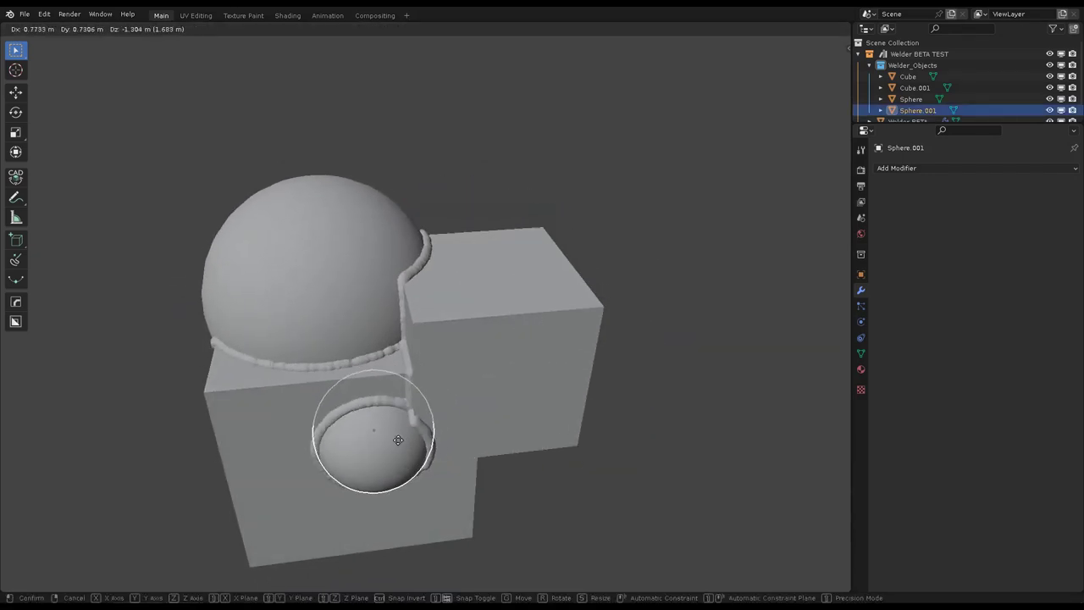
{"action": "left_click", "coordinate": [398, 440]}
{"action": "middle_click_drag", "start_coordinate": [398, 439], "coordinate": [470, 376]}
{"action": "key", "text": "s"}
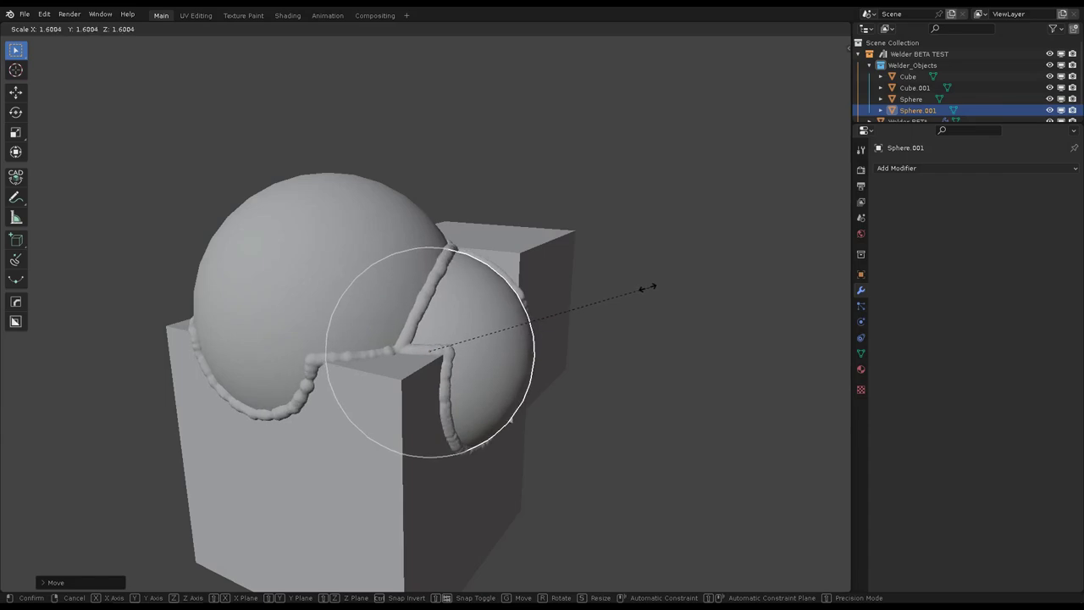
{"action": "left_click", "coordinate": [647, 288]}
{"action": "mouse_move", "coordinate": [647, 288]}
{"action": "middle_mouse_down"}
{"action": "mouse_move", "coordinate": [632, 295]}
{"action": "mouse_move", "coordinate": [664, 291]}
{"action": "mouse_move", "coordinate": [654, 266]}
{"action": "middle_mouse_up"}
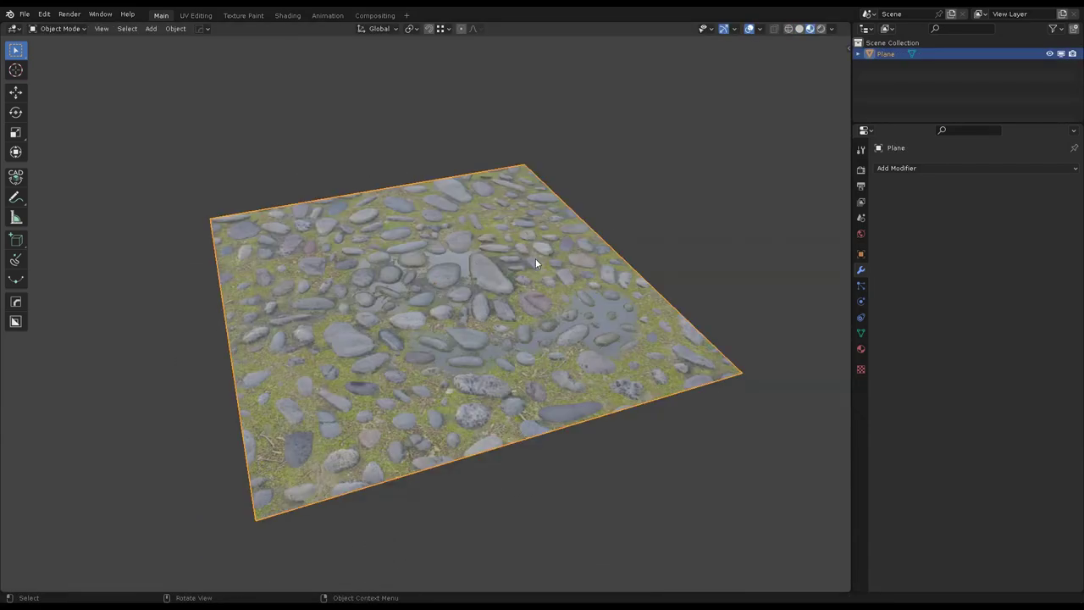
Step: Switch the cobblestone plane to Vertex Paint and paint shallow puddles onto it
{"action": "scroll", "coordinate": [543, 254], "scroll_direction": "up", "scroll_amount": 3}
{"action": "key", "text": "ctrl+Tab"}
{"action": "left_click", "coordinate": [533, 251]}
{"action": "middle_click_drag", "start_coordinate": [533, 252], "coordinate": [563, 284]}
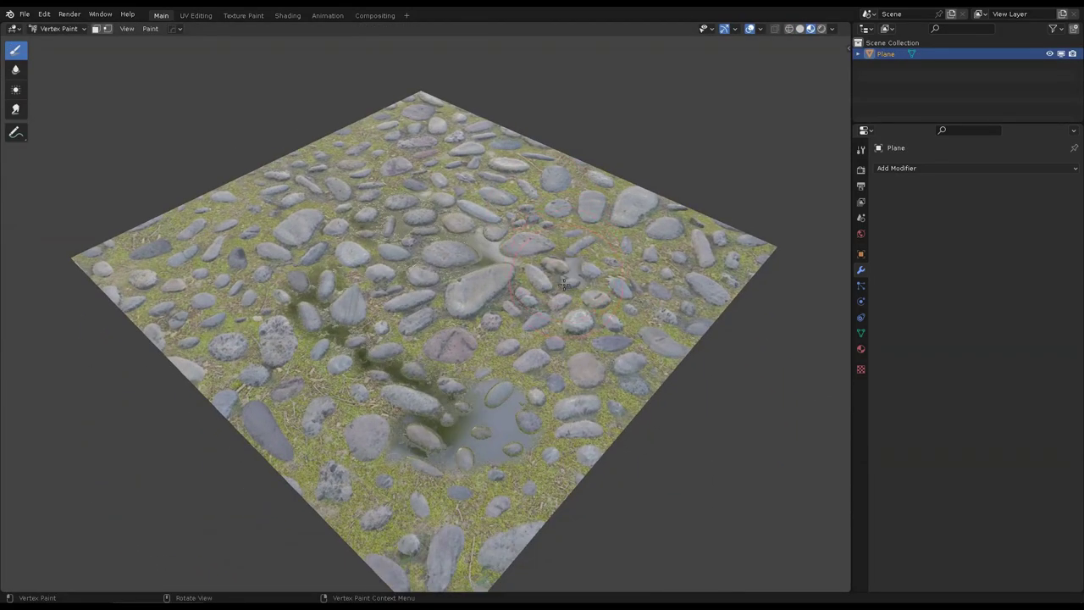
{"action": "middle_click_drag", "start_coordinate": [331, 244], "coordinate": [416, 363]}
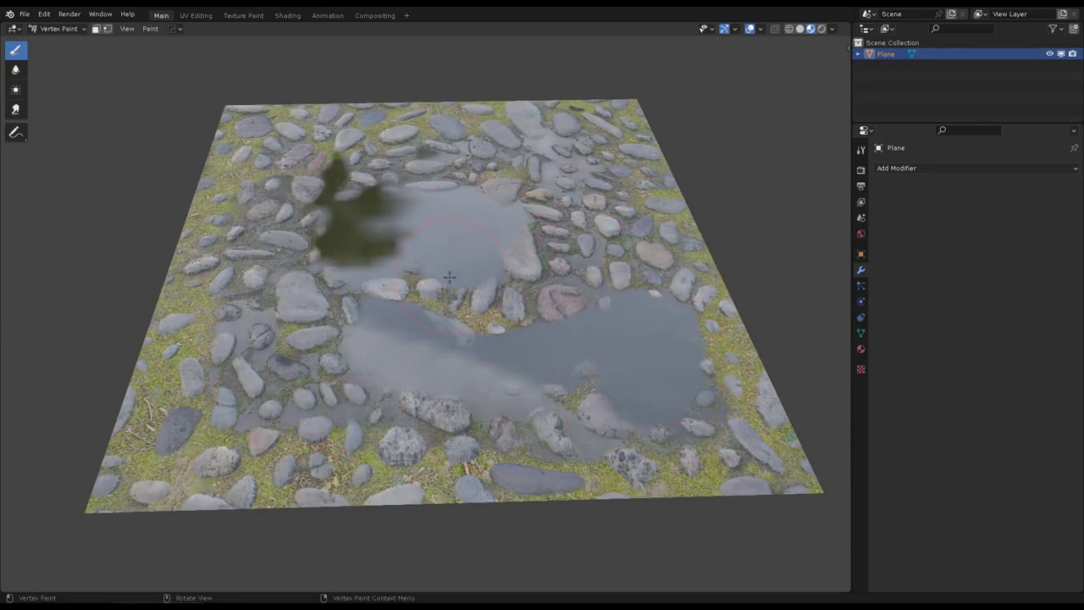
{"action": "middle_click_drag", "start_coordinate": [450, 277], "coordinate": [492, 288]}
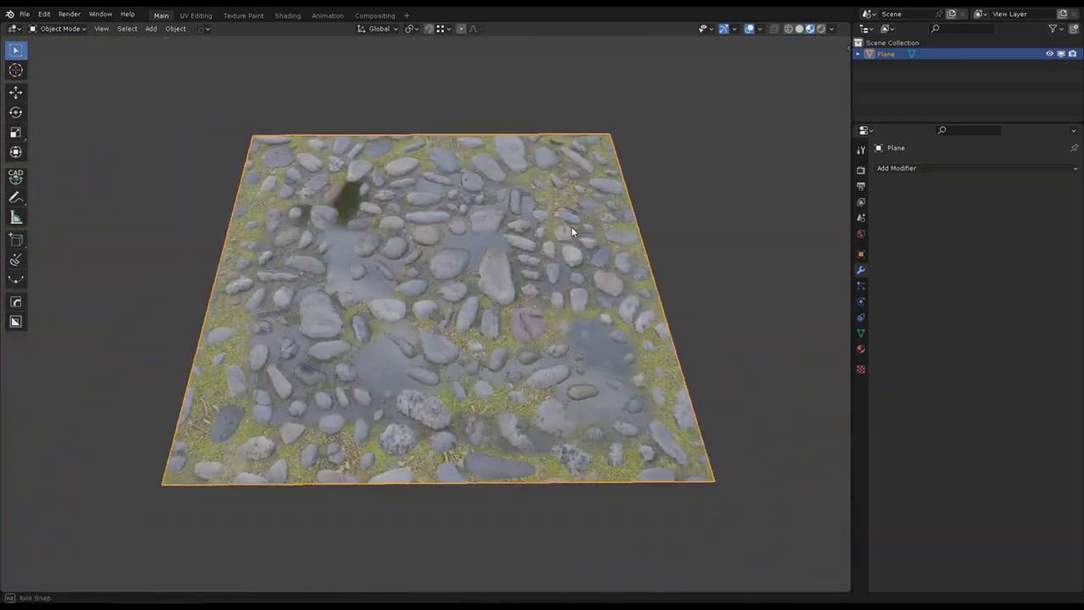
Step: Put the grass plane into Vertex Paint mode and adjust the brush radius
{"action": "key", "text": "ctrl+Tab"}
{"action": "left_click", "coordinate": [605, 197]}
{"action": "key", "text": "f"}
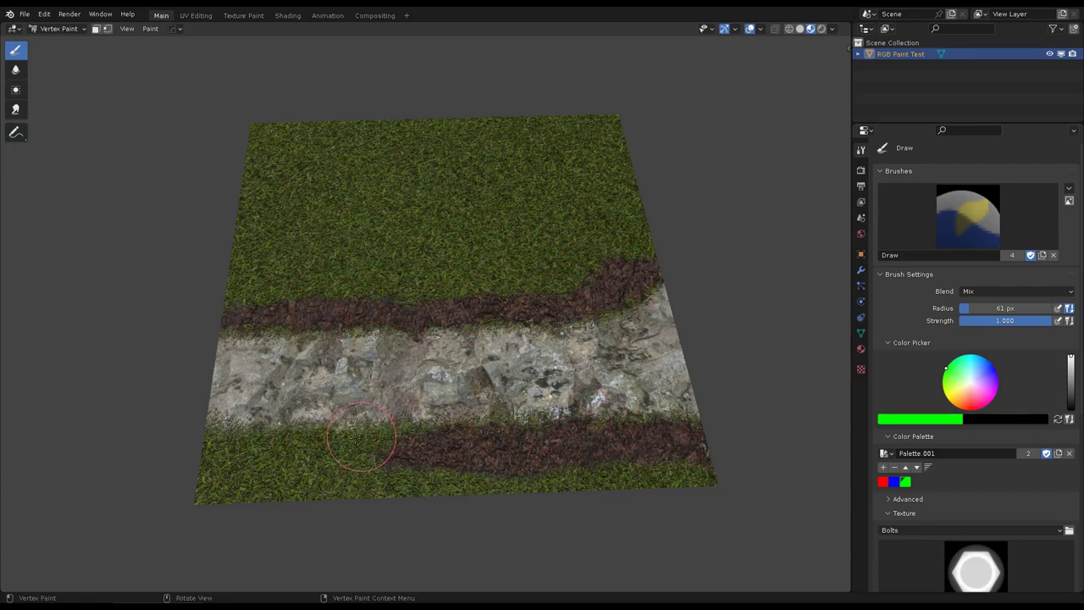
Step: Paint a dirt band below the rock strip, then switch the paint colour to red
{"action": "middle_click_drag", "start_coordinate": [597, 297], "coordinate": [917, 505]}
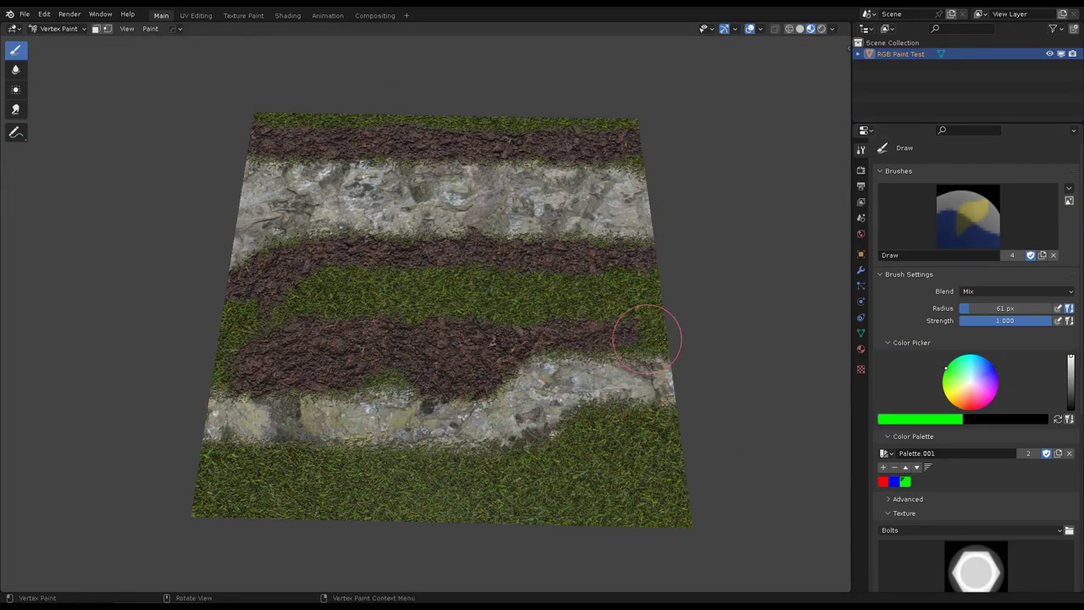
{"action": "middle_click_drag", "start_coordinate": [647, 339], "coordinate": [404, 455]}
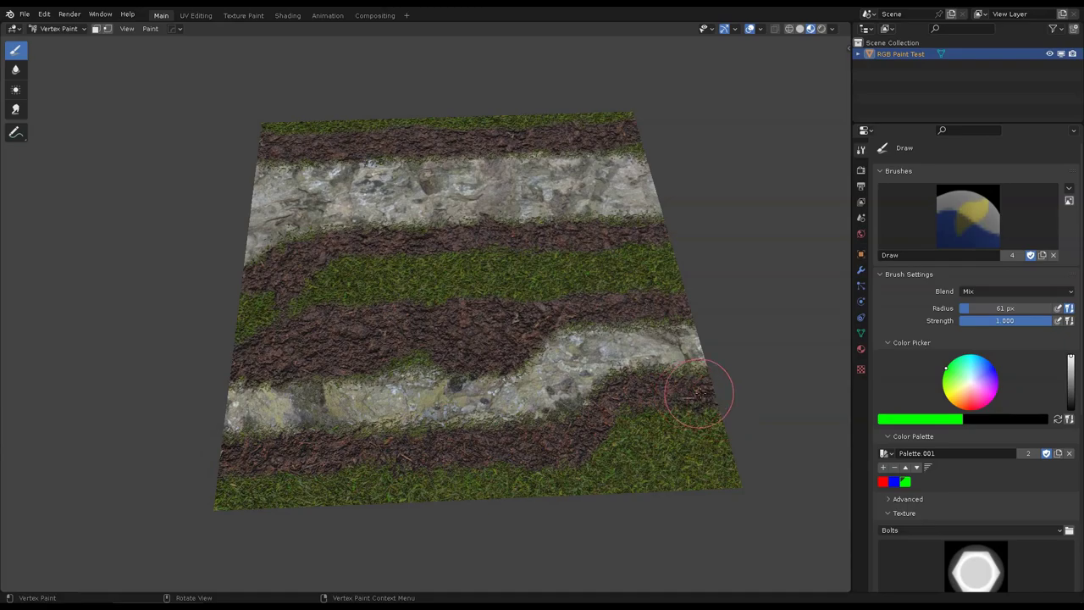
{"action": "middle_click_drag", "start_coordinate": [699, 392], "coordinate": [542, 292]}
{"action": "key", "text": "x"}
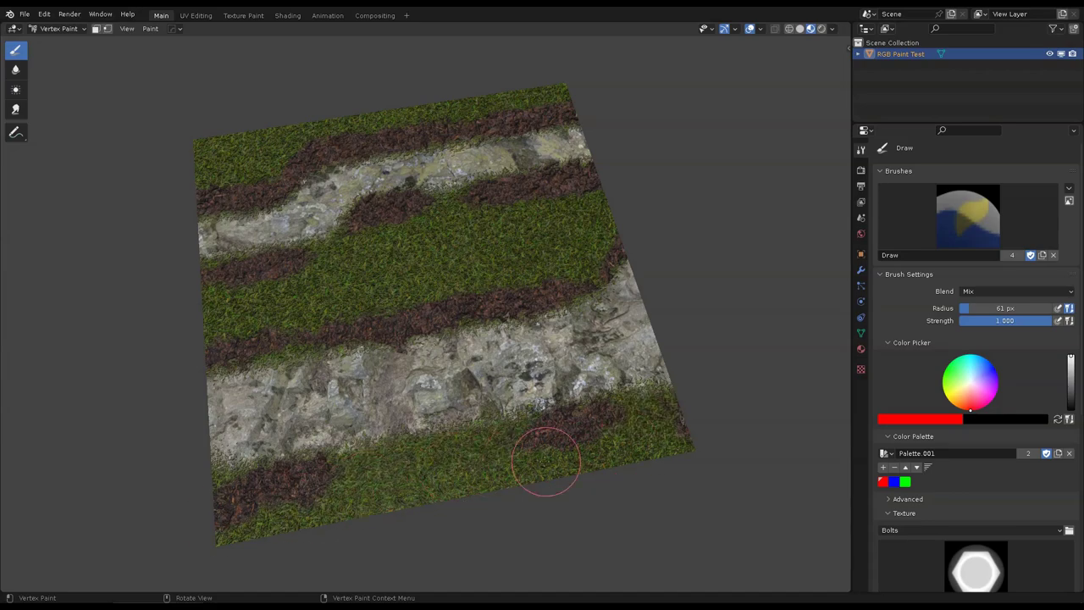
{"action": "middle_click_drag", "start_coordinate": [546, 462], "coordinate": [509, 398]}
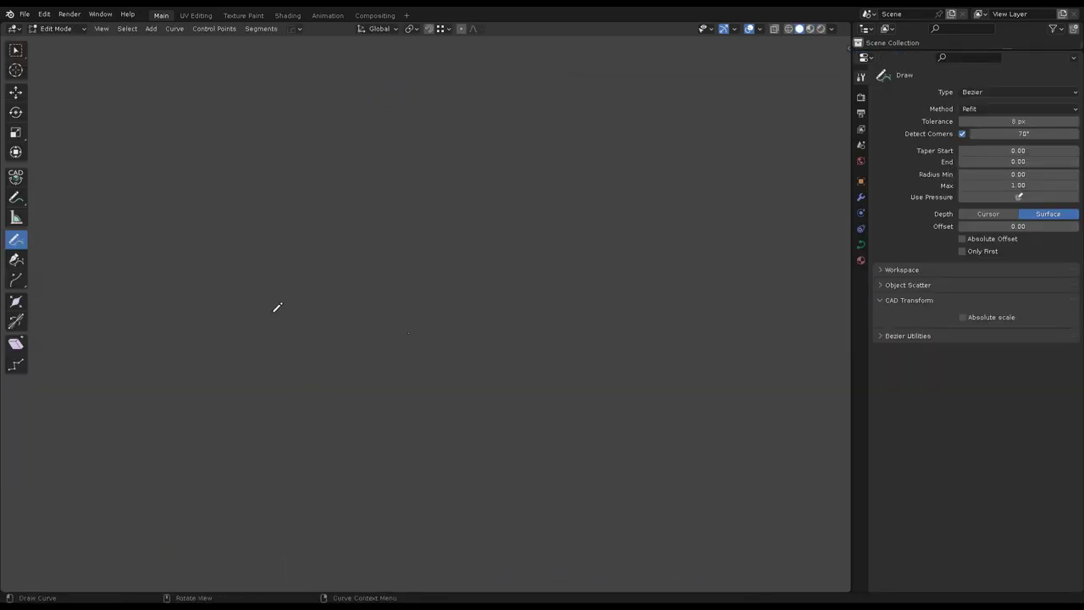
Step: Select all the trail curves and move them among the running figures
{"action": "mouse_move", "coordinate": [490, 269]}
{"action": "middle_mouse_down"}
{"action": "mouse_move", "coordinate": [426, 211]}
{"action": "mouse_move", "coordinate": [508, 198]}
{"action": "mouse_move", "coordinate": [540, 218]}
{"action": "middle_mouse_up"}
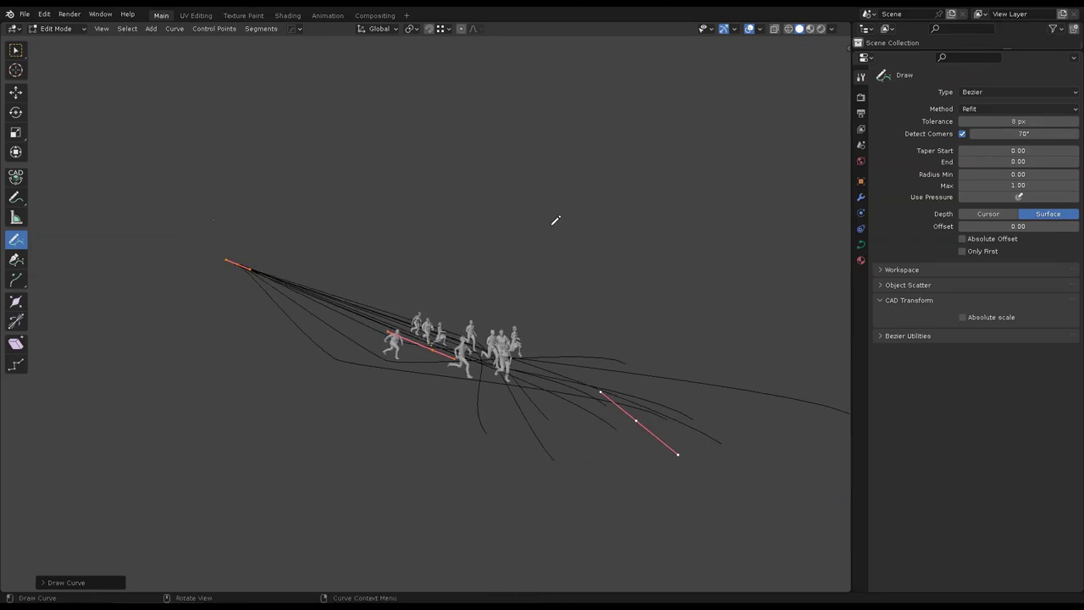
{"action": "key", "text": "w"}
{"action": "key", "text": "a"}
{"action": "key", "text": "alt+a"}
{"action": "middle_click_drag", "start_coordinate": [559, 329], "coordinate": [524, 388]}
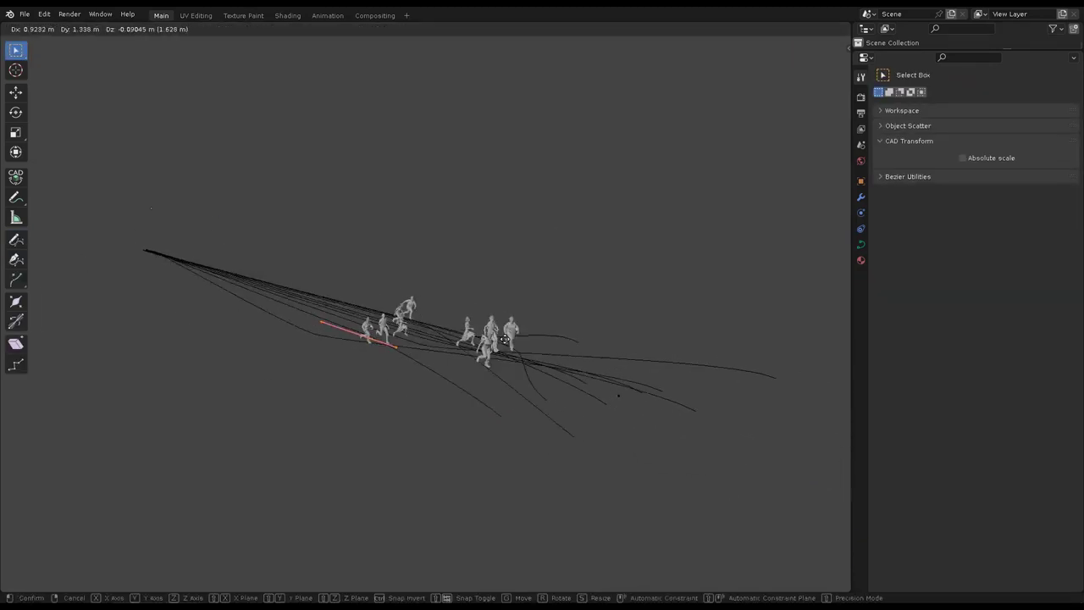
{"action": "left_click", "coordinate": [505, 339]}
{"action": "middle_click_drag", "start_coordinate": [505, 339], "coordinate": [592, 282]}
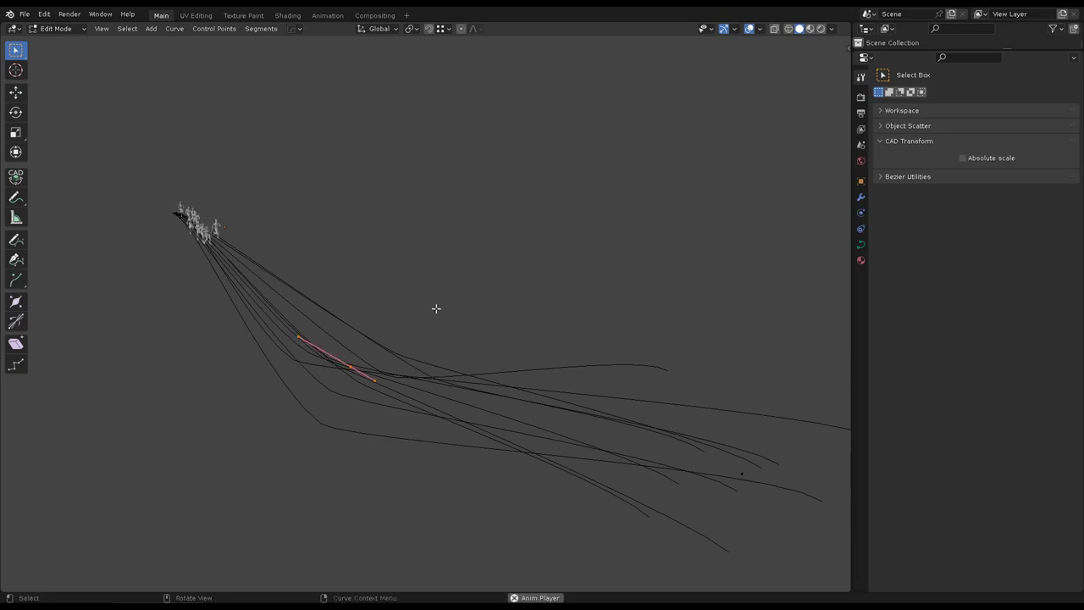
{"action": "mouse_move", "coordinate": [437, 308]}
{"action": "middle_mouse_down"}
{"action": "mouse_move", "coordinate": [494, 297]}
{"action": "mouse_move", "coordinate": [592, 430]}
{"action": "middle_mouse_up"}
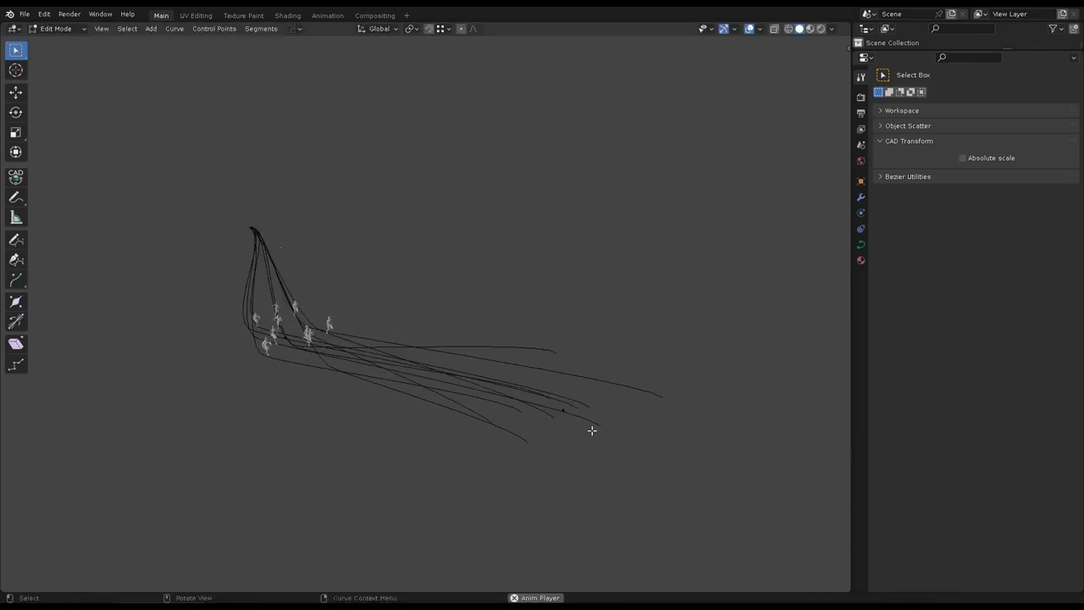
{"action": "left_click", "coordinate": [715, 411]}
Step: Reposition the selected curve segment in Edit Mode, then return to Object Mode and deselect
{"action": "key", "text": "Tab"}
{"action": "mouse_move", "coordinate": [595, 275]}
{"action": "middle_mouse_down"}
{"action": "mouse_move", "coordinate": [423, 327]}
{"action": "mouse_move", "coordinate": [450, 392]}
{"action": "mouse_move", "coordinate": [423, 365]}
{"action": "middle_mouse_up"}
{"action": "key", "text": "Tab"}
{"action": "key", "text": "g"}
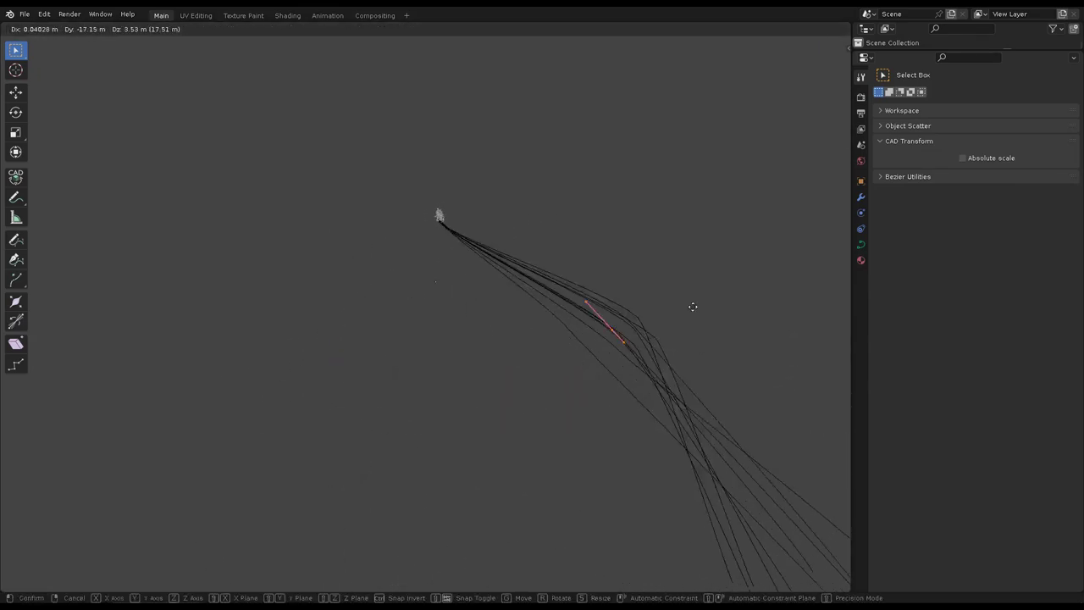
{"action": "left_click", "coordinate": [641, 408]}
{"action": "middle_click_drag", "start_coordinate": [642, 408], "coordinate": [566, 371]}
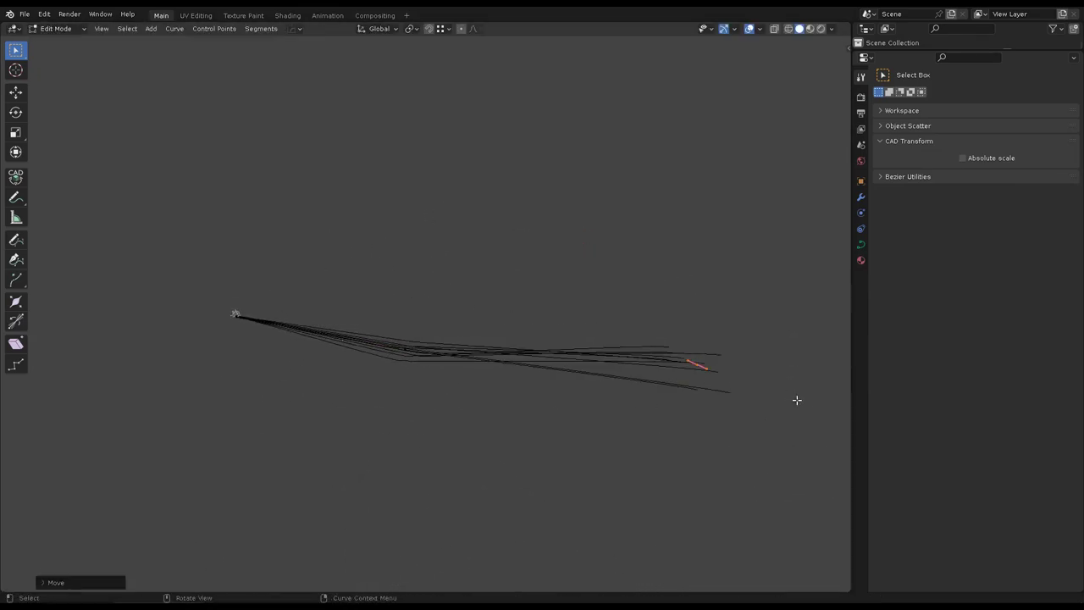
{"action": "key", "text": "Tab"}
{"action": "middle_click_drag", "start_coordinate": [796, 400], "coordinate": [556, 307]}
{"action": "left_click", "coordinate": [527, 295]}
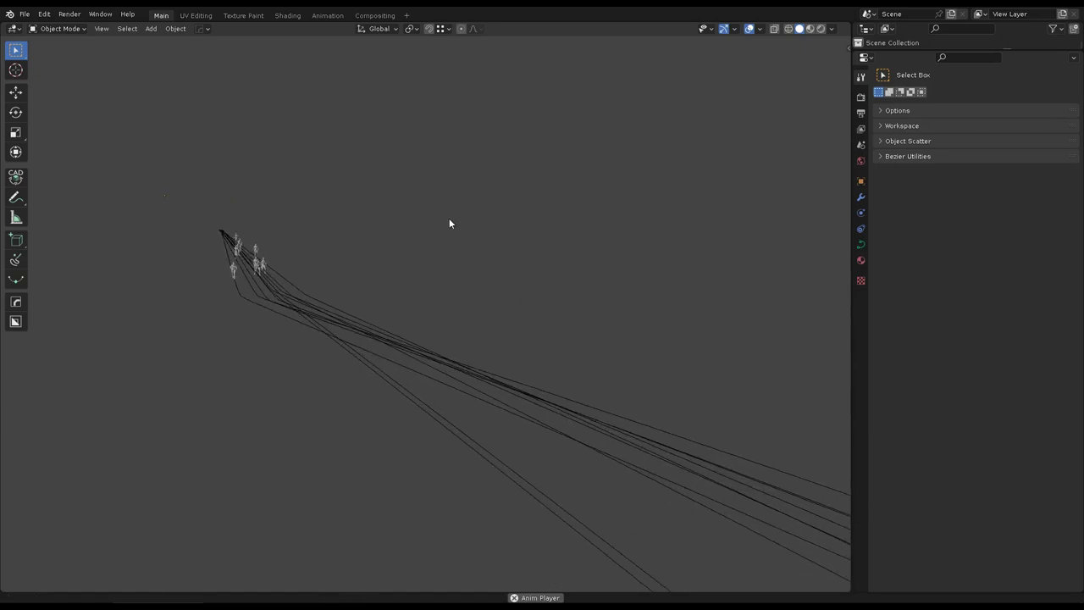
{"action": "middle_click_drag", "start_coordinate": [450, 220], "coordinate": [424, 252]}
{"action": "middle_click_drag", "start_coordinate": [536, 282], "coordinate": [594, 243], "text": "shift"}
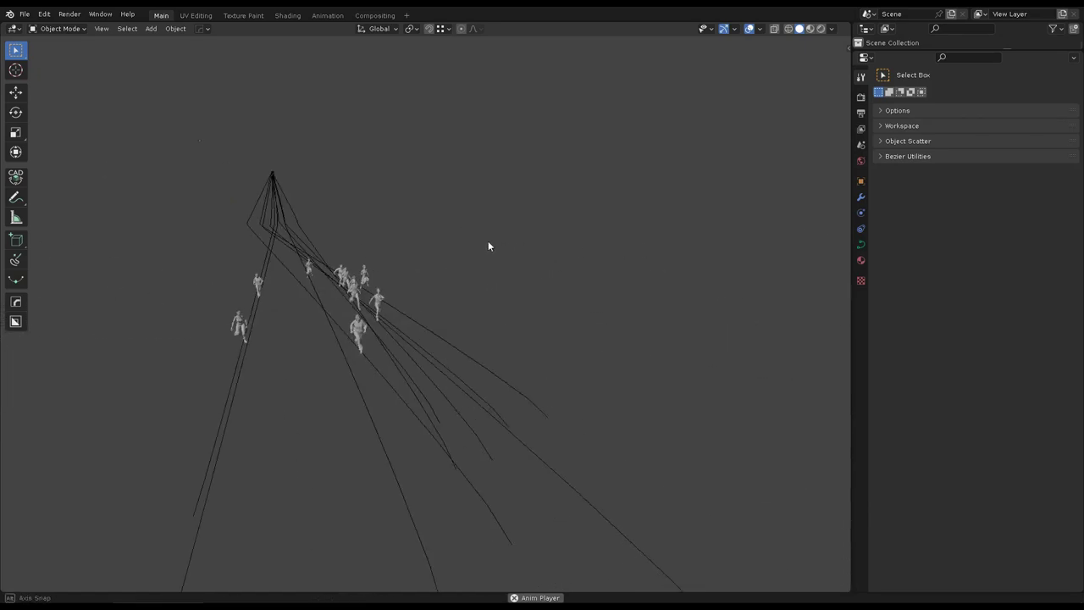
{"action": "middle_click_drag", "start_coordinate": [488, 245], "coordinate": [460, 243]}
{"action": "mouse_move", "coordinate": [549, 252]}
{"action": "middle_mouse_down"}
{"action": "mouse_move", "coordinate": [646, 272]}
{"action": "mouse_move", "coordinate": [449, 236]}
{"action": "mouse_move", "coordinate": [533, 254]}
{"action": "middle_mouse_up"}
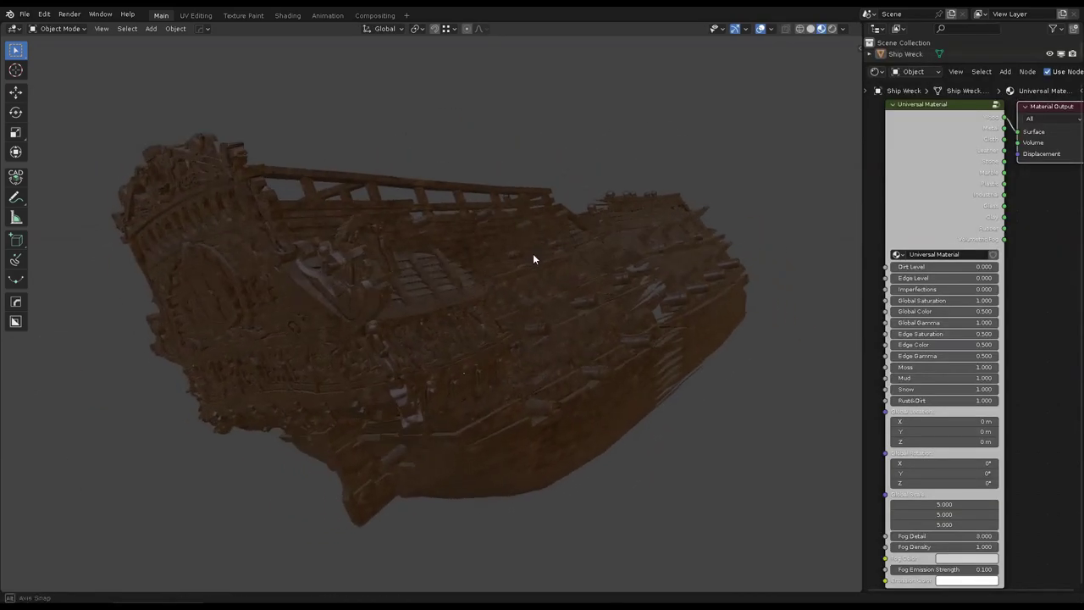
Step: Increase the Moss amount in the Universal Material to tint the shipwreck green
{"action": "scroll", "coordinate": [1028, 380], "scroll_direction": "up", "scroll_amount": 1}
{"action": "left_click_drag", "start_coordinate": [1000, 373], "coordinate": [932, 373]}
{"action": "mouse_move", "coordinate": [559, 280]}
{"action": "middle_mouse_down"}
{"action": "mouse_move", "coordinate": [490, 327]}
{"action": "mouse_move", "coordinate": [443, 293]}
{"action": "mouse_move", "coordinate": [492, 281]}
{"action": "mouse_move", "coordinate": [520, 300]}
{"action": "middle_mouse_up"}
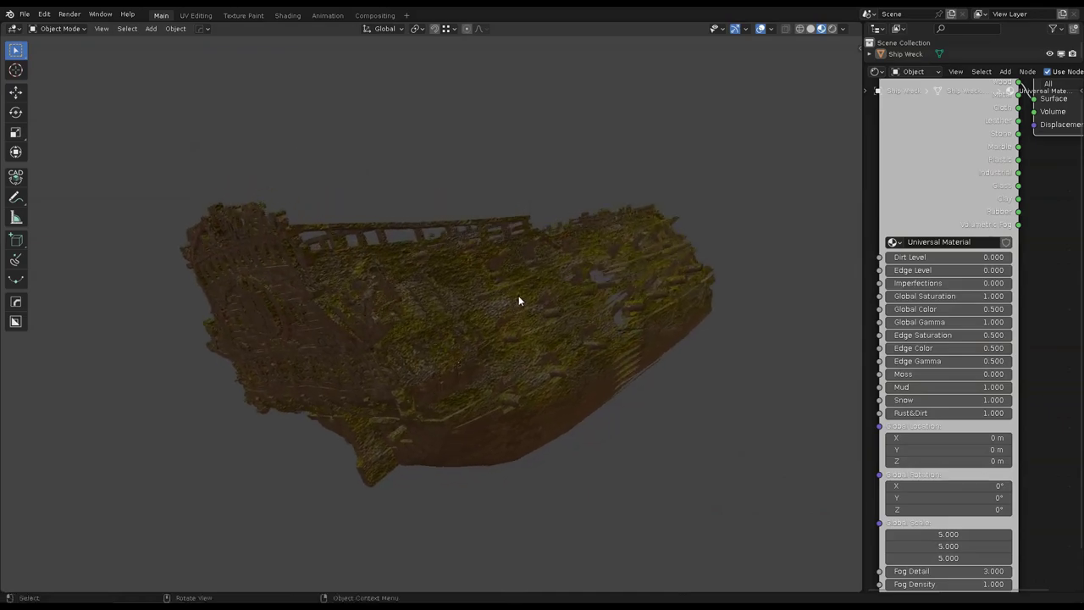
Step: Adjust the Mud amount and raise Snow to 1 for a brown ship
{"action": "mouse_move", "coordinate": [941, 387]}
{"action": "left_mouse_down"}
{"action": "mouse_move", "coordinate": [1008, 387]}
{"action": "mouse_move", "coordinate": [932, 400]}
{"action": "left_mouse_up"}
{"action": "mouse_move", "coordinate": [593, 322]}
{"action": "middle_mouse_down"}
{"action": "mouse_move", "coordinate": [732, 302]}
{"action": "mouse_move", "coordinate": [653, 325]}
{"action": "mouse_move", "coordinate": [669, 266]}
{"action": "mouse_move", "coordinate": [686, 313]}
{"action": "mouse_move", "coordinate": [712, 283]}
{"action": "middle_mouse_up"}
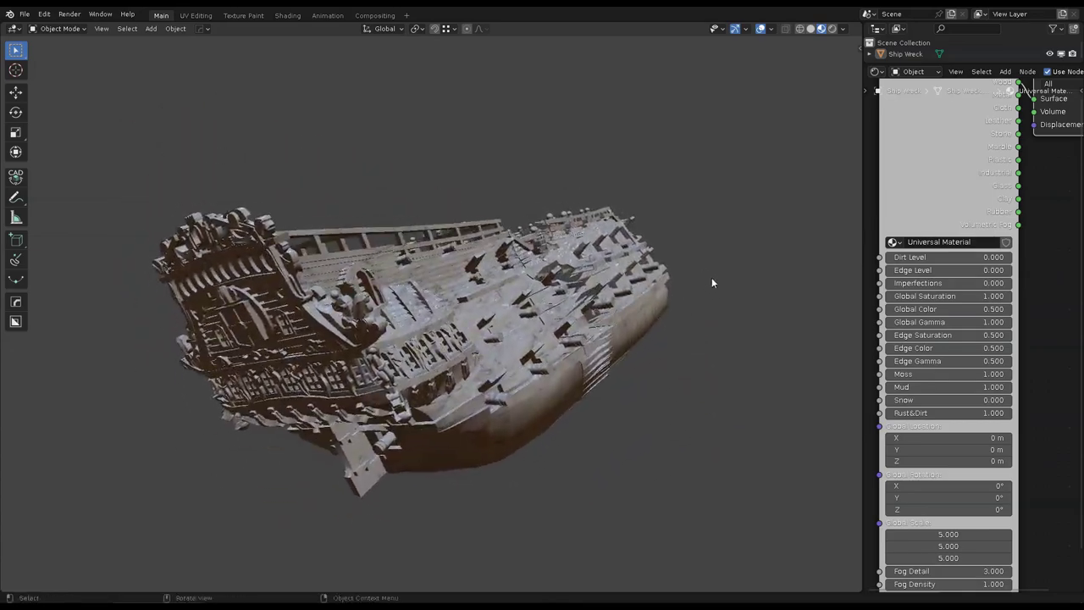
{"action": "left_click_drag", "start_coordinate": [932, 400], "coordinate": [1000, 400]}
{"action": "mouse_move", "coordinate": [677, 339]}
{"action": "middle_mouse_down"}
{"action": "mouse_move", "coordinate": [597, 341]}
{"action": "mouse_move", "coordinate": [549, 305]}
{"action": "middle_mouse_up"}
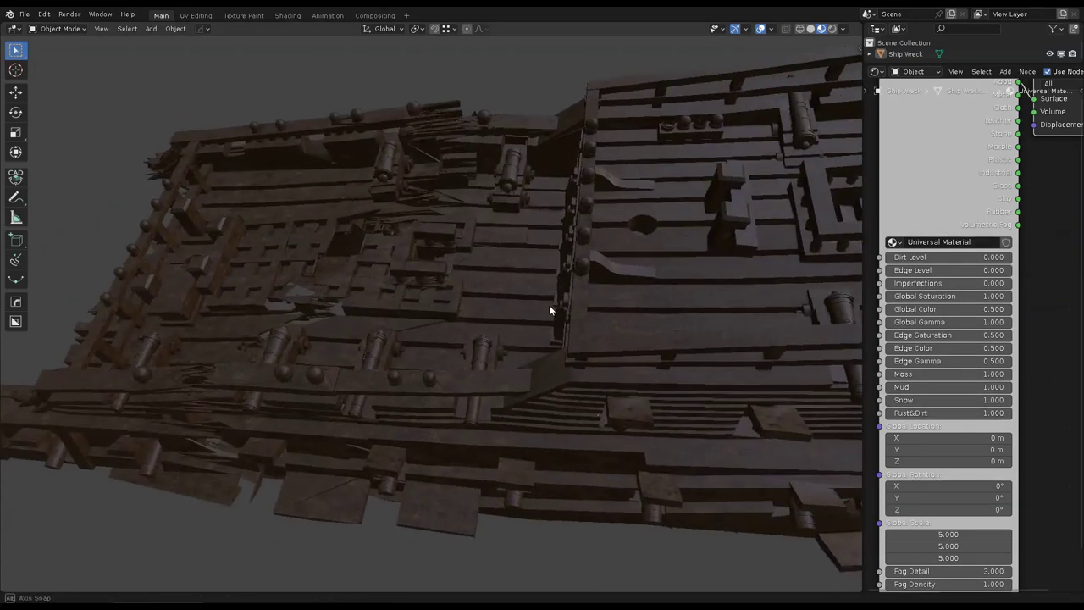
Step: Raise Dirt Level to 1.200 and Edge Level to 1.377, inspecting the worn ship
{"action": "scroll", "coordinate": [548, 304], "scroll_direction": "up", "scroll_amount": 3}
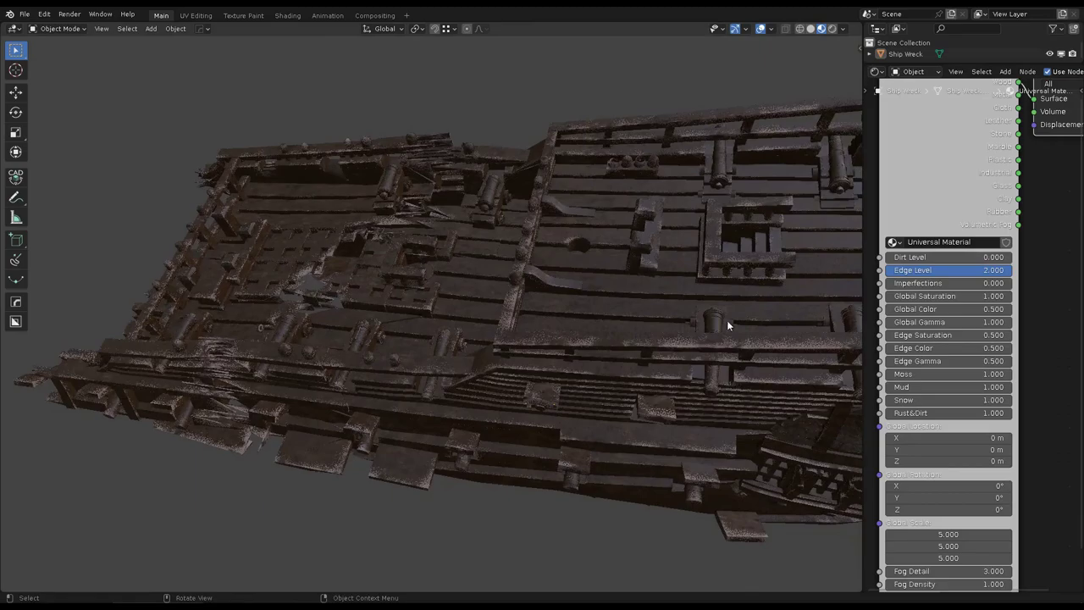
{"action": "middle_click_drag", "start_coordinate": [726, 320], "coordinate": [654, 252]}
{"action": "left_click_drag", "start_coordinate": [941, 257], "coordinate": [974, 257]}
{"action": "mouse_move", "coordinate": [496, 265]}
{"action": "middle_mouse_down"}
{"action": "mouse_move", "coordinate": [613, 304]}
{"action": "mouse_move", "coordinate": [500, 278]}
{"action": "mouse_move", "coordinate": [404, 295]}
{"action": "mouse_move", "coordinate": [513, 314]}
{"action": "mouse_move", "coordinate": [574, 283]}
{"action": "mouse_move", "coordinate": [571, 261]}
{"action": "mouse_move", "coordinate": [593, 266]}
{"action": "middle_mouse_up"}
{"action": "mouse_move", "coordinate": [648, 321]}
{"action": "middle_mouse_down"}
{"action": "mouse_move", "coordinate": [347, 317]}
{"action": "mouse_move", "coordinate": [552, 312]}
{"action": "mouse_move", "coordinate": [612, 283]}
{"action": "mouse_move", "coordinate": [631, 293]}
{"action": "middle_mouse_up"}
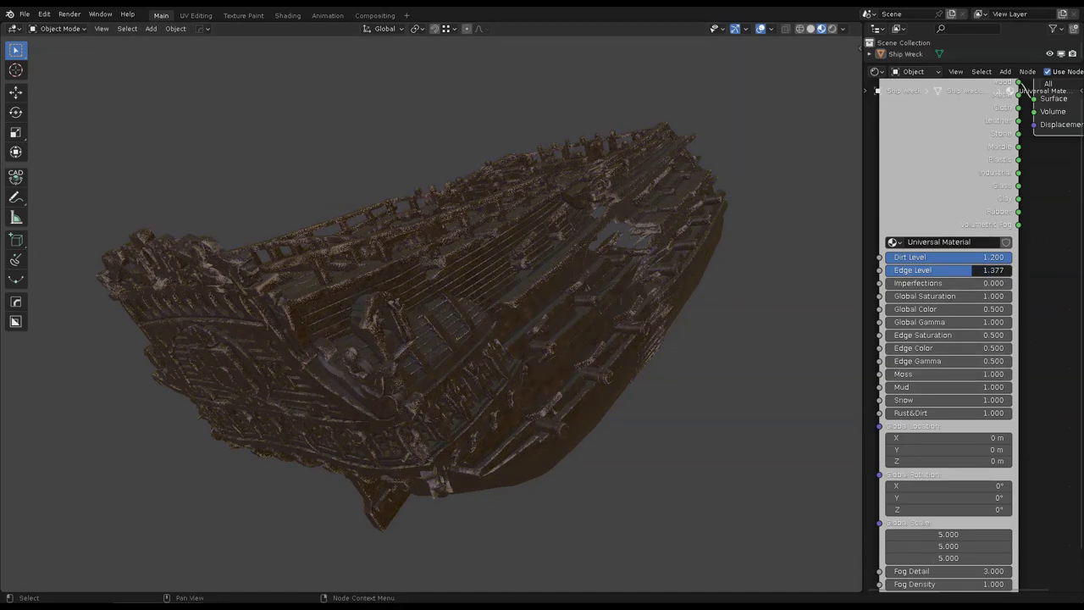
{"action": "mouse_move", "coordinate": [604, 293]}
{"action": "middle_mouse_down"}
{"action": "mouse_move", "coordinate": [557, 314]}
{"action": "mouse_move", "coordinate": [552, 341]}
{"action": "mouse_move", "coordinate": [368, 286]}
{"action": "mouse_move", "coordinate": [499, 284]}
{"action": "middle_mouse_up"}
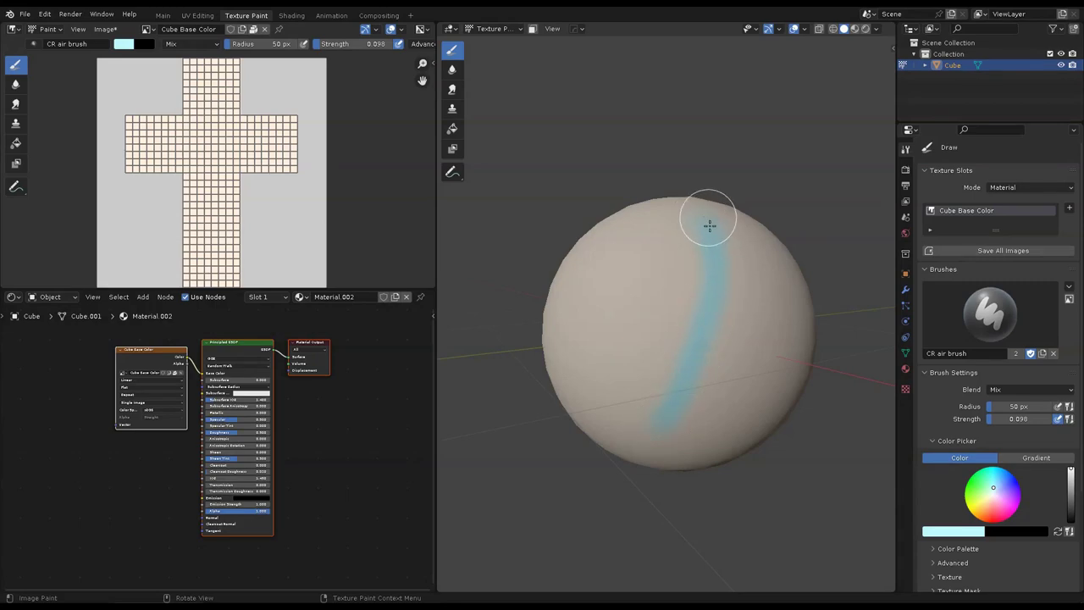
Step: Paint a purple stroke on the sphere using the CR flat marker and CR hard n soft edge brushes
{"action": "left_click", "coordinate": [714, 376]}
{"action": "middle_click_drag", "start_coordinate": [672, 428], "coordinate": [729, 398]}
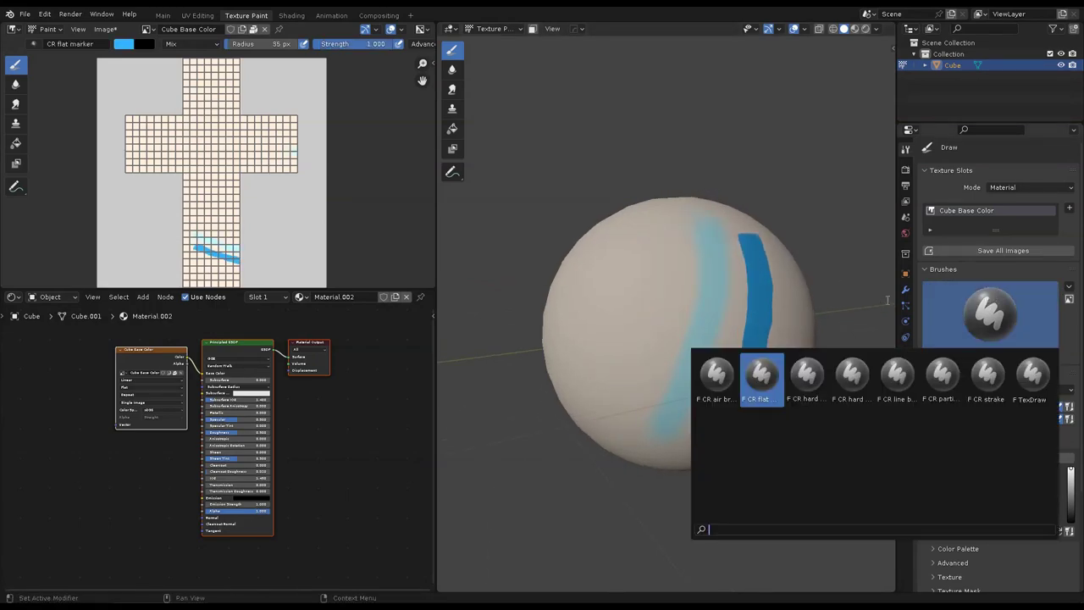
{"action": "left_click", "coordinate": [757, 375]}
{"action": "left_click_drag", "start_coordinate": [668, 236], "coordinate": [676, 251]}
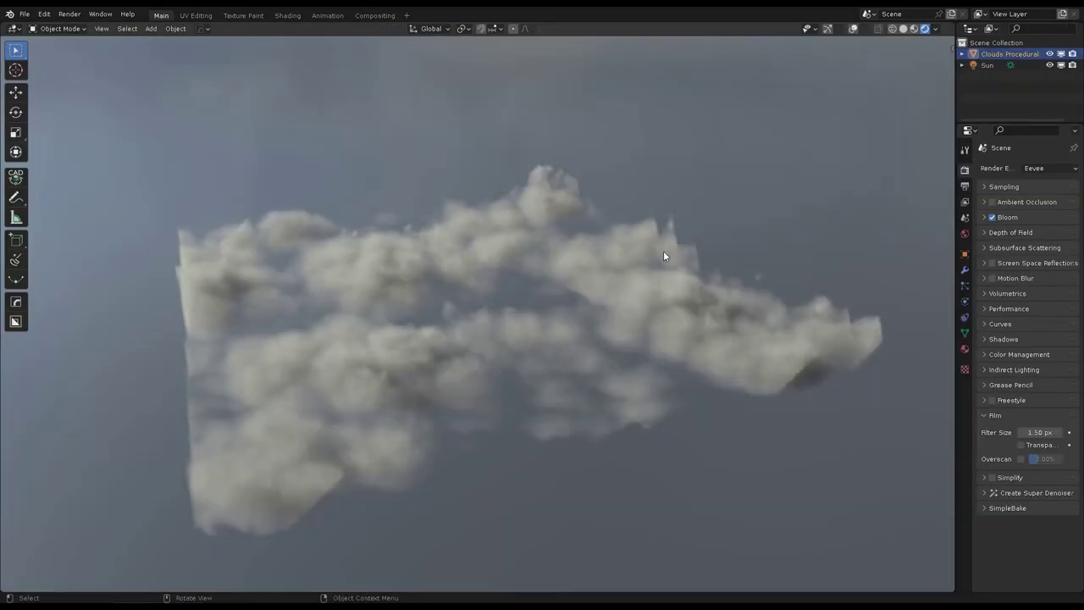
{"action": "middle_click_drag", "start_coordinate": [664, 253], "coordinate": [549, 229]}
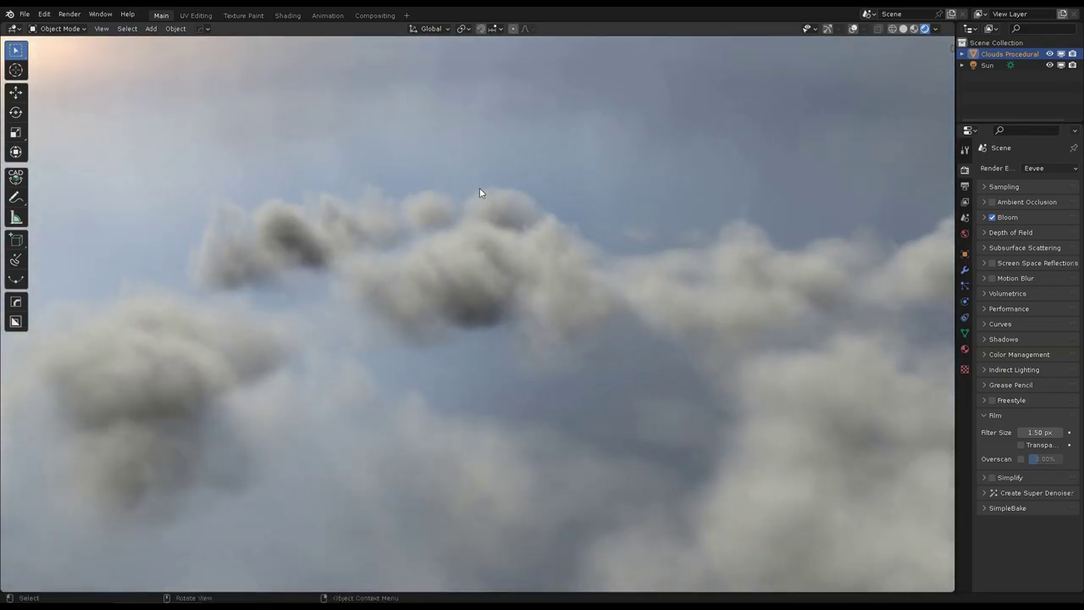
Step: Scale the procedural cloud layer up about 1.5 times
{"action": "middle_click_drag", "start_coordinate": [548, 233], "coordinate": [584, 217]}
{"action": "scroll", "coordinate": [585, 217], "scroll_direction": "down", "scroll_amount": 3}
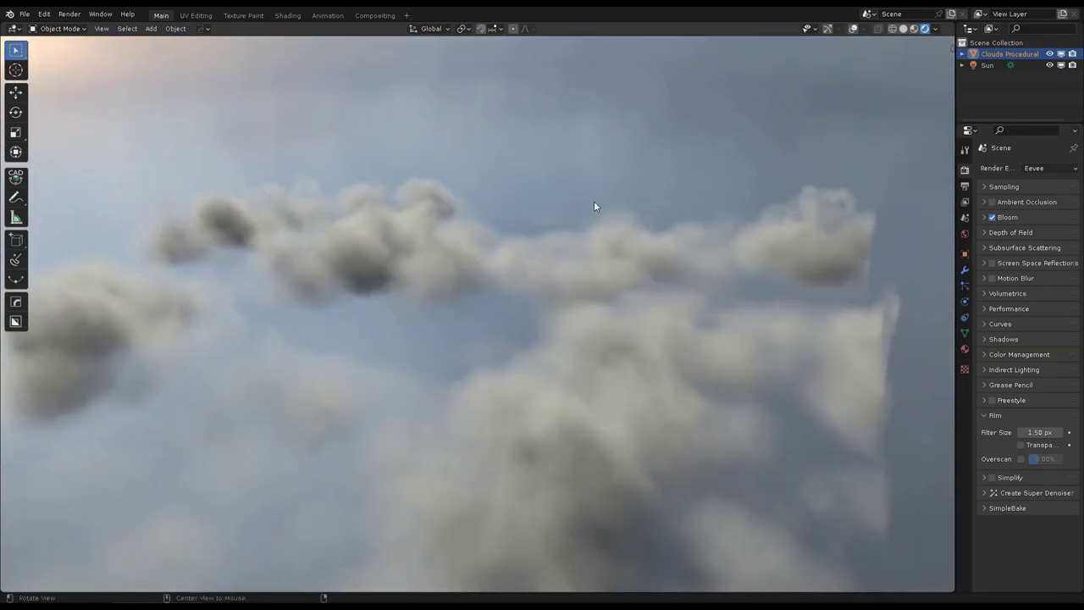
{"action": "scroll", "coordinate": [594, 201], "scroll_direction": "down", "scroll_amount": 3}
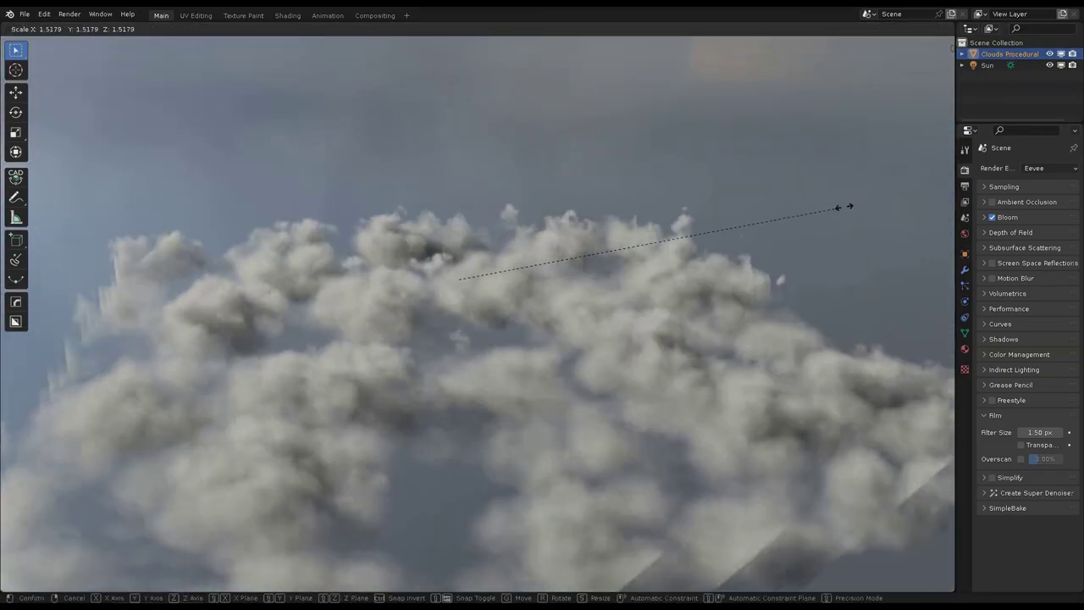
{"action": "mouse_move", "coordinate": [638, 262]}
{"action": "middle_mouse_down"}
{"action": "mouse_move", "coordinate": [629, 234]}
{"action": "mouse_move", "coordinate": [709, 234]}
{"action": "mouse_move", "coordinate": [533, 288]}
{"action": "mouse_move", "coordinate": [769, 295]}
{"action": "mouse_move", "coordinate": [708, 222]}
{"action": "middle_mouse_up"}
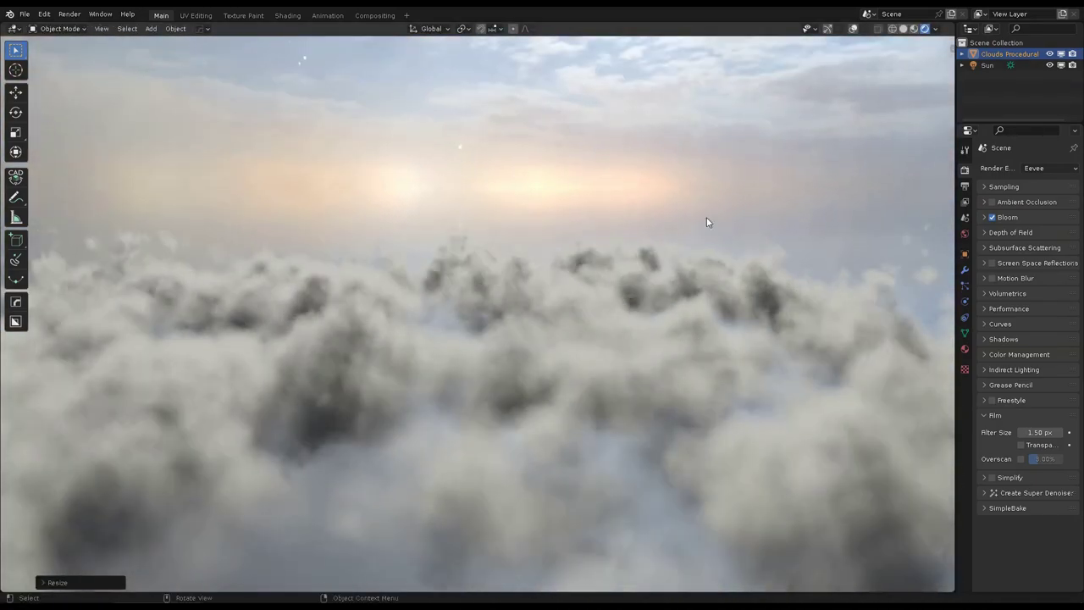
{"action": "middle_click_drag", "start_coordinate": [638, 214], "coordinate": [673, 217]}
Step: Shift the Sun light's colour hue so the clouds turn pale pink
{"action": "left_click", "coordinate": [991, 66]}
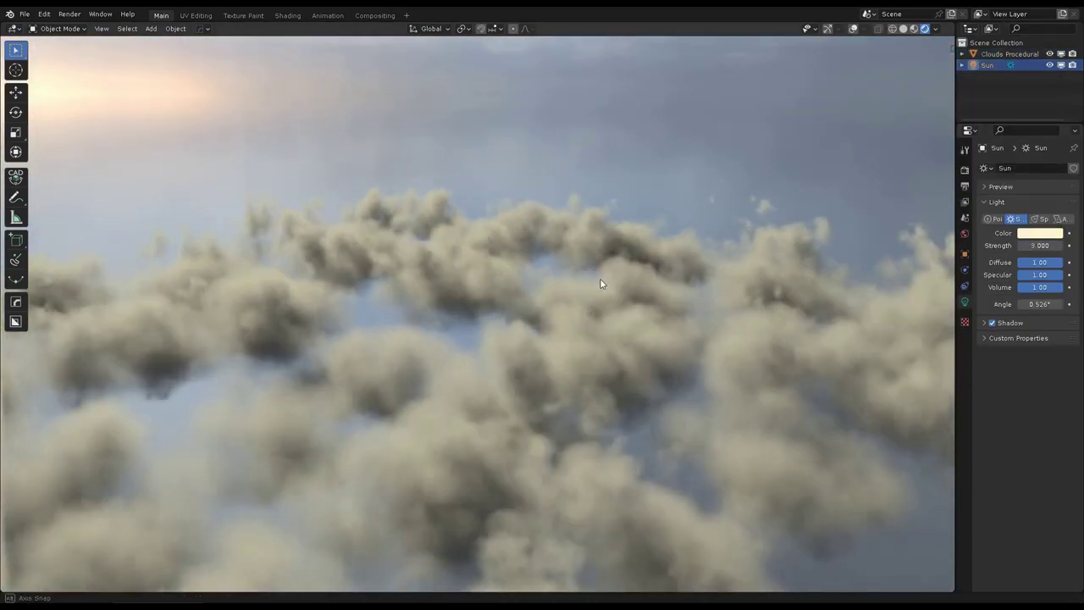
{"action": "middle_click_drag", "start_coordinate": [602, 283], "coordinate": [1017, 250]}
{"action": "left_click_drag", "start_coordinate": [1005, 194], "coordinate": [1025, 194]}
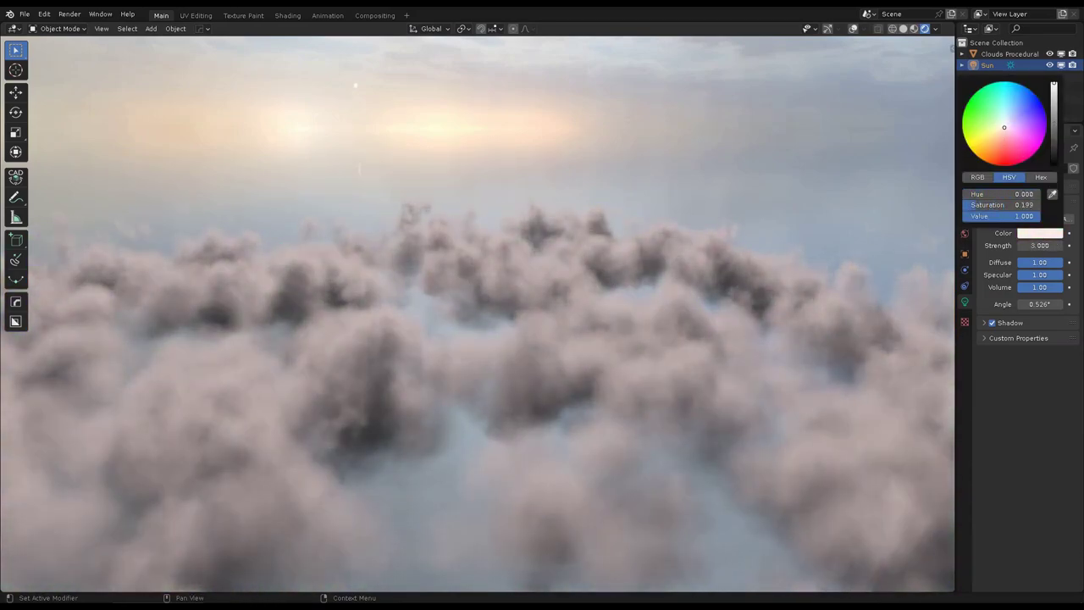
{"action": "mouse_move", "coordinate": [670, 289]}
{"action": "middle_mouse_down"}
{"action": "mouse_move", "coordinate": [660, 224]}
{"action": "mouse_move", "coordinate": [630, 217]}
{"action": "mouse_move", "coordinate": [654, 197]}
{"action": "middle_mouse_up"}
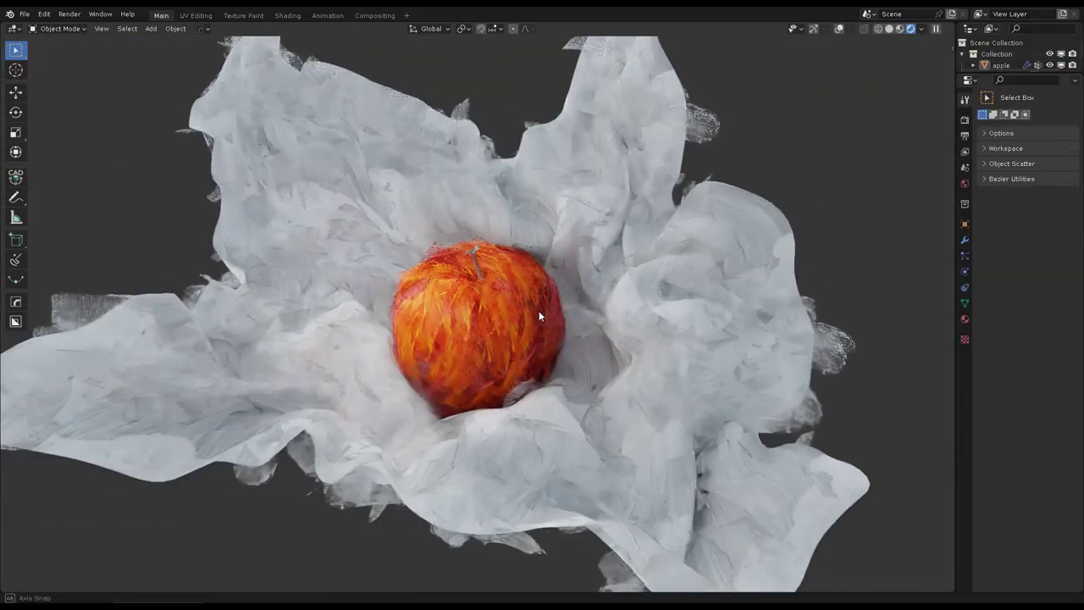
{"action": "middle_click_drag", "start_coordinate": [539, 316], "coordinate": [534, 303]}
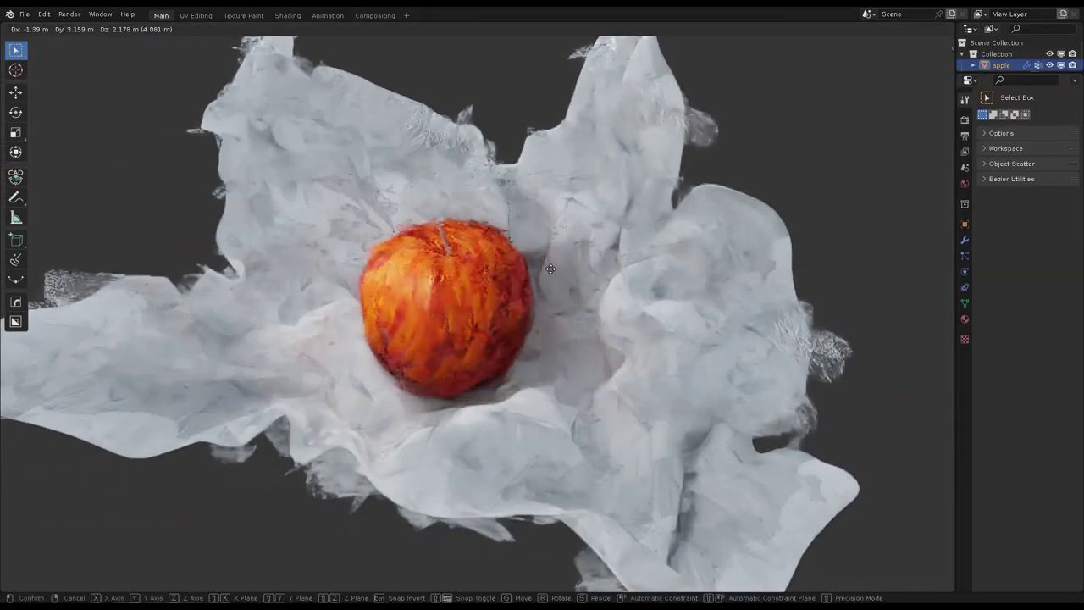
Step: Place a smaller duplicate apple beside the original and turn on viewport overlays
{"action": "middle_click_drag", "start_coordinate": [555, 254], "coordinate": [531, 231]}
{"action": "key", "text": "shift+d"}
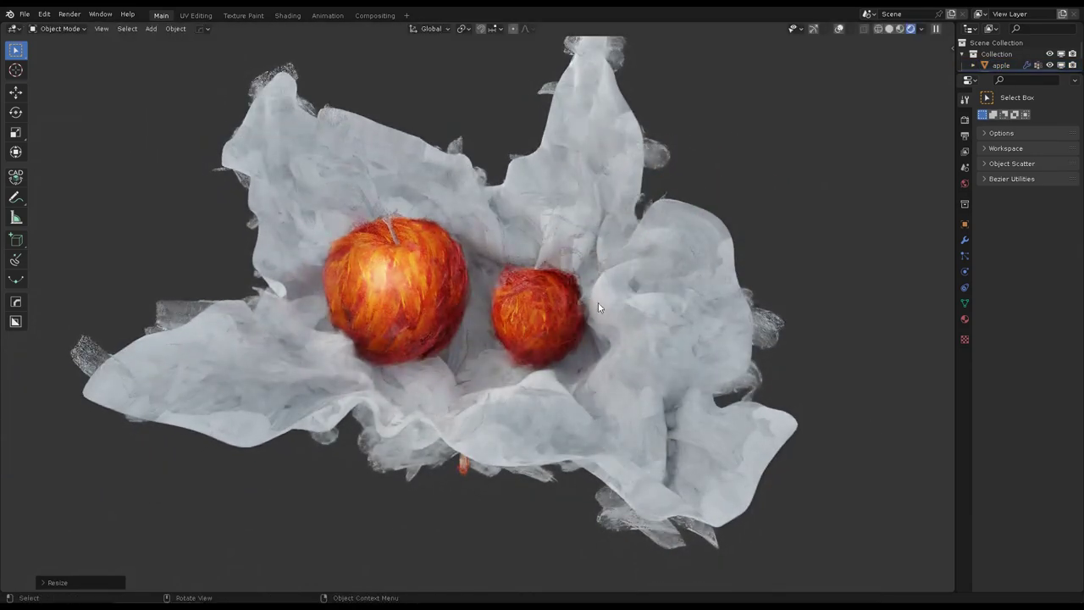
{"action": "scroll", "coordinate": [668, 263], "scroll_direction": "up", "scroll_amount": 2}
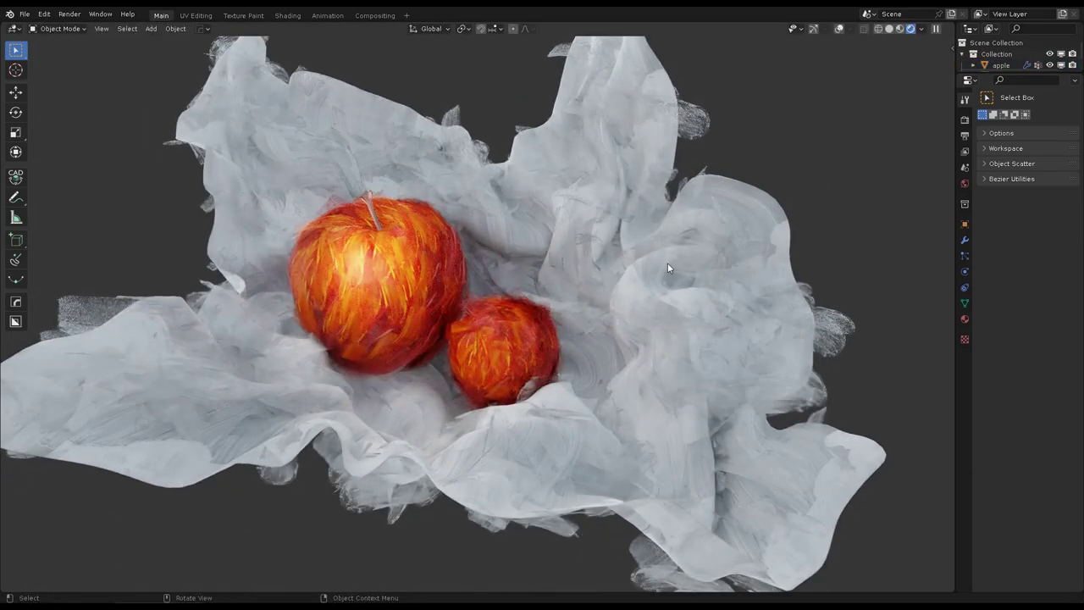
{"action": "mouse_move", "coordinate": [668, 262]}
{"action": "middle_mouse_down"}
{"action": "mouse_move", "coordinate": [658, 224]}
{"action": "mouse_move", "coordinate": [571, 207]}
{"action": "middle_mouse_up"}
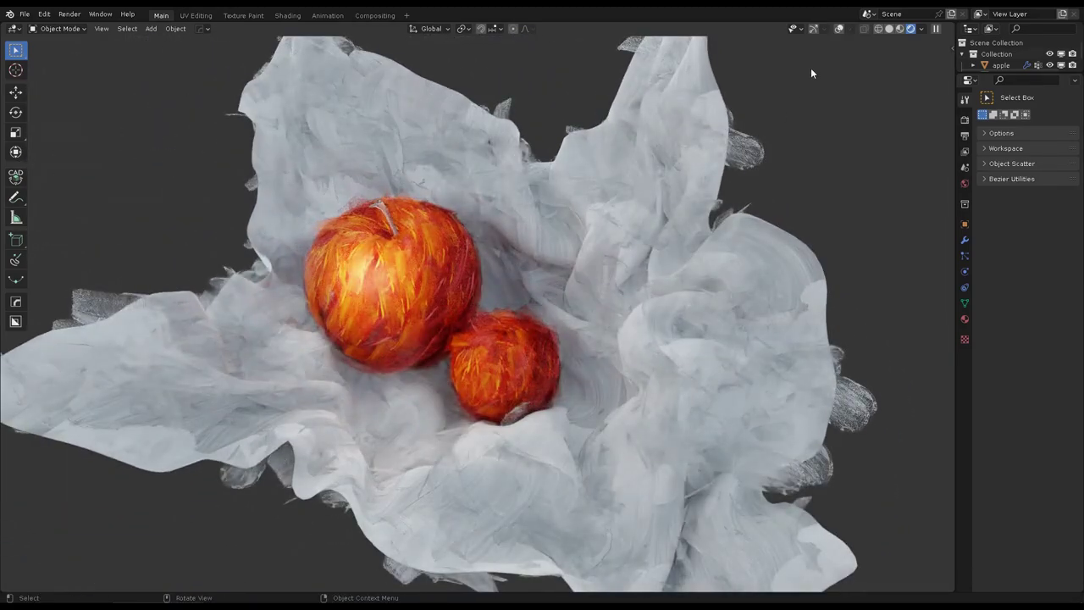
{"action": "left_click", "coordinate": [838, 28]}
{"action": "mouse_move", "coordinate": [550, 293]}
{"action": "middle_mouse_down"}
{"action": "mouse_move", "coordinate": [619, 275]}
{"action": "mouse_move", "coordinate": [645, 302]}
{"action": "mouse_move", "coordinate": [544, 272]}
{"action": "mouse_move", "coordinate": [601, 268]}
{"action": "mouse_move", "coordinate": [606, 247]}
{"action": "middle_mouse_up"}
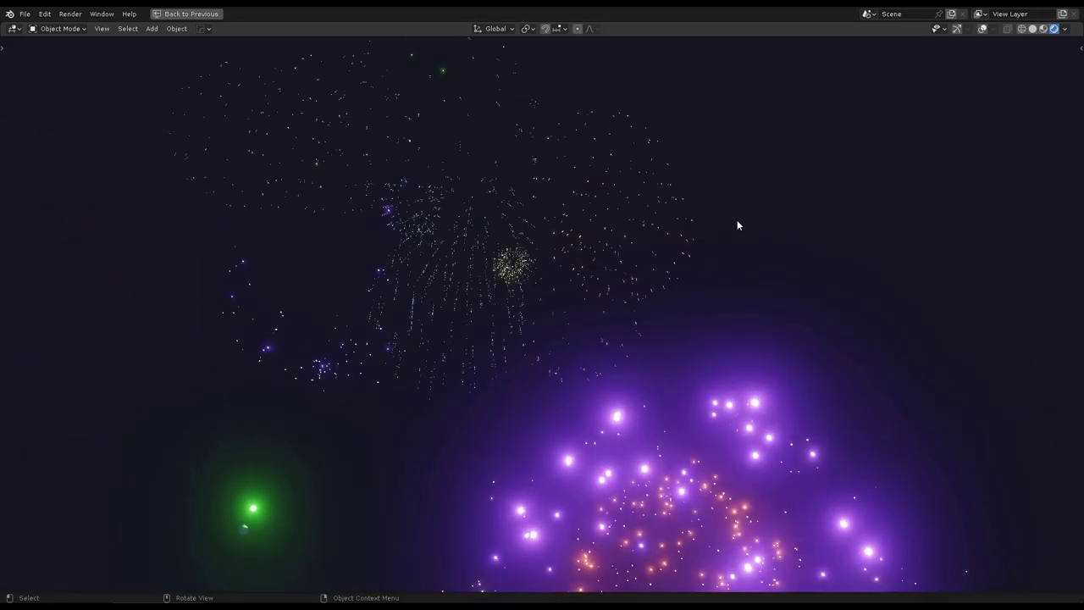
Step: Orbit across the purple firework bursts, then grab lightning endpoint sphere A
{"action": "middle_click_drag", "start_coordinate": [736, 220], "coordinate": [632, 199]}
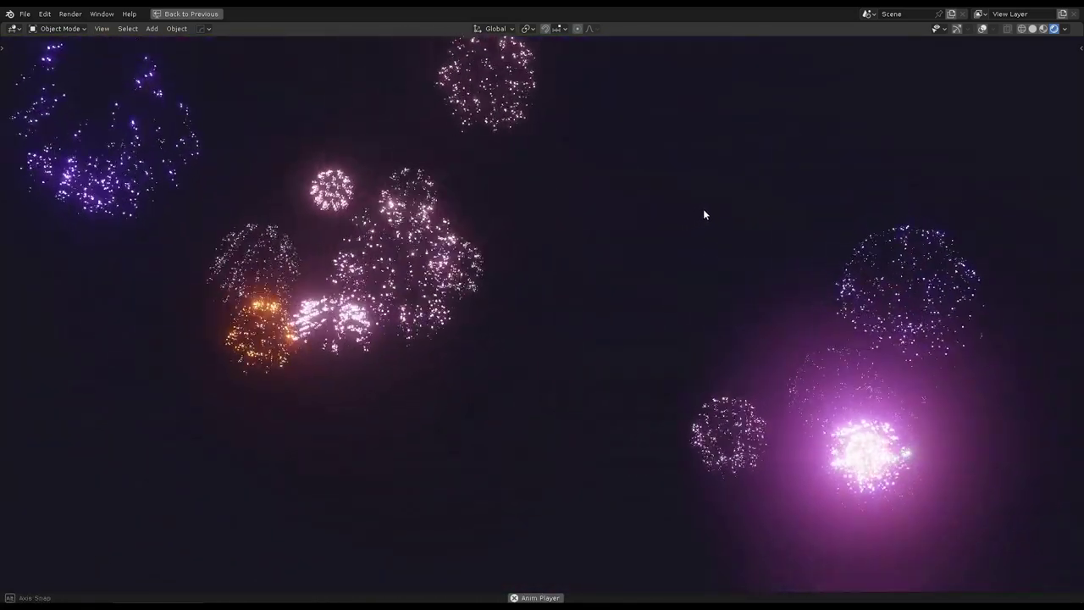
{"action": "middle_click_drag", "start_coordinate": [632, 199], "coordinate": [714, 213]}
{"action": "middle_click_drag", "start_coordinate": [769, 263], "coordinate": [593, 250]}
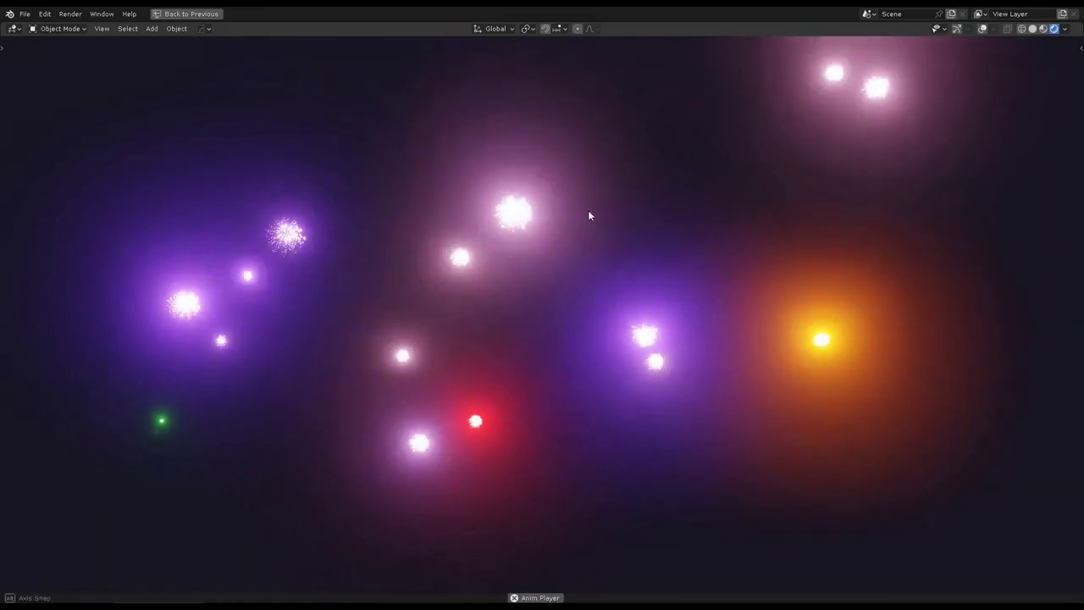
{"action": "mouse_move", "coordinate": [588, 210]}
{"action": "middle_mouse_down", "text": "shift"}
{"action": "mouse_move", "coordinate": [625, 216]}
{"action": "mouse_move", "coordinate": [695, 270]}
{"action": "mouse_move", "coordinate": [674, 244]}
{"action": "middle_mouse_up", "text": "shift"}
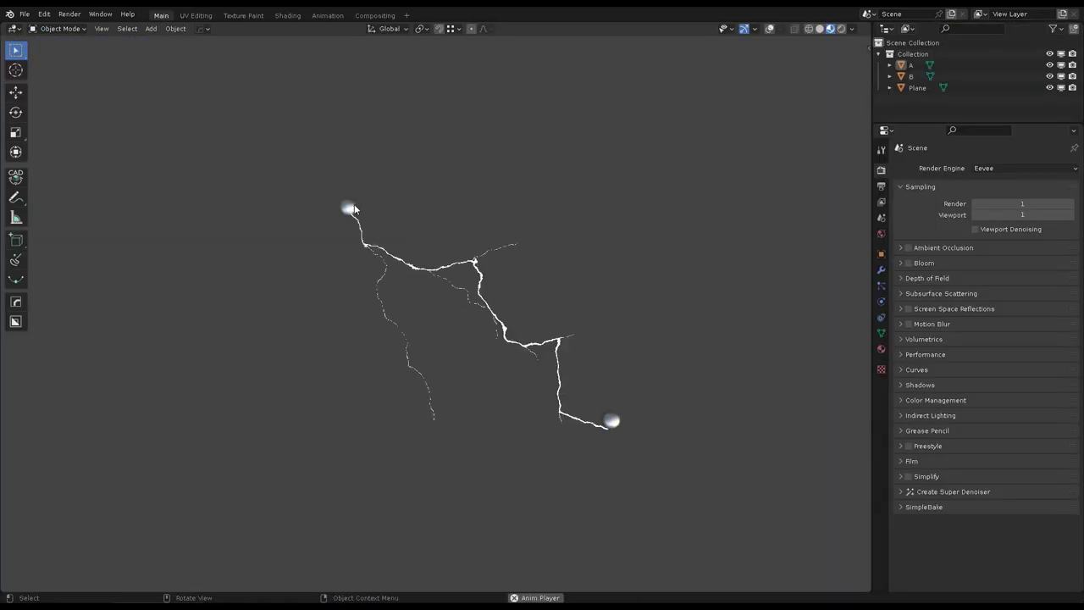
{"action": "key", "text": "g"}
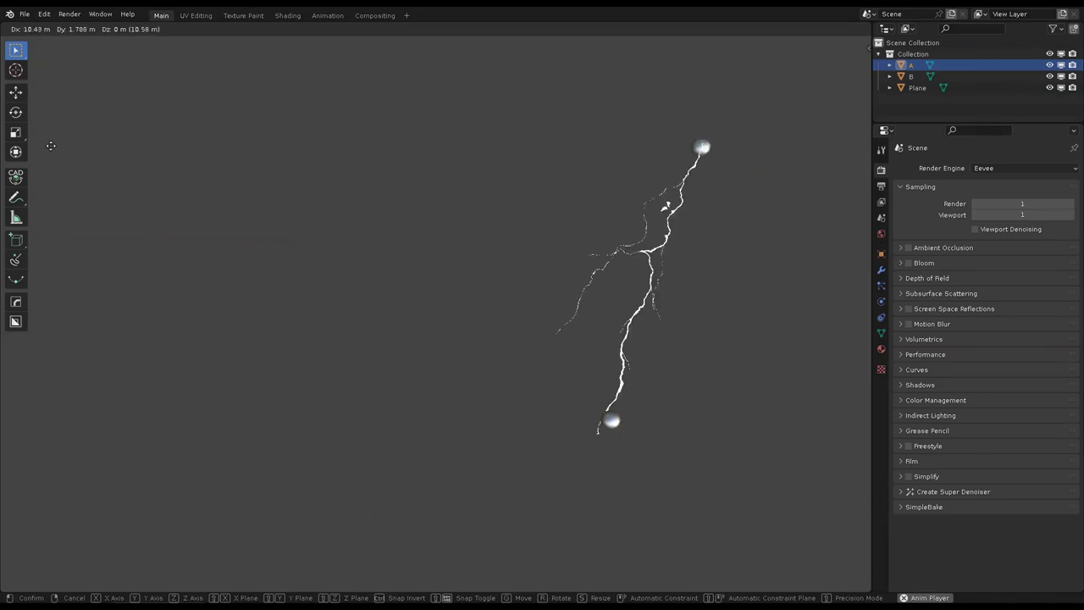
Step: Drop sphere A in its new spot, then move sphere B to reshape the bolt
{"action": "left_click", "coordinate": [608, 237]}
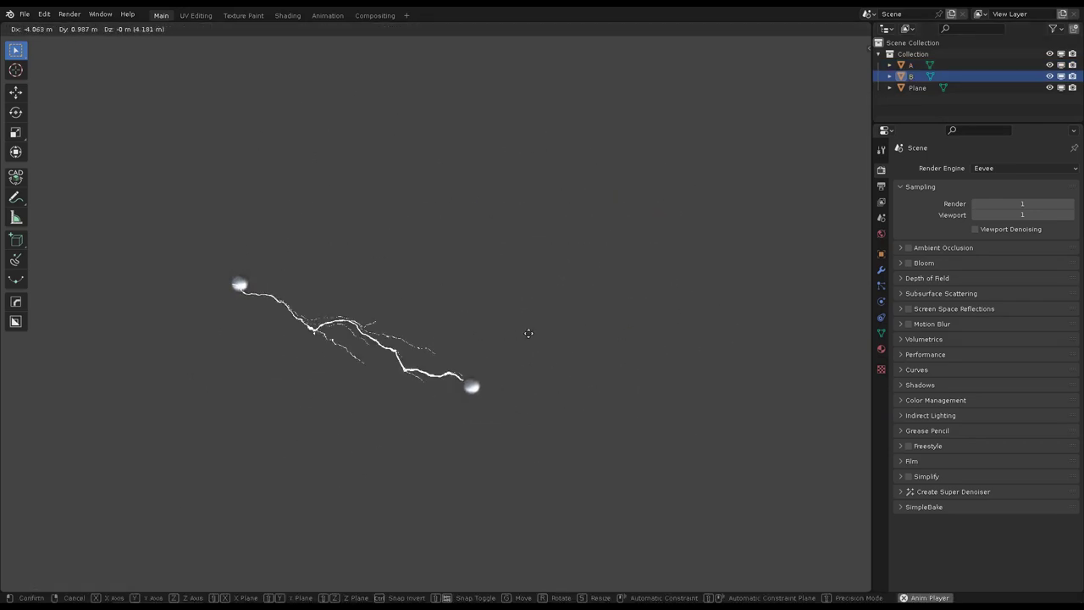
{"action": "left_click", "coordinate": [551, 233]}
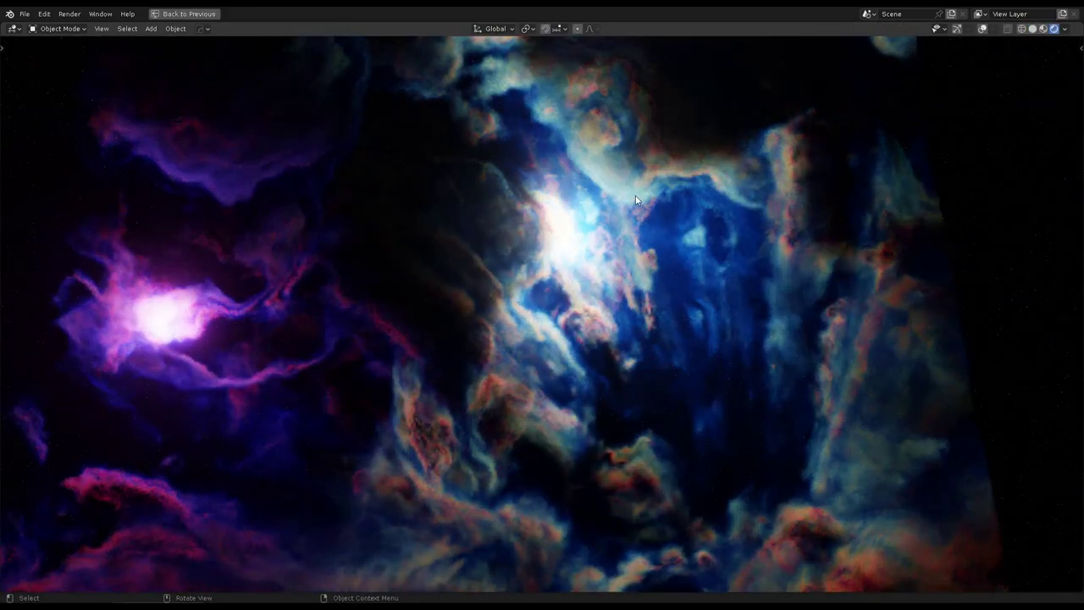
{"action": "mouse_move", "coordinate": [637, 200]}
{"action": "middle_mouse_down"}
{"action": "mouse_move", "coordinate": [488, 223]}
{"action": "mouse_move", "coordinate": [644, 219]}
{"action": "mouse_move", "coordinate": [655, 184]}
{"action": "mouse_move", "coordinate": [686, 195]}
{"action": "mouse_move", "coordinate": [669, 220]}
{"action": "mouse_move", "coordinate": [636, 223]}
{"action": "mouse_move", "coordinate": [689, 220]}
{"action": "mouse_move", "coordinate": [663, 199]}
{"action": "mouse_move", "coordinate": [515, 229]}
{"action": "mouse_move", "coordinate": [654, 222]}
{"action": "mouse_move", "coordinate": [652, 241]}
{"action": "middle_mouse_up"}
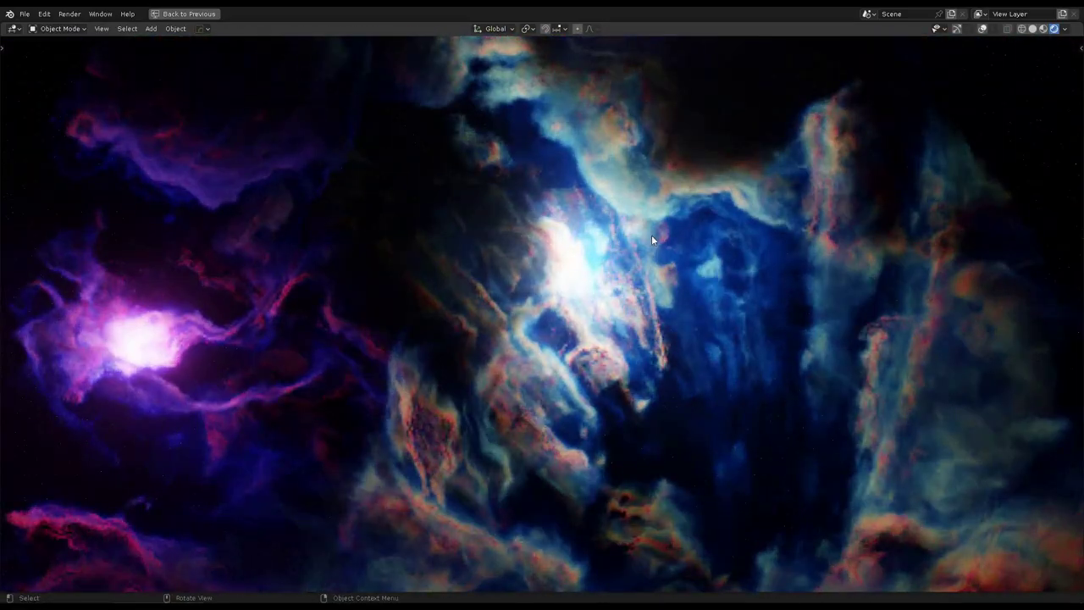
{"action": "mouse_move", "coordinate": [739, 237]}
{"action": "middle_mouse_down"}
{"action": "mouse_move", "coordinate": [757, 224]}
{"action": "mouse_move", "coordinate": [731, 221]}
{"action": "mouse_move", "coordinate": [794, 225]}
{"action": "mouse_move", "coordinate": [738, 230]}
{"action": "mouse_move", "coordinate": [711, 246]}
{"action": "mouse_move", "coordinate": [705, 270]}
{"action": "mouse_move", "coordinate": [659, 275]}
{"action": "mouse_move", "coordinate": [678, 285]}
{"action": "mouse_move", "coordinate": [678, 265]}
{"action": "mouse_move", "coordinate": [726, 232]}
{"action": "mouse_move", "coordinate": [803, 220]}
{"action": "mouse_move", "coordinate": [730, 248]}
{"action": "mouse_move", "coordinate": [709, 212]}
{"action": "middle_mouse_up"}
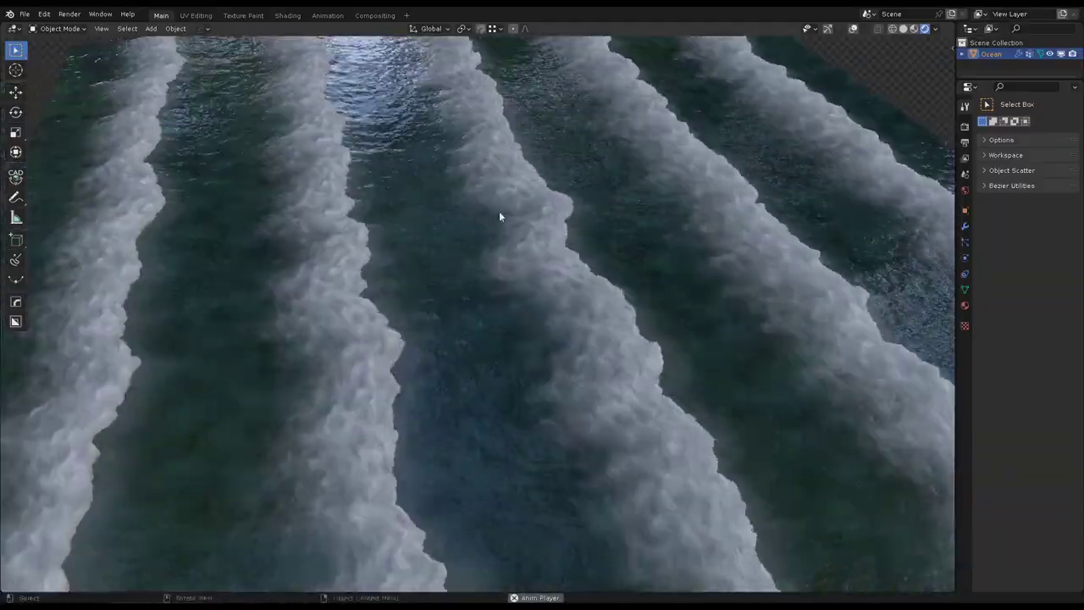
Step: Orbit to a low oblique view of the foam-crested ocean waves
{"action": "mouse_move", "coordinate": [499, 217]}
{"action": "middle_mouse_down"}
{"action": "mouse_move", "coordinate": [590, 184]}
{"action": "mouse_move", "coordinate": [709, 177]}
{"action": "mouse_move", "coordinate": [668, 150]}
{"action": "mouse_move", "coordinate": [658, 181]}
{"action": "mouse_move", "coordinate": [627, 182]}
{"action": "mouse_move", "coordinate": [640, 178]}
{"action": "middle_mouse_up"}
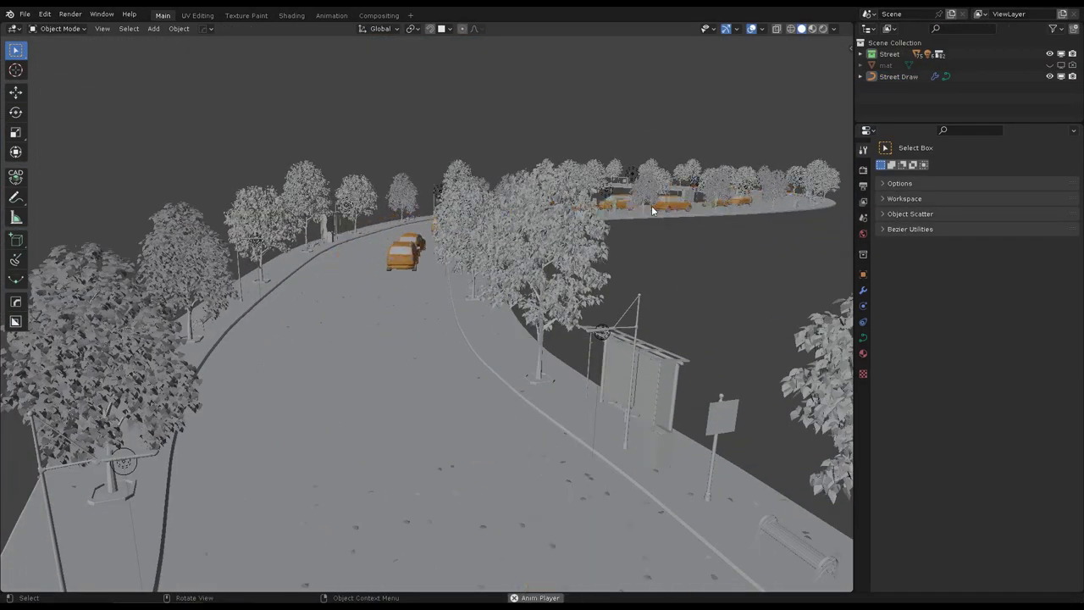
Step: Switch the curving street to Rendered shading and pan along the point-cloud street
{"action": "mouse_move", "coordinate": [651, 205]}
{"action": "middle_mouse_down"}
{"action": "mouse_move", "coordinate": [593, 244]}
{"action": "mouse_move", "coordinate": [397, 245]}
{"action": "mouse_move", "coordinate": [380, 227]}
{"action": "mouse_move", "coordinate": [472, 257]}
{"action": "mouse_move", "coordinate": [263, 347]}
{"action": "mouse_move", "coordinate": [542, 315]}
{"action": "mouse_move", "coordinate": [568, 265]}
{"action": "mouse_move", "coordinate": [471, 245]}
{"action": "mouse_move", "coordinate": [530, 347]}
{"action": "mouse_move", "coordinate": [510, 380]}
{"action": "mouse_move", "coordinate": [570, 387]}
{"action": "middle_mouse_up"}
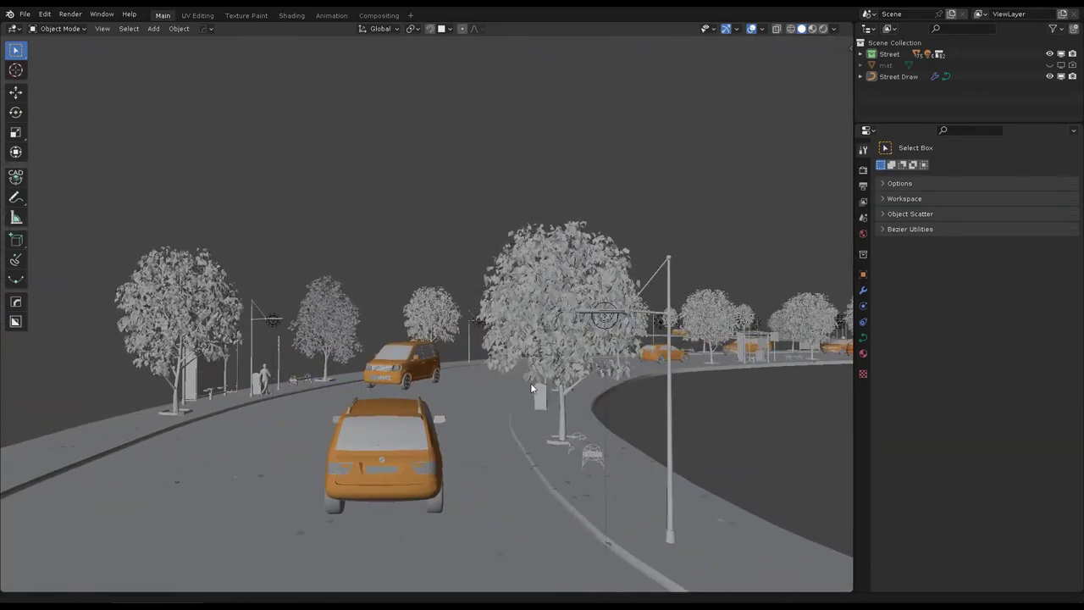
{"action": "key", "text": "z"}
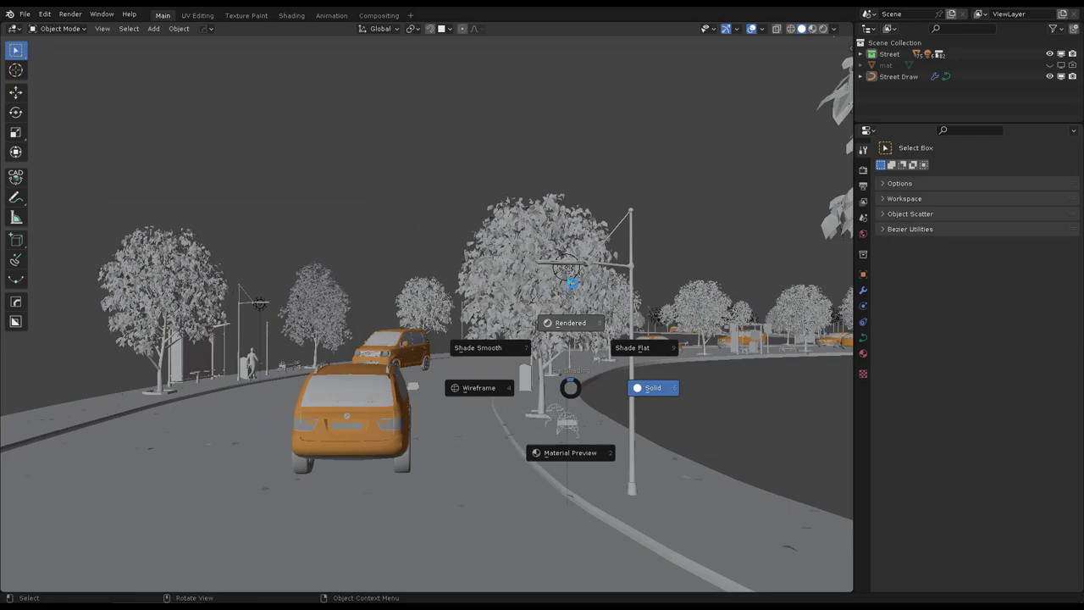
{"action": "left_click", "coordinate": [573, 282]}
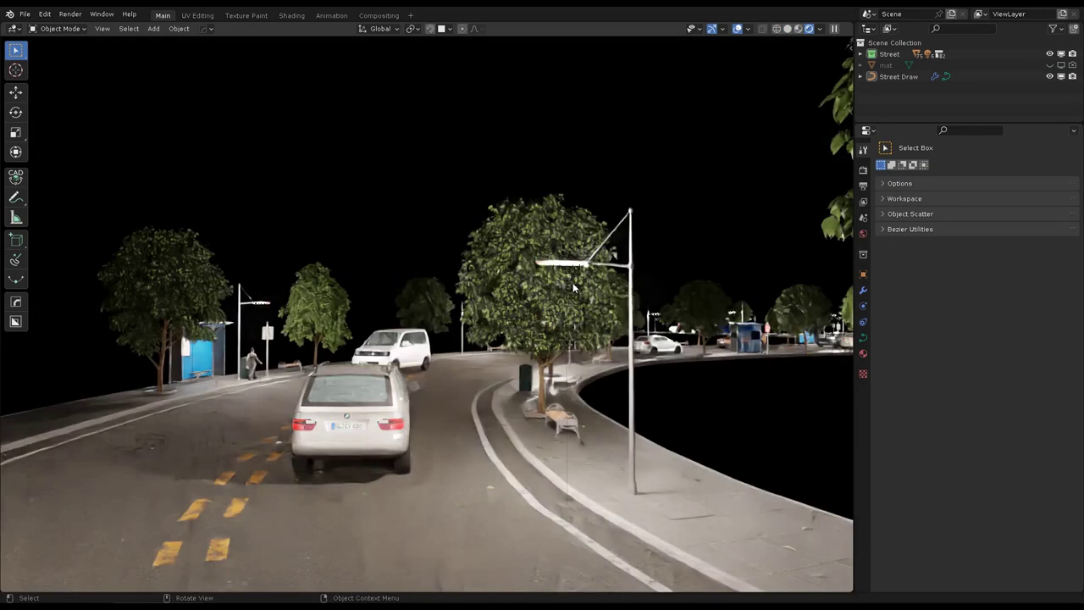
{"action": "mouse_move", "coordinate": [572, 288]}
{"action": "middle_mouse_down", "text": "shift"}
{"action": "mouse_move", "coordinate": [615, 310]}
{"action": "mouse_move", "coordinate": [479, 303]}
{"action": "middle_mouse_up", "text": "shift"}
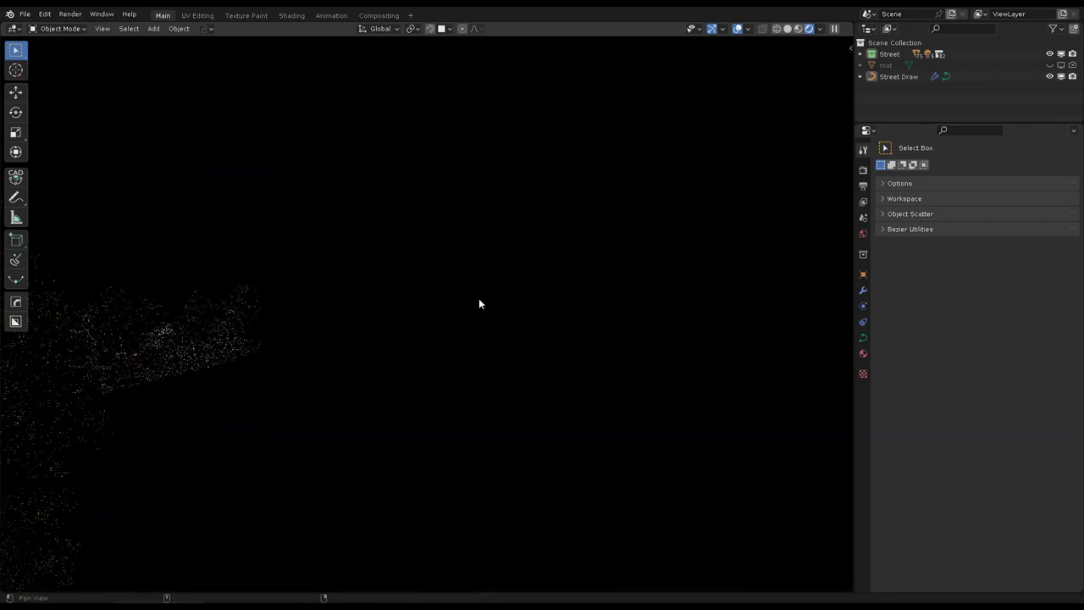
{"action": "middle_click_drag", "start_coordinate": [566, 280], "coordinate": [638, 277], "text": "shift"}
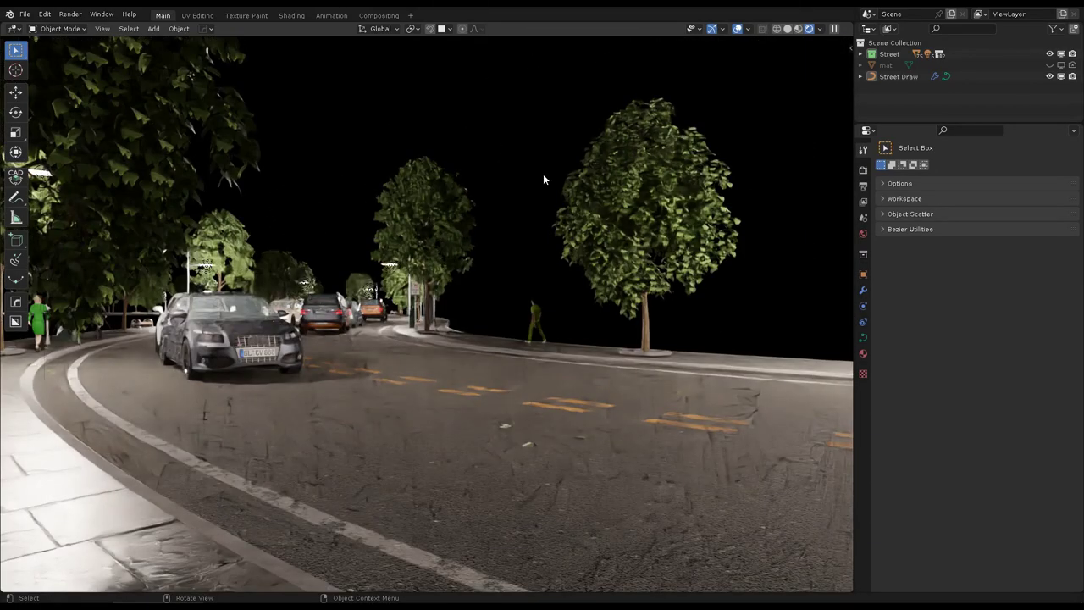
{"action": "middle_click_drag", "start_coordinate": [543, 176], "coordinate": [381, 236], "text": "shift"}
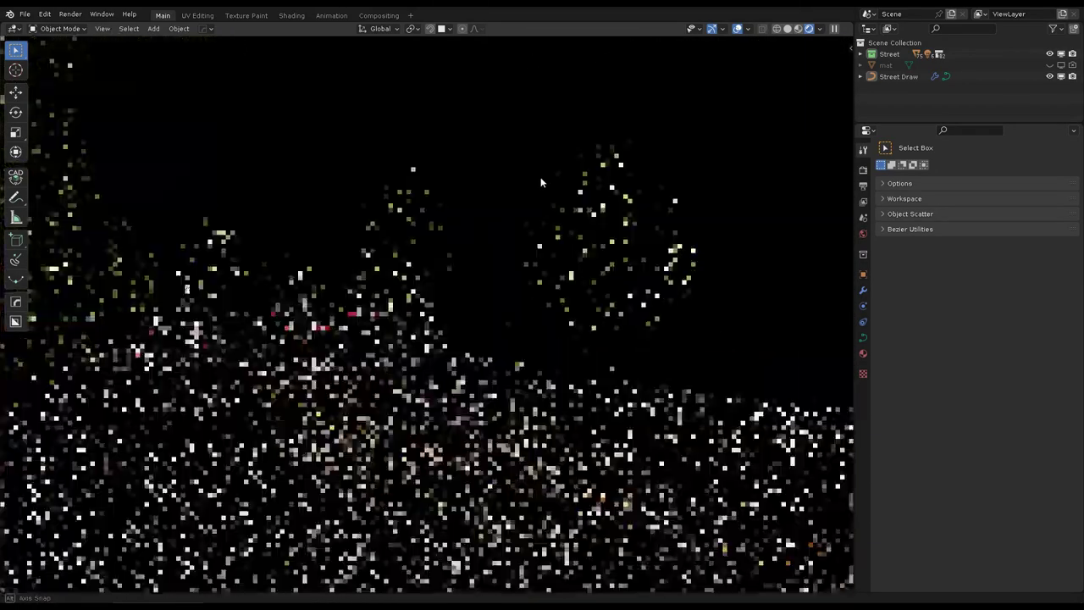
{"action": "scroll", "coordinate": [583, 198], "scroll_direction": "down", "scroll_amount": 3}
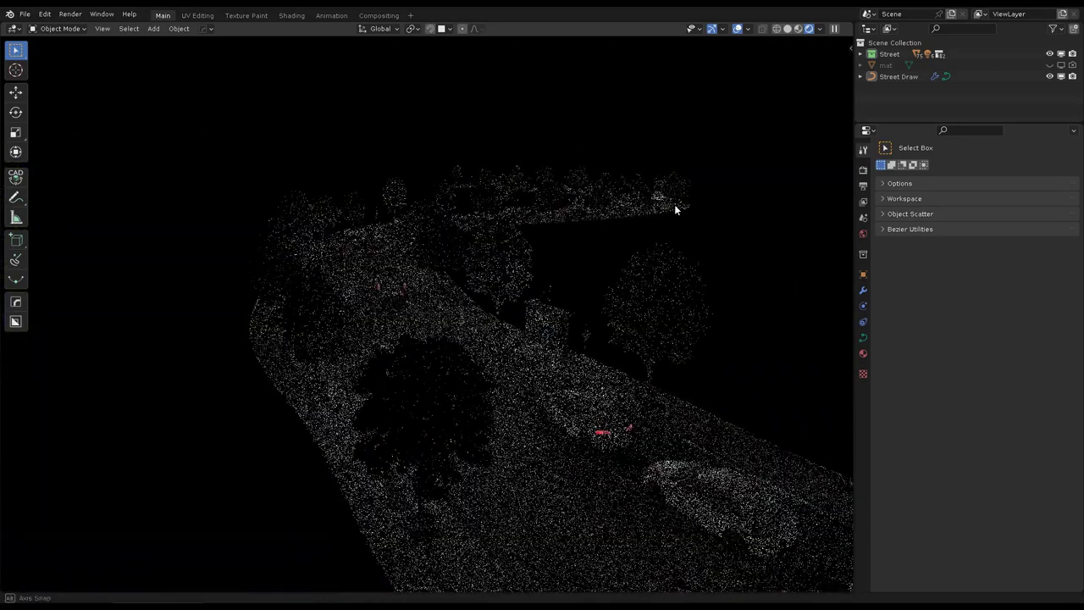
Step: Return to Solid shading and play the cars' animation along the street
{"action": "key", "text": "z"}
{"action": "left_click", "coordinate": [614, 258]}
{"action": "key", "text": "space"}
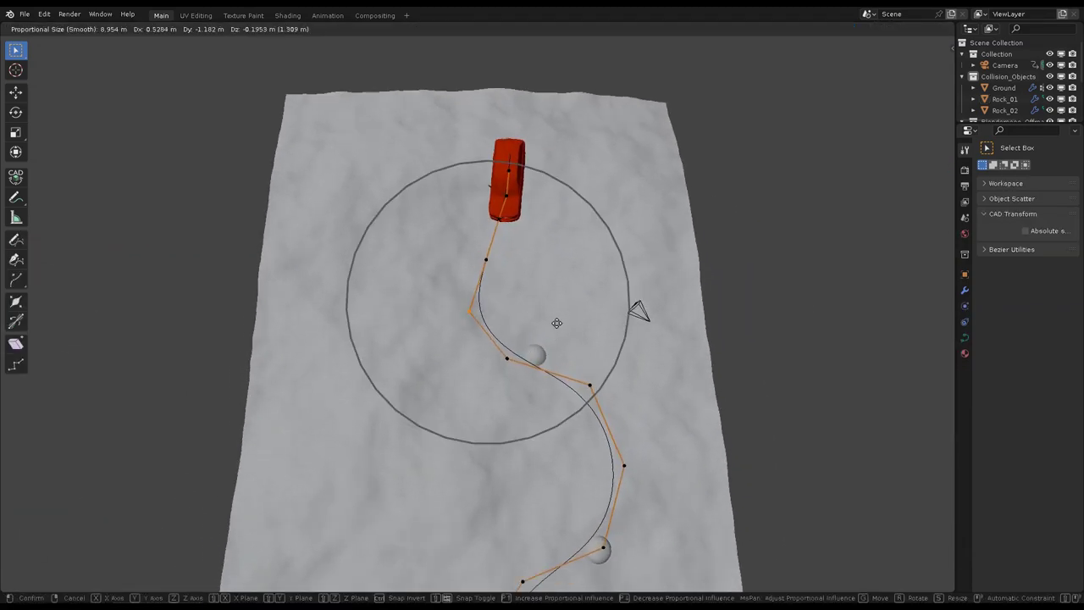
Step: Move a rock to a new spot beside the car's path and toggle the four-pane view
{"action": "key", "text": "g"}
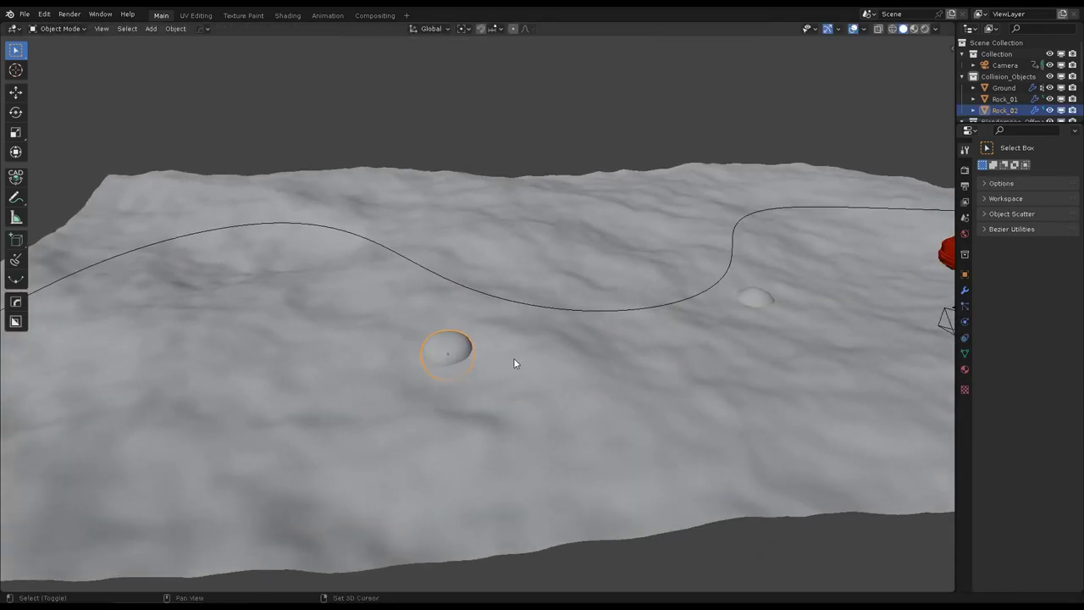
{"action": "left_click", "coordinate": [675, 347]}
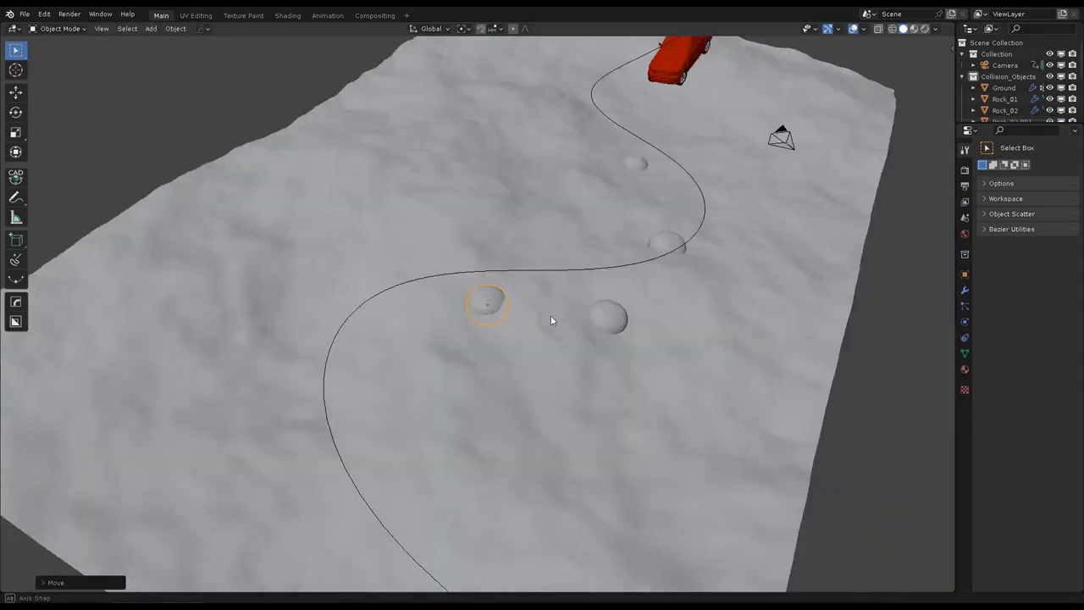
{"action": "middle_click_drag", "start_coordinate": [551, 320], "coordinate": [578, 348]}
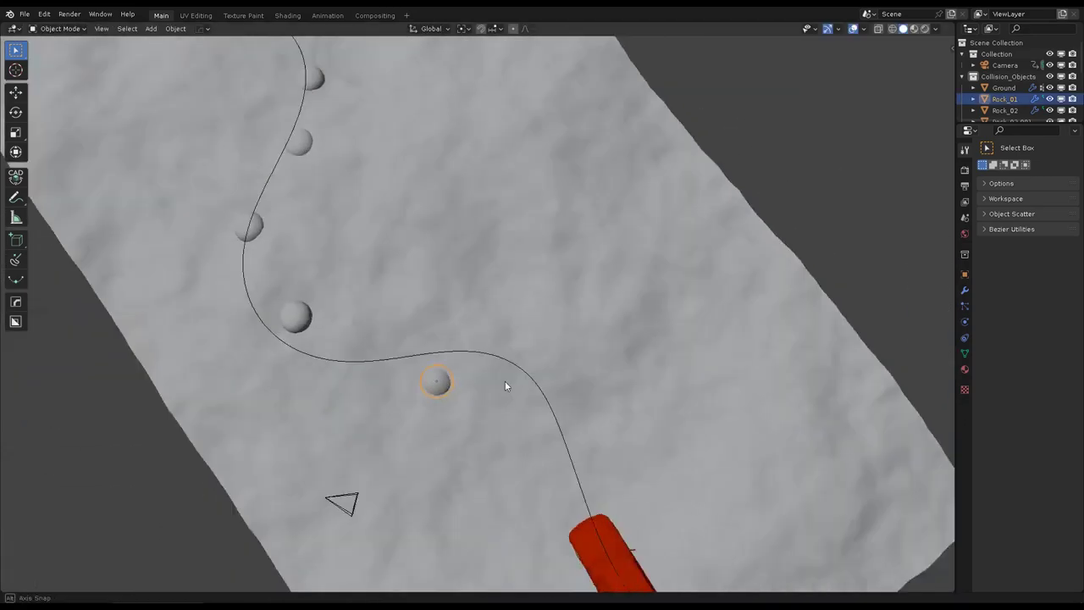
{"action": "key", "text": "ctrl+alt+q"}
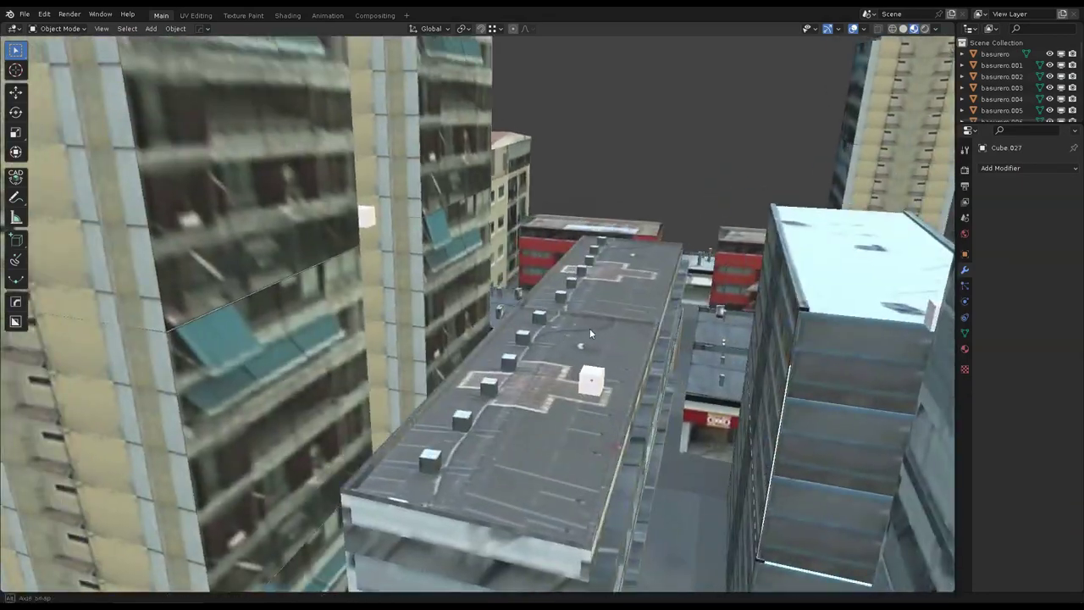
Step: Move and rotate a building, orbiting to check the wires stay attached
{"action": "middle_click_drag", "start_coordinate": [589, 328], "coordinate": [535, 147]}
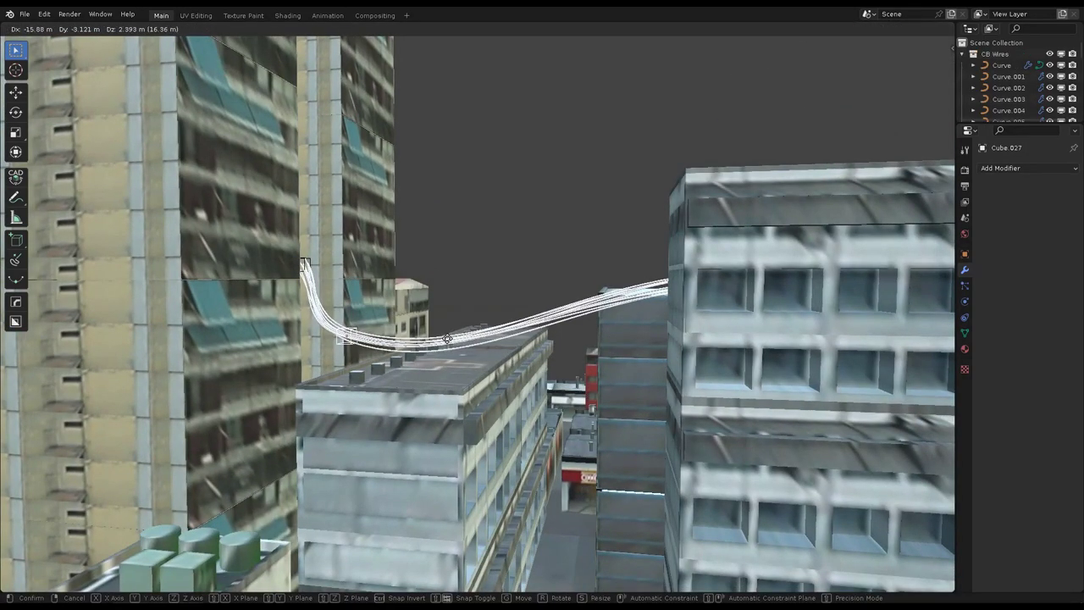
{"action": "left_click", "coordinate": [590, 353]}
{"action": "middle_click_drag", "start_coordinate": [590, 353], "coordinate": [605, 320]}
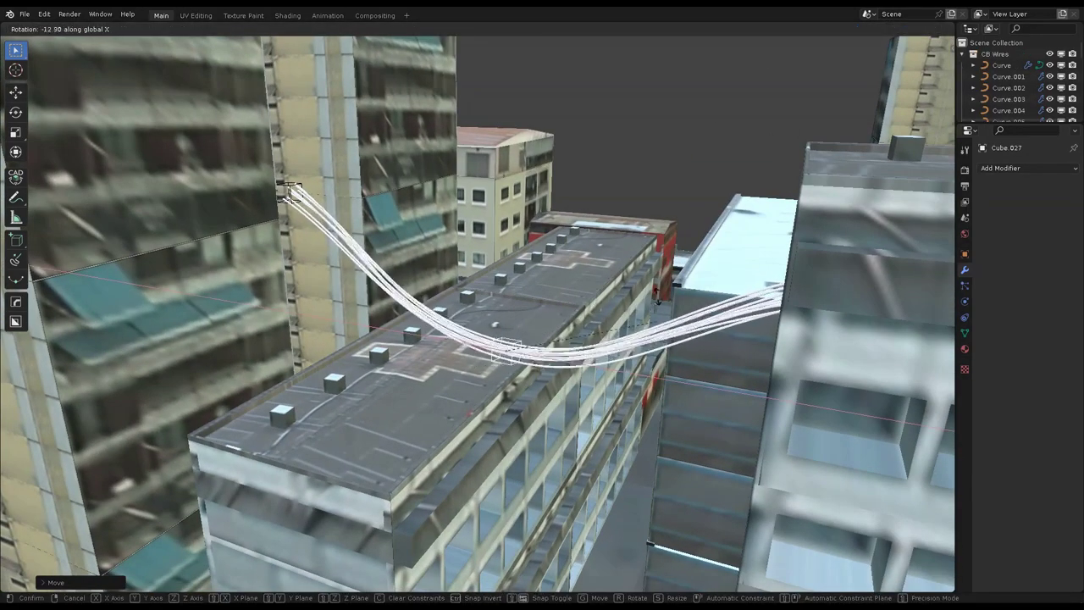
{"action": "left_click", "coordinate": [492, 252]}
{"action": "middle_click_drag", "start_coordinate": [492, 252], "coordinate": [608, 247]}
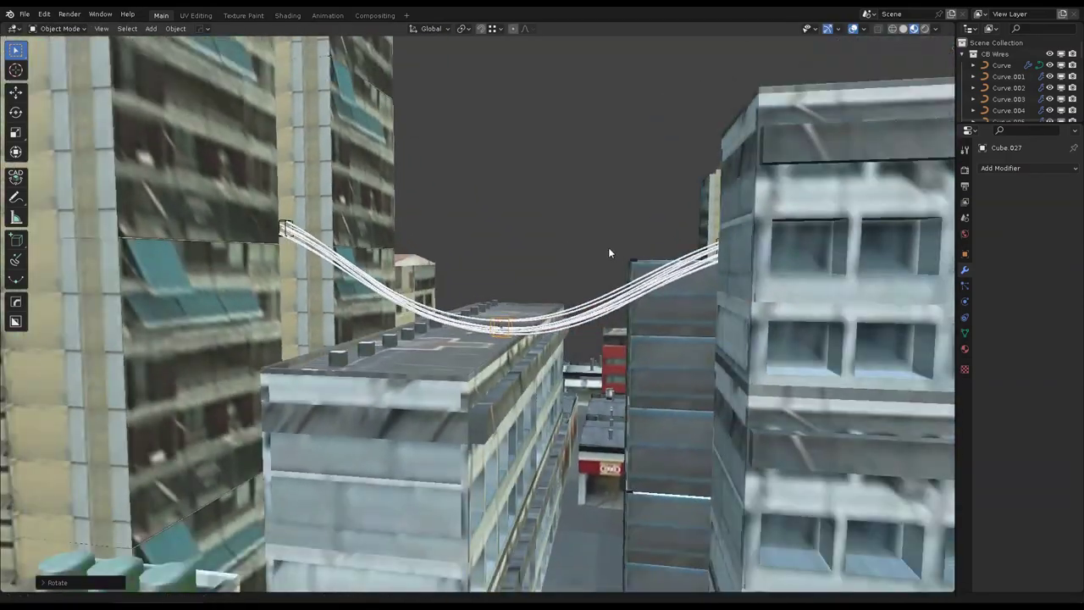
Step: Select Cube.028, then reposition the building Cube while the wire bundles re-stretch
{"action": "key", "text": "g"}
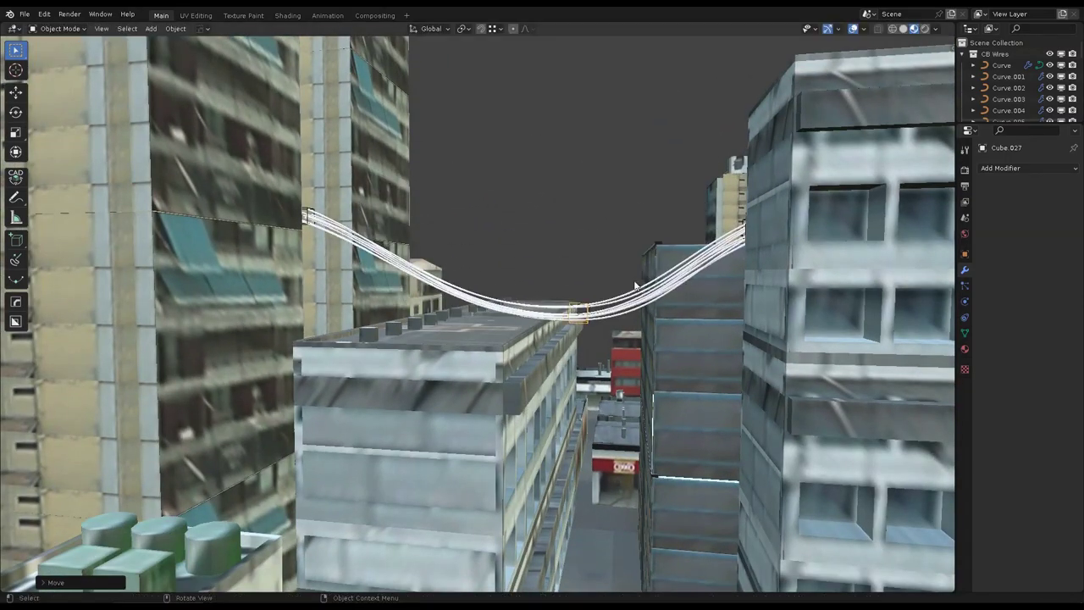
{"action": "left_click", "coordinate": [635, 285]}
{"action": "mouse_move", "coordinate": [634, 286]}
{"action": "middle_mouse_down"}
{"action": "mouse_move", "coordinate": [664, 305]}
{"action": "mouse_move", "coordinate": [515, 321]}
{"action": "mouse_move", "coordinate": [628, 308]}
{"action": "middle_mouse_up"}
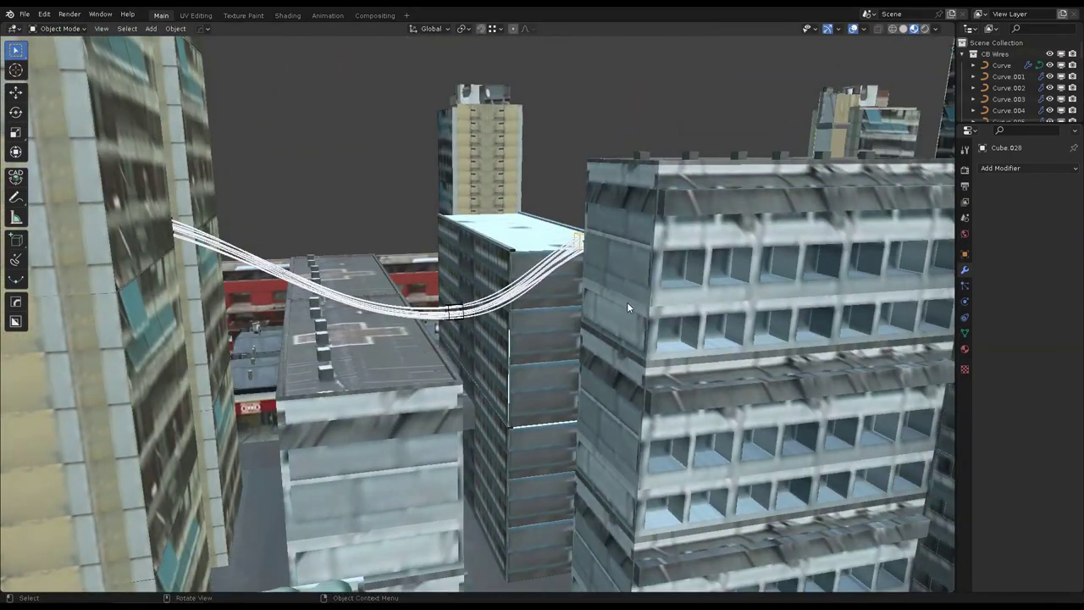
{"action": "mouse_move", "coordinate": [629, 206]}
{"action": "middle_mouse_down"}
{"action": "mouse_move", "coordinate": [384, 239]}
{"action": "mouse_move", "coordinate": [468, 230]}
{"action": "middle_mouse_up"}
{"action": "left_click", "coordinate": [384, 240]}
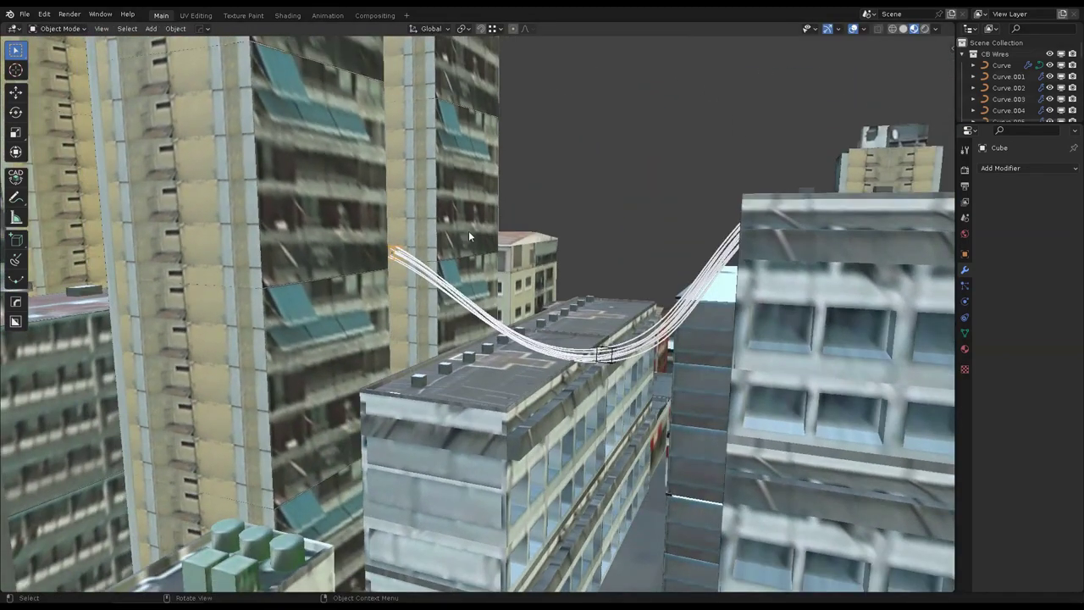
{"action": "mouse_move", "coordinate": [385, 142]}
{"action": "middle_mouse_down"}
{"action": "mouse_move", "coordinate": [498, 168]}
{"action": "mouse_move", "coordinate": [553, 152]}
{"action": "mouse_move", "coordinate": [607, 294]}
{"action": "mouse_move", "coordinate": [691, 227]}
{"action": "middle_mouse_up"}
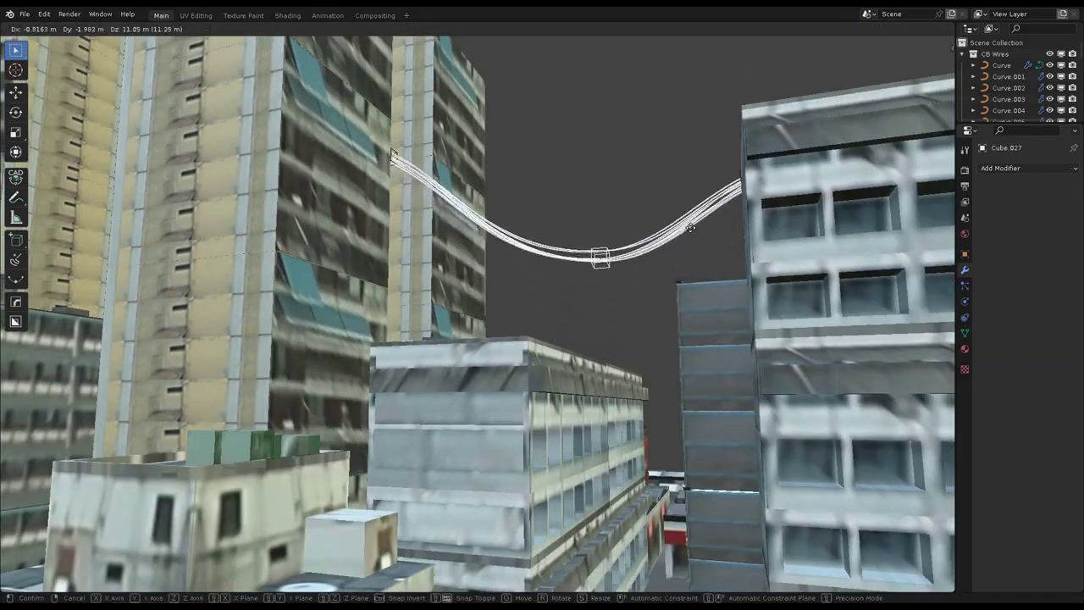
{"action": "left_click", "coordinate": [693, 293]}
{"action": "mouse_move", "coordinate": [693, 293]}
{"action": "middle_mouse_down"}
{"action": "mouse_move", "coordinate": [617, 294]}
{"action": "mouse_move", "coordinate": [583, 275]}
{"action": "mouse_move", "coordinate": [492, 321]}
{"action": "mouse_move", "coordinate": [563, 334]}
{"action": "middle_mouse_up"}
{"action": "key", "text": "g"}
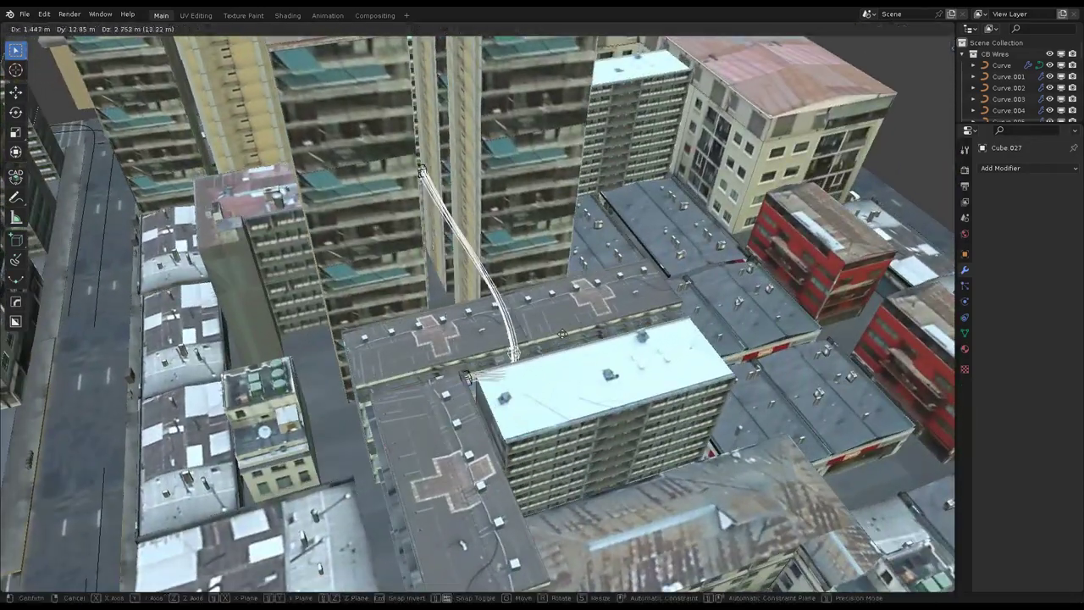
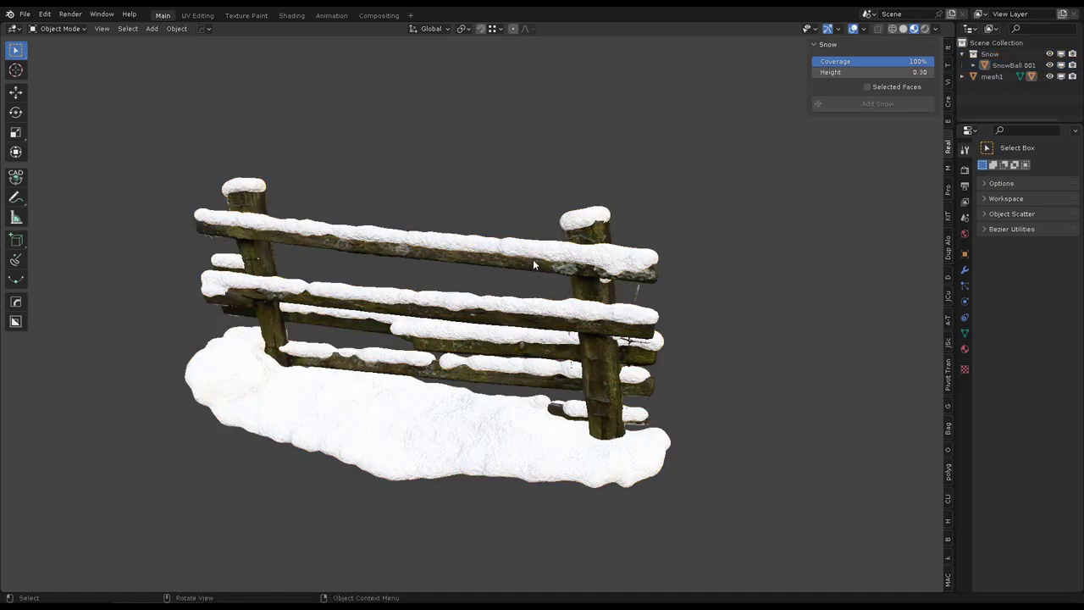
Step: Orbit around the snow-covered fence and switch the viewport to Solid shading
{"action": "mouse_move", "coordinate": [532, 259]}
{"action": "middle_mouse_down"}
{"action": "mouse_move", "coordinate": [631, 277]}
{"action": "mouse_move", "coordinate": [530, 311]}
{"action": "mouse_move", "coordinate": [587, 277]}
{"action": "mouse_move", "coordinate": [643, 267]}
{"action": "mouse_move", "coordinate": [559, 258]}
{"action": "mouse_move", "coordinate": [718, 250]}
{"action": "mouse_move", "coordinate": [491, 287]}
{"action": "mouse_move", "coordinate": [517, 348]}
{"action": "middle_mouse_up"}
{"action": "key", "text": "z"}
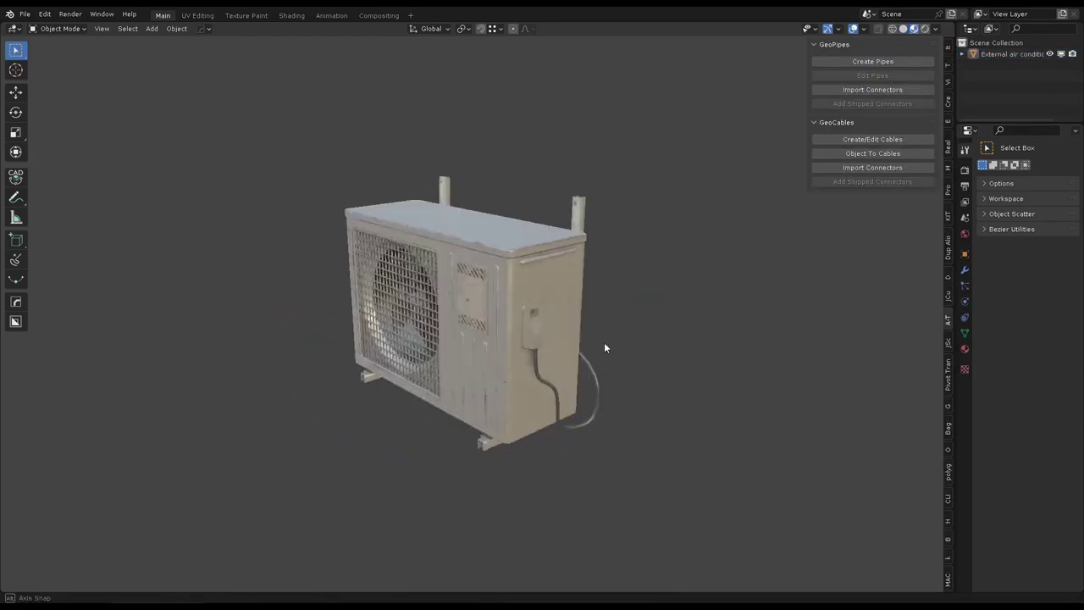
Step: Hang a first set of drooping GeoCables under the air conditioner
{"action": "middle_click_drag", "start_coordinate": [836, 183], "coordinate": [468, 328]}
{"action": "scroll", "coordinate": [467, 327], "scroll_direction": "up", "scroll_amount": 1}
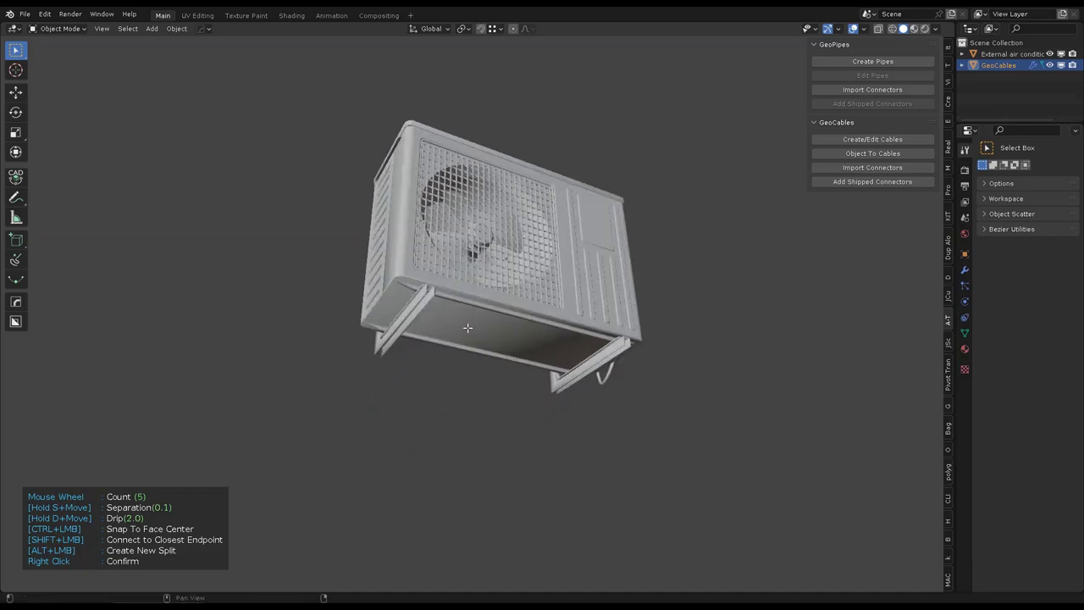
{"action": "scroll", "coordinate": [633, 320], "scroll_direction": "down", "scroll_amount": 3}
{"action": "mouse_move", "coordinate": [663, 334]}
{"action": "middle_mouse_down"}
{"action": "mouse_move", "coordinate": [633, 319]}
{"action": "mouse_move", "coordinate": [680, 302]}
{"action": "middle_mouse_up"}
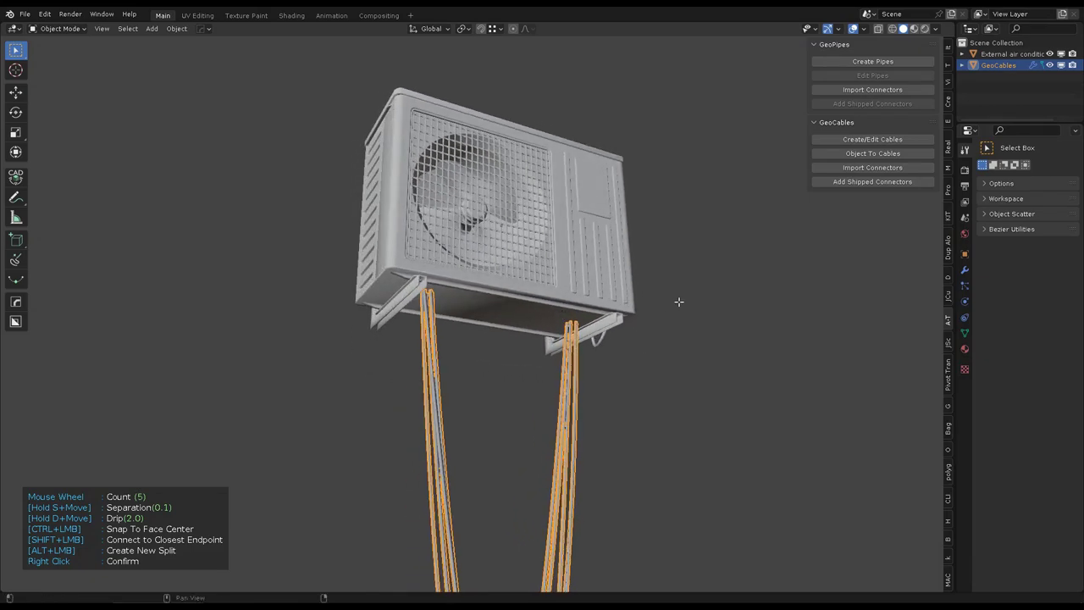
{"action": "right_click", "coordinate": [650, 315]}
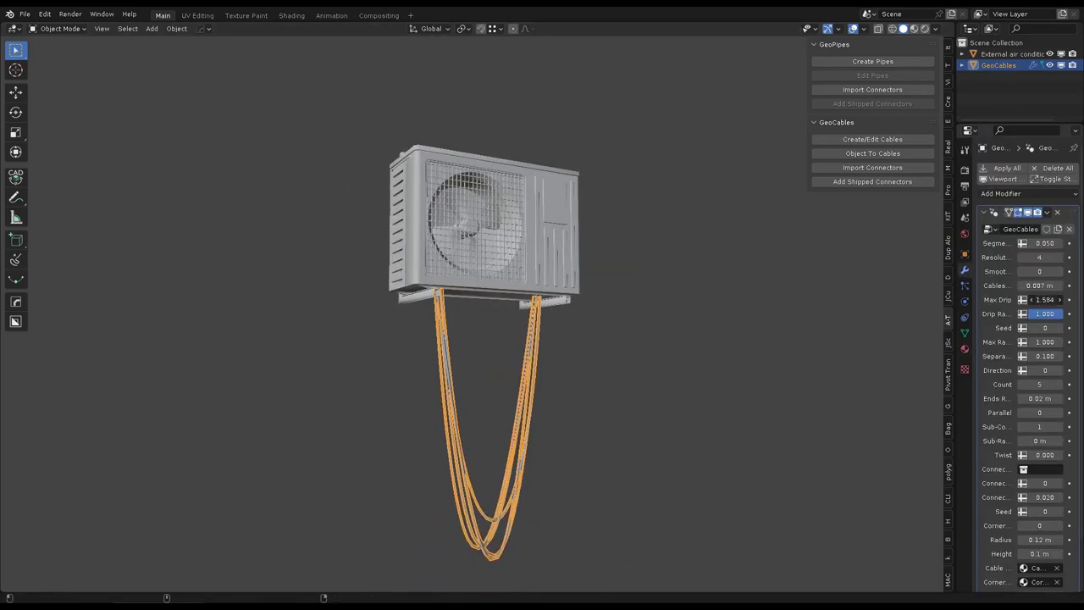
{"action": "middle_click_drag", "start_coordinate": [668, 357], "coordinate": [640, 372]}
Step: Add a second set of cables from the unit and set how far they droop
{"action": "left_click", "coordinate": [839, 139]}
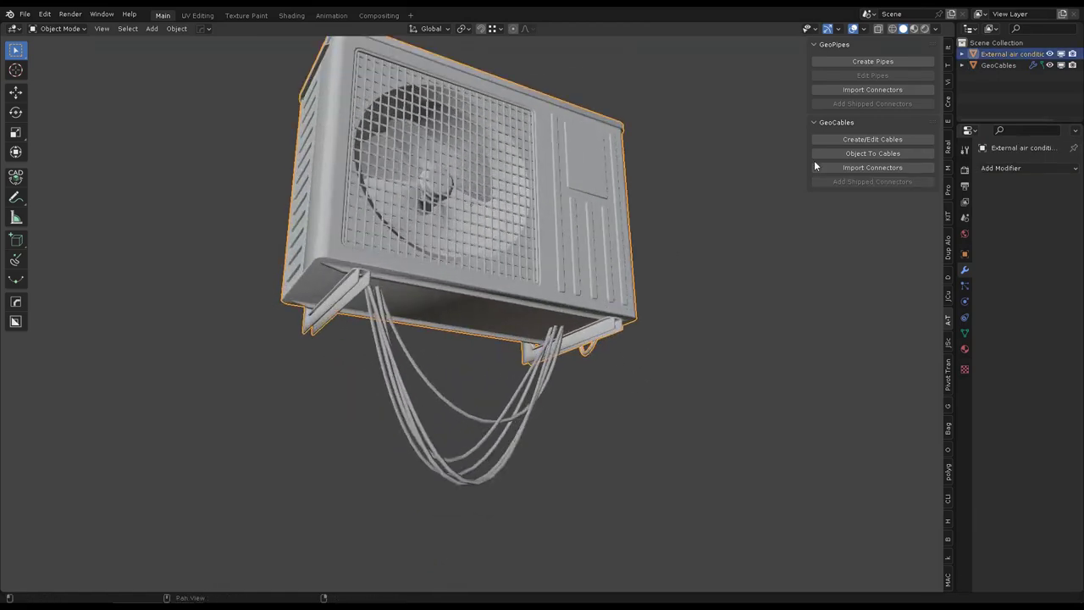
{"action": "middle_click_drag", "start_coordinate": [645, 313], "coordinate": [631, 315]}
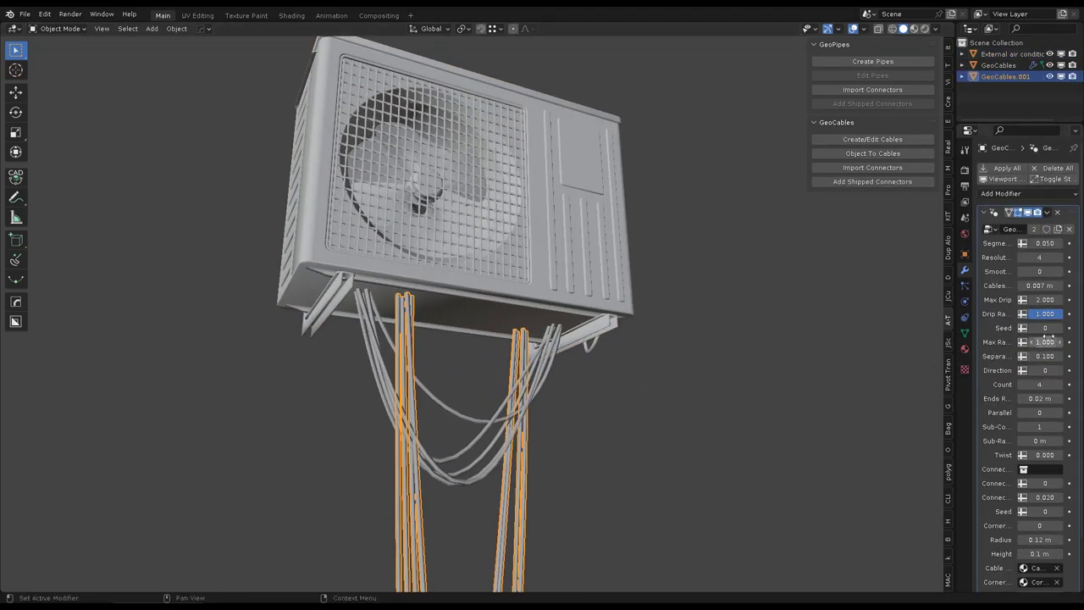
{"action": "left_click", "coordinate": [602, 383]}
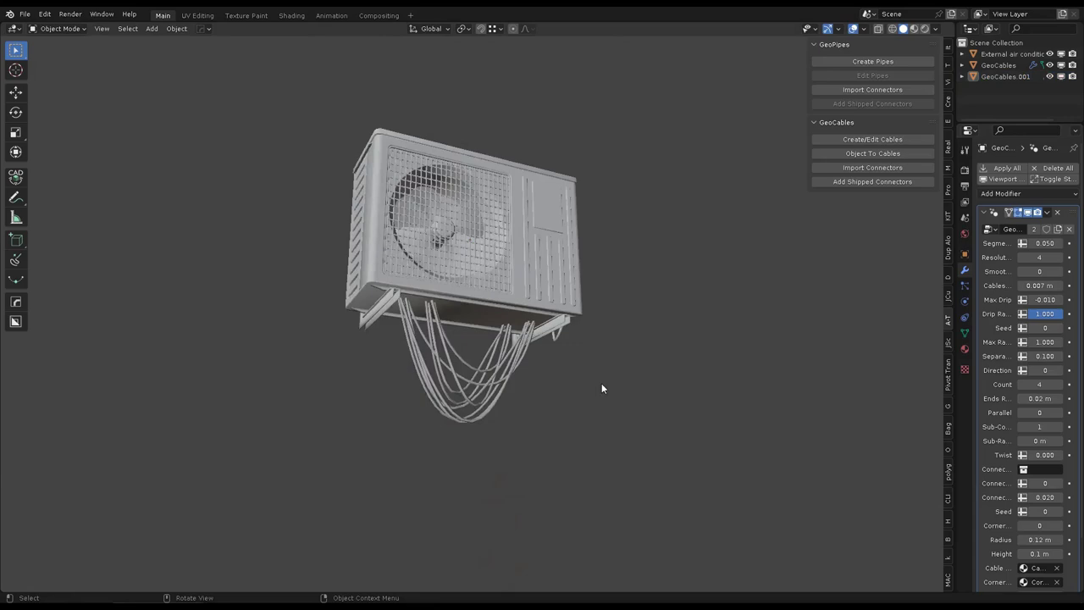
{"action": "mouse_move", "coordinate": [601, 383]}
{"action": "middle_mouse_down"}
{"action": "mouse_move", "coordinate": [614, 453]}
{"action": "mouse_move", "coordinate": [613, 415]}
{"action": "mouse_move", "coordinate": [669, 399]}
{"action": "mouse_move", "coordinate": [598, 386]}
{"action": "mouse_move", "coordinate": [632, 429]}
{"action": "middle_mouse_up"}
Step: Create GeoPipes arching over the top of the air conditioner
{"action": "left_click", "coordinate": [585, 424]}
{"action": "middle_click_drag", "start_coordinate": [727, 306], "coordinate": [854, 61]}
{"action": "left_click", "coordinate": [855, 61]}
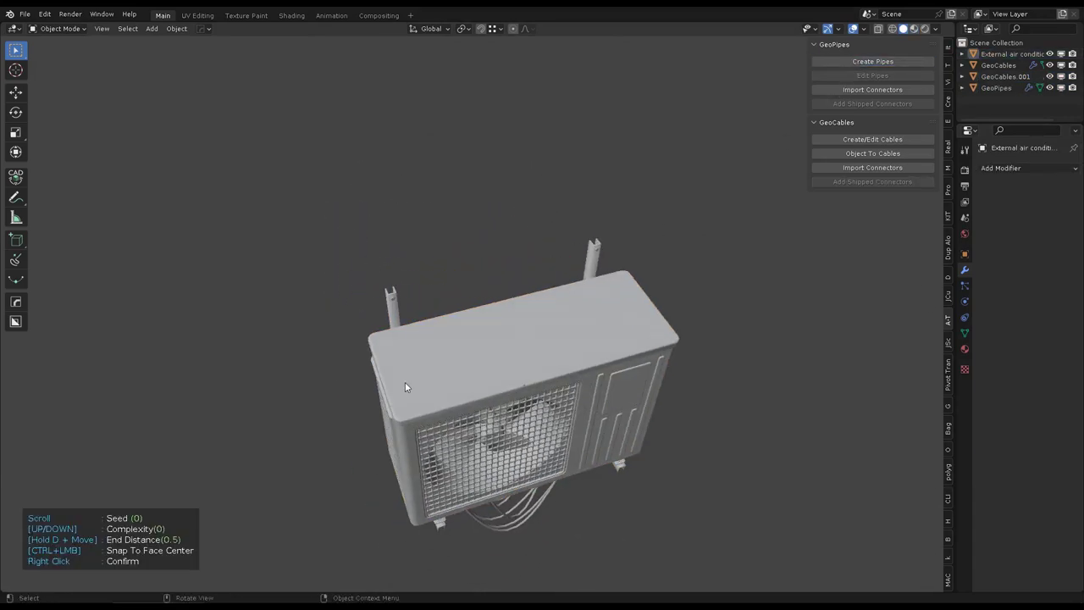
{"action": "mouse_move", "coordinate": [424, 390]}
{"action": "middle_mouse_down"}
{"action": "mouse_move", "coordinate": [703, 311]}
{"action": "mouse_move", "coordinate": [677, 245]}
{"action": "middle_mouse_up"}
{"action": "left_click", "coordinate": [666, 294]}
Step: Reduce the GeoPipes radius to 0.039 for a thinner pipe
{"action": "mouse_move", "coordinate": [667, 299]}
{"action": "middle_mouse_down"}
{"action": "mouse_move", "coordinate": [718, 286]}
{"action": "mouse_move", "coordinate": [716, 260]}
{"action": "middle_mouse_up"}
{"action": "scroll", "coordinate": [887, 310], "scroll_direction": "up", "scroll_amount": 3}
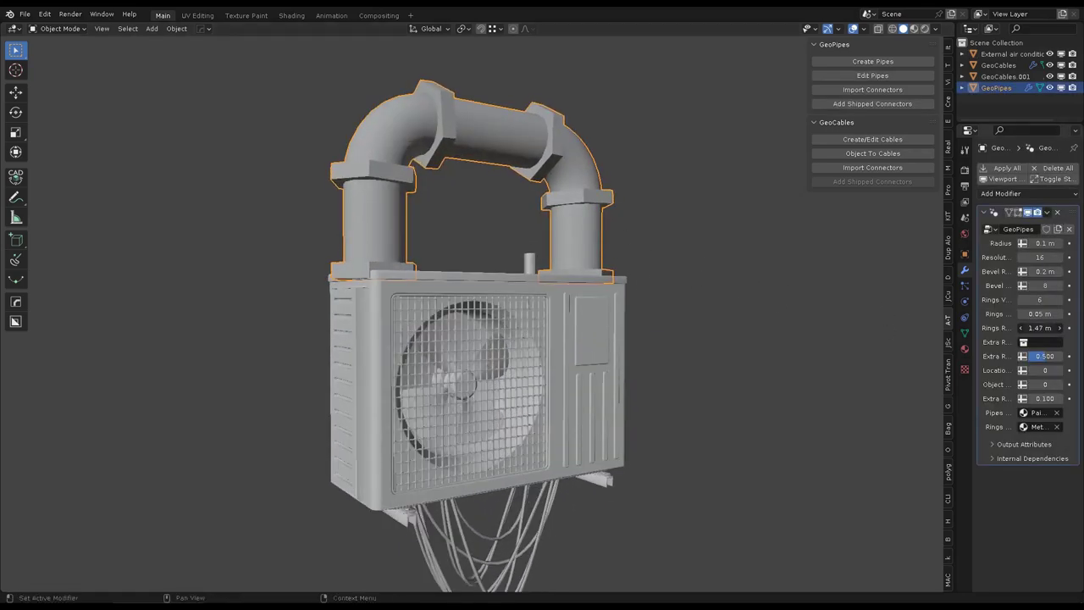
{"action": "scroll", "coordinate": [722, 324], "scroll_direction": "down", "scroll_amount": 3}
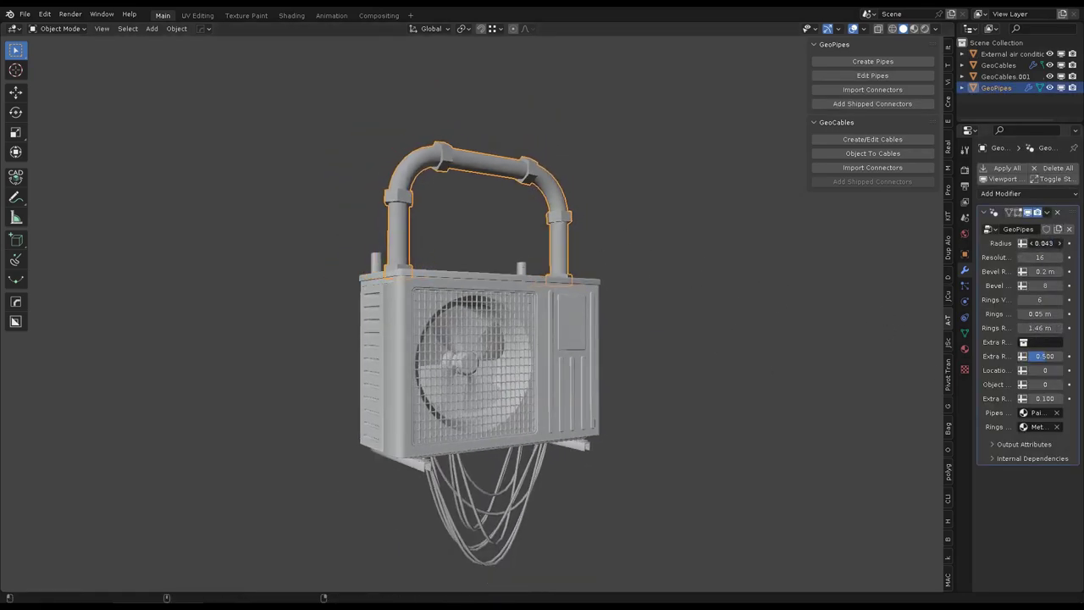
{"action": "key", "text": "alt+a"}
{"action": "mouse_move", "coordinate": [640, 331]}
{"action": "middle_mouse_down"}
{"action": "mouse_move", "coordinate": [603, 333]}
{"action": "mouse_move", "coordinate": [709, 302]}
{"action": "mouse_move", "coordinate": [682, 290]}
{"action": "middle_mouse_up"}
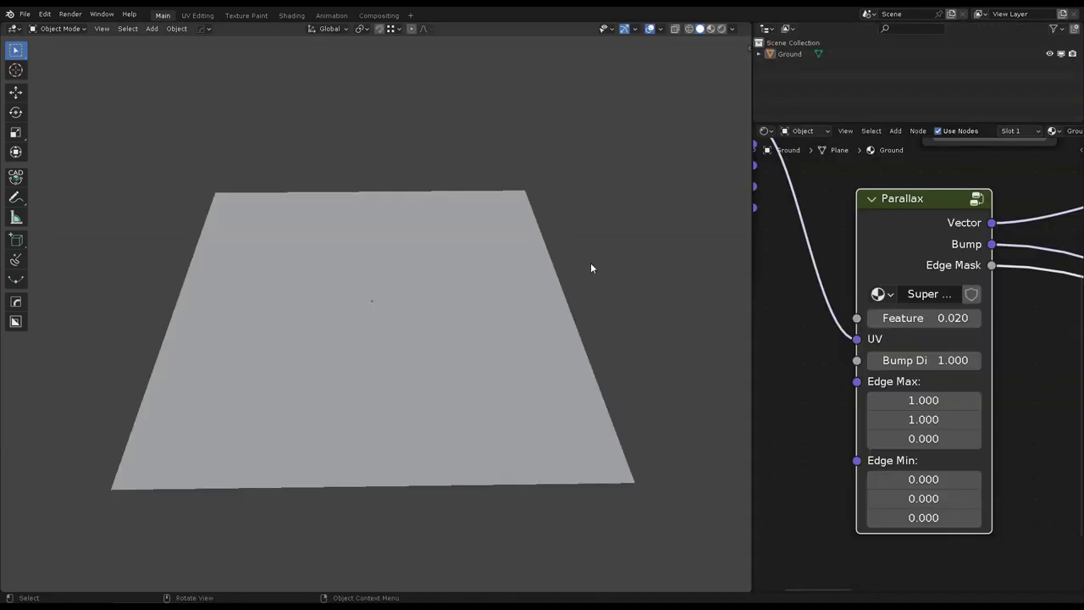
Step: Put the ground plane into Edit Mode with face selection
{"action": "key", "text": "Tab"}
{"action": "middle_click_drag", "start_coordinate": [590, 268], "coordinate": [517, 196]}
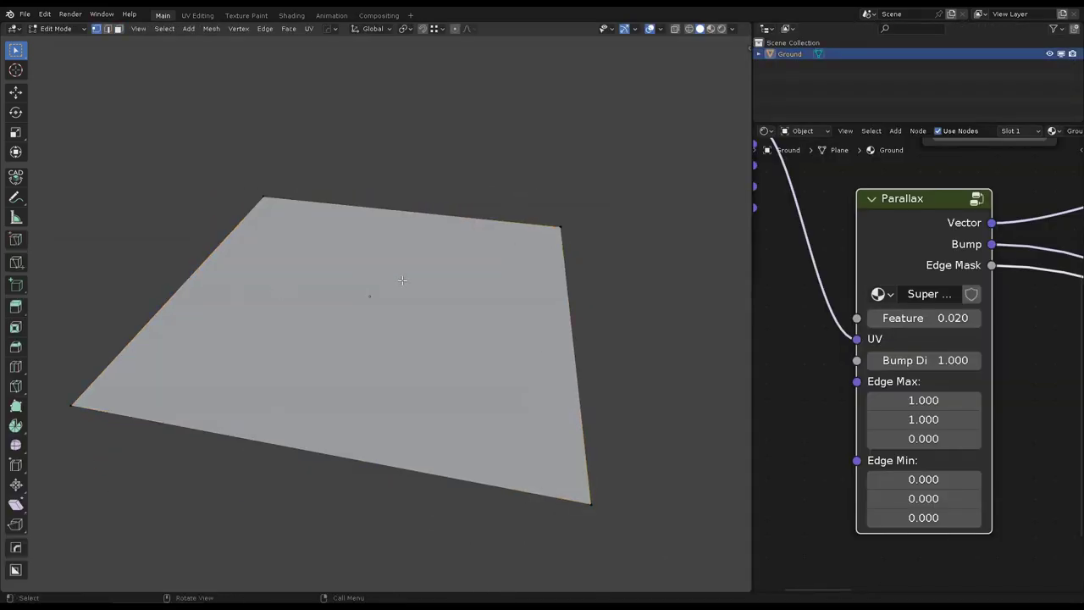
{"action": "key", "text": "3"}
{"action": "middle_click_drag", "start_coordinate": [401, 280], "coordinate": [484, 277]}
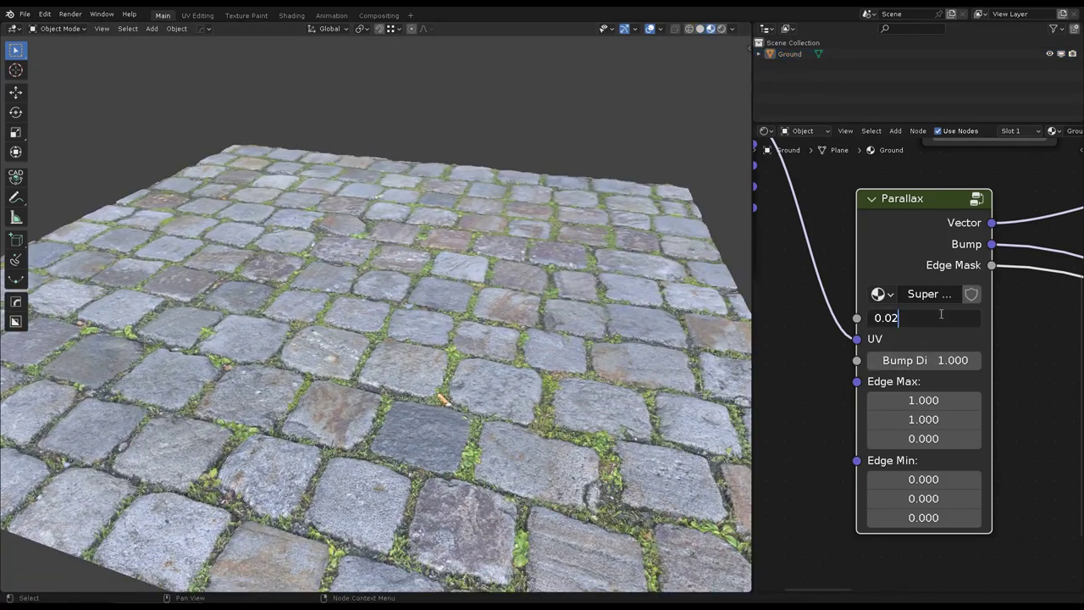
Step: Try parallax Feature depths of 0.040 and 0.060
{"action": "key", "text": "BackSpace"}
{"action": "type", "text": "4"}
{"action": "key", "text": "Return"}
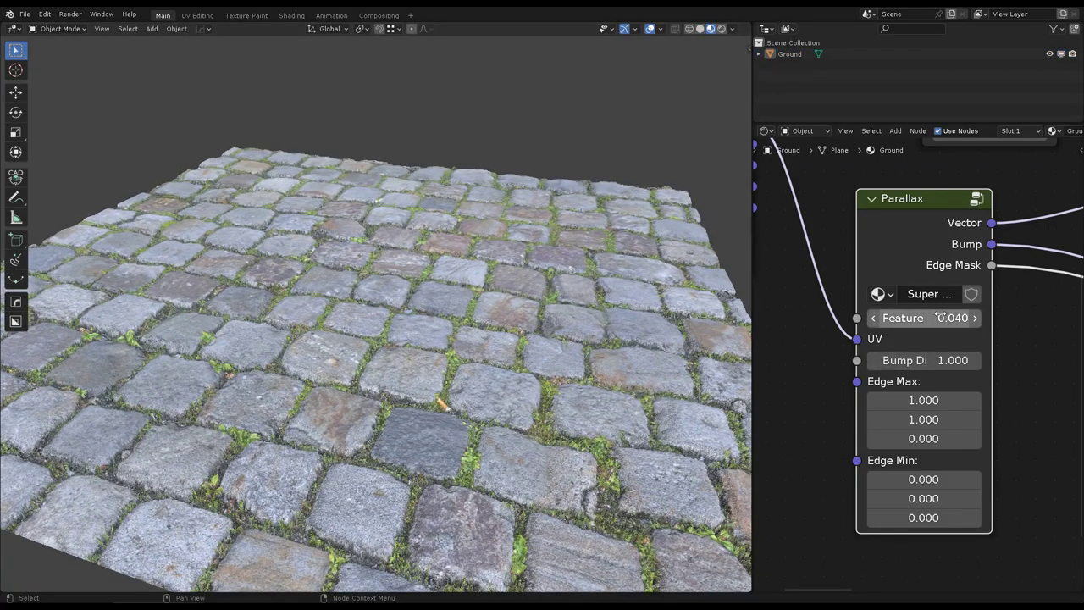
{"action": "key", "text": "Return"}
{"action": "mouse_move", "coordinate": [440, 297]}
{"action": "middle_mouse_down"}
{"action": "mouse_move", "coordinate": [484, 294]}
{"action": "mouse_move", "coordinate": [526, 332]}
{"action": "mouse_move", "coordinate": [482, 317]}
{"action": "mouse_move", "coordinate": [459, 269]}
{"action": "mouse_move", "coordinate": [492, 284]}
{"action": "middle_mouse_up"}
Step: Set the parallax Bump Distance to 2.000
{"action": "key", "text": "Tab"}
{"action": "key", "text": "Tab"}
{"action": "double_click", "coordinate": [923, 360]}
{"action": "type", "text": "2"}
{"action": "key", "text": "Return"}
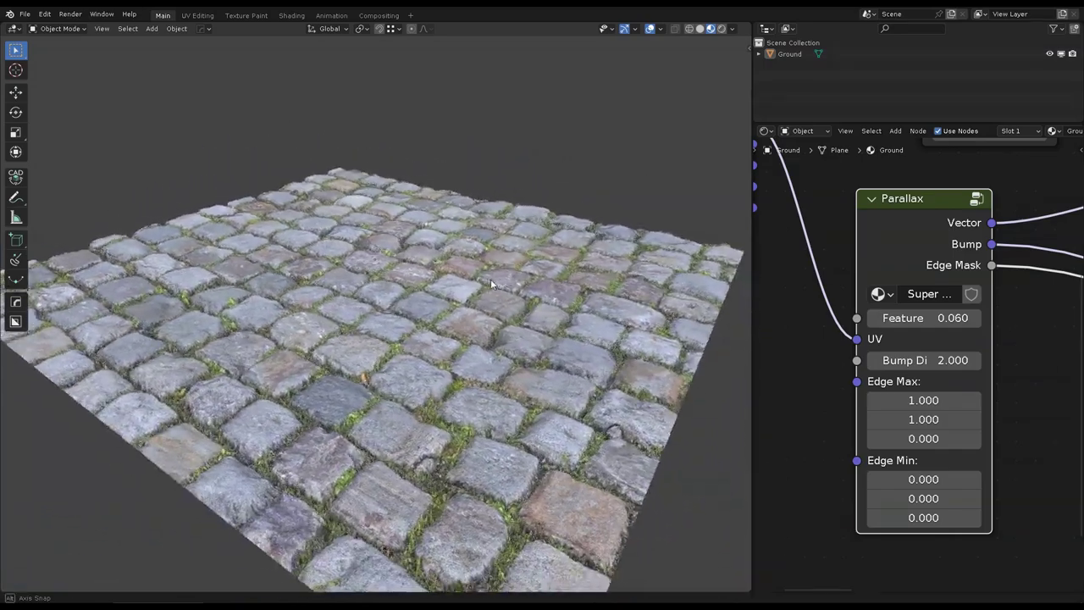
Step: Test Feature depths of 0.020 and then 0.080 on the cobblestones
{"action": "double_click", "coordinate": [924, 318]}
{"action": "type", "text": "0.02"}
{"action": "key", "text": "Return"}
{"action": "mouse_move", "coordinate": [474, 297]}
{"action": "middle_mouse_down"}
{"action": "mouse_move", "coordinate": [457, 315]}
{"action": "mouse_move", "coordinate": [503, 227]}
{"action": "mouse_move", "coordinate": [402, 254]}
{"action": "mouse_move", "coordinate": [903, 317]}
{"action": "middle_mouse_up"}
{"action": "double_click", "coordinate": [923, 317]}
{"action": "type", "text": "0.08"}
{"action": "key", "text": "Return"}
Step: Settle the Feature depth at 0.050
{"action": "key", "text": "Tab"}
{"action": "key", "text": "Tab"}
{"action": "scroll", "coordinate": [458, 284], "scroll_direction": "up", "scroll_amount": 3}
{"action": "key", "text": "Return"}
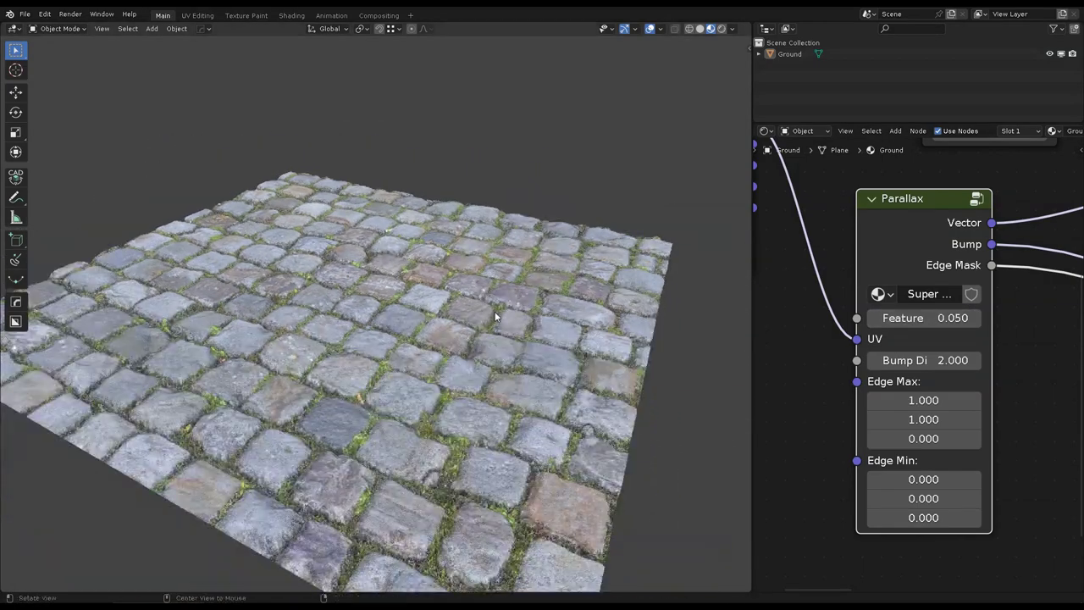
{"action": "middle_click_drag", "start_coordinate": [495, 311], "coordinate": [898, 382]}
Step: Try a Bump Distance of 0.500, then restore it to 1.000
{"action": "key", "text": "Return"}
{"action": "middle_click_drag", "start_coordinate": [542, 348], "coordinate": [587, 339]}
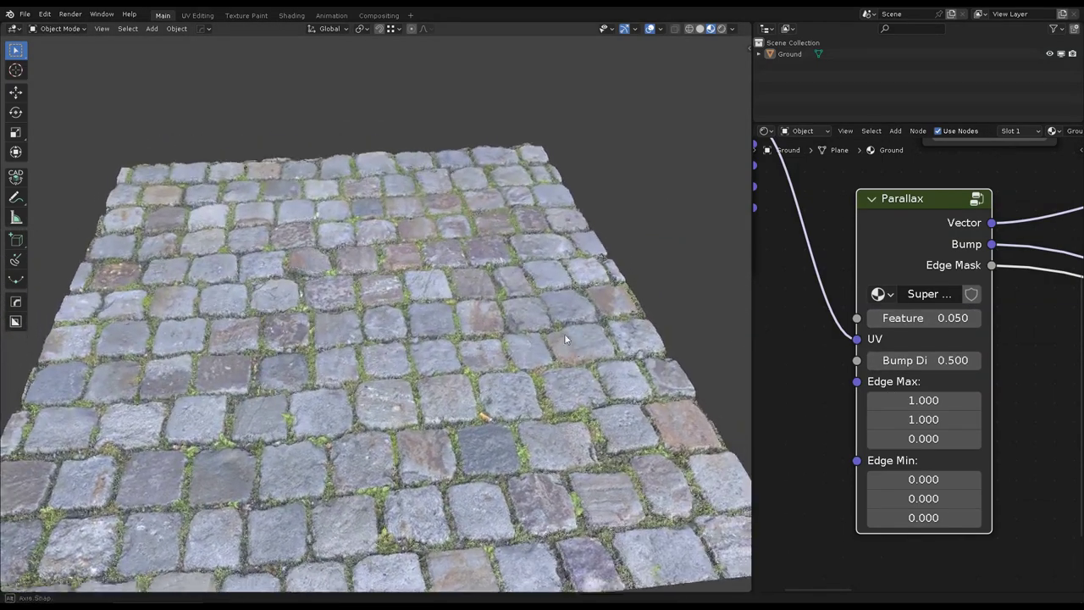
{"action": "key", "text": "Return"}
{"action": "mouse_move", "coordinate": [470, 334]}
{"action": "middle_mouse_down"}
{"action": "mouse_move", "coordinate": [550, 326]}
{"action": "mouse_move", "coordinate": [513, 301]}
{"action": "middle_mouse_up"}
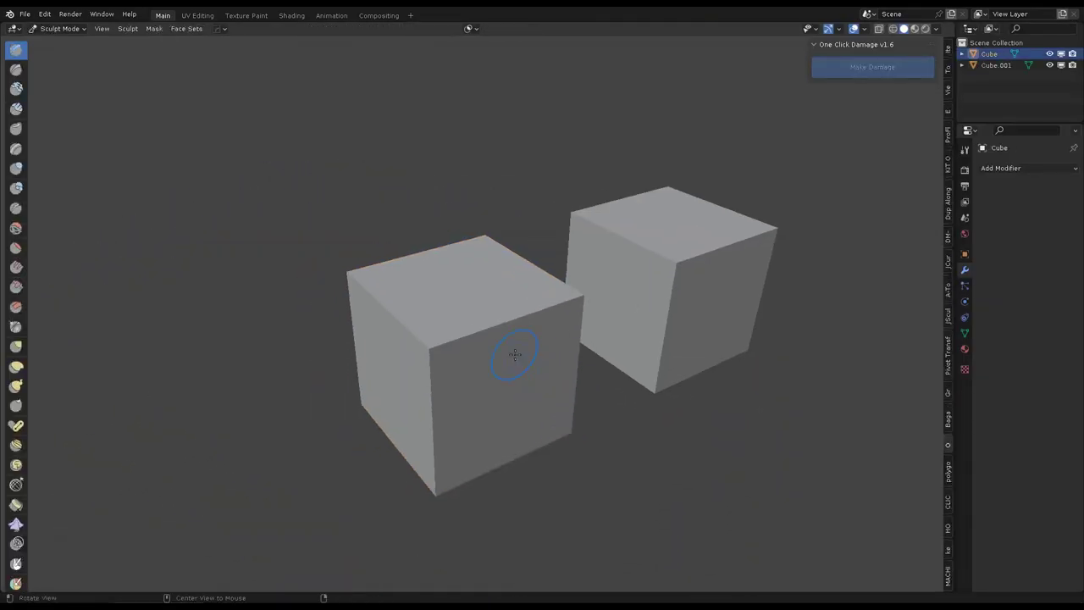
Step: Test a sculpt stroke, pick the Scrape brush and shade the left cube smooth
{"action": "key", "text": "r"}
{"action": "left_click", "coordinate": [562, 339]}
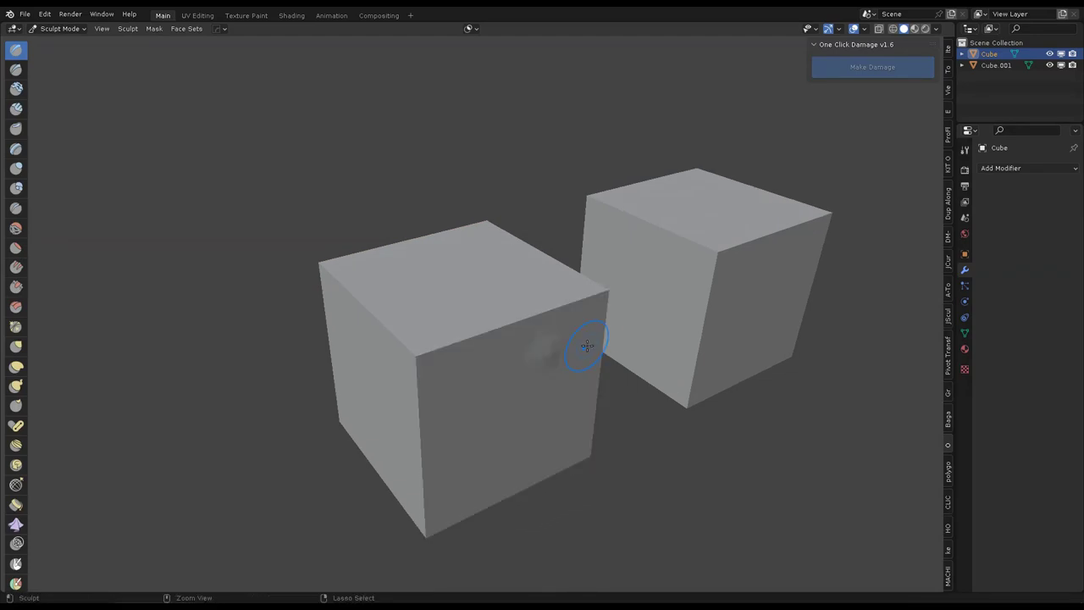
{"action": "middle_click_drag", "start_coordinate": [569, 351], "coordinate": [510, 334]}
{"action": "left_click", "coordinate": [599, 433]}
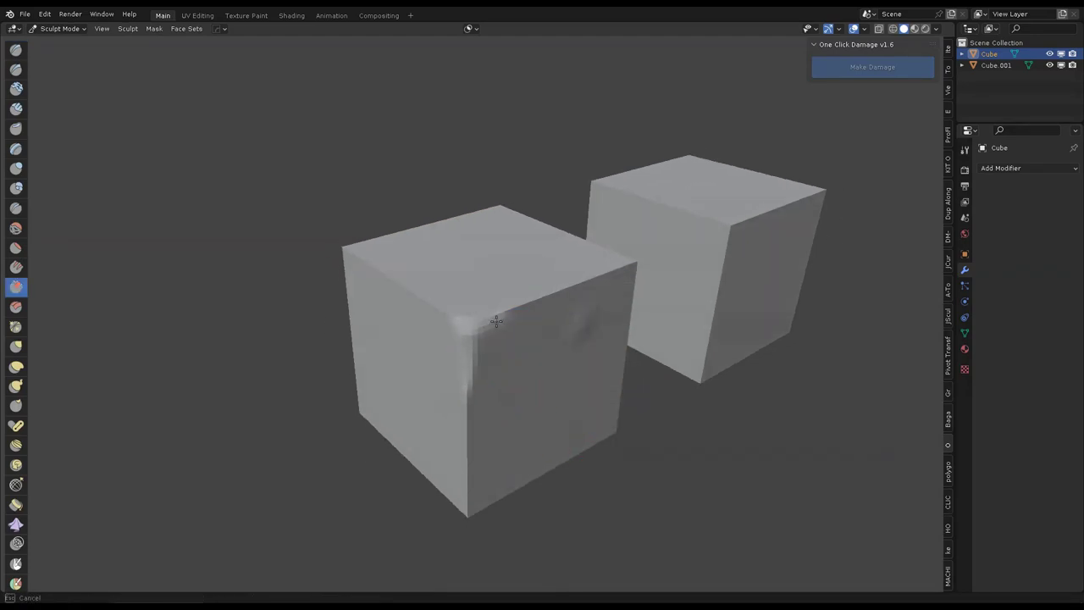
{"action": "key", "text": "q"}
{"action": "left_click", "coordinate": [512, 546]}
{"action": "mouse_move", "coordinate": [512, 546]}
{"action": "middle_mouse_down"}
{"action": "mouse_move", "coordinate": [539, 362]}
{"action": "mouse_move", "coordinate": [513, 331]}
{"action": "middle_mouse_up"}
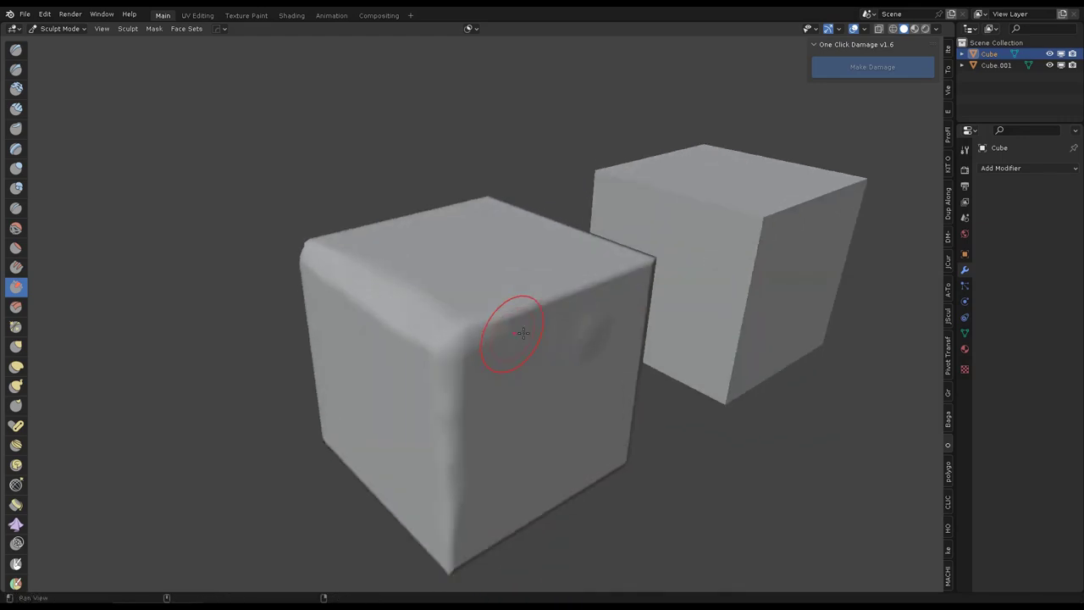
Step: Voxel remesh the cube at 0.0505 m and scrape its top and underside into lumps
{"action": "key", "text": "r"}
{"action": "left_click", "coordinate": [451, 349]}
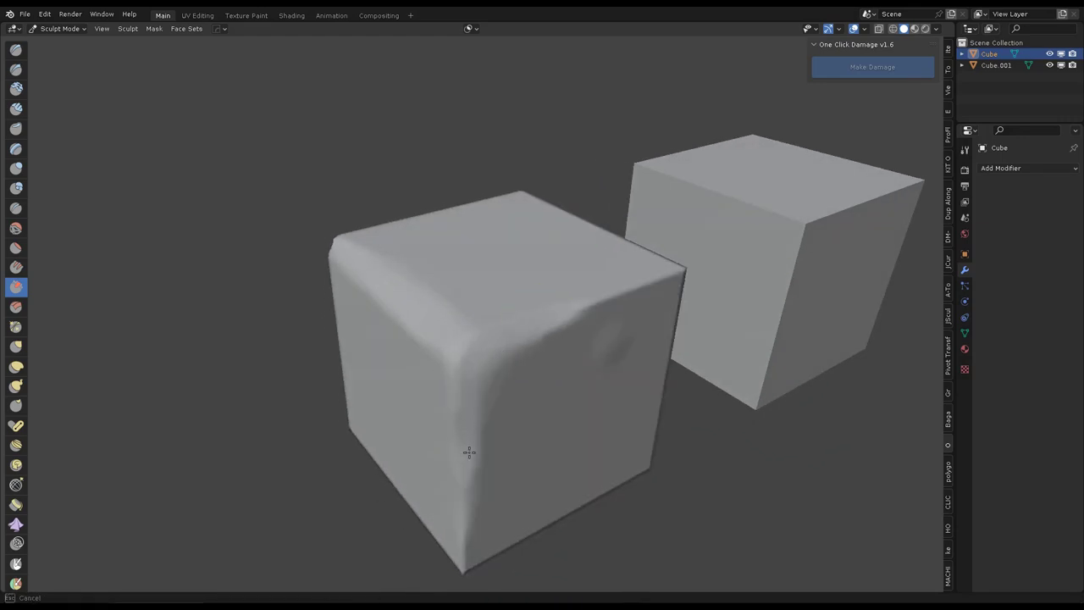
{"action": "mouse_move", "coordinate": [470, 452]}
{"action": "middle_mouse_down"}
{"action": "mouse_move", "coordinate": [447, 335]}
{"action": "mouse_move", "coordinate": [477, 362]}
{"action": "mouse_move", "coordinate": [501, 340]}
{"action": "middle_mouse_up"}
{"action": "mouse_move", "coordinate": [562, 357]}
{"action": "middle_mouse_down"}
{"action": "mouse_move", "coordinate": [486, 351]}
{"action": "mouse_move", "coordinate": [455, 431]}
{"action": "mouse_move", "coordinate": [536, 298]}
{"action": "mouse_move", "coordinate": [490, 496]}
{"action": "middle_mouse_up"}
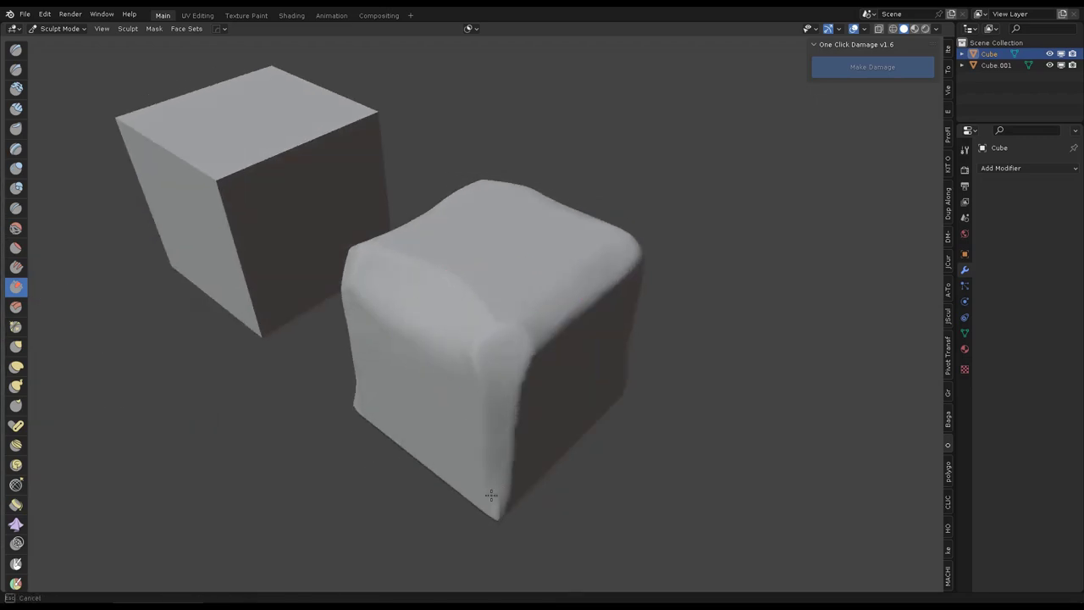
{"action": "mouse_move", "coordinate": [488, 335]}
{"action": "middle_mouse_down"}
{"action": "mouse_move", "coordinate": [475, 368]}
{"action": "mouse_move", "coordinate": [516, 364]}
{"action": "mouse_move", "coordinate": [497, 406]}
{"action": "mouse_move", "coordinate": [470, 315]}
{"action": "mouse_move", "coordinate": [431, 380]}
{"action": "mouse_move", "coordinate": [381, 407]}
{"action": "mouse_move", "coordinate": [503, 426]}
{"action": "mouse_move", "coordinate": [456, 375]}
{"action": "mouse_move", "coordinate": [492, 395]}
{"action": "mouse_move", "coordinate": [496, 414]}
{"action": "middle_mouse_up"}
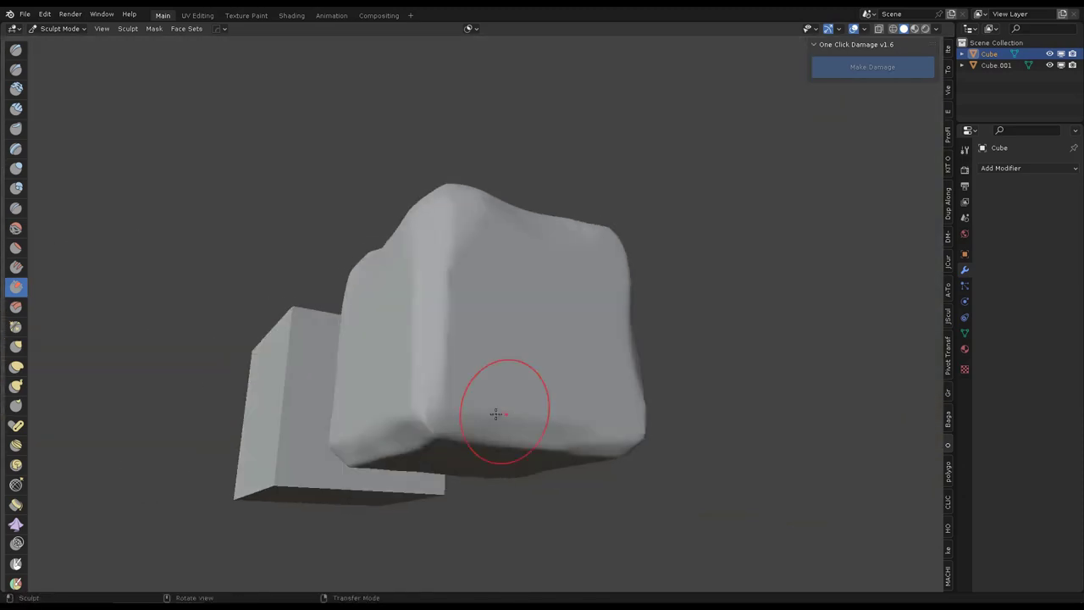
Step: Switch the sculpted cube back to Object Mode
{"action": "middle_click_drag", "start_coordinate": [479, 273], "coordinate": [477, 310]}
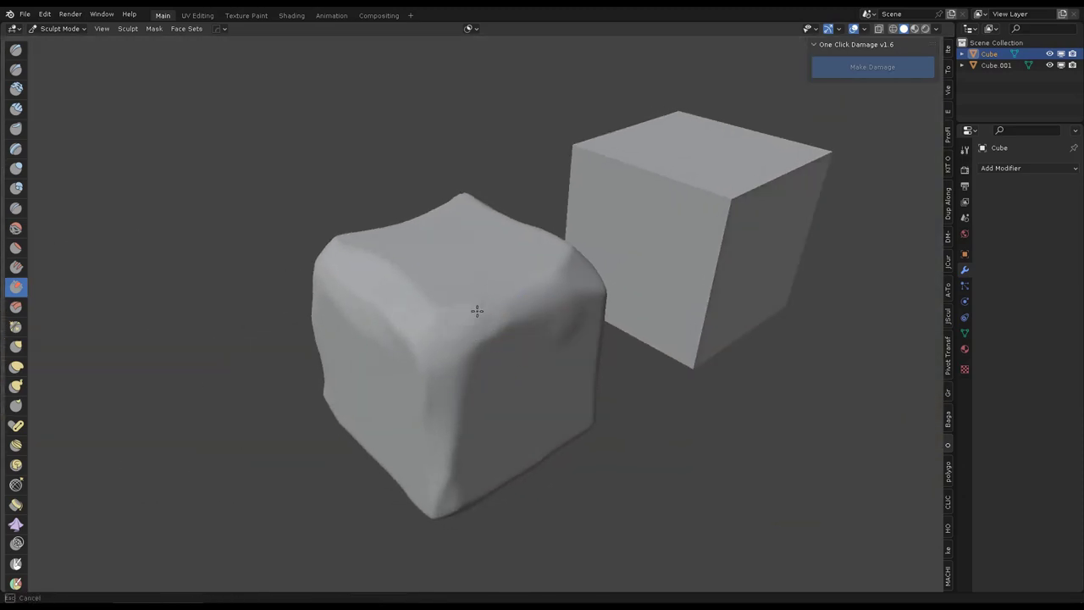
{"action": "key", "text": "ctrl+Tab"}
{"action": "left_click", "coordinate": [445, 266]}
{"action": "mouse_move", "coordinate": [689, 364]}
{"action": "middle_mouse_down"}
{"action": "mouse_move", "coordinate": [598, 366]}
{"action": "mouse_move", "coordinate": [610, 339]}
{"action": "middle_mouse_up"}
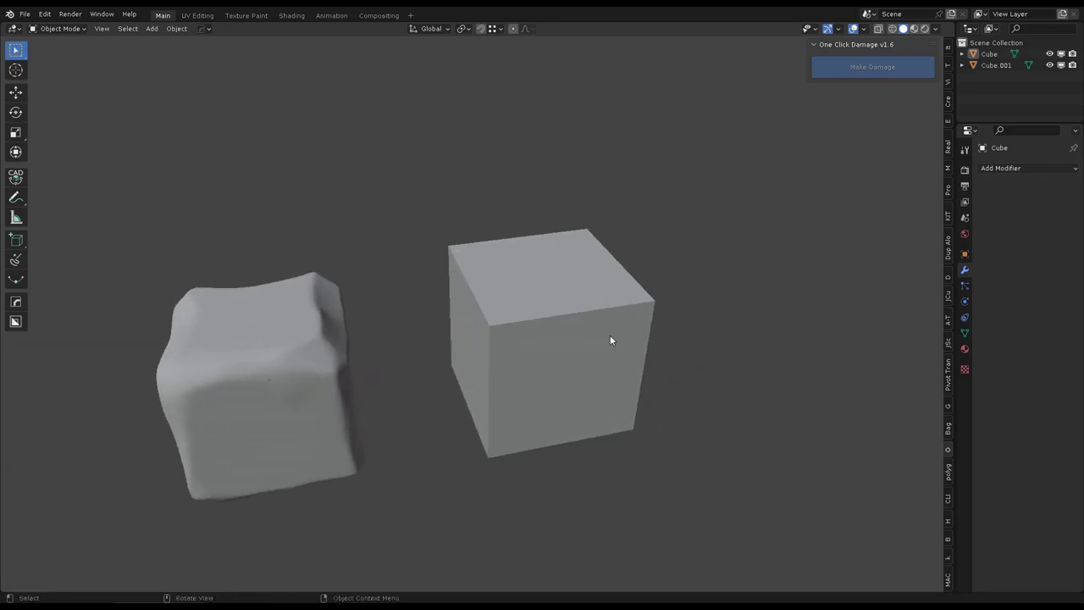
Step: Apply One Click Damage to the right cube with Clouds noise at about 61%
{"action": "left_click", "coordinate": [610, 338]}
{"action": "left_click", "coordinate": [872, 66]}
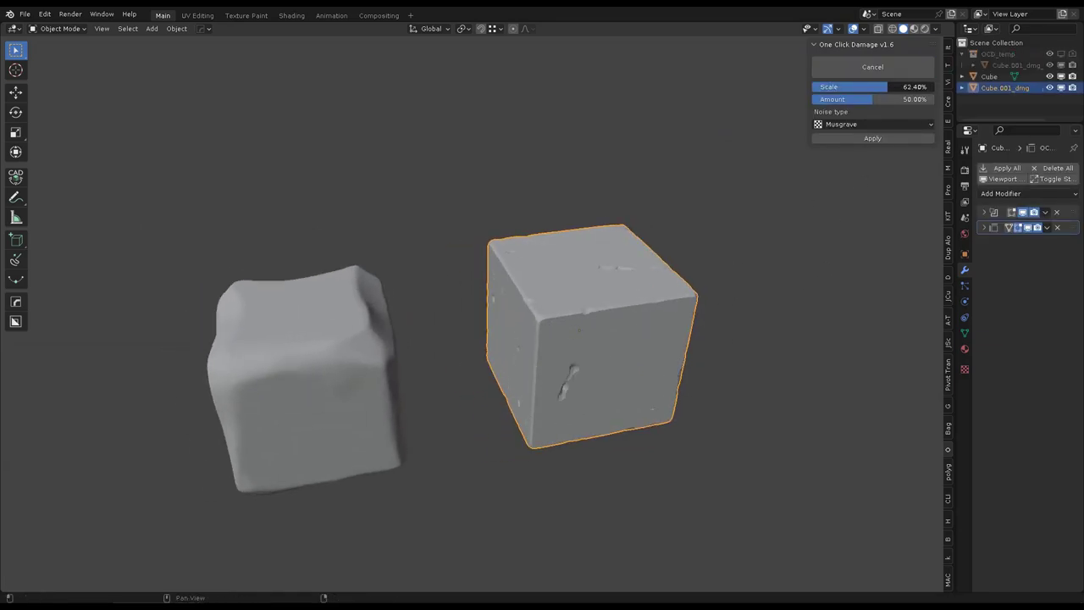
{"action": "left_click_drag", "start_coordinate": [900, 99], "coordinate": [887, 99]}
{"action": "left_click", "coordinate": [873, 124]}
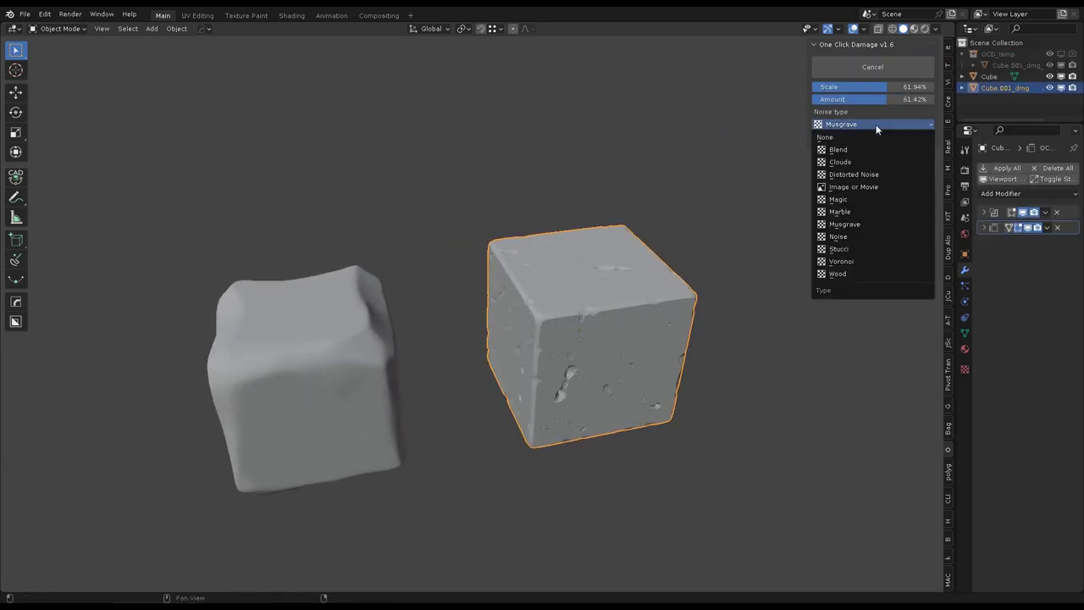
{"action": "left_click", "coordinate": [847, 162]}
{"action": "mouse_move", "coordinate": [846, 182]}
{"action": "middle_mouse_down"}
{"action": "mouse_move", "coordinate": [622, 297]}
{"action": "mouse_move", "coordinate": [496, 258]}
{"action": "mouse_move", "coordinate": [681, 266]}
{"action": "middle_mouse_up"}
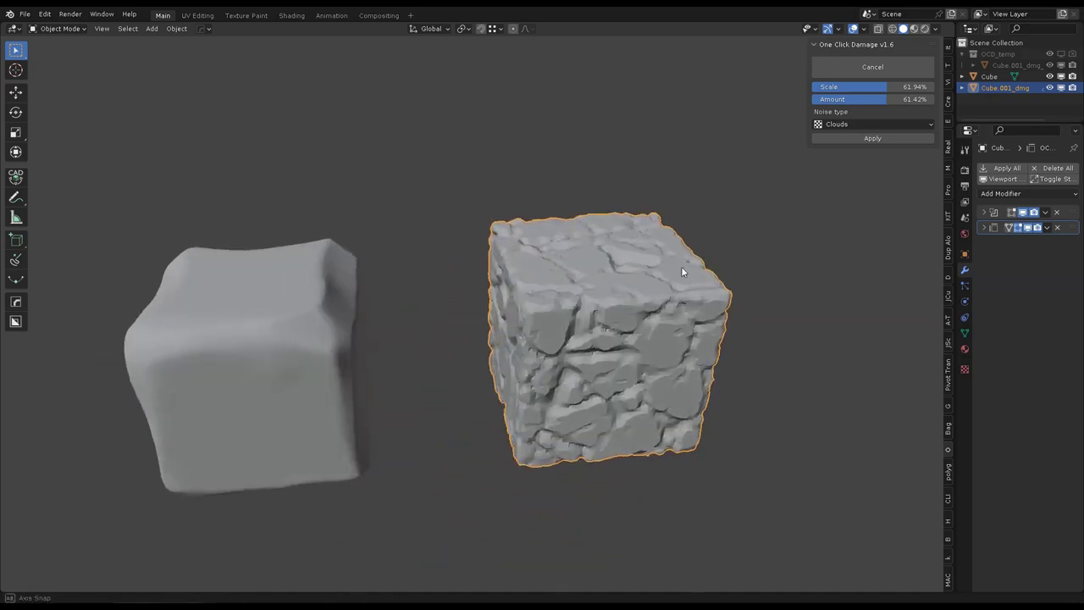
Step: Switch the damage noise to Marble and lower the amount slightly
{"action": "left_click", "coordinate": [873, 124]}
{"action": "left_click", "coordinate": [848, 211]}
{"action": "mouse_move", "coordinate": [897, 99]}
{"action": "left_mouse_down"}
{"action": "mouse_move", "coordinate": [849, 99]}
{"action": "mouse_move", "coordinate": [878, 87]}
{"action": "left_mouse_up"}
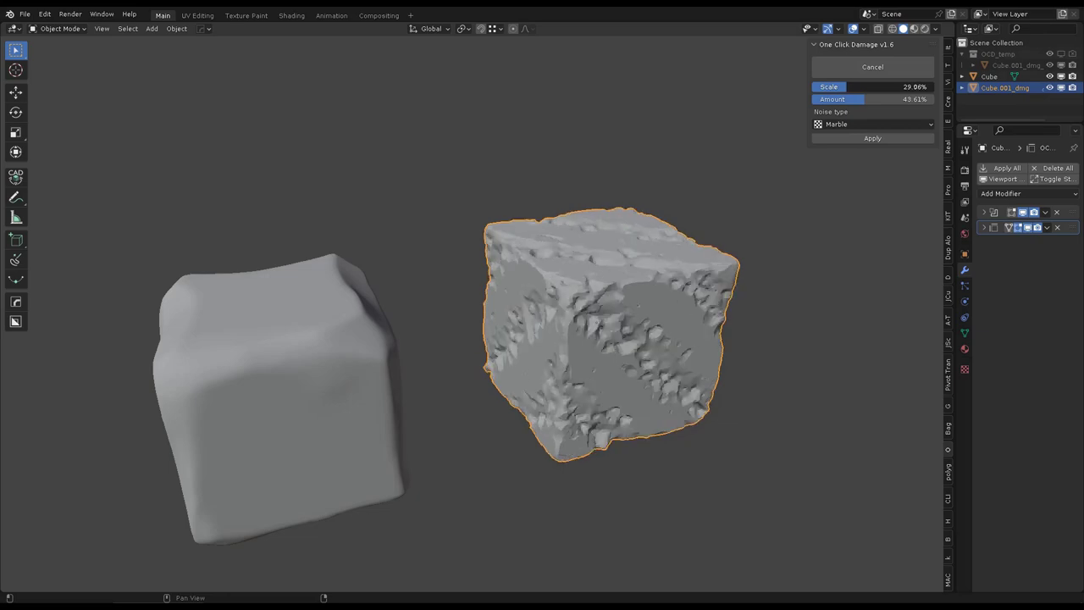
Step: Try Stucci, Voronoi, Blend, Magic and Distorted Noise, settling on Musgrave
{"action": "left_click", "coordinate": [872, 124]}
{"action": "left_click", "coordinate": [847, 249]}
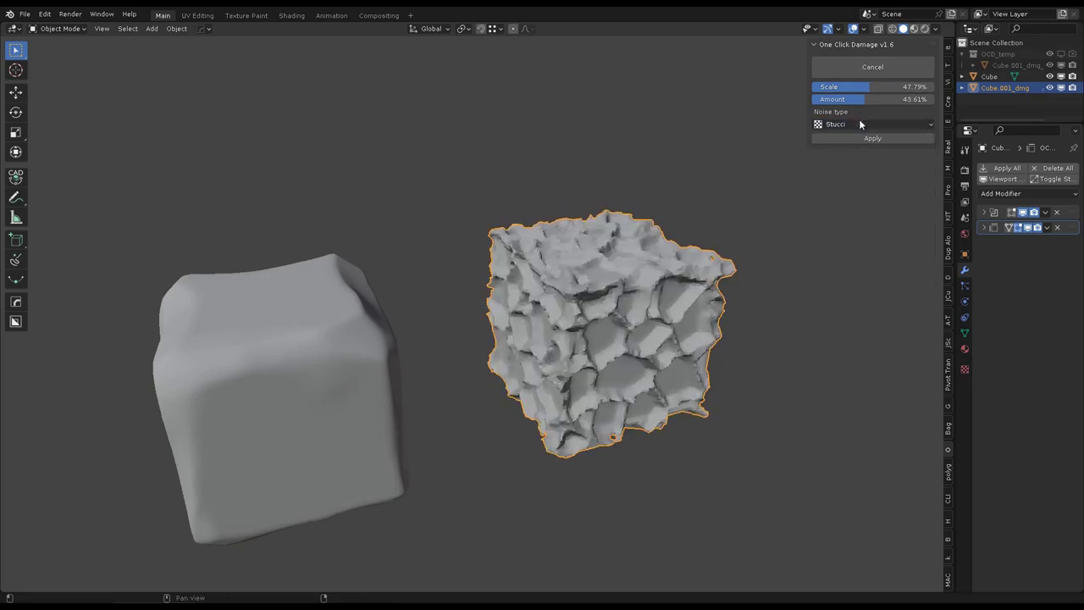
{"action": "left_click", "coordinate": [858, 123]}
{"action": "left_click", "coordinate": [838, 261]}
{"action": "left_click", "coordinate": [861, 123]}
{"action": "left_click", "coordinate": [855, 149]}
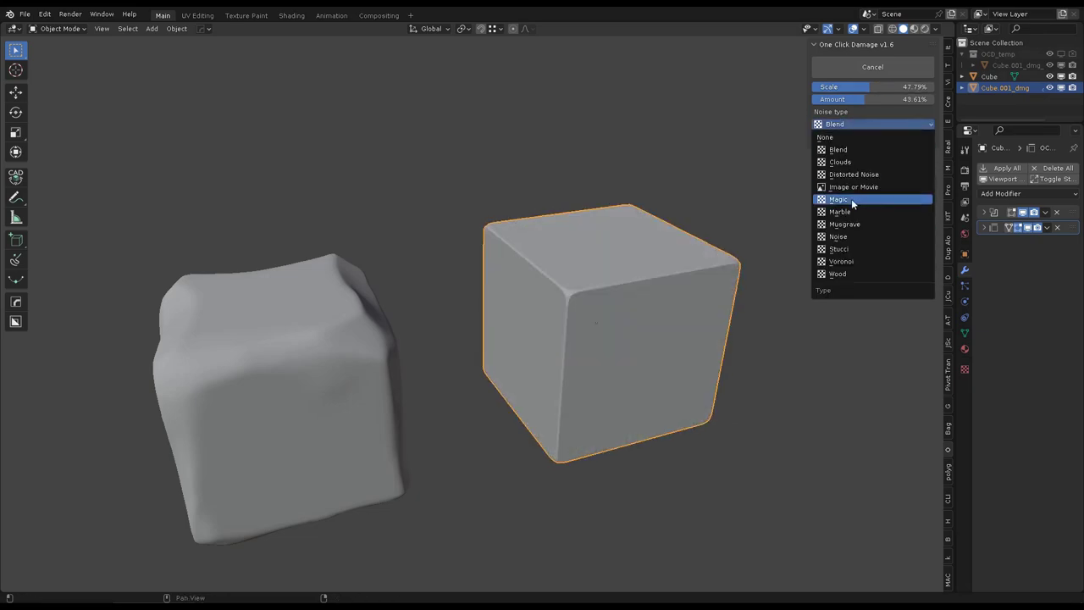
{"action": "left_click", "coordinate": [851, 198]}
{"action": "left_click", "coordinate": [847, 124]}
{"action": "left_click", "coordinate": [855, 174]}
{"action": "left_click", "coordinate": [873, 125]}
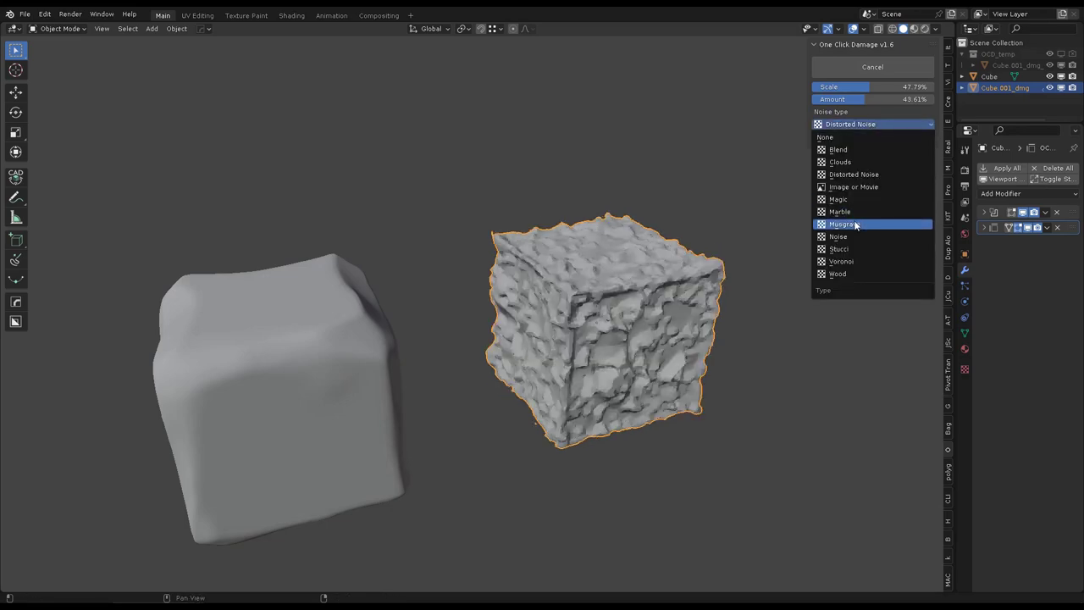
{"action": "left_click", "coordinate": [855, 224]}
Step: Apply the Musgrave damage to the cube
{"action": "middle_click_drag", "start_coordinate": [643, 244], "coordinate": [662, 250]}
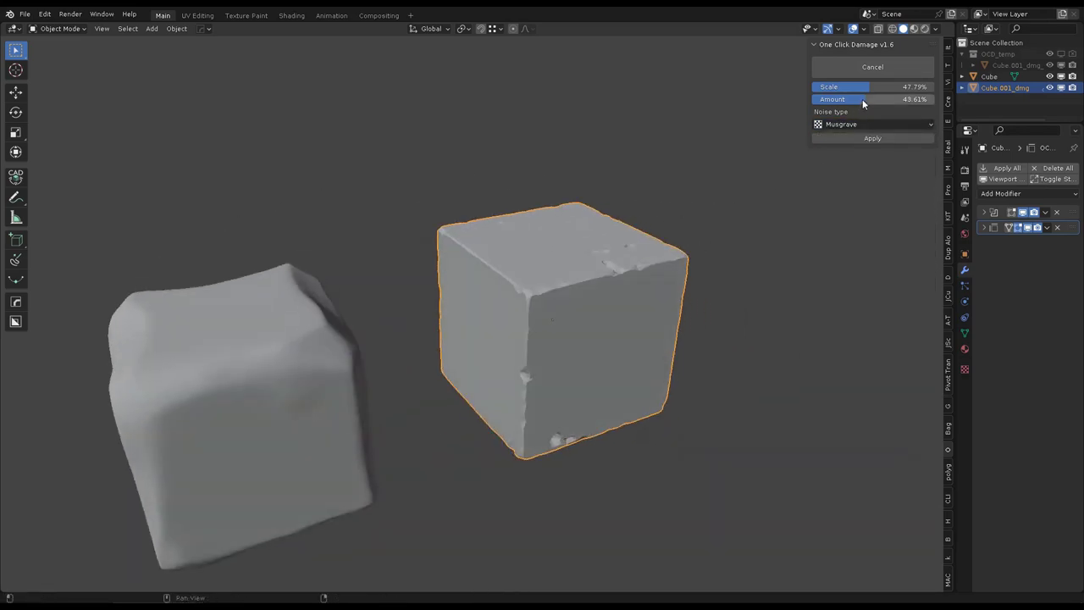
{"action": "key", "text": "Return"}
{"action": "mouse_move", "coordinate": [757, 260]}
{"action": "middle_mouse_down"}
{"action": "mouse_move", "coordinate": [576, 246]}
{"action": "mouse_move", "coordinate": [629, 208]}
{"action": "mouse_move", "coordinate": [636, 258]}
{"action": "mouse_move", "coordinate": [668, 240]}
{"action": "middle_mouse_up"}
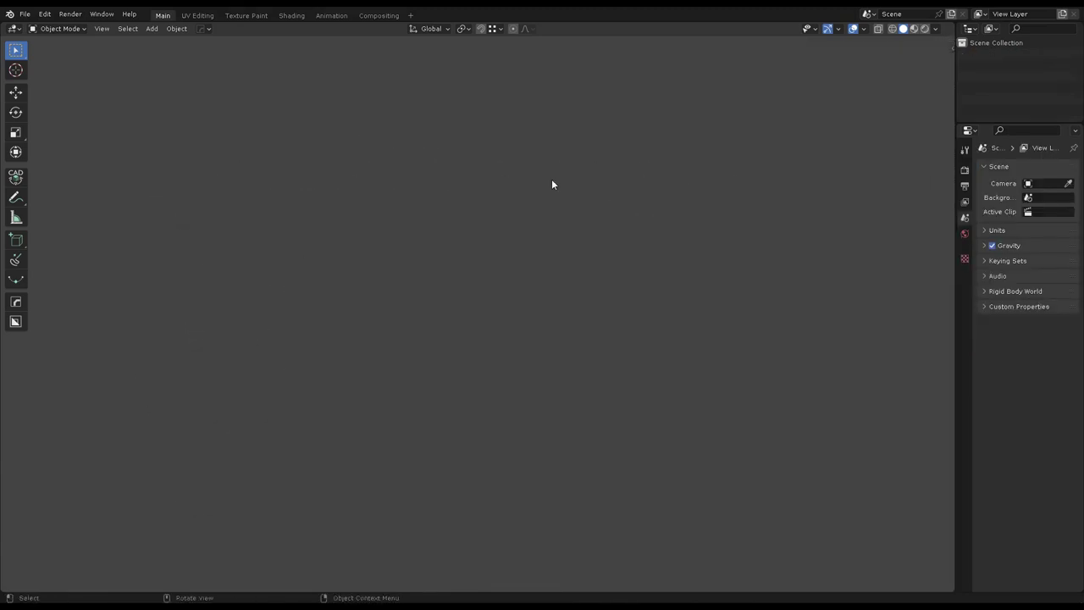
Step: Add a cube, make a first BoxCutter box cut and bevel its edges
{"action": "key", "text": "shift+a"}
{"action": "left_click", "coordinate": [363, 280]}
{"action": "left_click", "coordinate": [16, 321]}
{"action": "key", "text": "KP_Decimal"}
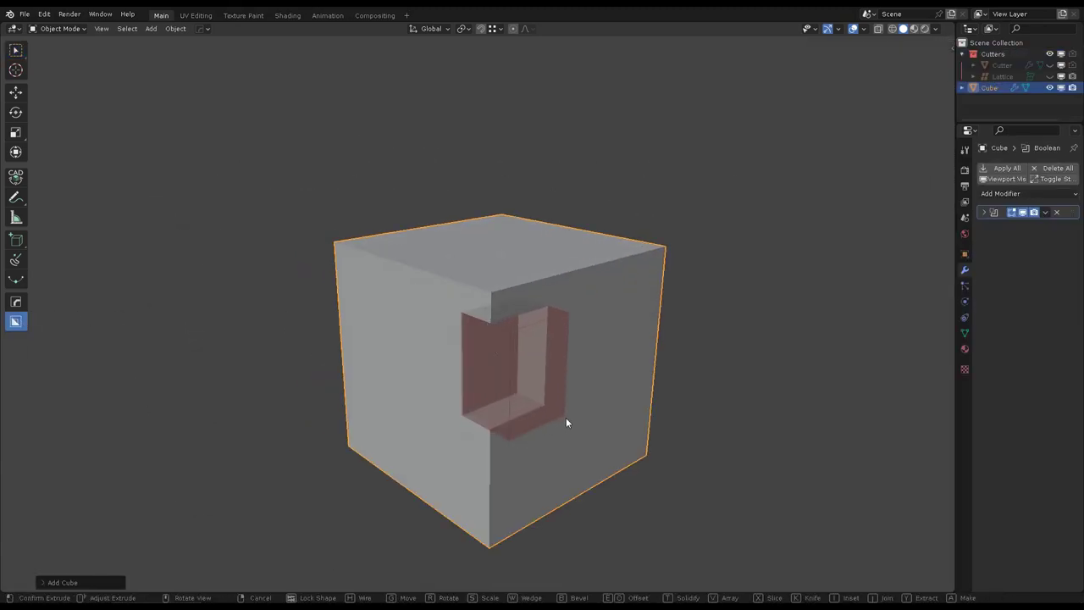
{"action": "left_click", "coordinate": [567, 419]}
{"action": "scroll", "coordinate": [612, 299], "scroll_direction": "up", "scroll_amount": 2}
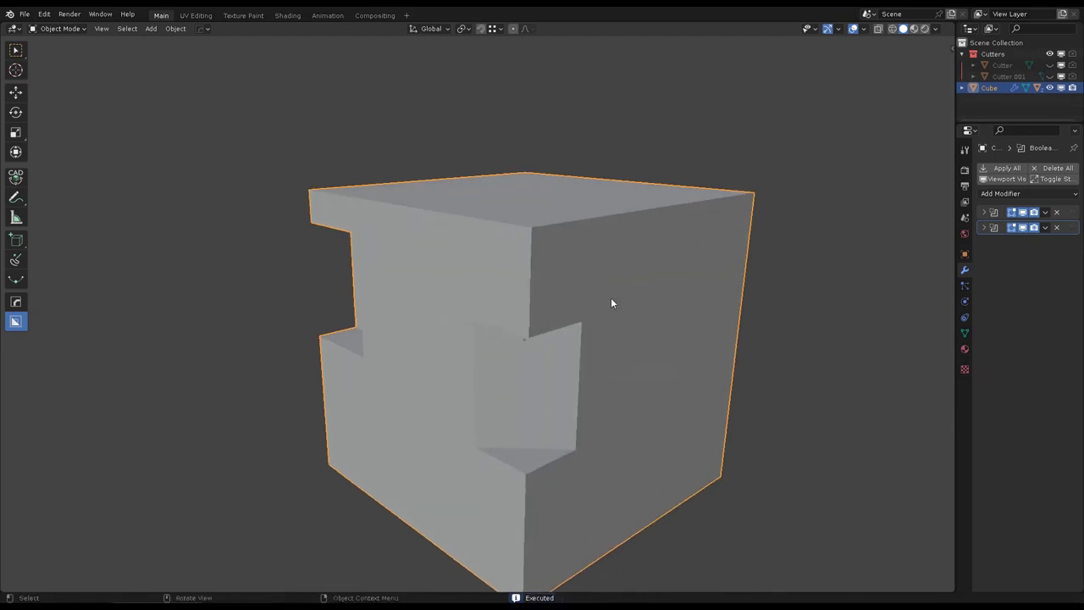
{"action": "key", "text": "ctrl+b"}
{"action": "key", "text": "ctrl+shift+s"}
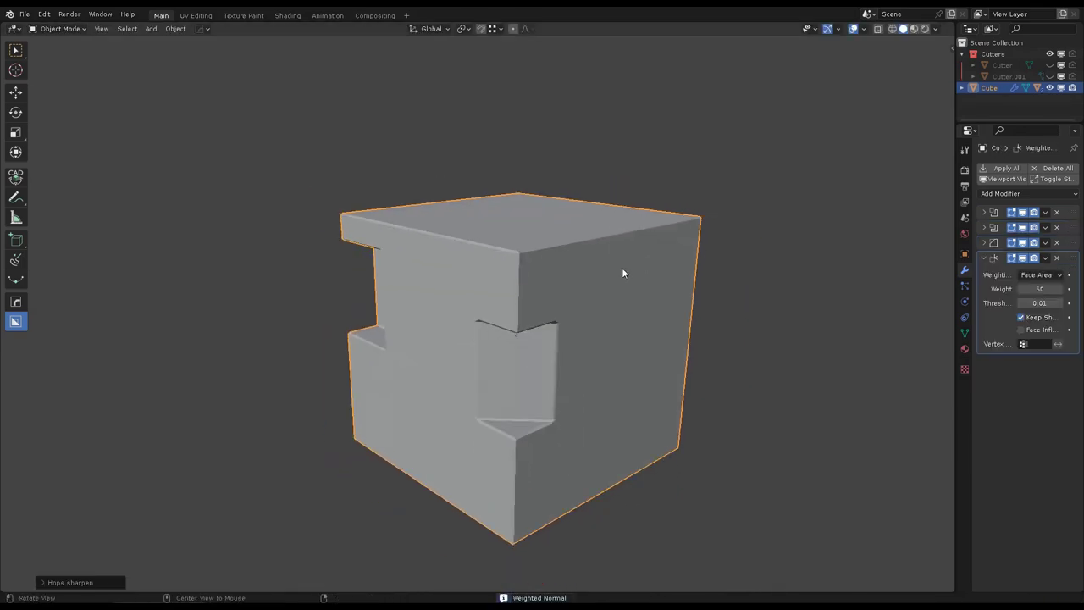
Step: Cut box notches into the cube's sides and top edge, then bevel the edges
{"action": "middle_click_drag", "start_coordinate": [622, 268], "coordinate": [554, 421]}
{"action": "left_click", "coordinate": [582, 503]}
{"action": "middle_click_drag", "start_coordinate": [636, 422], "coordinate": [456, 315]}
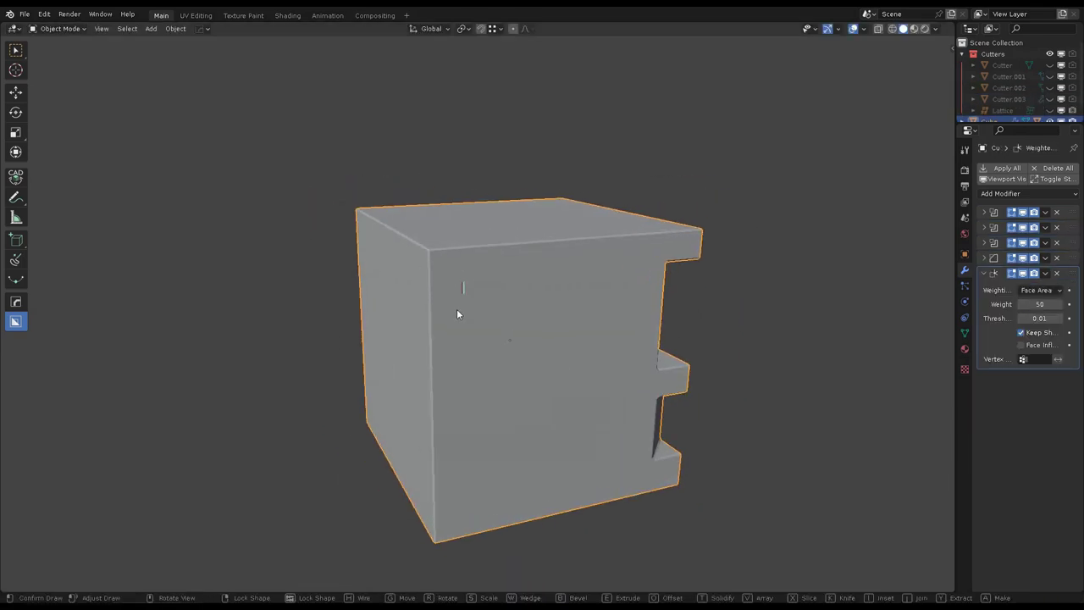
{"action": "left_click", "coordinate": [401, 366]}
{"action": "middle_click_drag", "start_coordinate": [401, 366], "coordinate": [538, 319]}
{"action": "left_click_drag", "start_coordinate": [535, 322], "coordinate": [428, 455]}
{"action": "left_click", "coordinate": [429, 455]}
{"action": "middle_click_drag", "start_coordinate": [429, 455], "coordinate": [523, 410]}
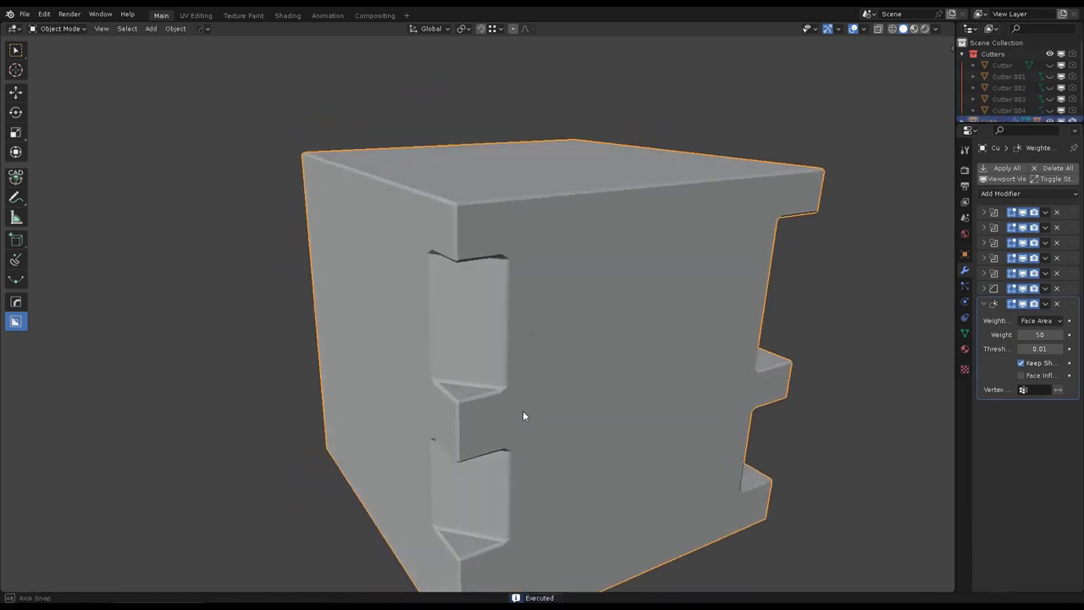
{"action": "left_click_drag", "start_coordinate": [510, 251], "coordinate": [577, 174]}
{"action": "left_click", "coordinate": [578, 176]}
{"action": "middle_click_drag", "start_coordinate": [578, 177], "coordinate": [594, 266]}
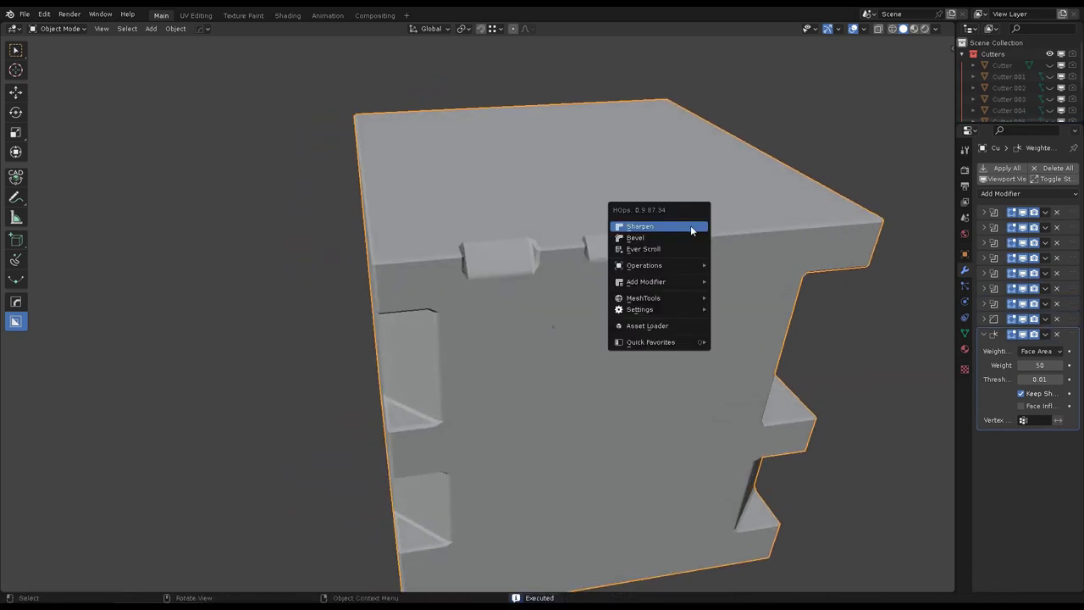
{"action": "left_click", "coordinate": [679, 237]}
{"action": "mouse_move", "coordinate": [688, 241]}
{"action": "middle_mouse_down"}
{"action": "mouse_move", "coordinate": [570, 242]}
{"action": "mouse_move", "coordinate": [527, 229]}
{"action": "middle_mouse_up"}
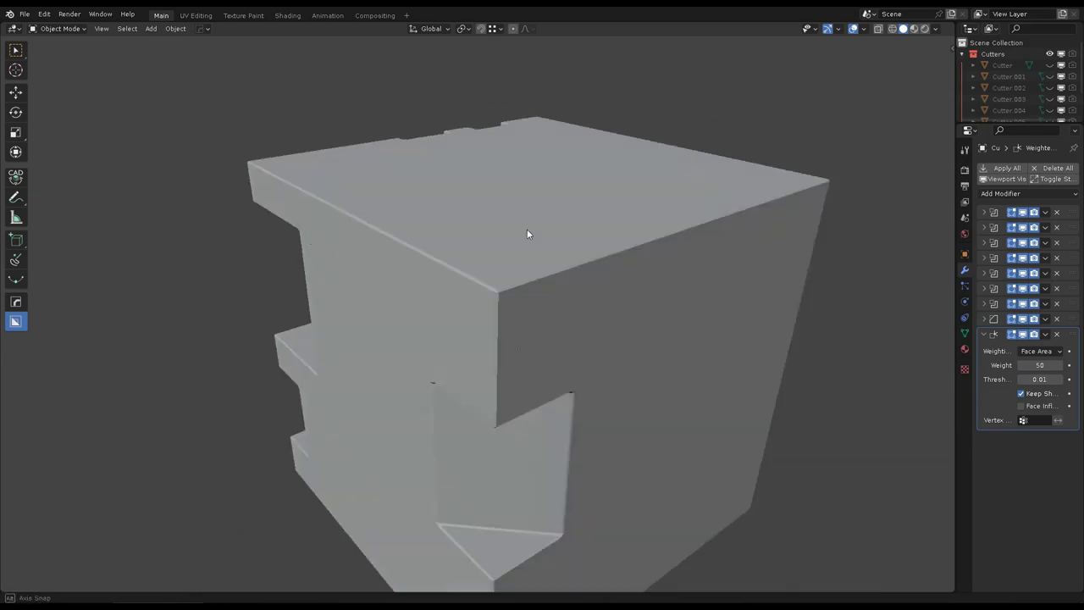
Step: Cut a round hole into the cube's side face with a circle cutter
{"action": "key", "text": "d"}
{"action": "mouse_move", "coordinate": [593, 220]}
{"action": "middle_mouse_down"}
{"action": "mouse_move", "coordinate": [650, 178]}
{"action": "mouse_move", "coordinate": [619, 279]}
{"action": "middle_mouse_up"}
{"action": "left_click_drag", "start_coordinate": [593, 267], "coordinate": [634, 314]}
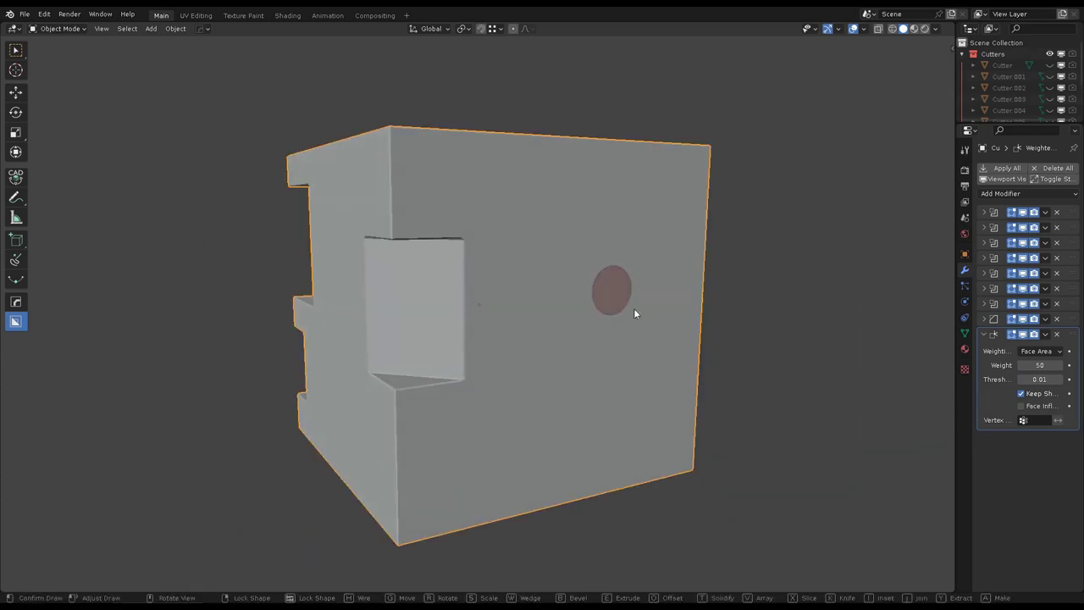
Step: Give the hole's rim a stepped, profiled bevel with HardOps Adjust Bevel
{"action": "key", "text": "q"}
{"action": "left_click", "coordinate": [612, 275]}
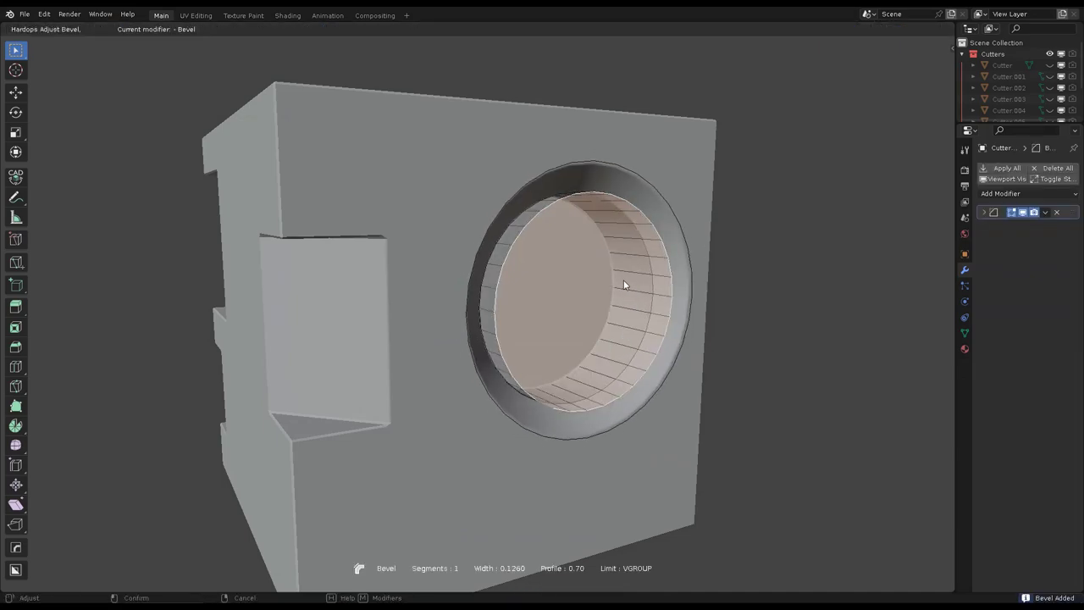
{"action": "scroll", "coordinate": [624, 283], "scroll_direction": "down", "scroll_amount": 4, "text": "ctrl"}
{"action": "scroll", "coordinate": [622, 283], "scroll_direction": "down", "scroll_amount": 4, "text": "ctrl"}
{"action": "scroll", "coordinate": [621, 283], "scroll_direction": "down", "scroll_amount": 3, "text": "ctrl"}
{"action": "scroll", "coordinate": [619, 283], "scroll_direction": "down", "scroll_amount": 3, "text": "ctrl"}
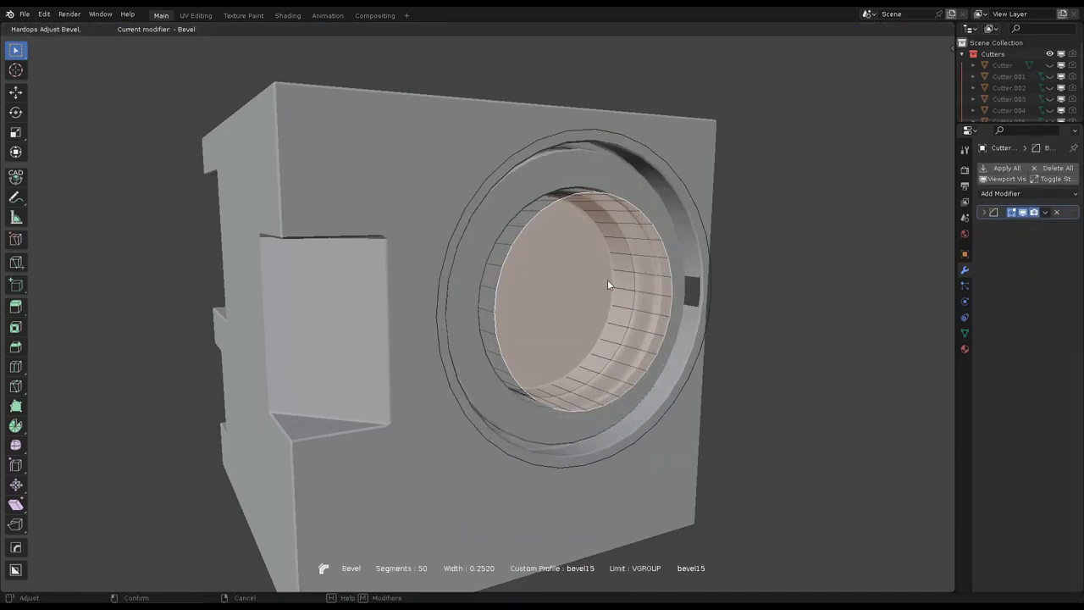
{"action": "scroll", "coordinate": [610, 280], "scroll_direction": "down", "scroll_amount": 5, "text": "ctrl"}
{"action": "scroll", "coordinate": [613, 281], "scroll_direction": "down", "scroll_amount": 5, "text": "ctrl"}
{"action": "scroll", "coordinate": [613, 280], "scroll_direction": "down", "scroll_amount": 5, "text": "ctrl"}
{"action": "scroll", "coordinate": [613, 280], "scroll_direction": "down", "scroll_amount": 6, "text": "ctrl"}
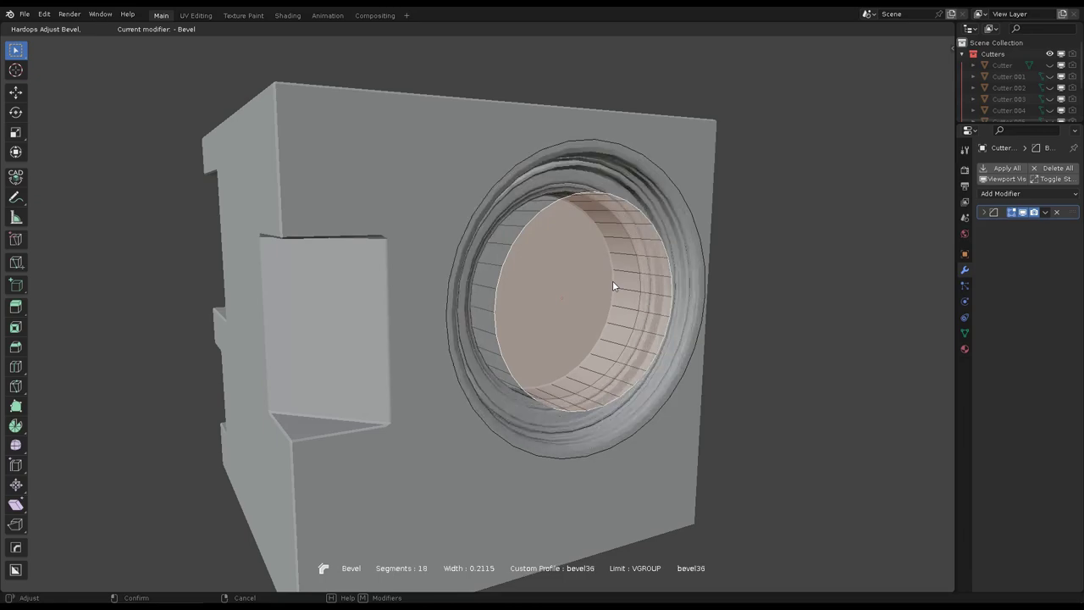
{"action": "scroll", "coordinate": [613, 281], "scroll_direction": "down", "scroll_amount": 5, "text": "ctrl"}
{"action": "left_click", "coordinate": [613, 280]}
{"action": "mouse_move", "coordinate": [798, 277]}
{"action": "middle_mouse_down"}
{"action": "mouse_move", "coordinate": [722, 290]}
{"action": "mouse_move", "coordinate": [735, 205]}
{"action": "mouse_move", "coordinate": [578, 269]}
{"action": "mouse_move", "coordinate": [665, 263]}
{"action": "mouse_move", "coordinate": [574, 298]}
{"action": "mouse_move", "coordinate": [576, 232]}
{"action": "mouse_move", "coordinate": [532, 289]}
{"action": "mouse_move", "coordinate": [598, 267]}
{"action": "middle_mouse_up"}
Step: Position cylinder cutters to scallop the cube's top edge
{"action": "left_click", "coordinate": [573, 298]}
{"action": "left_click", "coordinate": [577, 271]}
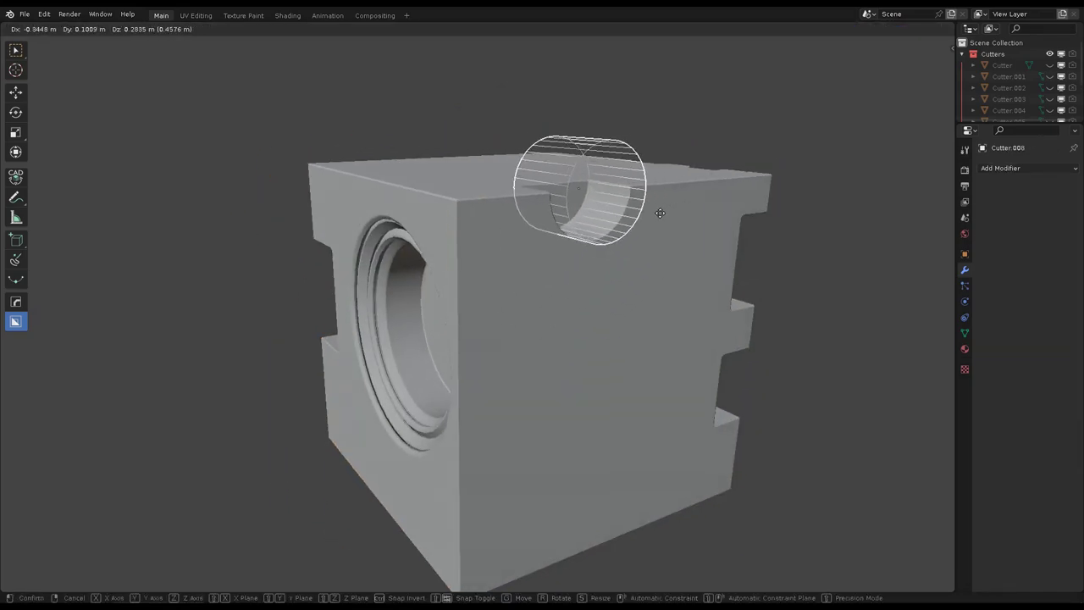
{"action": "left_click", "coordinate": [660, 213]}
{"action": "mouse_move", "coordinate": [660, 213]}
{"action": "middle_mouse_down"}
{"action": "mouse_move", "coordinate": [644, 246]}
{"action": "mouse_move", "coordinate": [684, 236]}
{"action": "mouse_move", "coordinate": [627, 228]}
{"action": "mouse_move", "coordinate": [690, 210]}
{"action": "mouse_move", "coordinate": [526, 222]}
{"action": "middle_mouse_up"}
Step: Cut a polygon-shaped recess into the cube's front face
{"action": "scroll", "coordinate": [604, 257], "scroll_direction": "up", "scroll_amount": 2}
{"action": "left_click", "coordinate": [604, 257]}
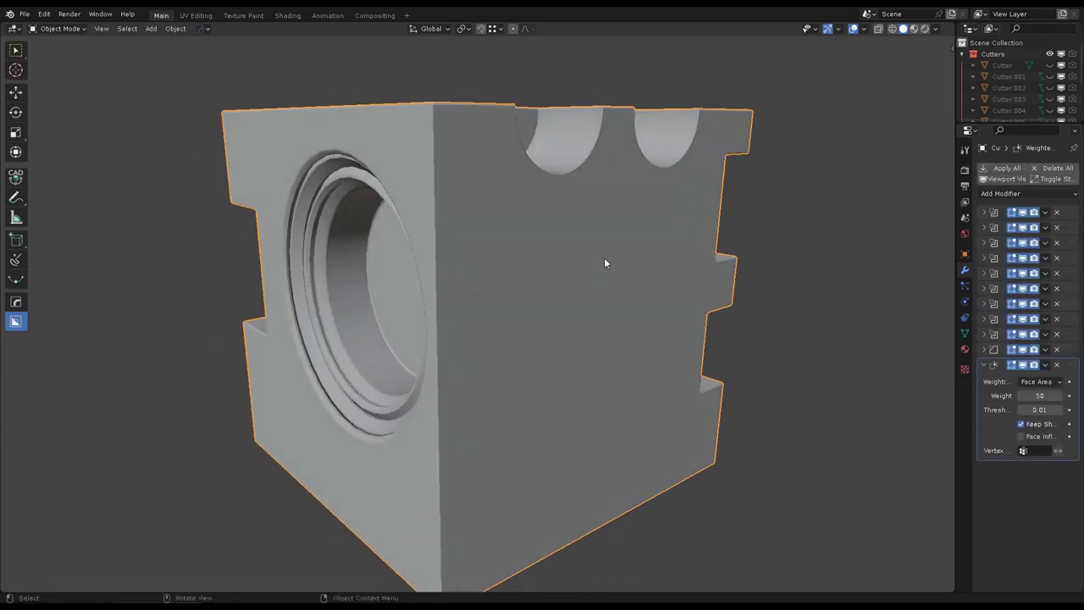
{"action": "key", "text": "ctrl+grave"}
{"action": "middle_click_drag", "start_coordinate": [577, 301], "coordinate": [570, 245]}
{"action": "left_click_drag", "start_coordinate": [532, 246], "coordinate": [533, 344]}
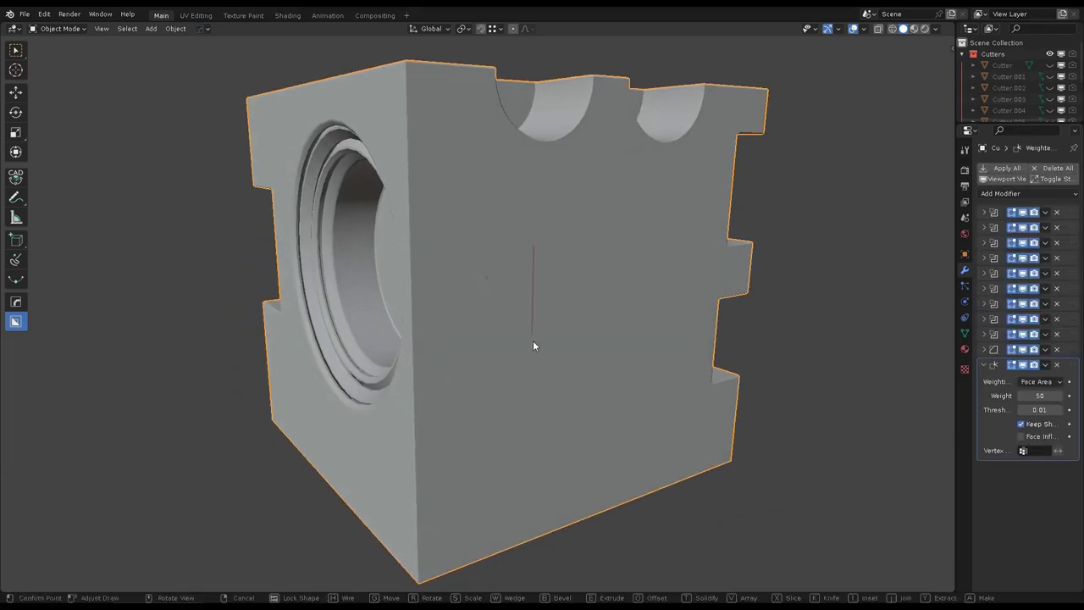
{"action": "key", "text": "space"}
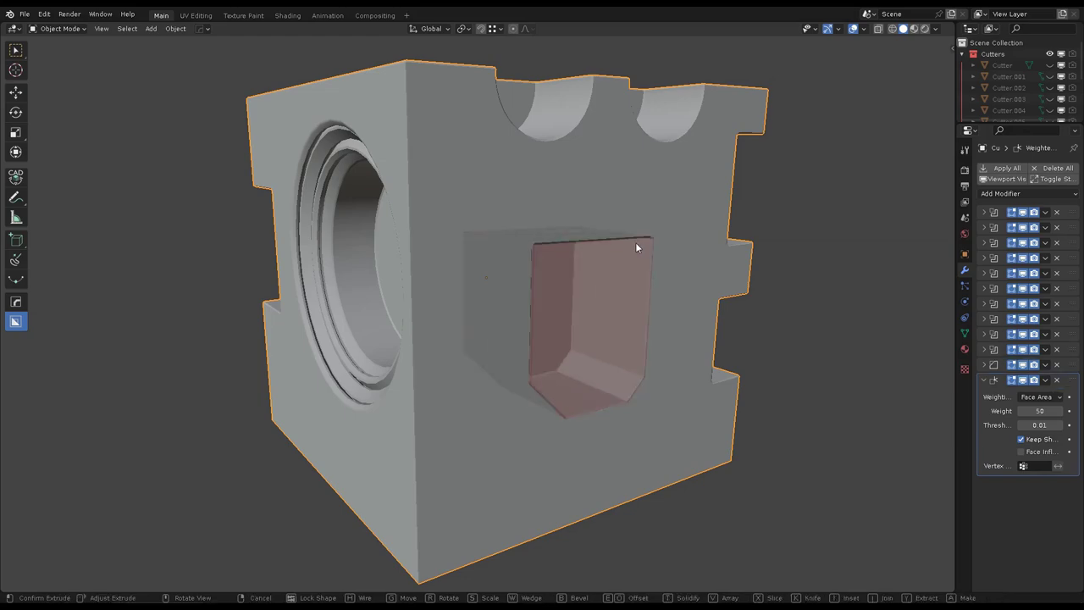
{"action": "middle_click_drag", "start_coordinate": [648, 247], "coordinate": [464, 258]}
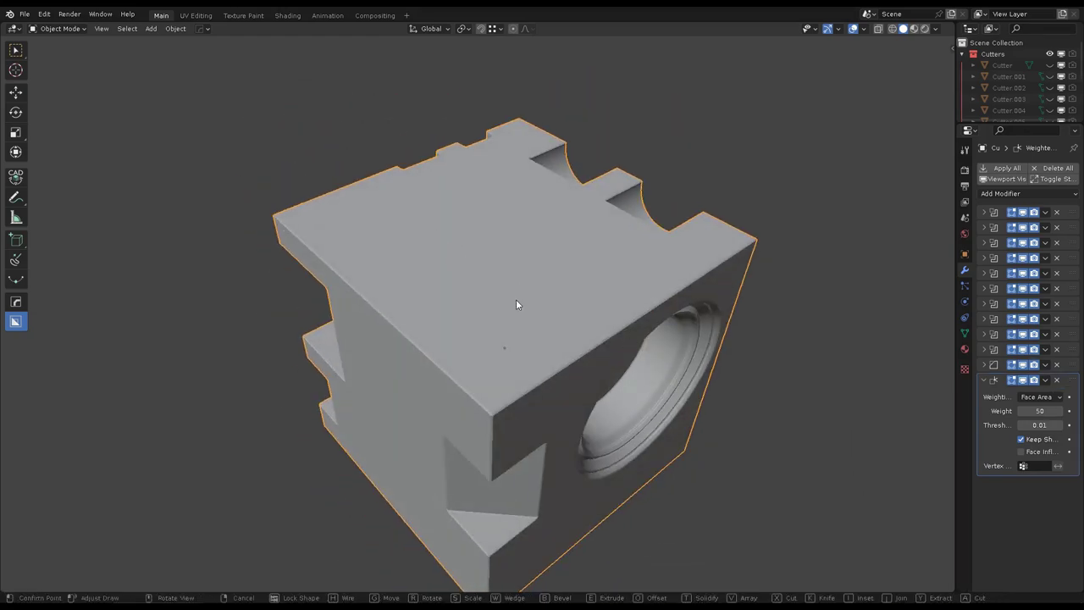
{"action": "left_click", "coordinate": [496, 193]}
{"action": "mouse_move", "coordinate": [496, 193]}
{"action": "middle_mouse_down"}
{"action": "mouse_move", "coordinate": [585, 298]}
{"action": "mouse_move", "coordinate": [575, 263]}
{"action": "mouse_move", "coordinate": [561, 259]}
{"action": "mouse_move", "coordinate": [589, 258]}
{"action": "mouse_move", "coordinate": [610, 219]}
{"action": "middle_mouse_up"}
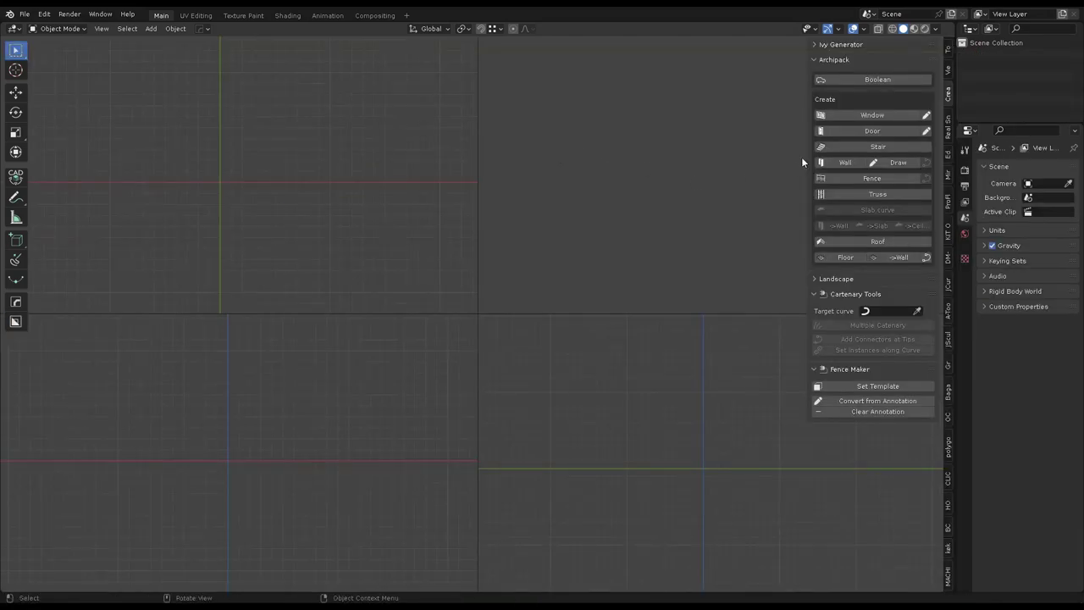
Step: Draw the first Archipack wall segment and hide the sidebar to widen the viewport
{"action": "left_click", "coordinate": [898, 162]}
{"action": "left_click_drag", "start_coordinate": [210, 104], "coordinate": [336, 116]}
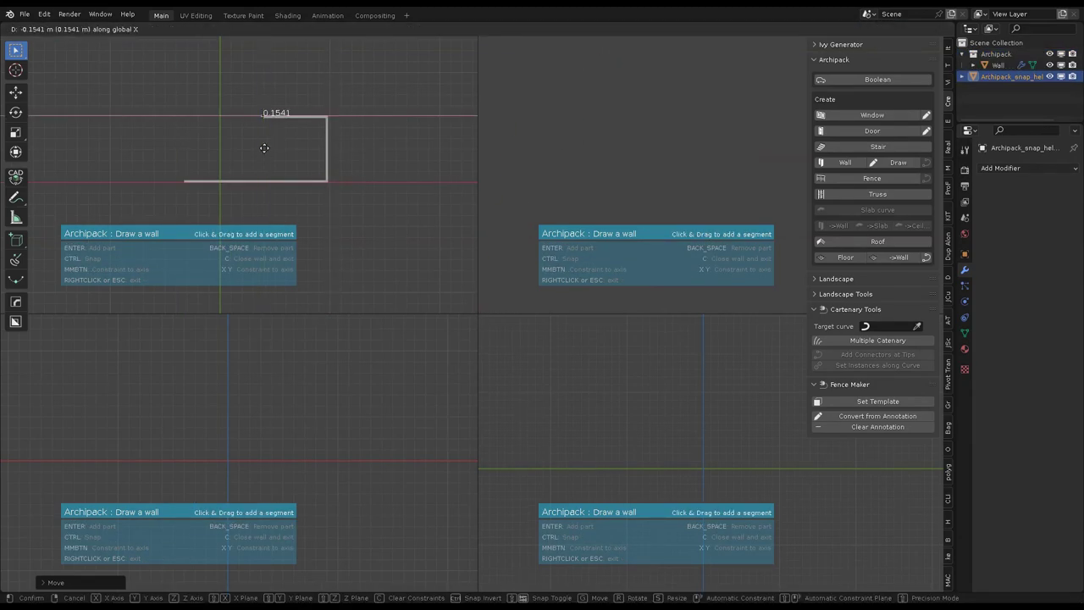
{"action": "key", "text": "Escape"}
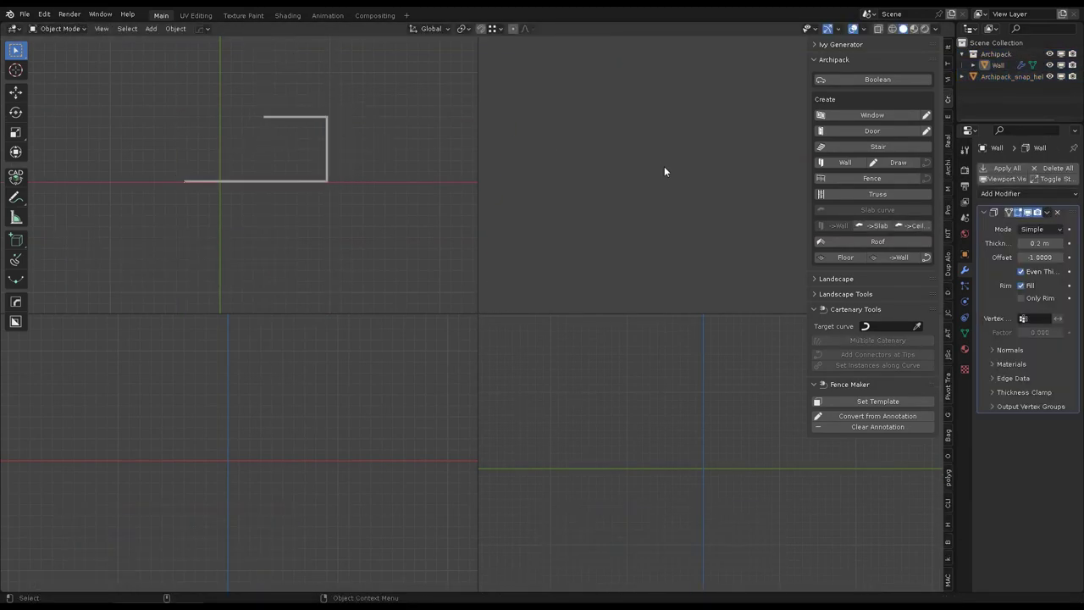
{"action": "key", "text": "n"}
{"action": "mouse_move", "coordinate": [744, 125]}
{"action": "middle_mouse_down"}
{"action": "mouse_move", "coordinate": [729, 160]}
{"action": "mouse_move", "coordinate": [769, 198]}
{"action": "middle_mouse_up"}
Step: In Edit Mode, apply all modifiers to the walls and maximize the 3D view
{"action": "key", "text": "Tab"}
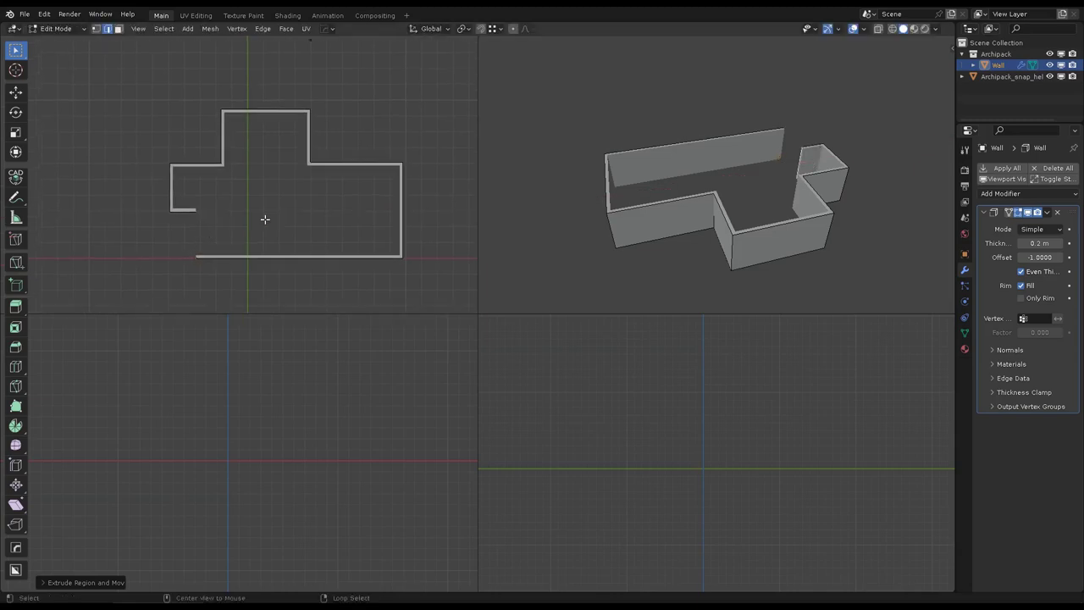
{"action": "mouse_move", "coordinate": [644, 254]}
{"action": "middle_mouse_down"}
{"action": "mouse_move", "coordinate": [697, 262]}
{"action": "mouse_move", "coordinate": [739, 224]}
{"action": "middle_mouse_up"}
{"action": "key", "text": "ctrl+a"}
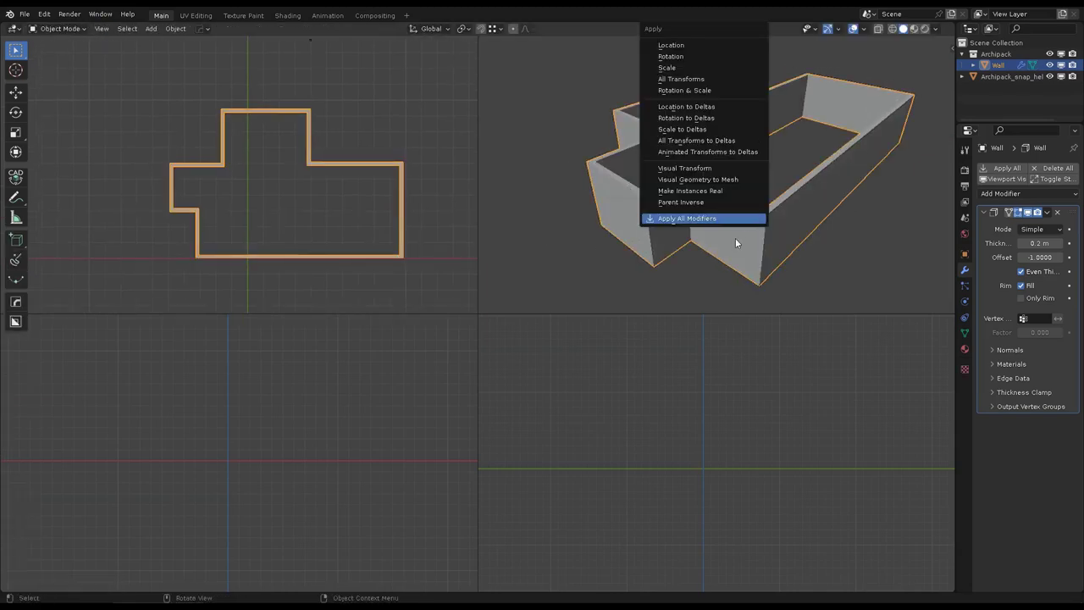
{"action": "left_click", "coordinate": [730, 218]}
{"action": "key", "text": "ctrl+space"}
{"action": "mouse_move", "coordinate": [532, 260]}
{"action": "middle_mouse_down"}
{"action": "mouse_move", "coordinate": [644, 300]}
{"action": "mouse_move", "coordinate": [680, 240]}
{"action": "mouse_move", "coordinate": [469, 278]}
{"action": "mouse_move", "coordinate": [540, 315]}
{"action": "mouse_move", "coordinate": [588, 278]}
{"action": "middle_mouse_up"}
Step: Select the entire wall mesh in vertex mode, return to Object Mode, and reselect the wall
{"action": "key", "text": "1"}
{"action": "key", "text": "a"}
{"action": "key", "text": "Tab"}
{"action": "key", "text": "alt+a"}
{"action": "left_click", "coordinate": [589, 278]}
Step: Duplicate the floor face up to wall-top height, then undo the duplicate
{"action": "key", "text": "Tab"}
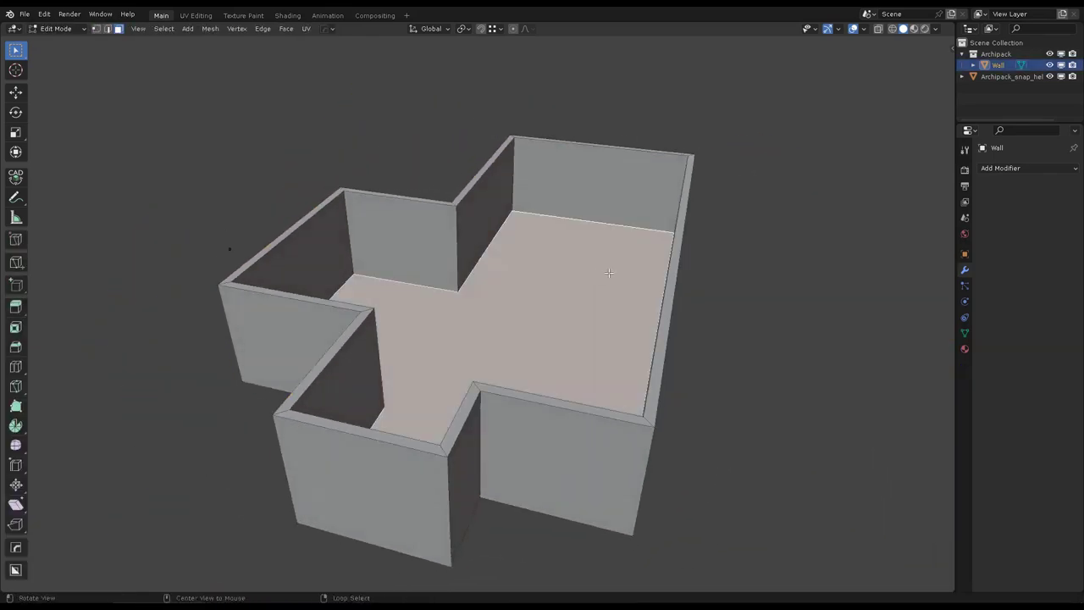
{"action": "key", "text": "shift+d"}
{"action": "key", "text": "z"}
{"action": "left_click", "coordinate": [587, 220]}
{"action": "key", "text": "h"}
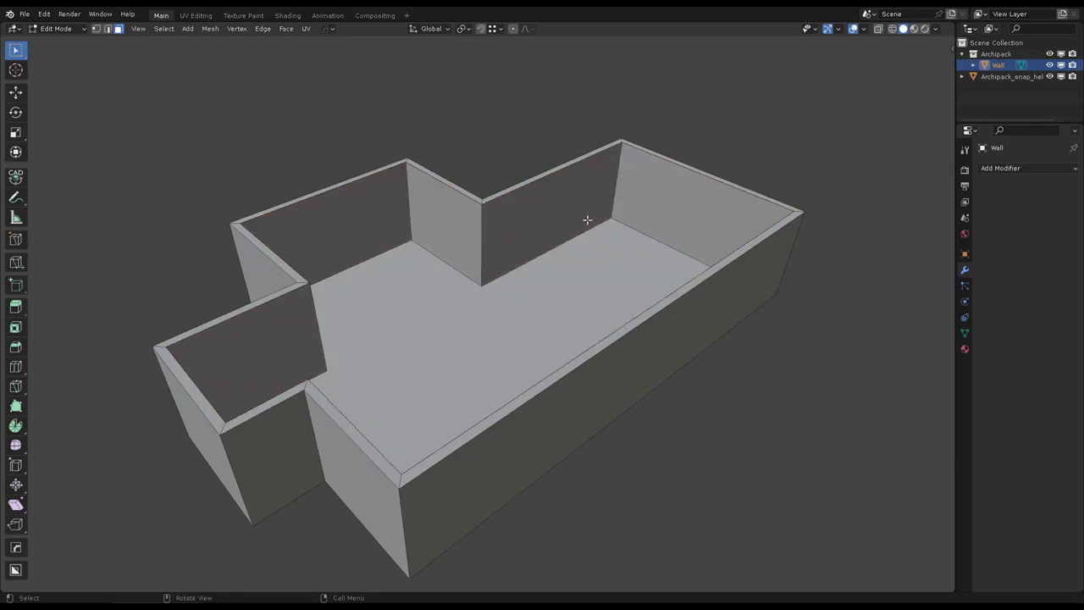
Step: Inspect the room from inside and from above, back in Object Mode with nothing selected
{"action": "scroll", "coordinate": [585, 220], "scroll_direction": "up", "scroll_amount": 5}
{"action": "scroll", "coordinate": [540, 303], "scroll_direction": "up", "scroll_amount": 3}
{"action": "middle_click_drag", "start_coordinate": [540, 302], "coordinate": [604, 323], "text": "shift"}
{"action": "scroll", "coordinate": [604, 323], "scroll_direction": "down", "scroll_amount": 8}
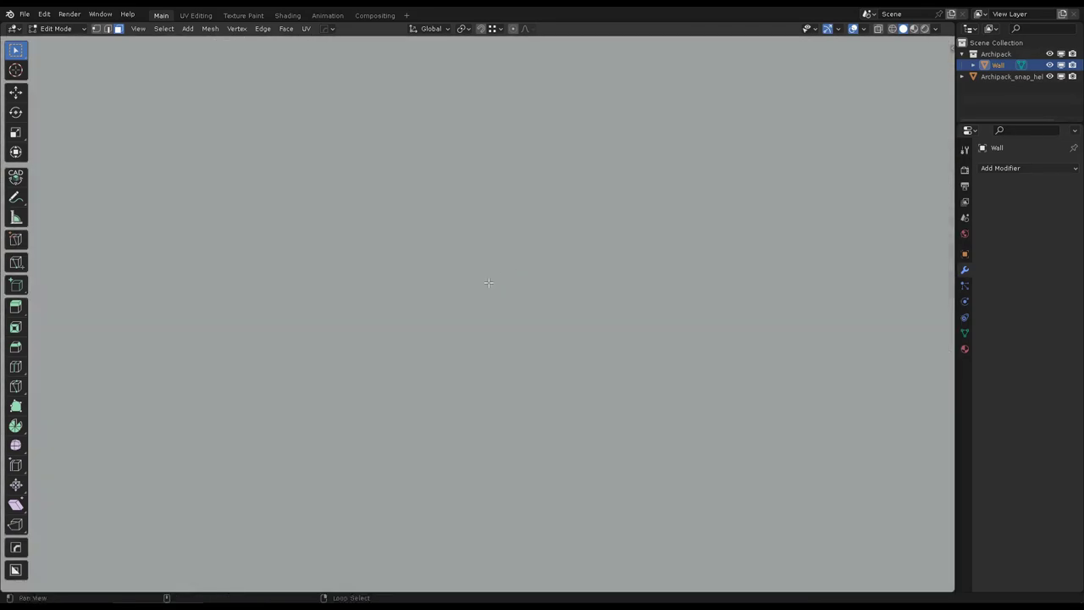
{"action": "key", "text": "Tab"}
{"action": "middle_click_drag", "start_coordinate": [448, 331], "coordinate": [636, 336]}
{"action": "key", "text": "alt+a"}
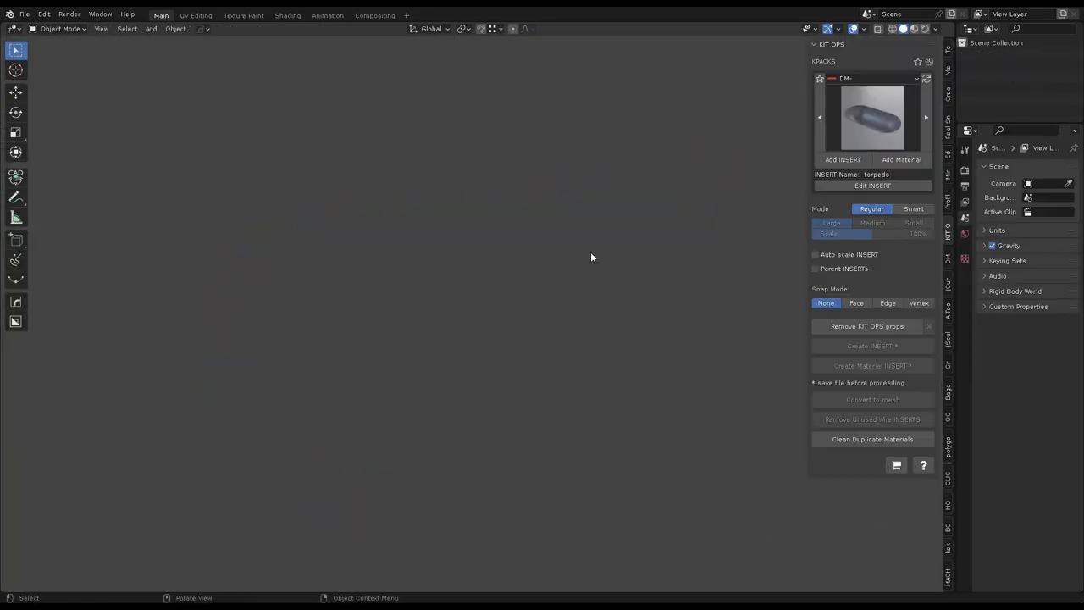
Step: Add a cube and place the rounded-rectangle chamfer cutter on one face
{"action": "key", "text": "shift+a"}
{"action": "left_click", "coordinate": [585, 283]}
{"action": "left_click", "coordinate": [692, 204]}
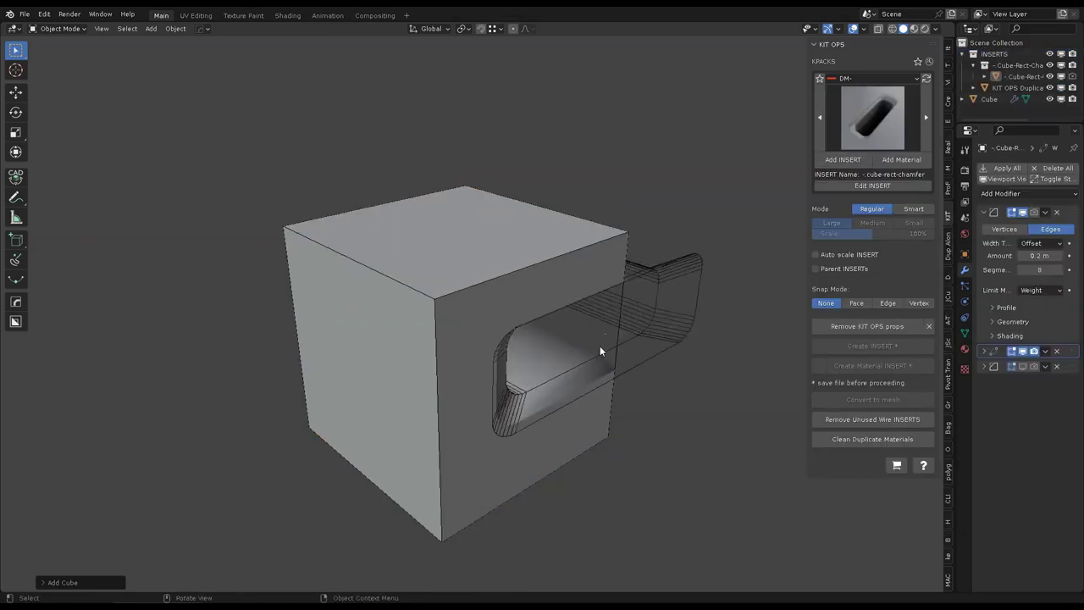
{"action": "scroll", "coordinate": [540, 354], "scroll_direction": "up", "scroll_amount": 2}
{"action": "scroll", "coordinate": [540, 354], "scroll_direction": "down", "scroll_amount": 2}
{"action": "scroll", "coordinate": [541, 355], "scroll_direction": "up", "scroll_amount": 2, "text": "shift"}
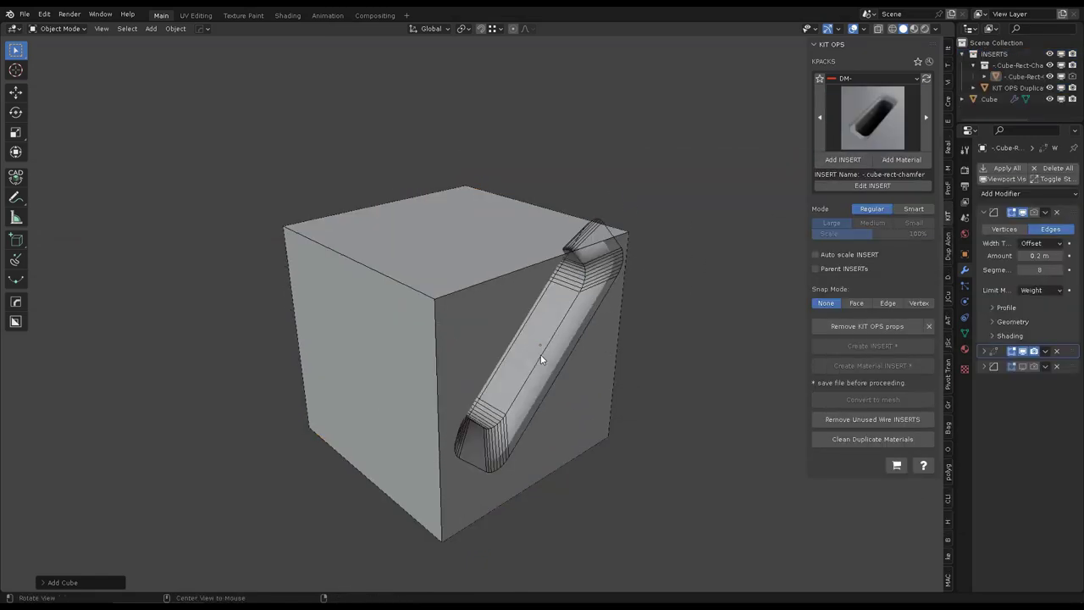
{"action": "scroll", "coordinate": [540, 354], "scroll_direction": "up", "scroll_amount": 2, "text": "shift"}
{"action": "left_click", "coordinate": [487, 412]}
{"action": "mouse_move", "coordinate": [487, 412]}
{"action": "middle_mouse_down"}
{"action": "mouse_move", "coordinate": [593, 379]}
{"action": "mouse_move", "coordinate": [537, 351]}
{"action": "middle_mouse_up"}
Step: Cut the cyl-24 round hole insert into the cube's right face
{"action": "left_click", "coordinate": [873, 127]}
{"action": "left_click", "coordinate": [834, 291]}
{"action": "left_click", "coordinate": [852, 161]}
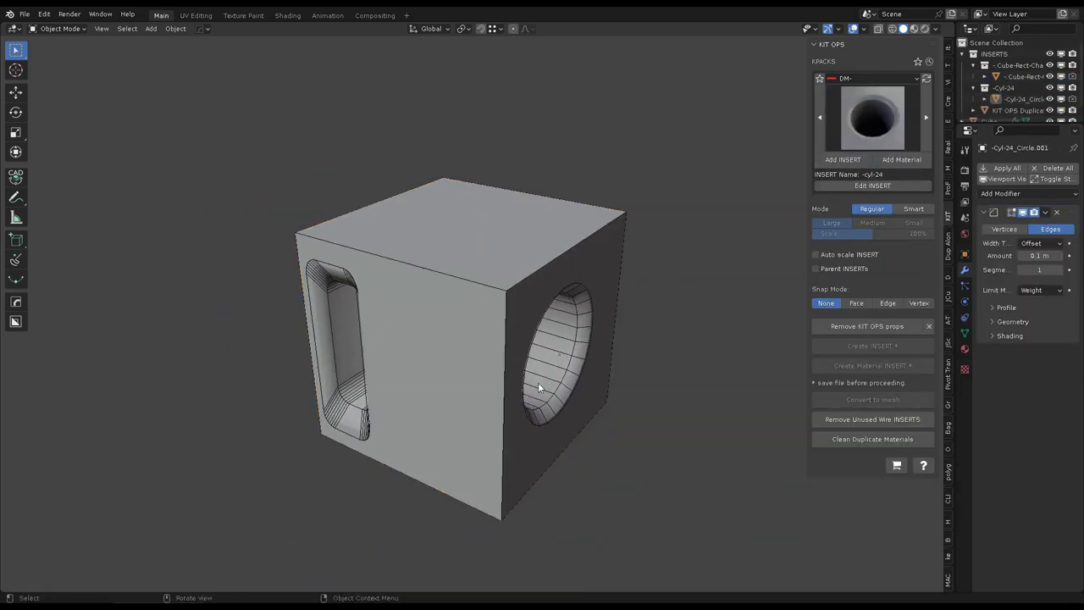
{"action": "middle_click_drag", "start_coordinate": [474, 338], "coordinate": [637, 306]}
{"action": "left_click", "coordinate": [465, 268]}
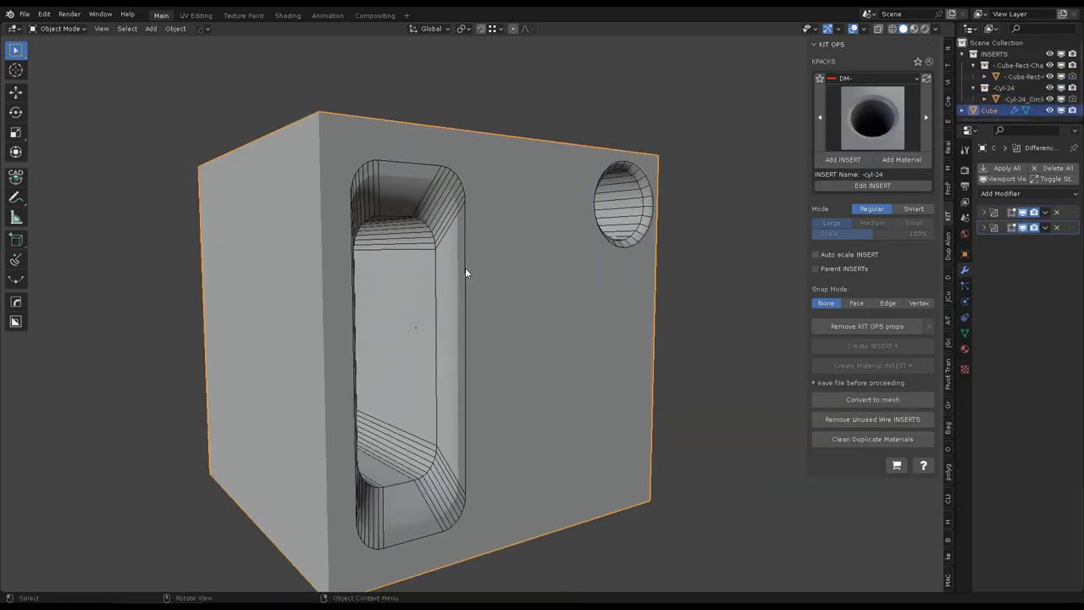
{"action": "middle_click_drag", "start_coordinate": [439, 255], "coordinate": [508, 280]}
Step: Add the edge-cutter insert and position it on the cube's edge
{"action": "left_click", "coordinate": [860, 133]}
{"action": "left_click", "coordinate": [653, 351]}
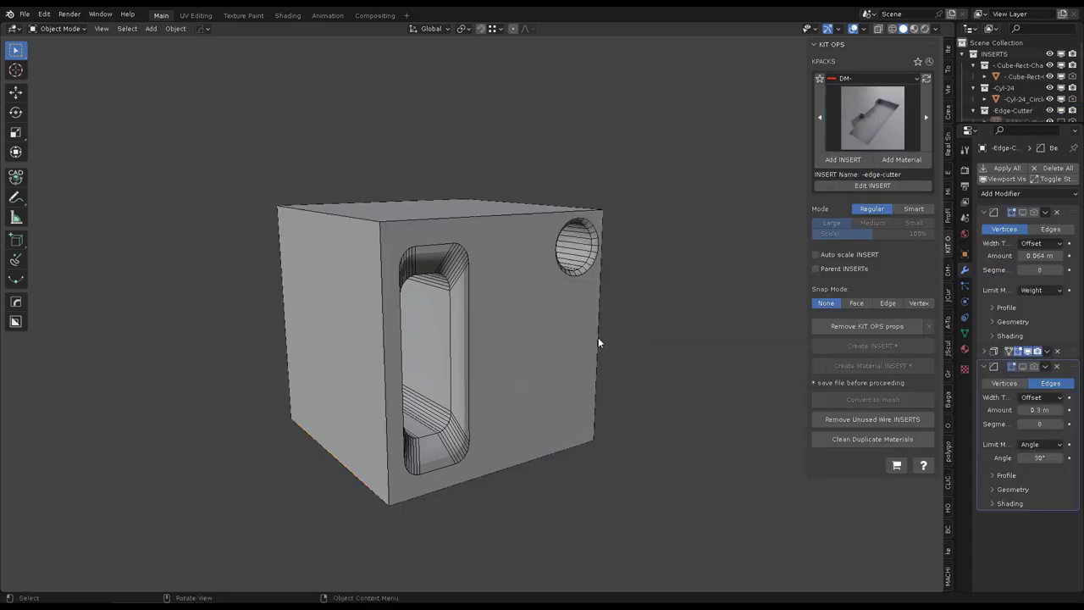
{"action": "left_click", "coordinate": [542, 337]}
{"action": "mouse_move", "coordinate": [542, 337]}
{"action": "middle_mouse_down"}
{"action": "mouse_move", "coordinate": [499, 372]}
{"action": "mouse_move", "coordinate": [588, 362]}
{"action": "mouse_move", "coordinate": [571, 392]}
{"action": "mouse_move", "coordinate": [602, 265]}
{"action": "middle_mouse_up"}
{"action": "left_click", "coordinate": [635, 356]}
{"action": "left_click", "coordinate": [603, 265]}
Step: Add the subsurf-03 insert and move it into position along the cube's front face
{"action": "left_click", "coordinate": [872, 119]}
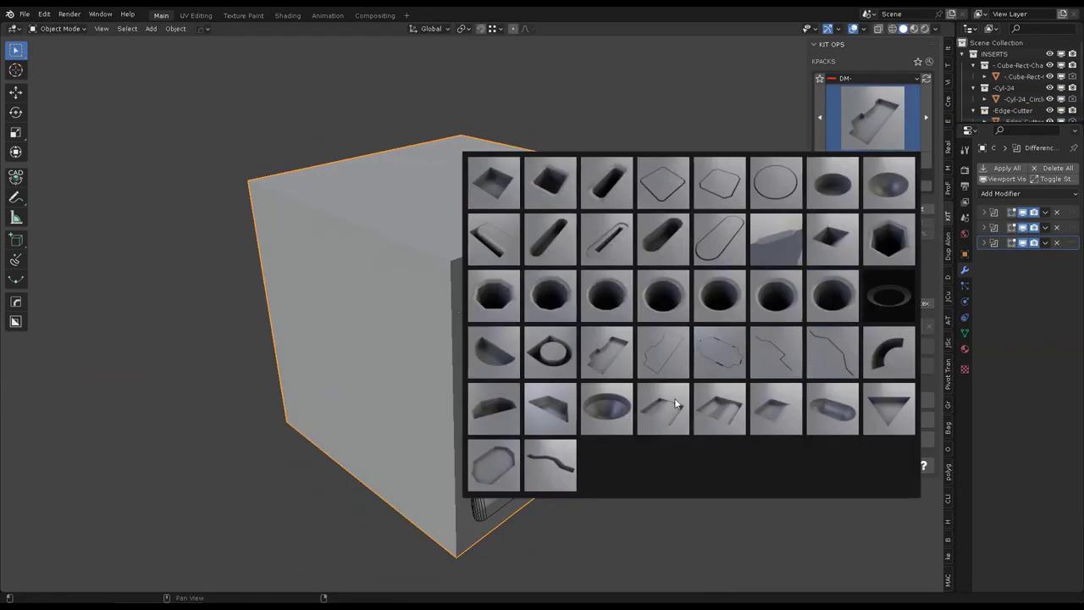
{"action": "left_click", "coordinate": [496, 181]}
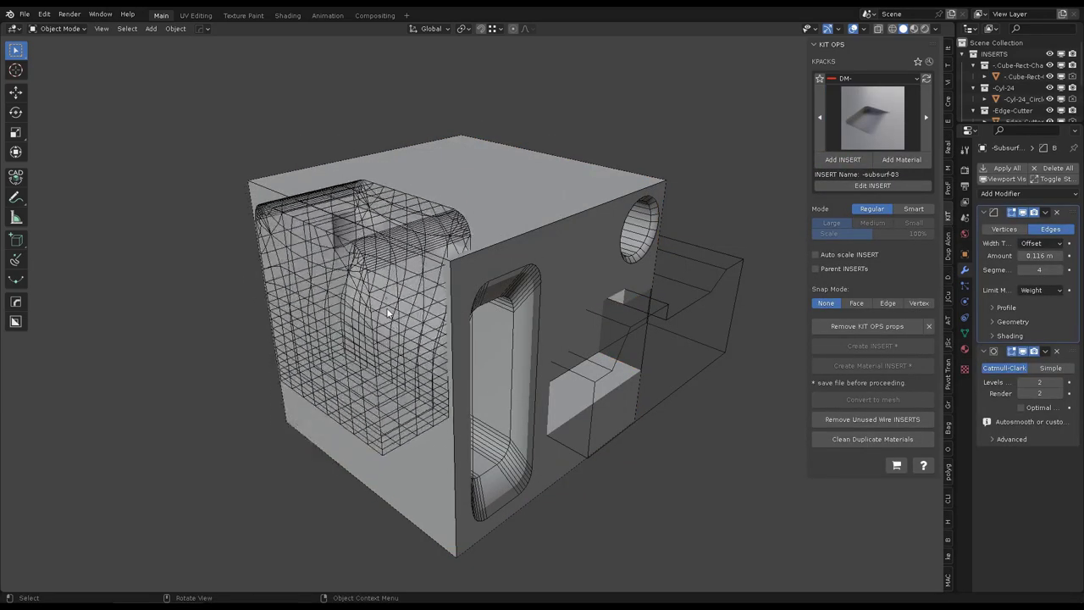
{"action": "left_click", "coordinate": [376, 335]}
{"action": "mouse_move", "coordinate": [376, 335]}
{"action": "middle_mouse_down"}
{"action": "mouse_move", "coordinate": [535, 215]}
{"action": "mouse_move", "coordinate": [467, 265]}
{"action": "mouse_move", "coordinate": [502, 257]}
{"action": "middle_mouse_up"}
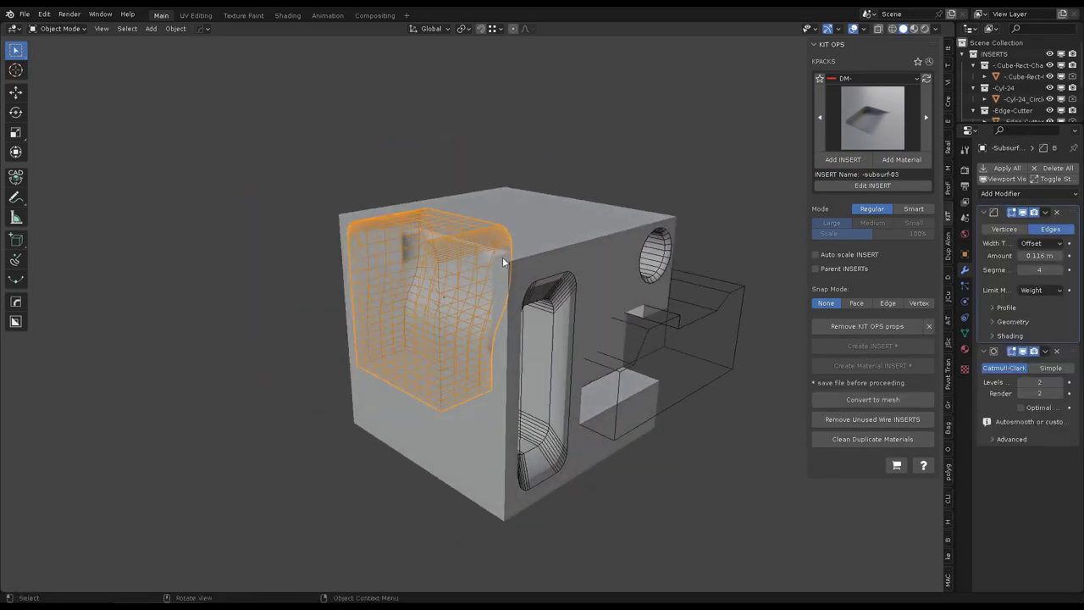
{"action": "key", "text": "g"}
{"action": "key", "text": "x"}
{"action": "mouse_move", "coordinate": [607, 322]}
{"action": "middle_mouse_down"}
{"action": "mouse_move", "coordinate": [497, 314]}
{"action": "mouse_move", "coordinate": [548, 271]}
{"action": "mouse_move", "coordinate": [610, 255]}
{"action": "mouse_move", "coordinate": [611, 287]}
{"action": "mouse_move", "coordinate": [633, 284]}
{"action": "middle_mouse_up"}
{"action": "key", "text": "g"}
{"action": "left_click", "coordinate": [525, 270]}
Step: Add the vertex-path insert, then bake all cutters into the cube
{"action": "left_click", "coordinate": [865, 129]}
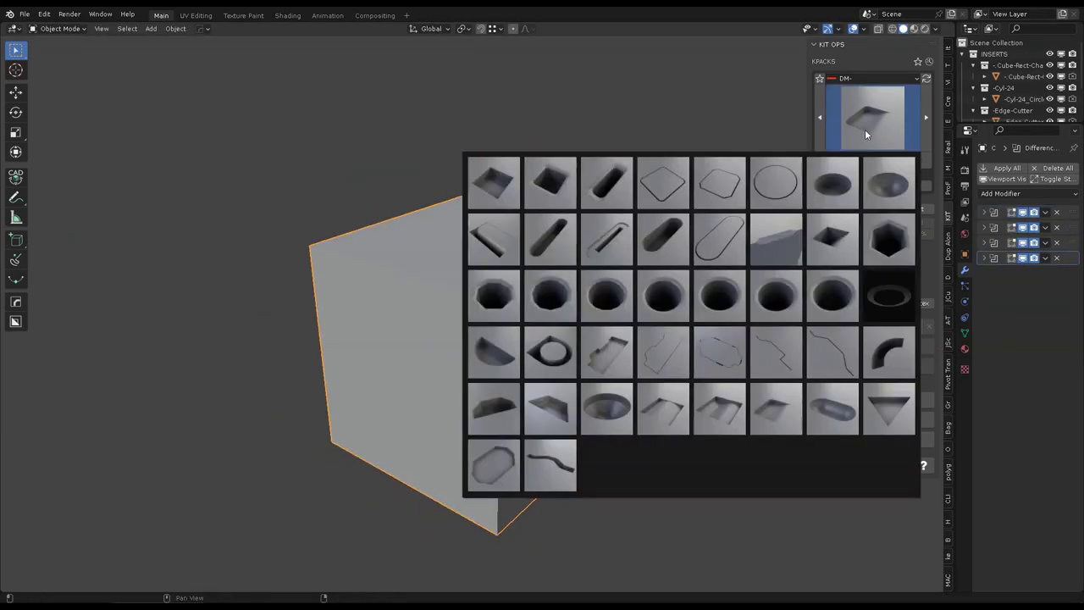
{"action": "left_click", "coordinate": [558, 460]}
{"action": "mouse_move", "coordinate": [454, 384]}
{"action": "middle_mouse_down"}
{"action": "mouse_move", "coordinate": [547, 380]}
{"action": "mouse_move", "coordinate": [515, 380]}
{"action": "mouse_move", "coordinate": [520, 265]}
{"action": "mouse_move", "coordinate": [538, 254]}
{"action": "mouse_move", "coordinate": [447, 285]}
{"action": "mouse_move", "coordinate": [534, 258]}
{"action": "mouse_move", "coordinate": [642, 300]}
{"action": "mouse_move", "coordinate": [384, 304]}
{"action": "mouse_move", "coordinate": [455, 264]}
{"action": "middle_mouse_up"}
{"action": "left_click", "coordinate": [523, 265]}
{"action": "key", "text": "ctrl+a"}
{"action": "left_click", "coordinate": [505, 263]}
Step: Delete the cutters and the cut cube, then add a new cube in Edit Mode
{"action": "key", "text": "Delete"}
{"action": "left_click", "coordinate": [446, 291]}
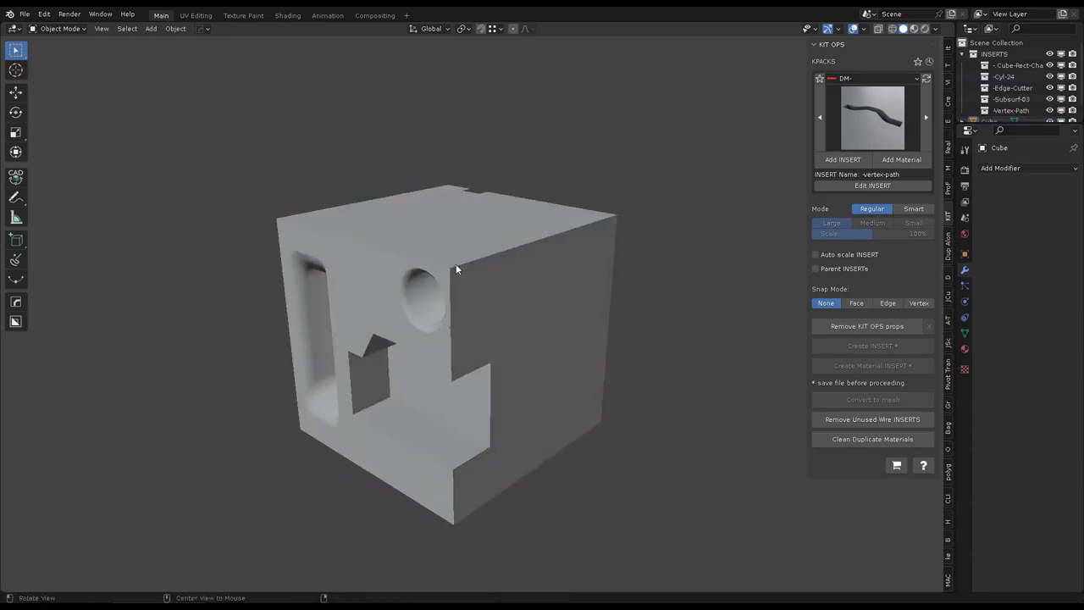
{"action": "key", "text": "Delete"}
{"action": "key", "text": "shift+a"}
{"action": "left_click", "coordinate": [534, 241]}
{"action": "key", "text": "Tab"}
Step: Generate a cross-pattern Fence Maker fence on the cube's right face with height 0.099
{"action": "key", "text": "3"}
{"action": "left_click", "coordinate": [594, 265]}
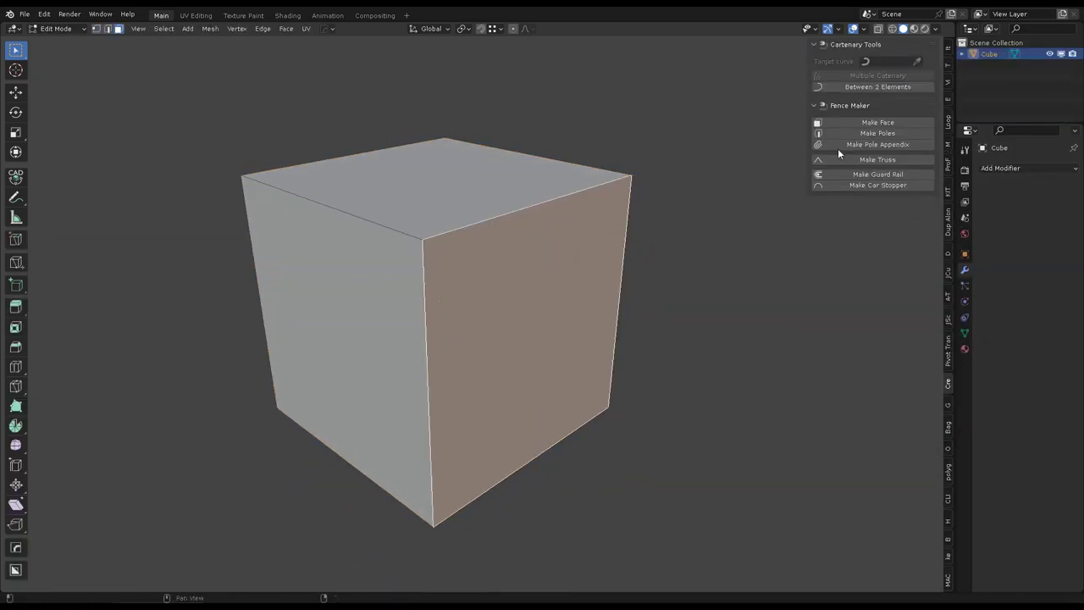
{"action": "left_click", "coordinate": [878, 122]}
{"action": "mouse_move", "coordinate": [593, 254]}
{"action": "middle_mouse_down"}
{"action": "mouse_move", "coordinate": [646, 249]}
{"action": "mouse_move", "coordinate": [631, 250]}
{"action": "middle_mouse_up"}
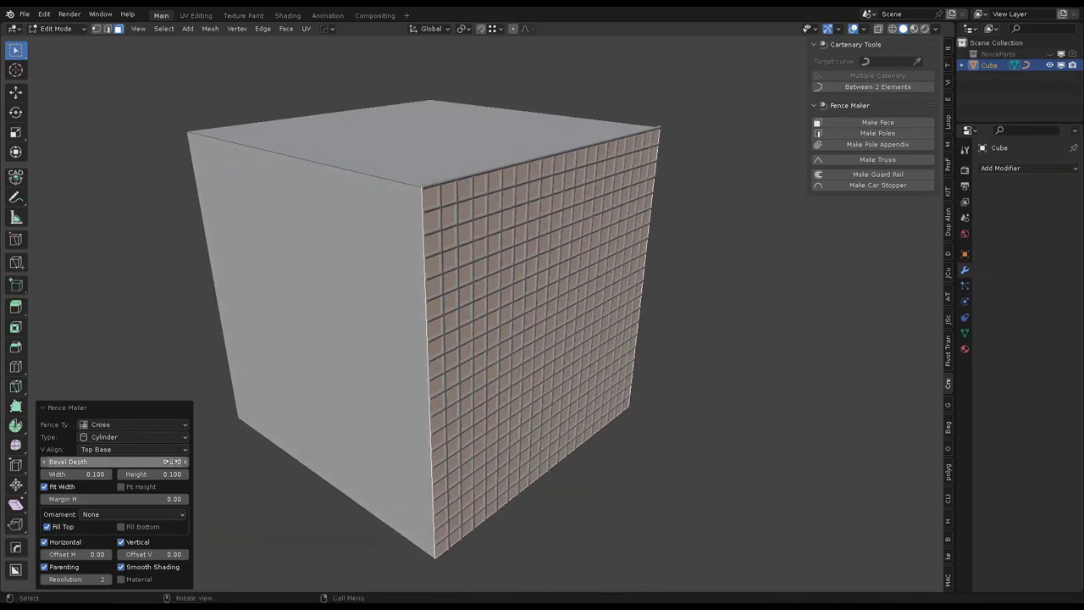
{"action": "left_click_drag", "start_coordinate": [165, 475], "coordinate": [163, 474]}
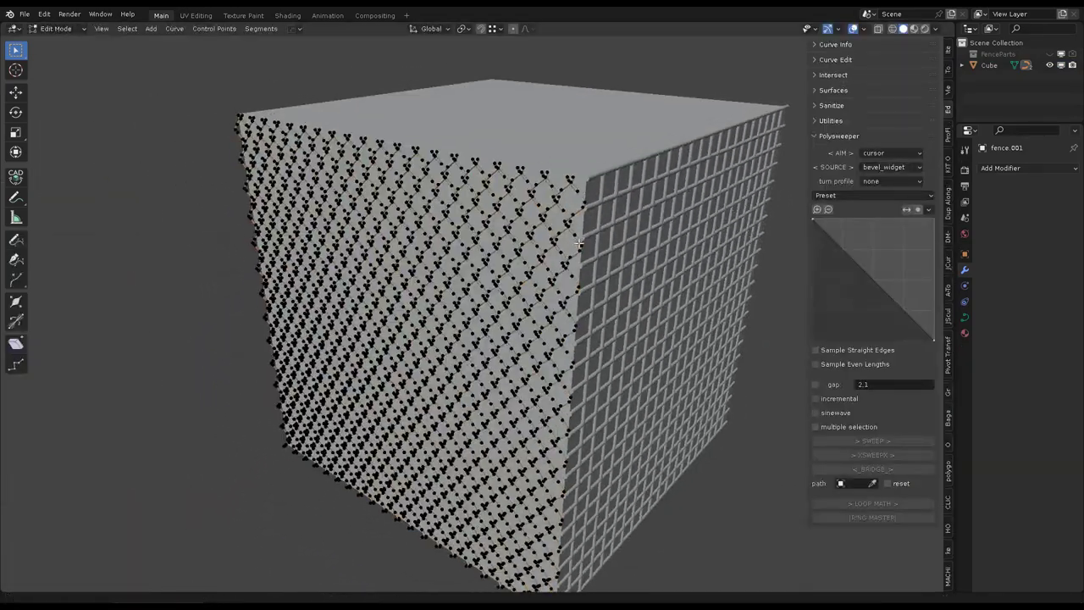
{"action": "middle_click_drag", "start_coordinate": [579, 243], "coordinate": [558, 238]}
Step: With proportional editing on, rotate fence points around X to bend the corner outward
{"action": "key", "text": "o"}
{"action": "middle_click_drag", "start_coordinate": [414, 150], "coordinate": [474, 165]}
{"action": "key", "text": "r"}
{"action": "key", "text": "x"}
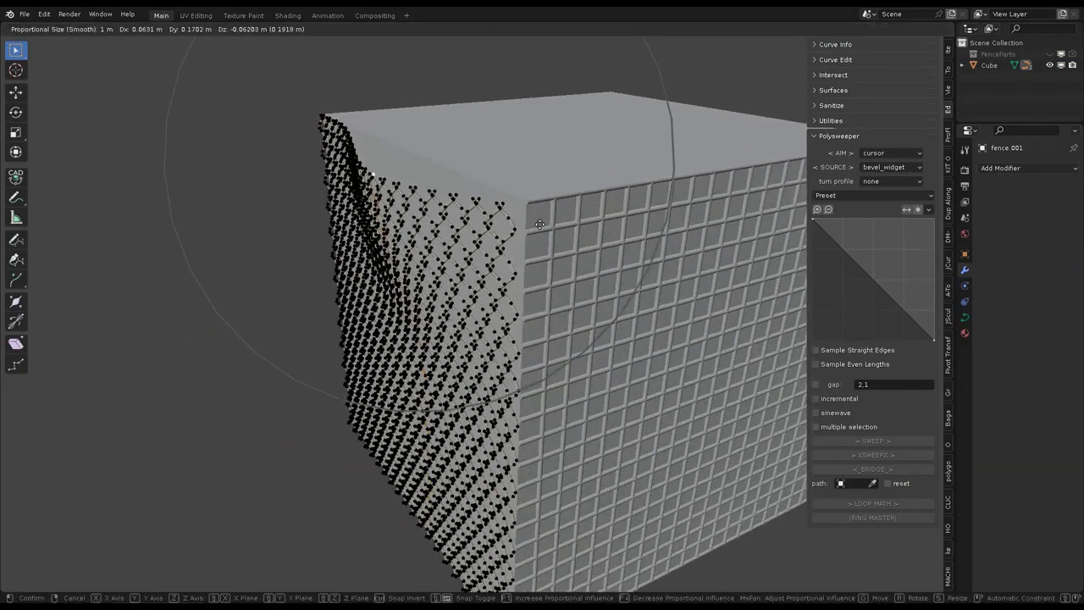
{"action": "left_click", "coordinate": [533, 179]}
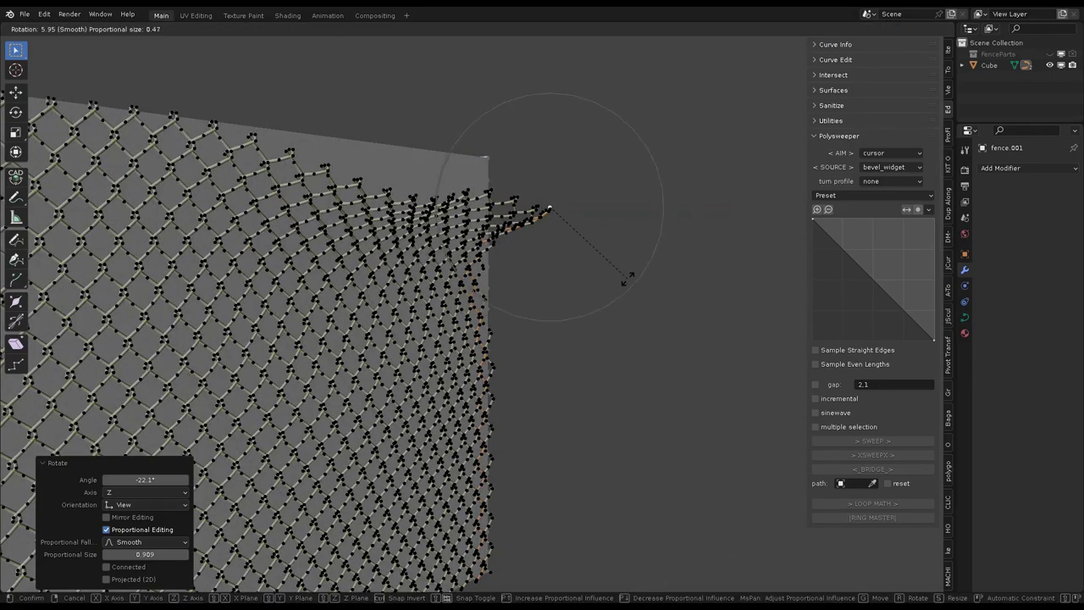
{"action": "left_click", "coordinate": [631, 331]}
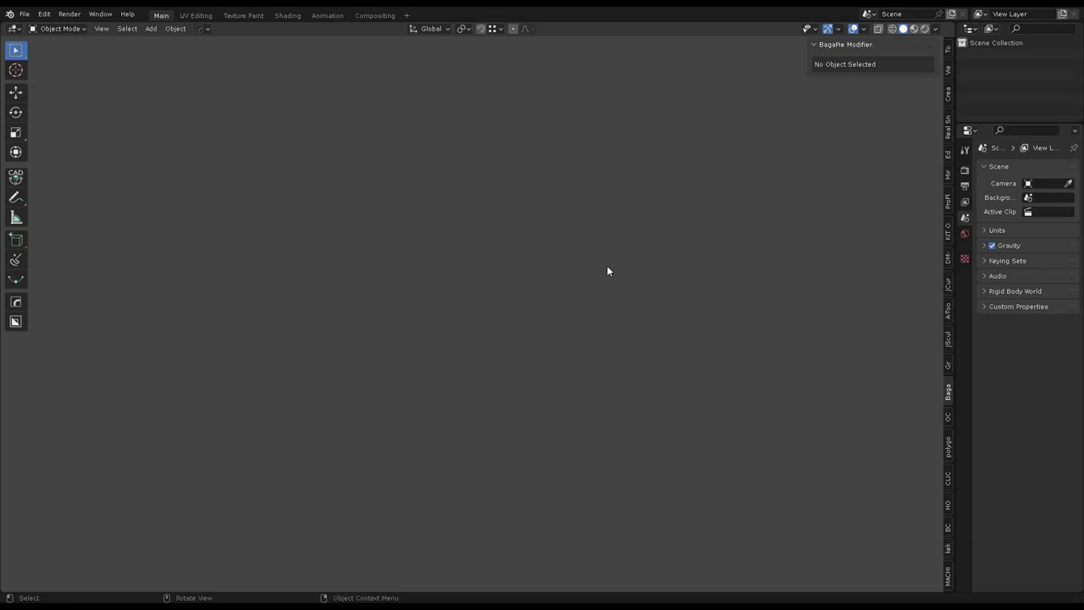
Step: Add a cylinder and shade it smooth
{"action": "key", "text": "shift+a"}
{"action": "left_click", "coordinate": [565, 298]}
{"action": "right_click", "coordinate": [542, 303]}
{"action": "left_click", "coordinate": [542, 303]}
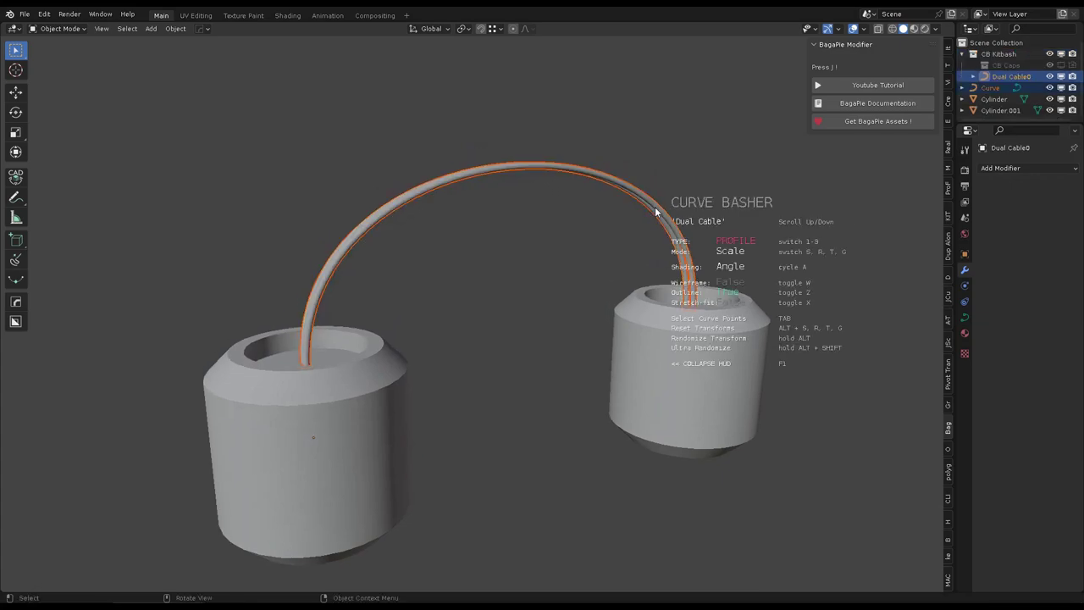
Step: Create a twisted BagaPie cable arching over the cylinders, cycling profiles to Coiled Cable
{"action": "key", "text": "t"}
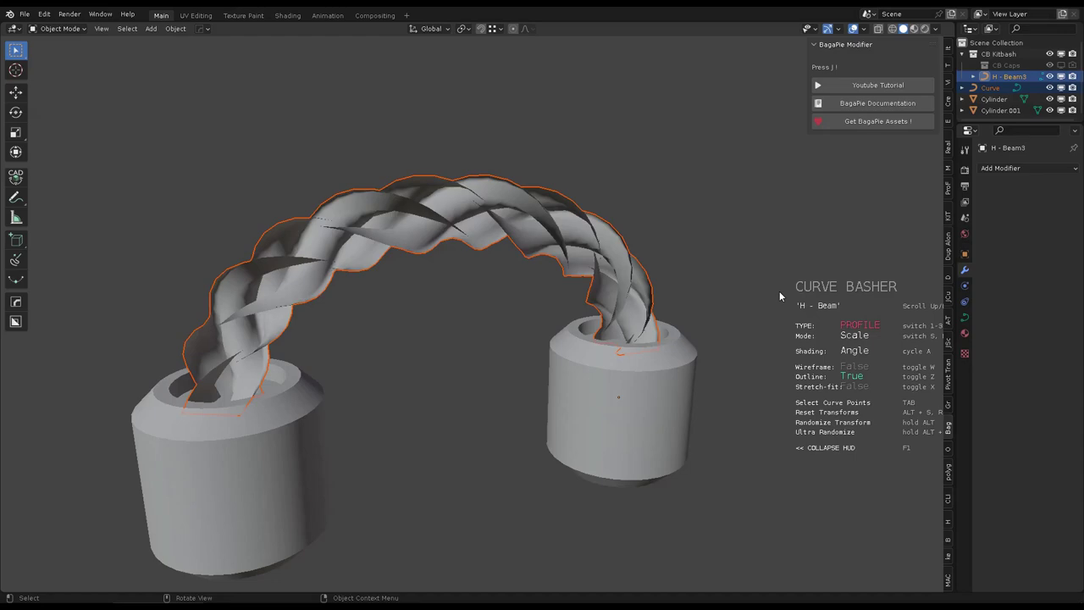
{"action": "scroll", "coordinate": [779, 291], "scroll_direction": "down", "scroll_amount": 1}
{"action": "scroll", "coordinate": [779, 291], "scroll_direction": "down", "scroll_amount": 1}
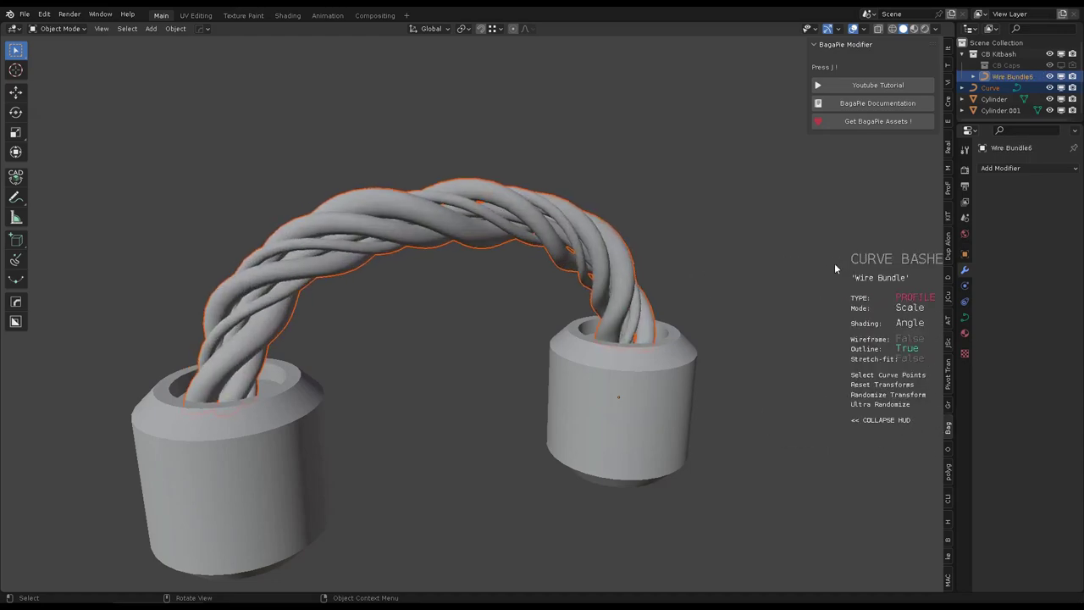
{"action": "key", "text": "2"}
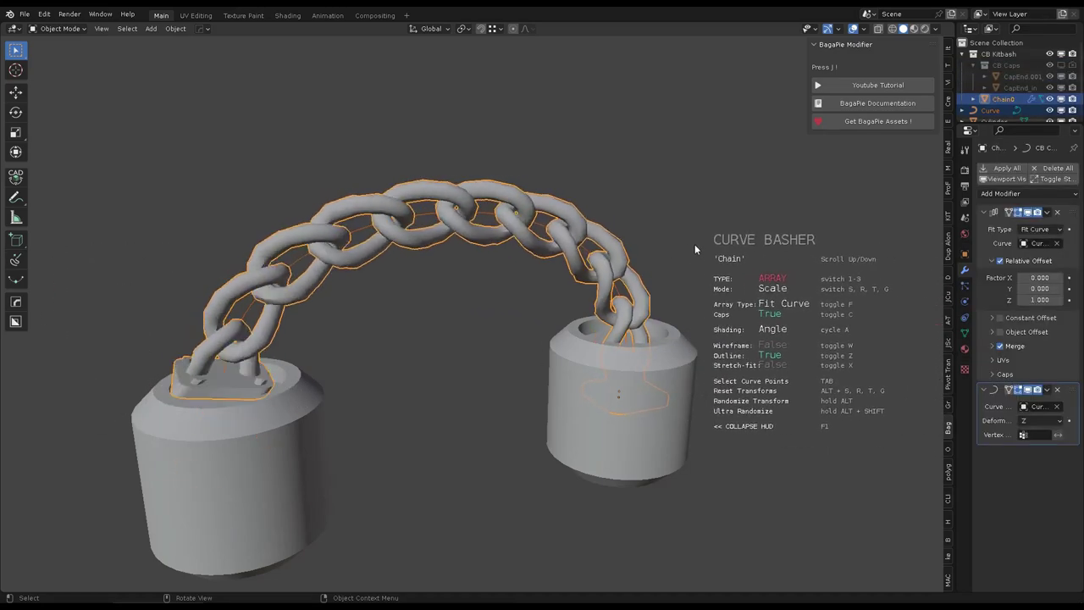
{"action": "scroll", "coordinate": [710, 247], "scroll_direction": "down", "scroll_amount": 1}
{"action": "scroll", "coordinate": [711, 247], "scroll_direction": "down", "scroll_amount": 1}
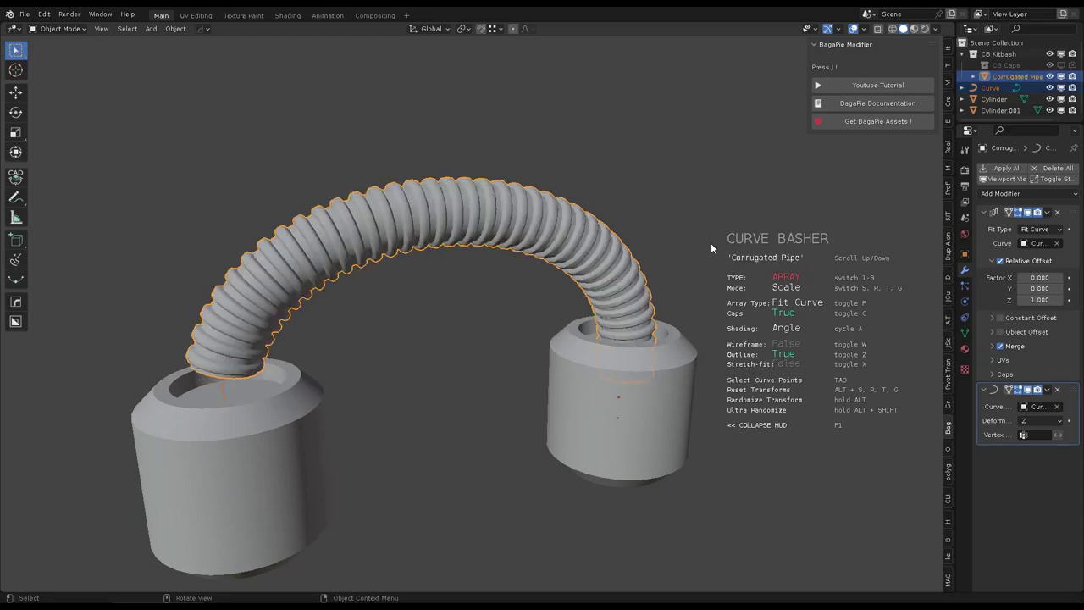
{"action": "scroll", "coordinate": [711, 242], "scroll_direction": "down", "scroll_amount": 1}
{"action": "left_click", "coordinate": [713, 237]}
{"action": "mouse_move", "coordinate": [714, 237]}
{"action": "middle_mouse_down"}
{"action": "mouse_move", "coordinate": [482, 222]}
{"action": "mouse_move", "coordinate": [539, 217]}
{"action": "middle_mouse_up"}
Step: Add a second curve arcing beneath the cylinders as a twisted dual cable
{"action": "key", "text": "shift+d"}
{"action": "middle_click_drag", "start_coordinate": [620, 385], "coordinate": [724, 400]}
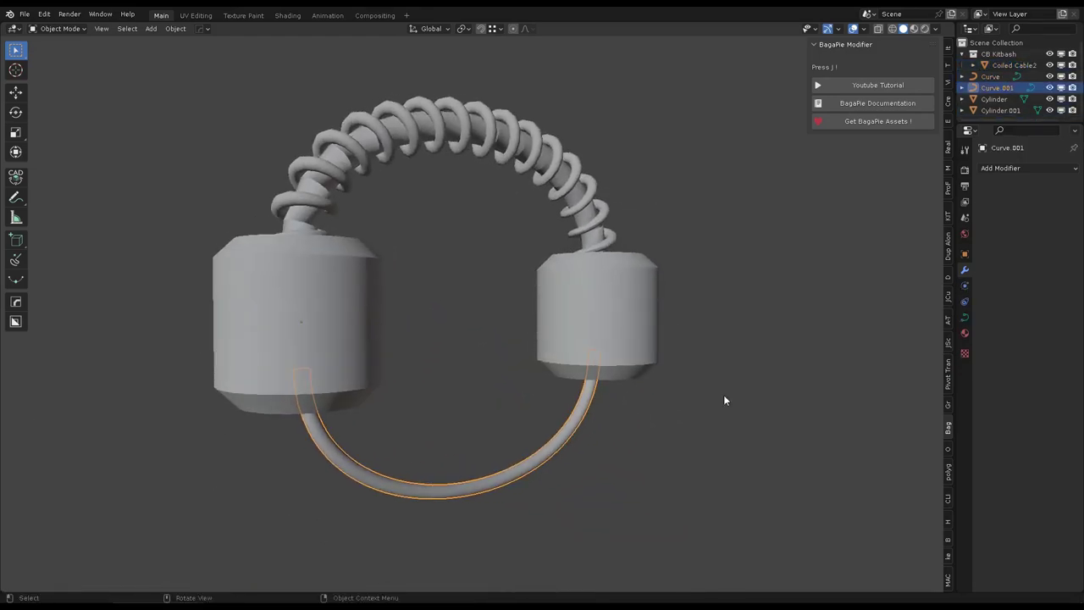
{"action": "left_click", "coordinate": [759, 394]}
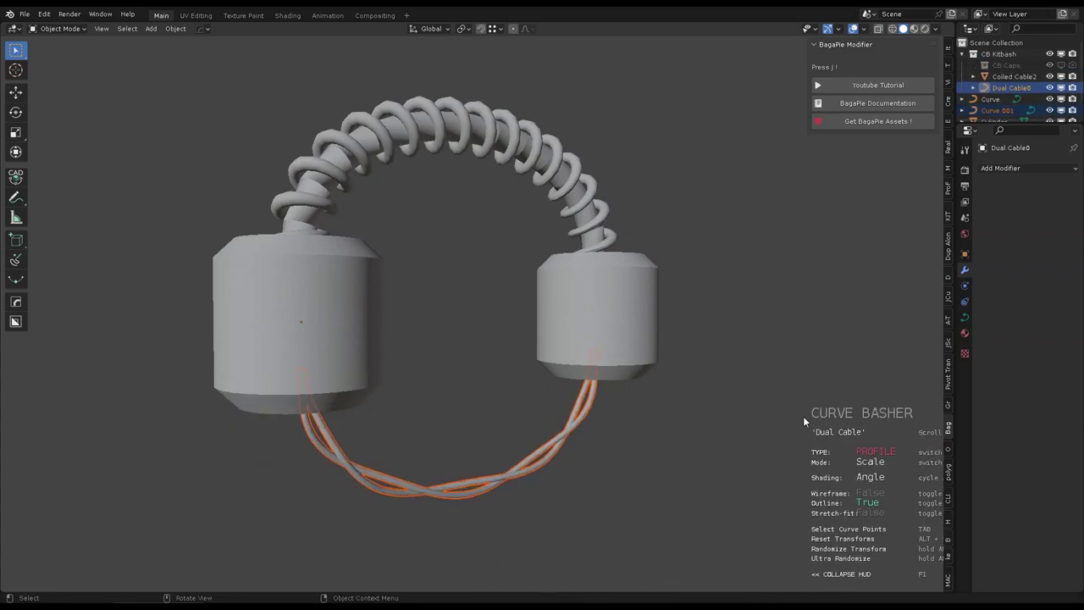
{"action": "left_click", "coordinate": [765, 414]}
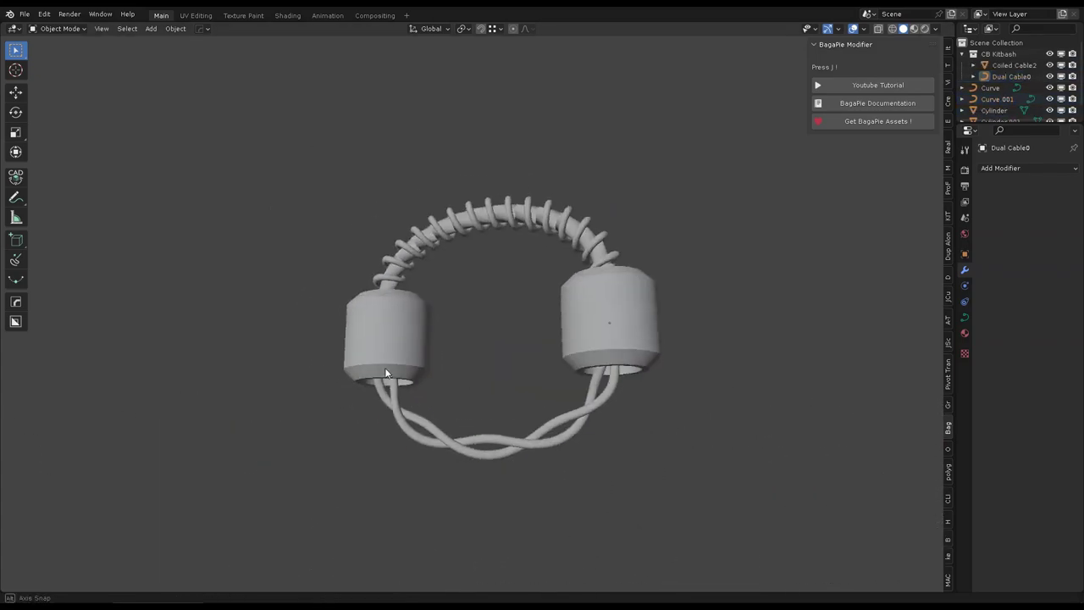